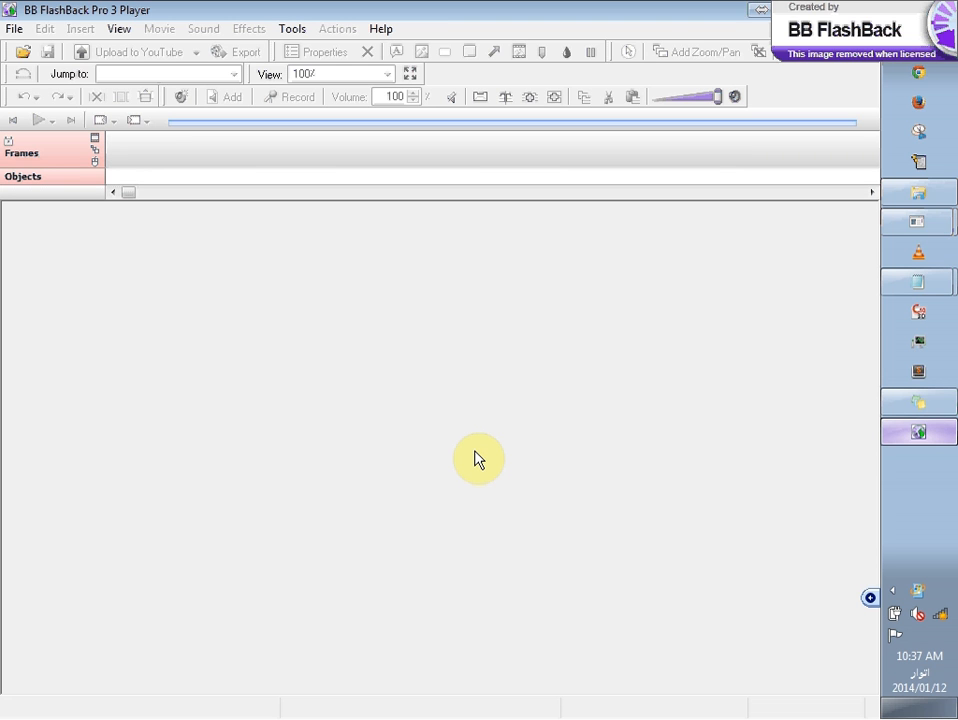
- Open the Mechanical APDL Product Launcher from the ANSYS 13.0 program group and reposition its window
{"action": "left_click", "coordinate": [919, 25]}
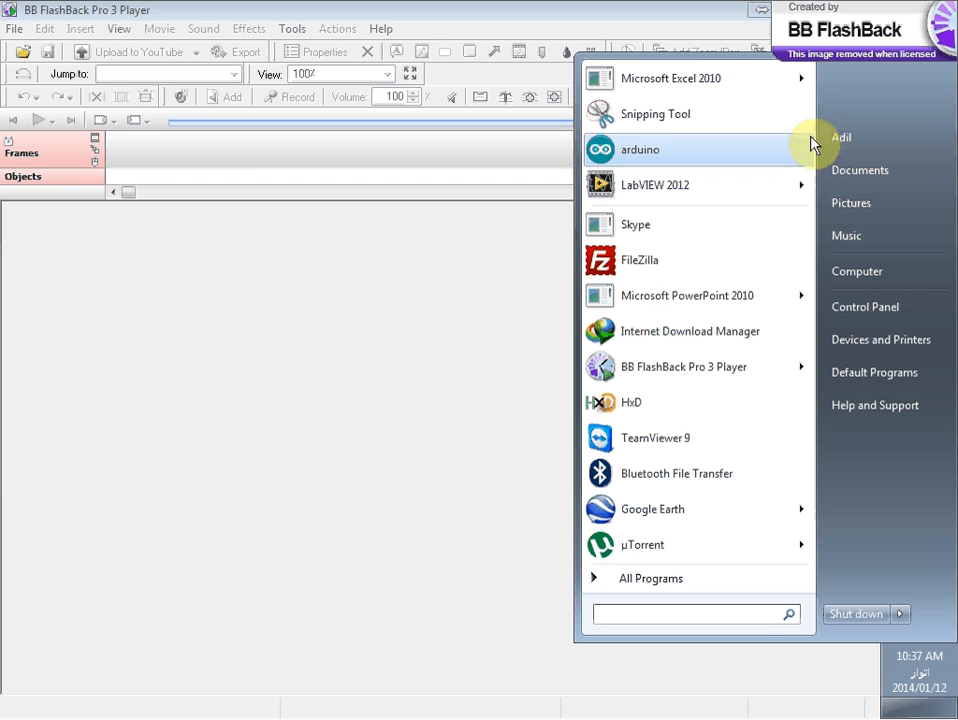
{"action": "left_click", "coordinate": [698, 579]}
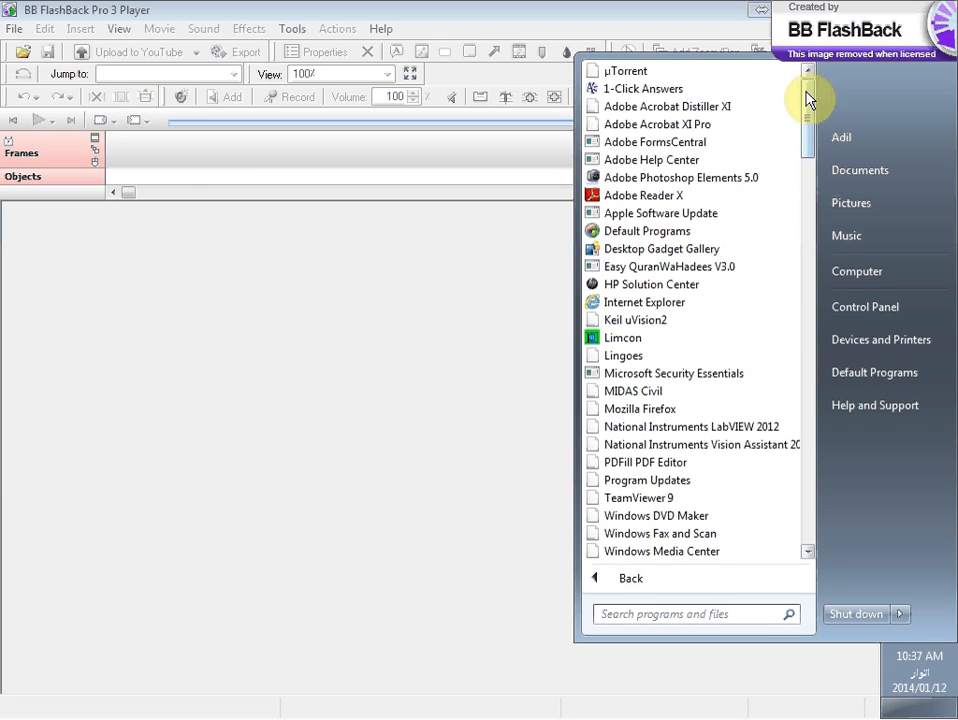
{"action": "left_click_drag", "start_coordinate": [808, 98], "coordinate": [808, 170]}
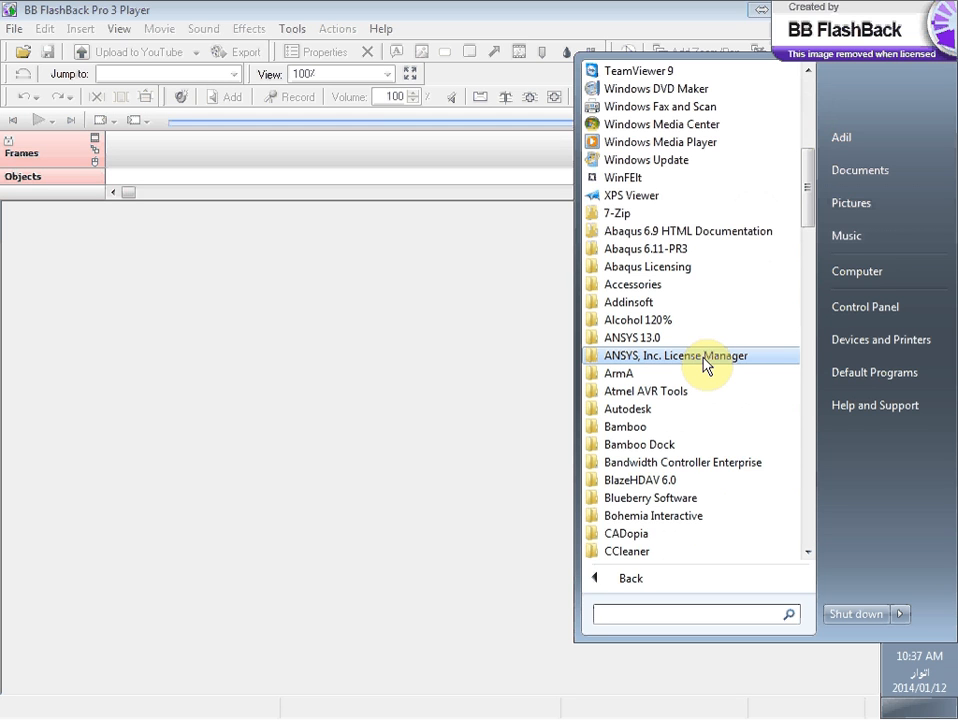
{"action": "left_click", "coordinate": [634, 338]}
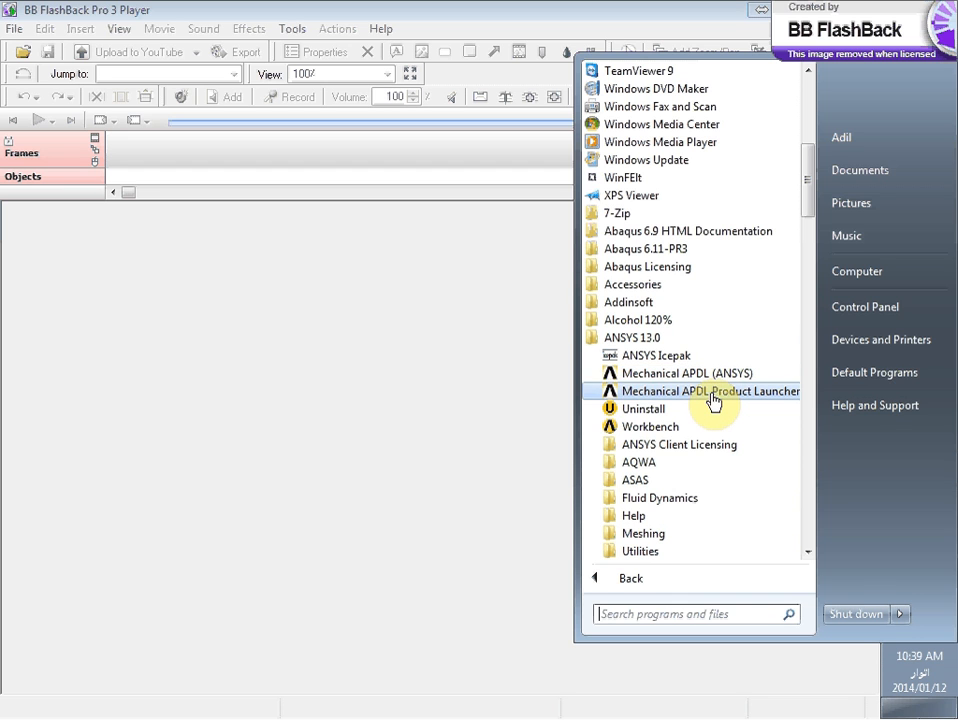
{"action": "left_click", "coordinate": [713, 400]}
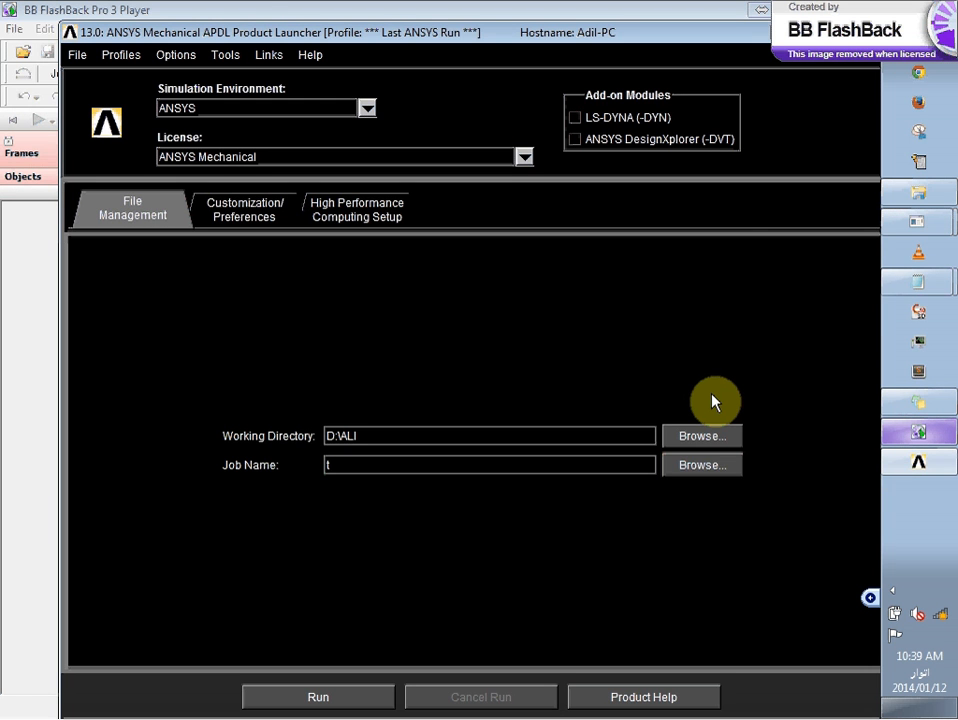
{"action": "left_click_drag", "start_coordinate": [671, 40], "coordinate": [625, 22]}
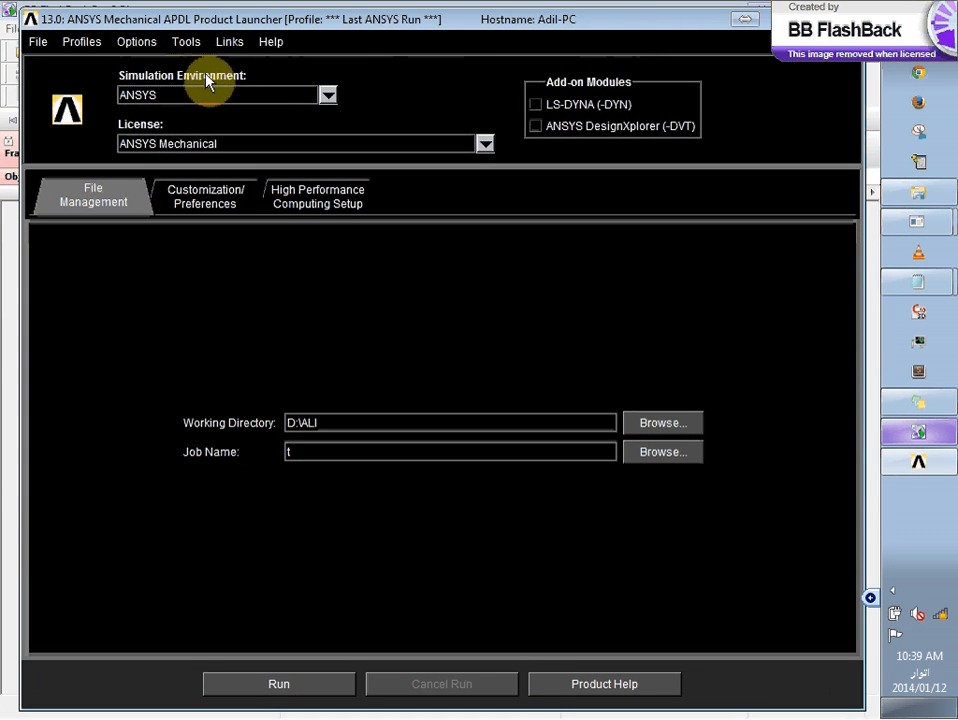
- Review the simulation environment choices and the range of available ANSYS licenses
{"action": "left_click", "coordinate": [327, 95]}
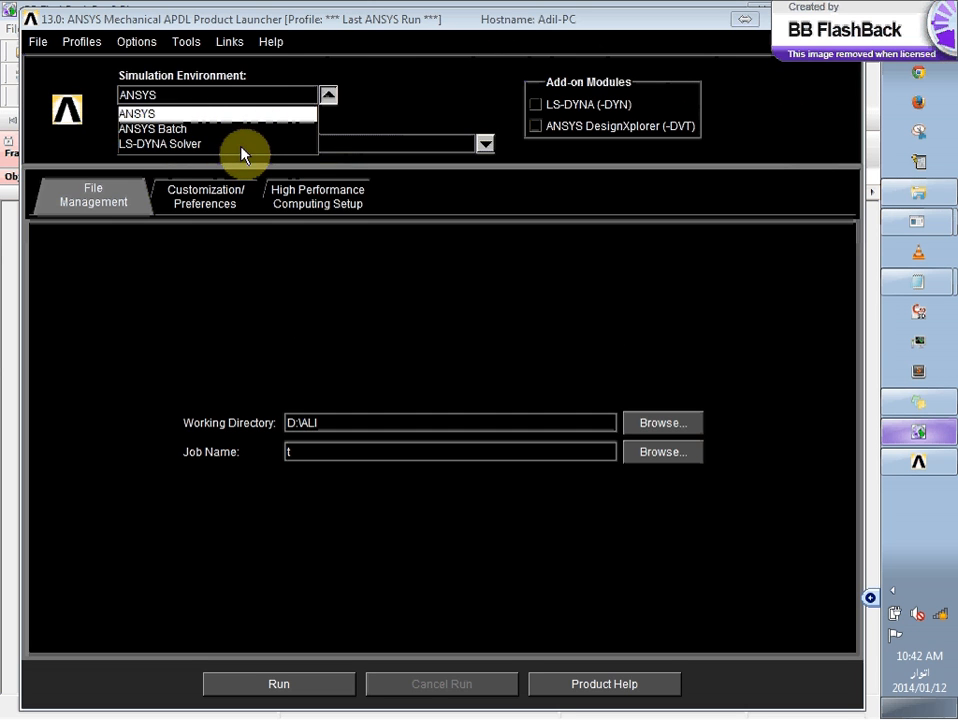
{"action": "left_click", "coordinate": [397, 107]}
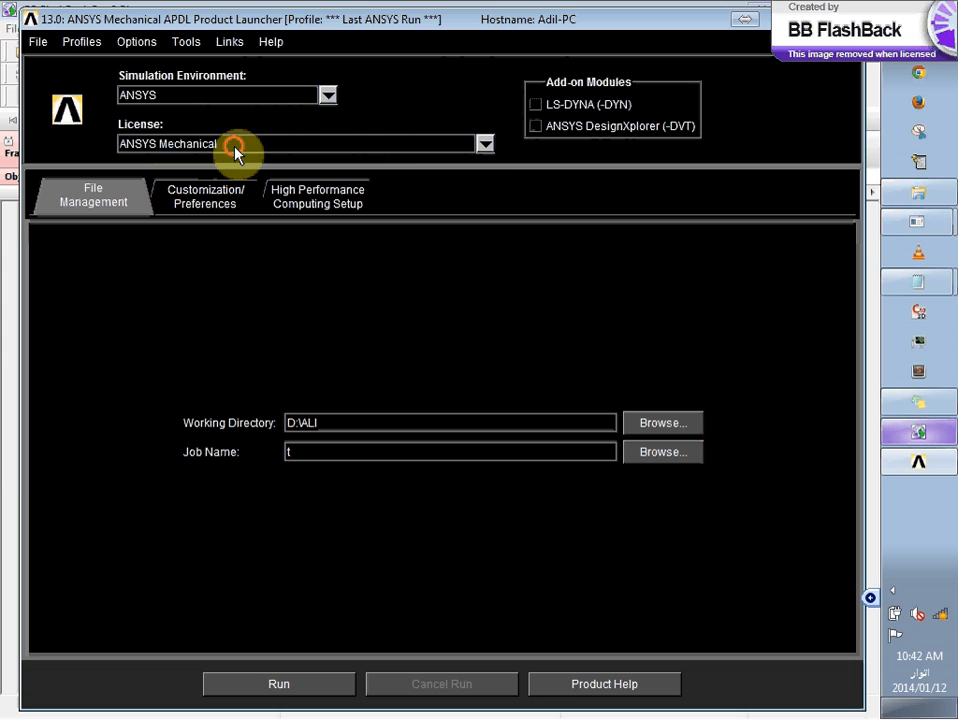
{"action": "left_click", "coordinate": [485, 146]}
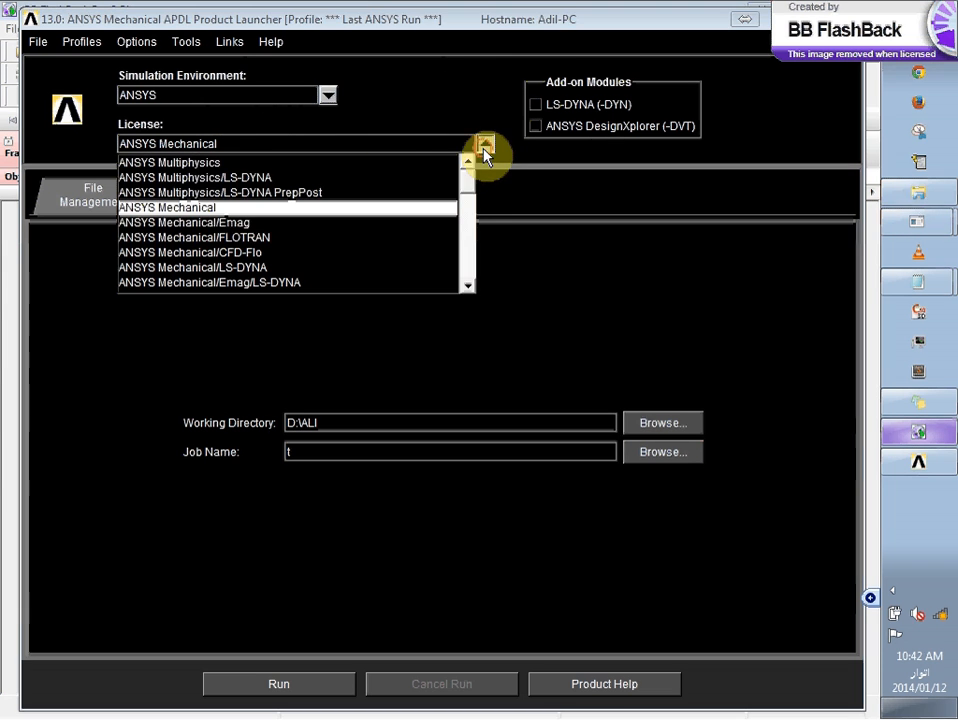
{"action": "mouse_move", "coordinate": [468, 181]}
{"action": "left_mouse_down"}
{"action": "mouse_move", "coordinate": [466, 272]}
{"action": "mouse_move", "coordinate": [470, 171]}
{"action": "left_mouse_up"}
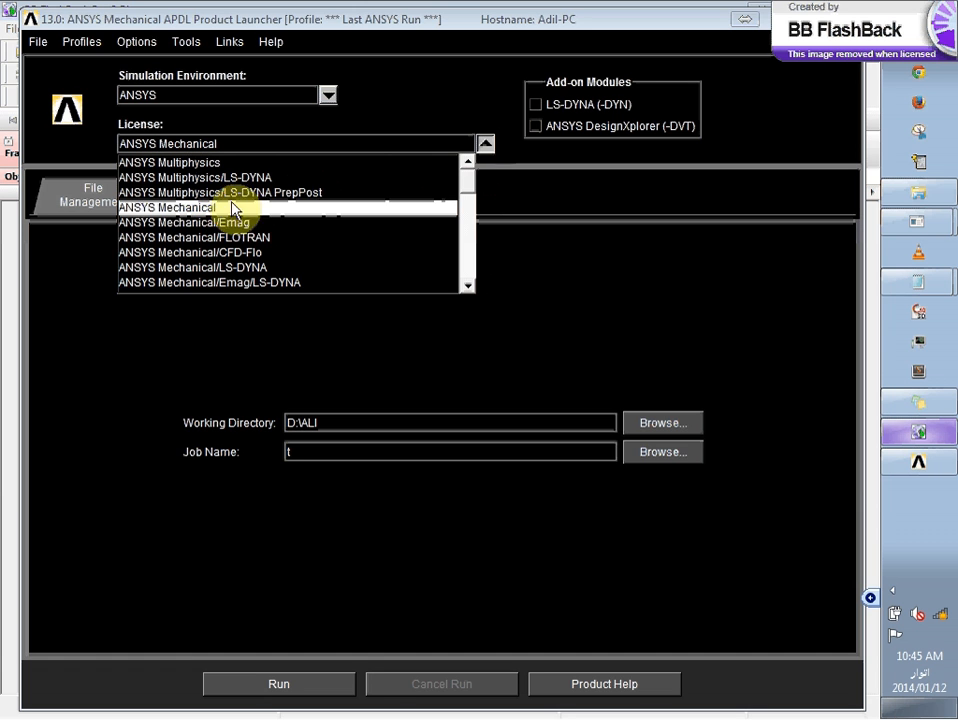
{"action": "left_click", "coordinate": [468, 287]}
{"action": "left_click", "coordinate": [468, 287]}
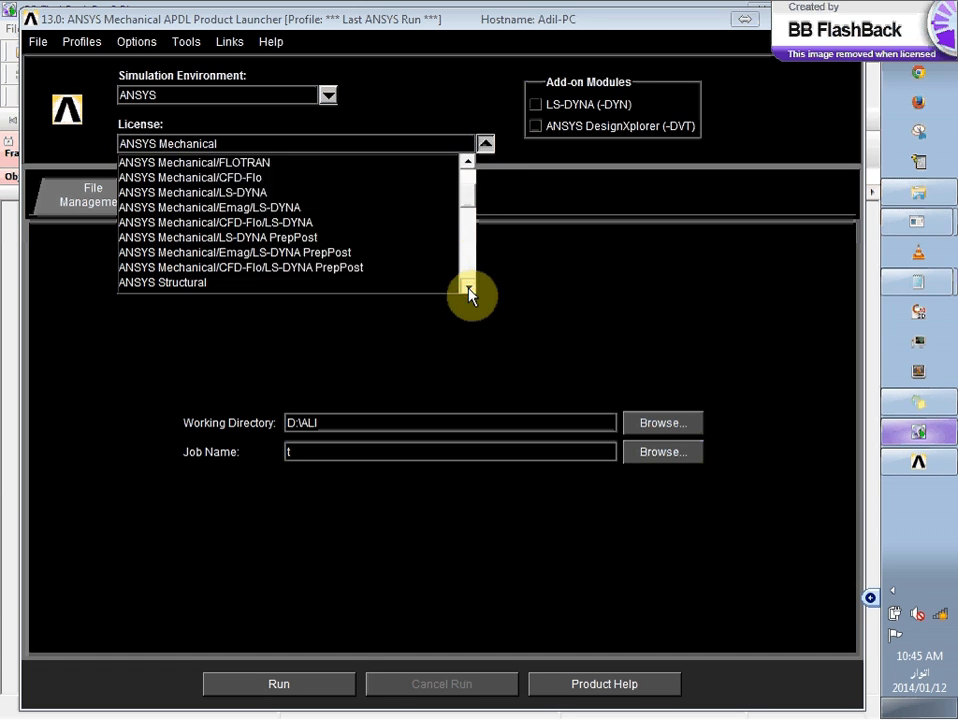
{"action": "left_click", "coordinate": [468, 287]}
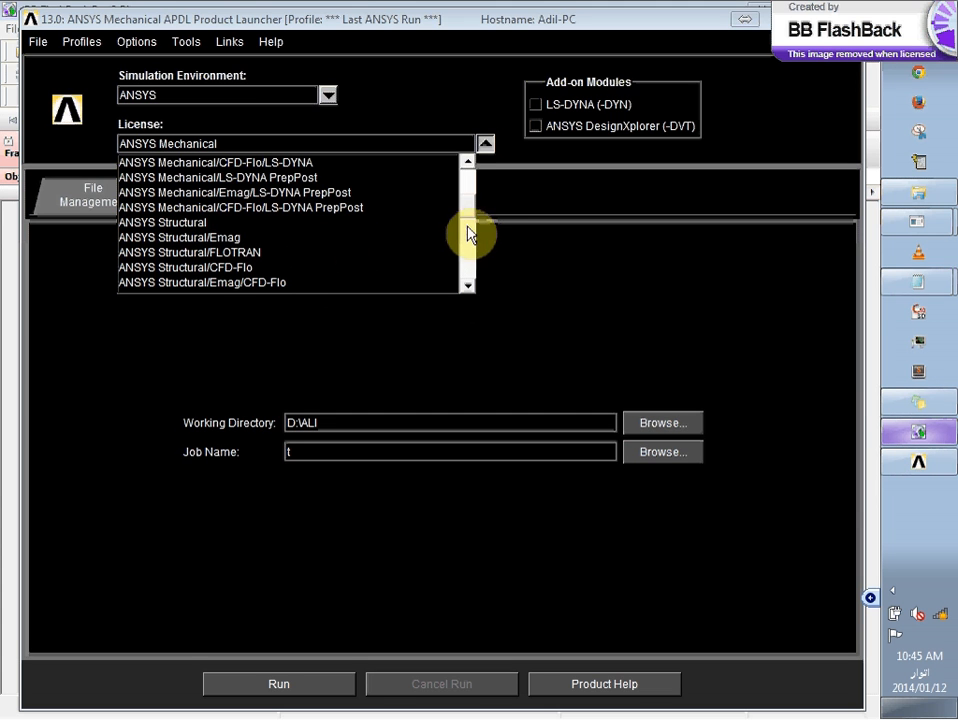
{"action": "scroll", "coordinate": [470, 205], "scroll_direction": "up", "scroll_amount": 1}
{"action": "left_click_drag", "start_coordinate": [469, 199], "coordinate": [468, 187]}
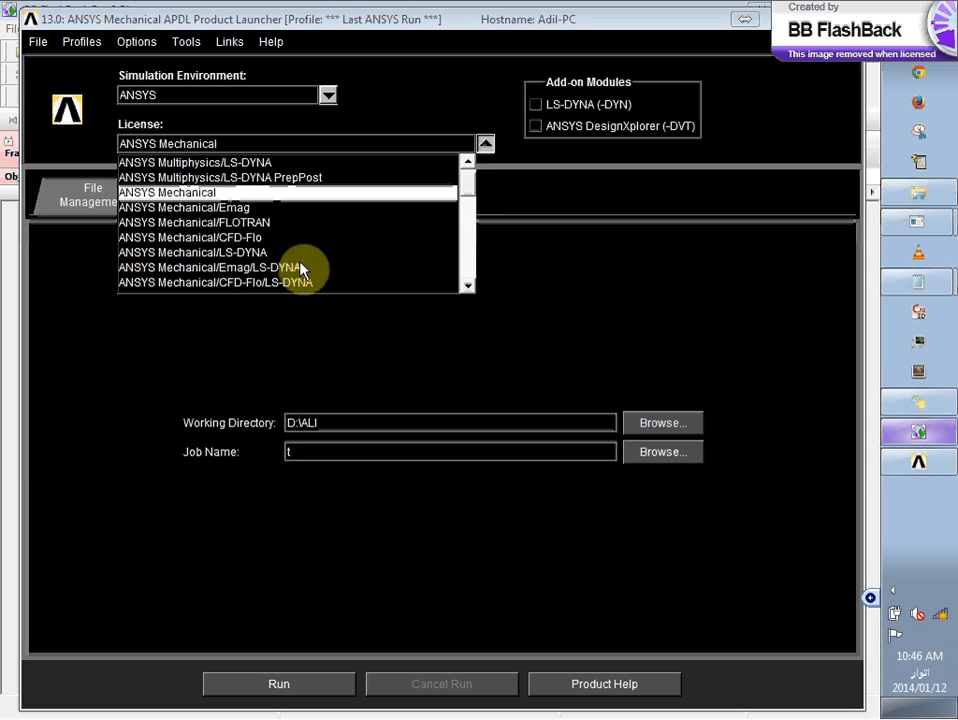
{"action": "left_click", "coordinate": [469, 291]}
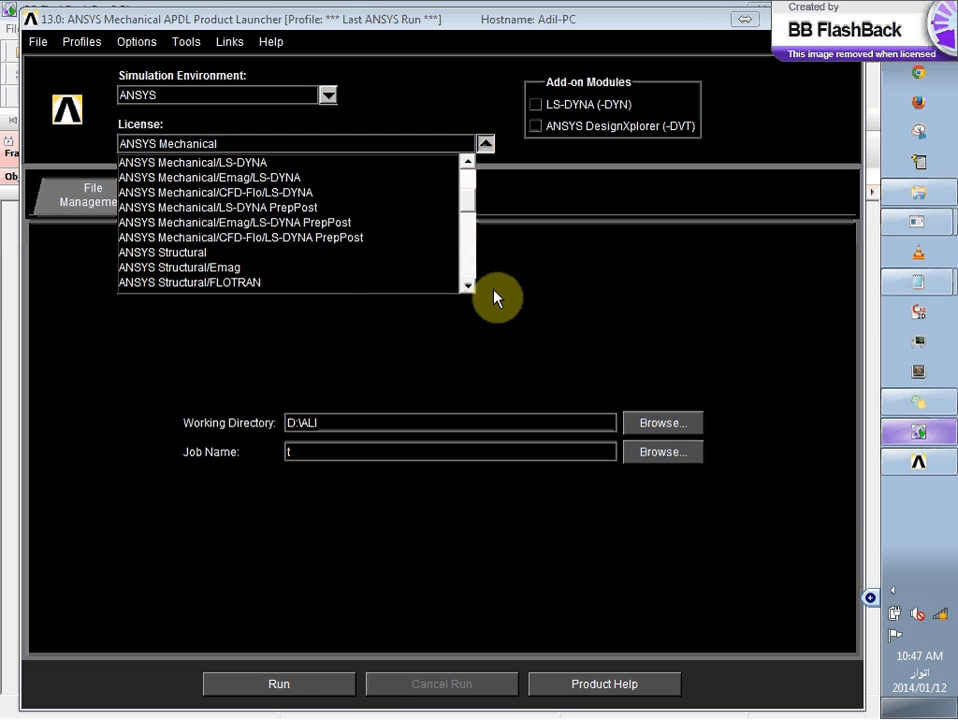
{"action": "left_click", "coordinate": [468, 287]}
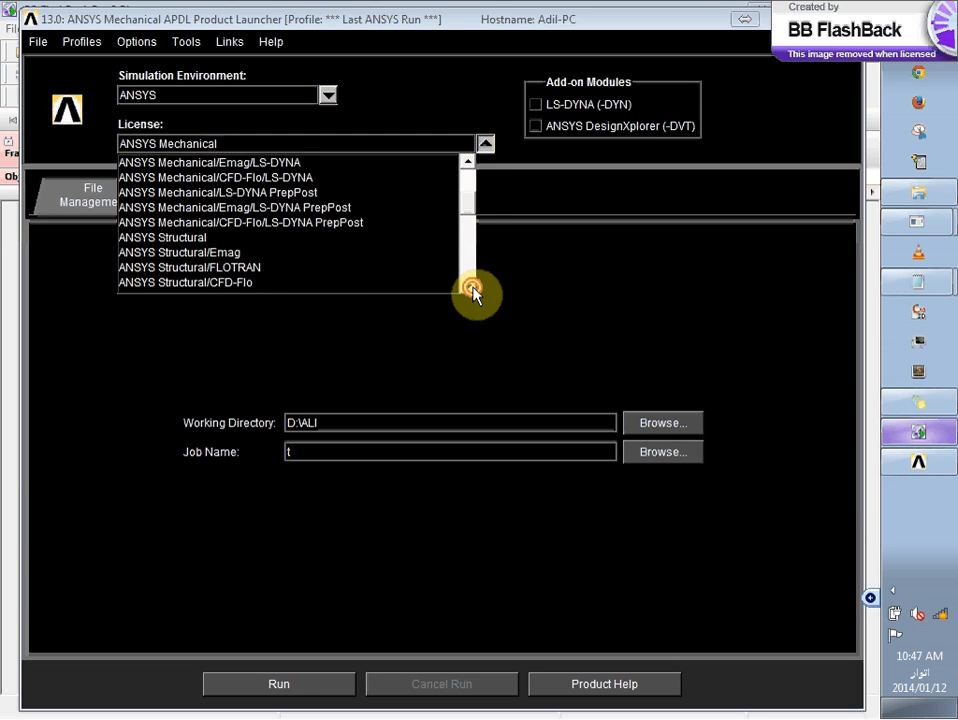
{"action": "left_click_drag", "start_coordinate": [471, 289], "coordinate": [473, 290]}
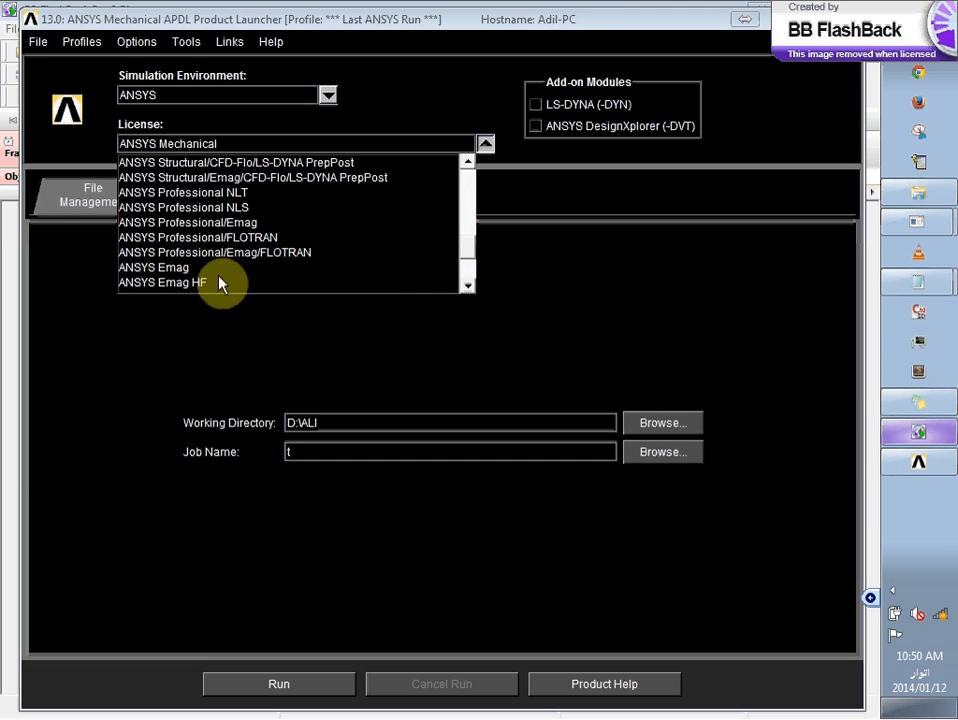
- Try the ANSYS Emag license, look through the remaining licenses, and restore ANSYS Mechanical
{"action": "left_click", "coordinate": [183, 268]}
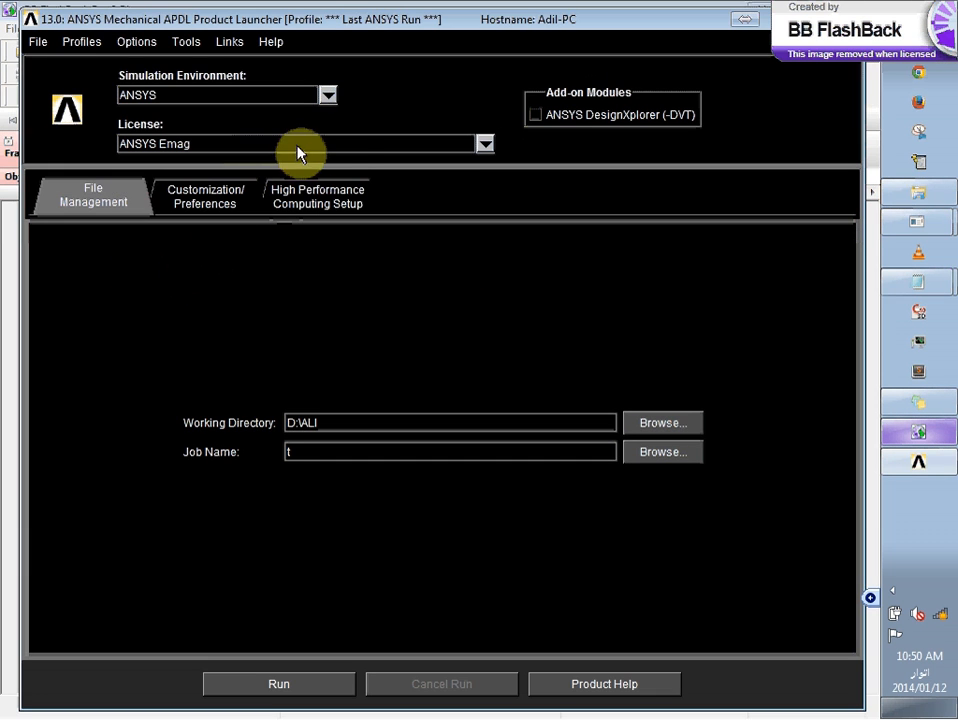
{"action": "left_click", "coordinate": [484, 145]}
{"action": "left_click_drag", "start_coordinate": [463, 258], "coordinate": [464, 273]}
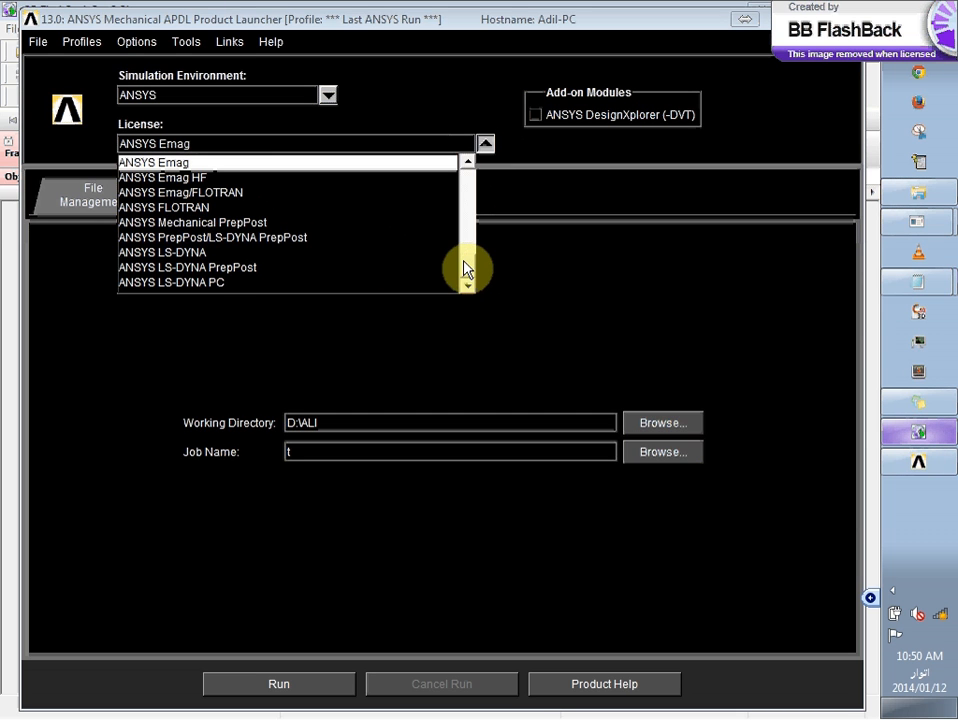
{"action": "left_click_drag", "start_coordinate": [463, 268], "coordinate": [460, 190]}
{"action": "left_click", "coordinate": [374, 192]}
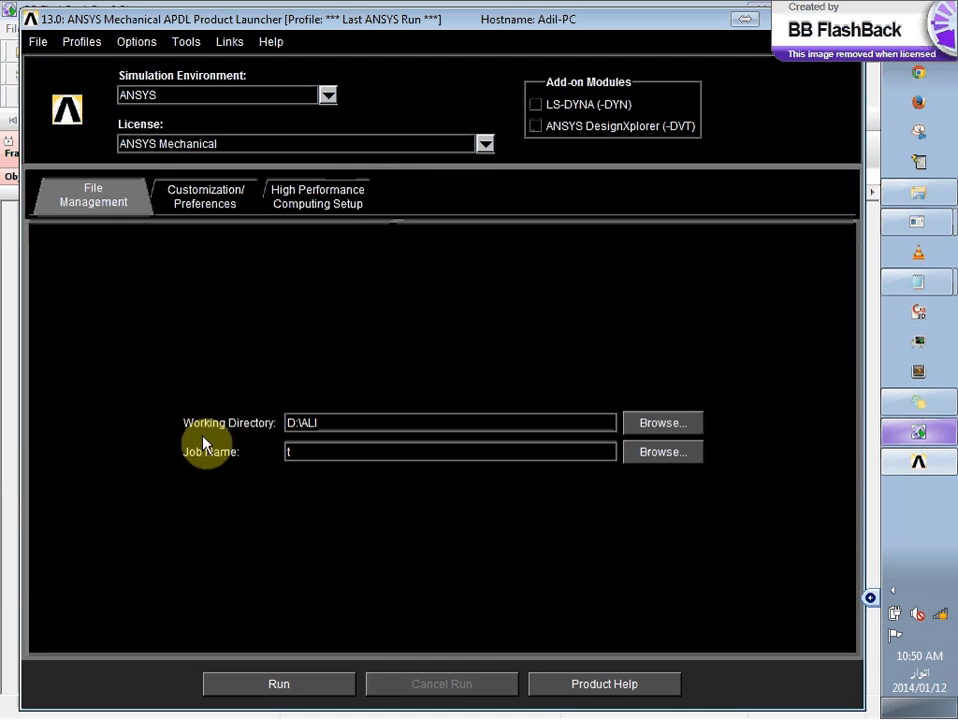
- In Windows Explorer, create a new folder named CECOS ANSYS on the DATA (D:) drive
{"action": "left_click", "coordinate": [890, 200]}
{"action": "left_click", "coordinate": [83, 414]}
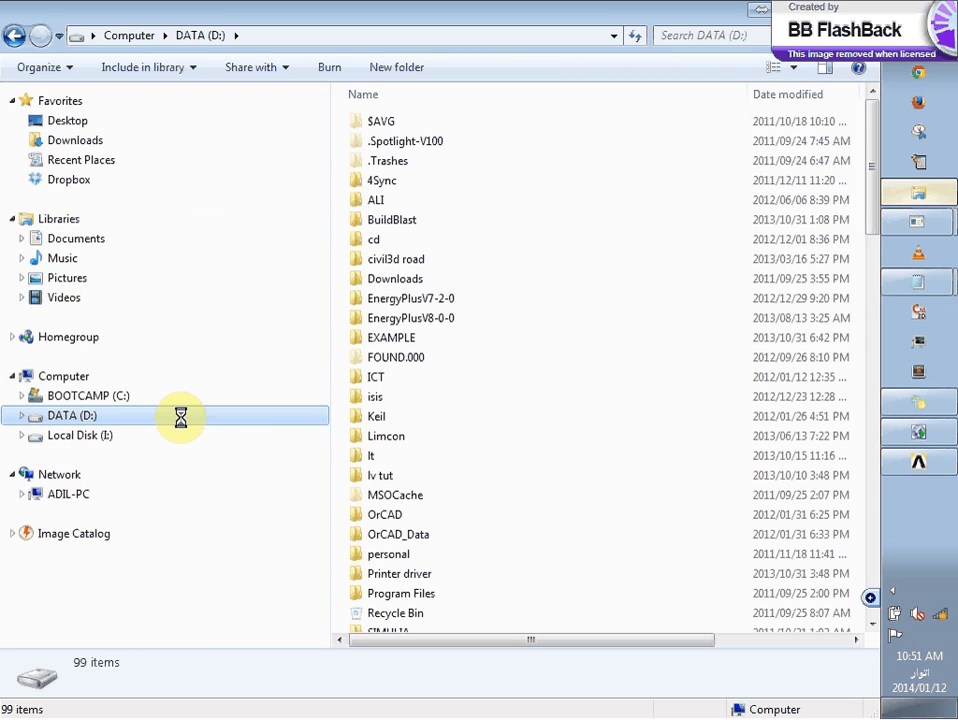
{"action": "right_click", "coordinate": [181, 418]}
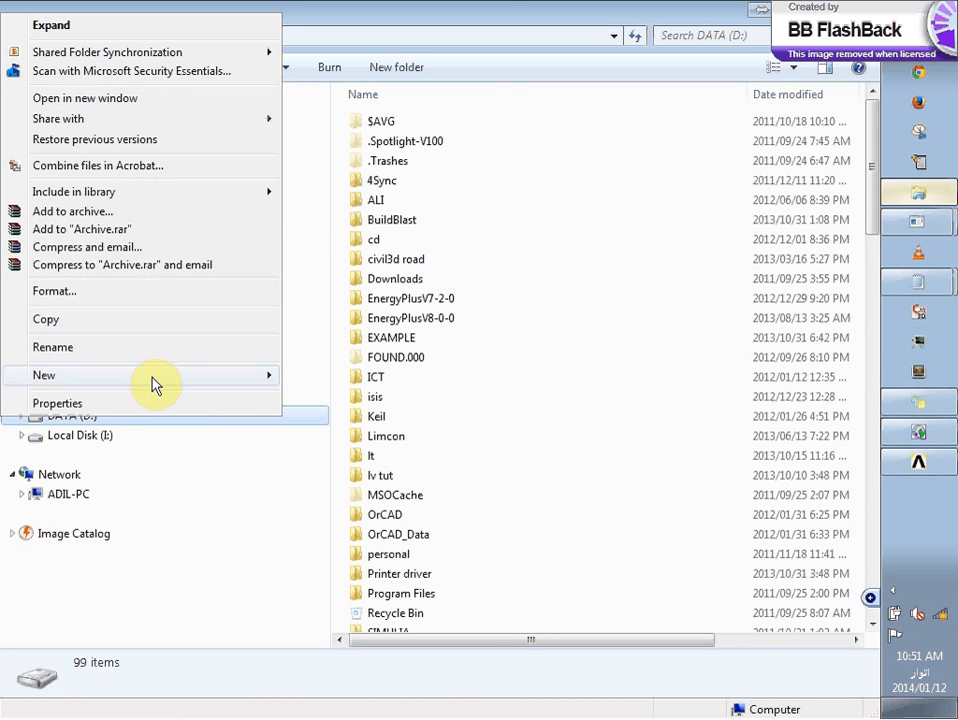
{"action": "mouse_move", "coordinate": [250, 383]}
{"action": "left_click", "coordinate": [318, 379]}
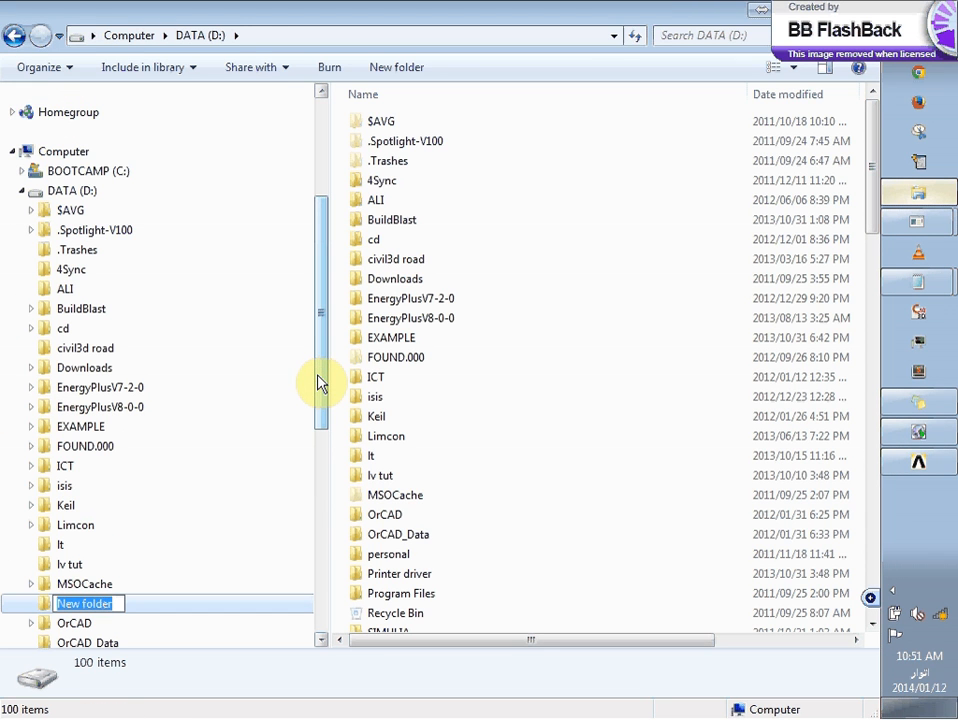
{"action": "type", "text": "CECOS S"}
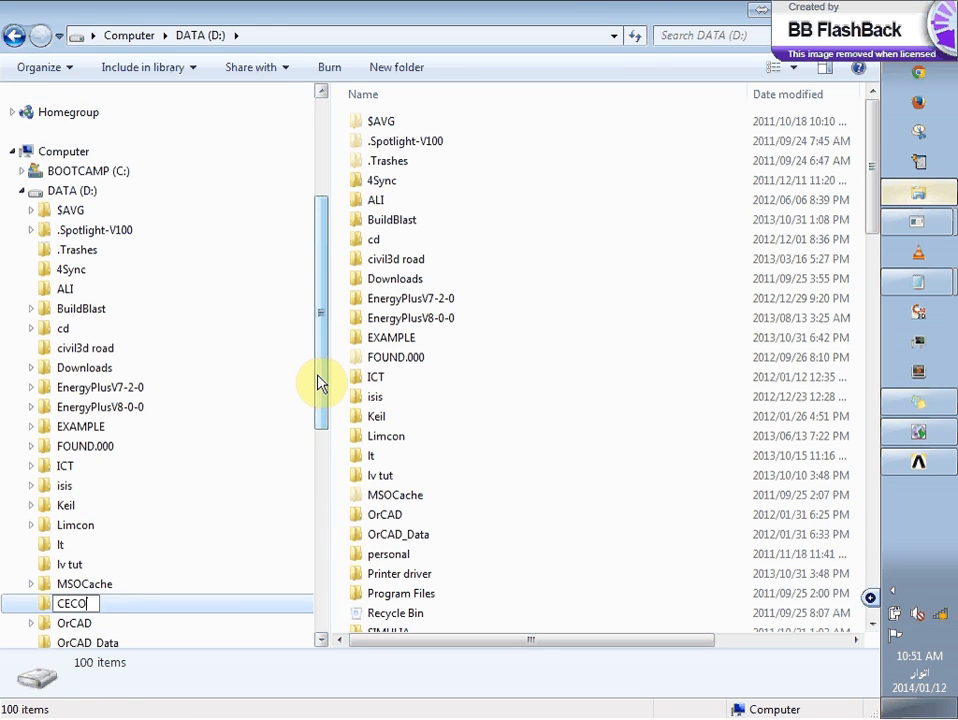
{"action": "key", "text": "BackSpace"}
{"action": "key", "text": "BackSpace"}
{"action": "type", "text": "ANSYS"}
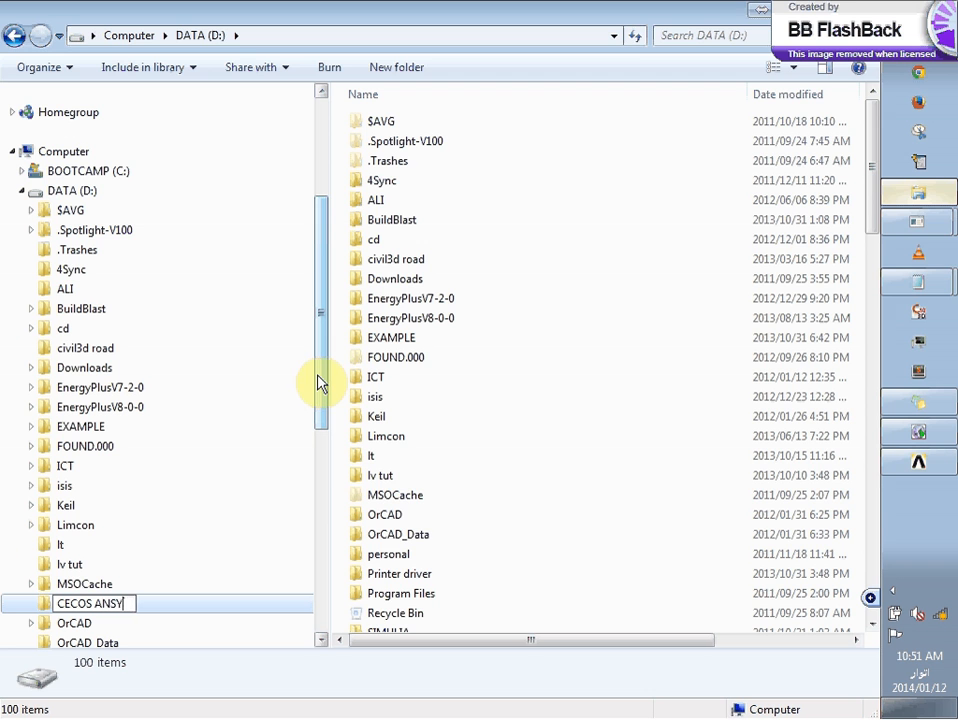
{"action": "left_click", "coordinate": [688, 510]}
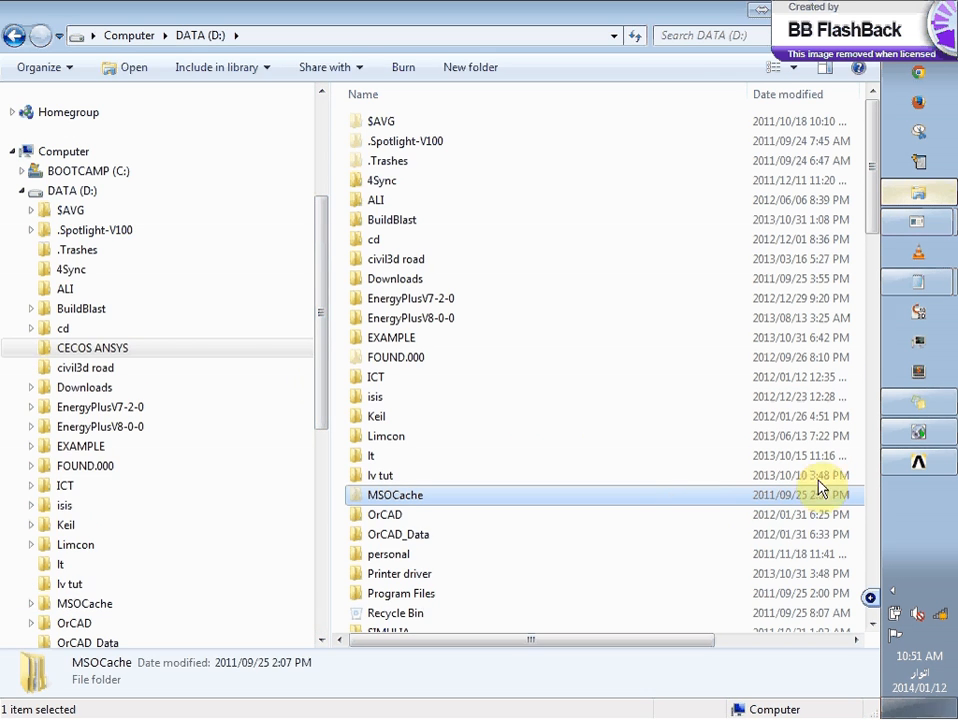
- Back in the ANSYS Product Launcher, set the working directory to D:\CECOS ANSYS and the job name to TrussClass
{"action": "left_click", "coordinate": [913, 460]}
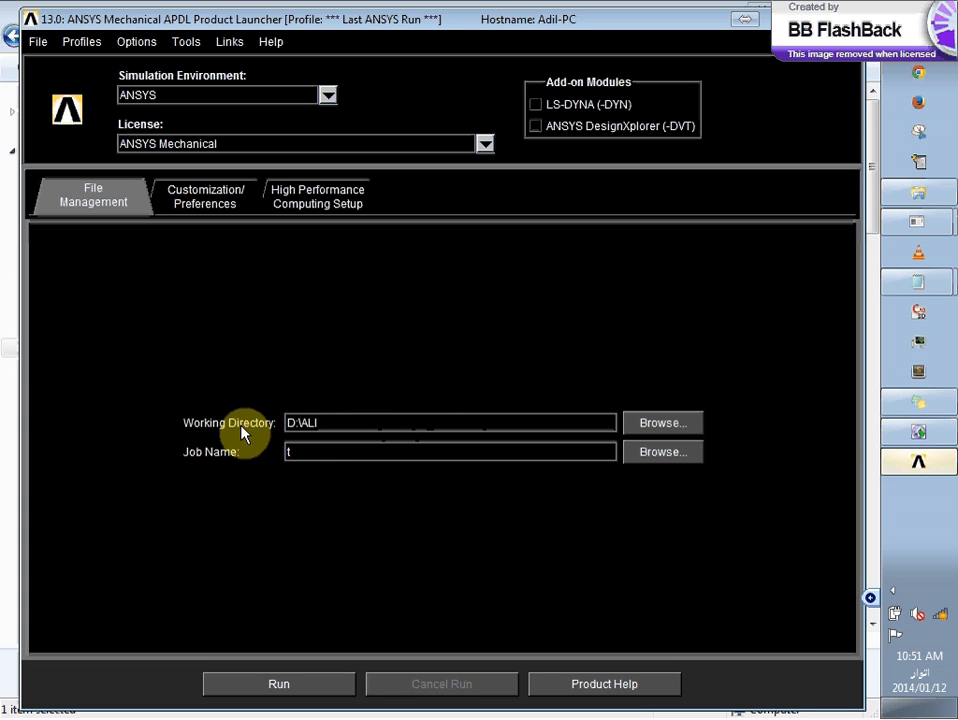
{"action": "left_click", "coordinate": [672, 428]}
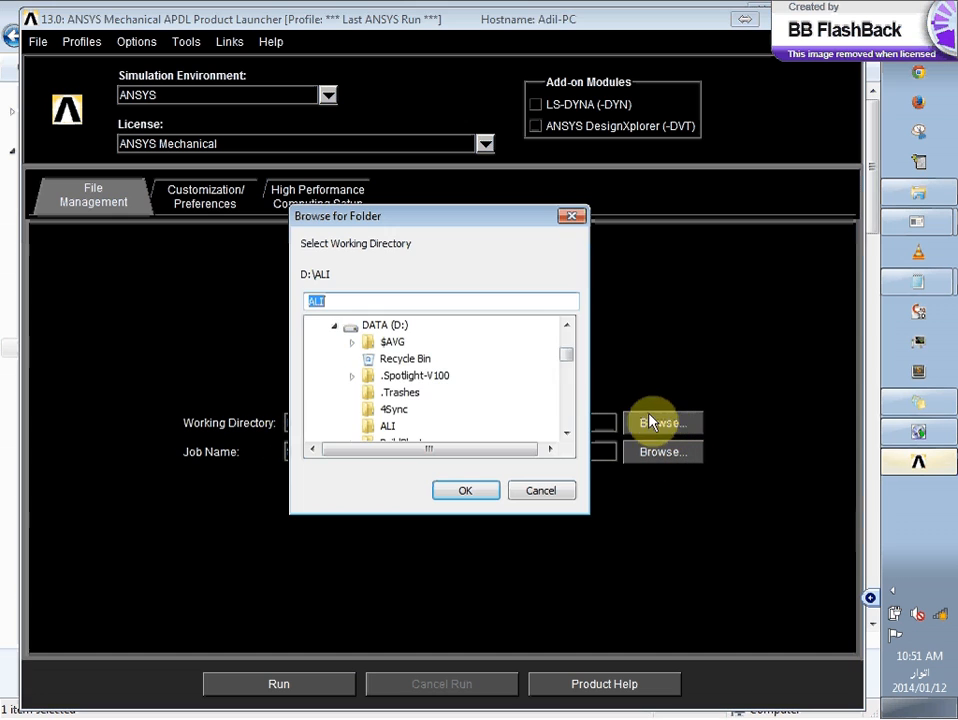
{"action": "left_click", "coordinate": [565, 362]}
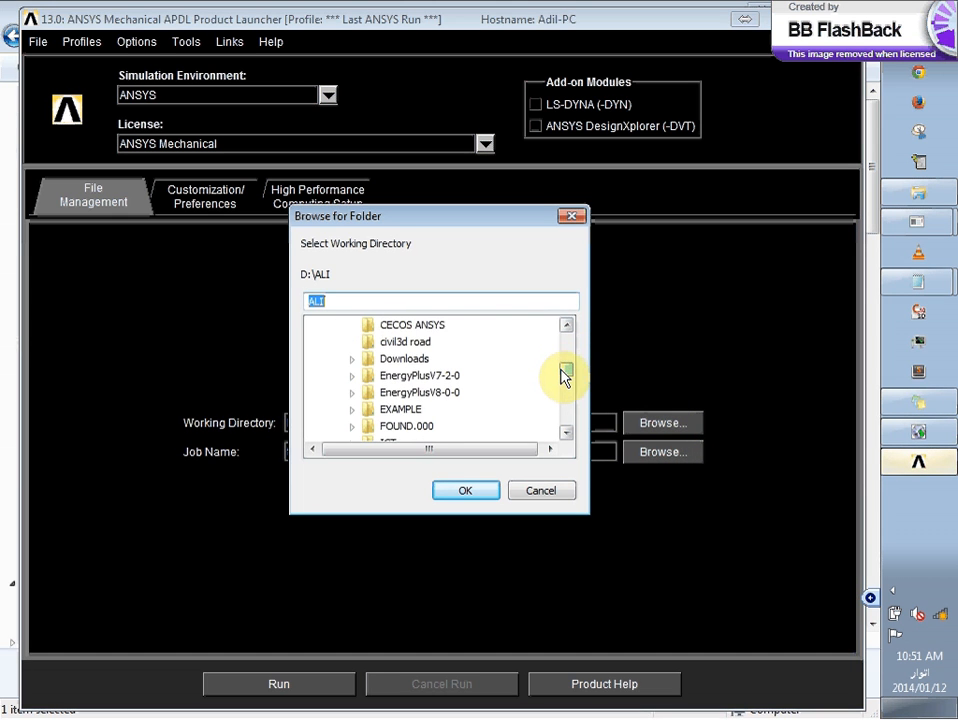
{"action": "left_click", "coordinate": [406, 328]}
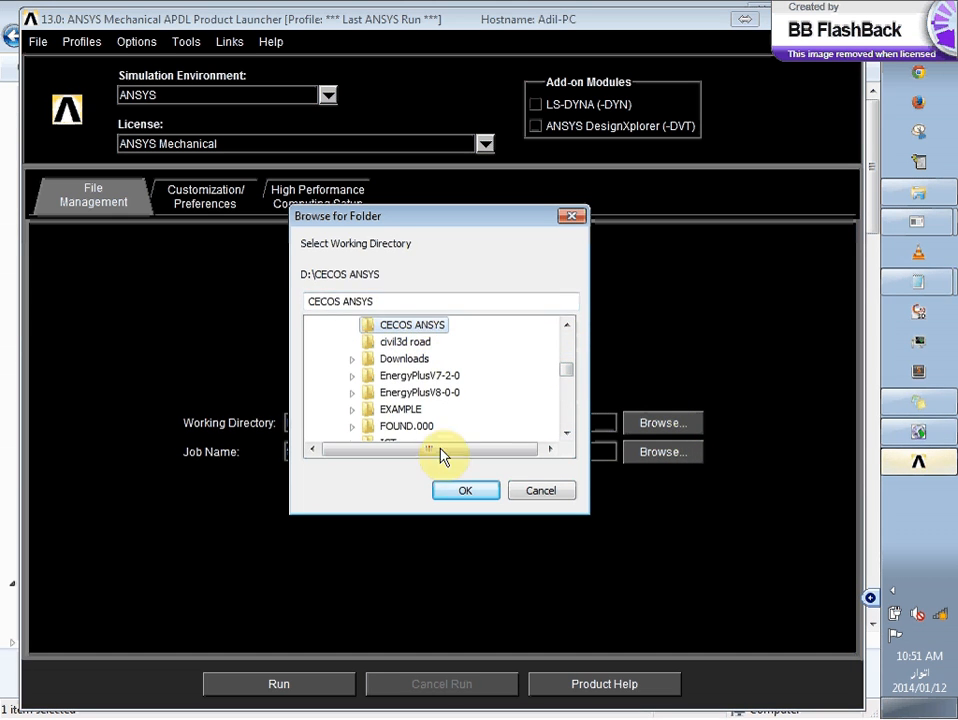
{"action": "left_click", "coordinate": [462, 494]}
{"action": "left_click_drag", "start_coordinate": [330, 457], "coordinate": [280, 457]}
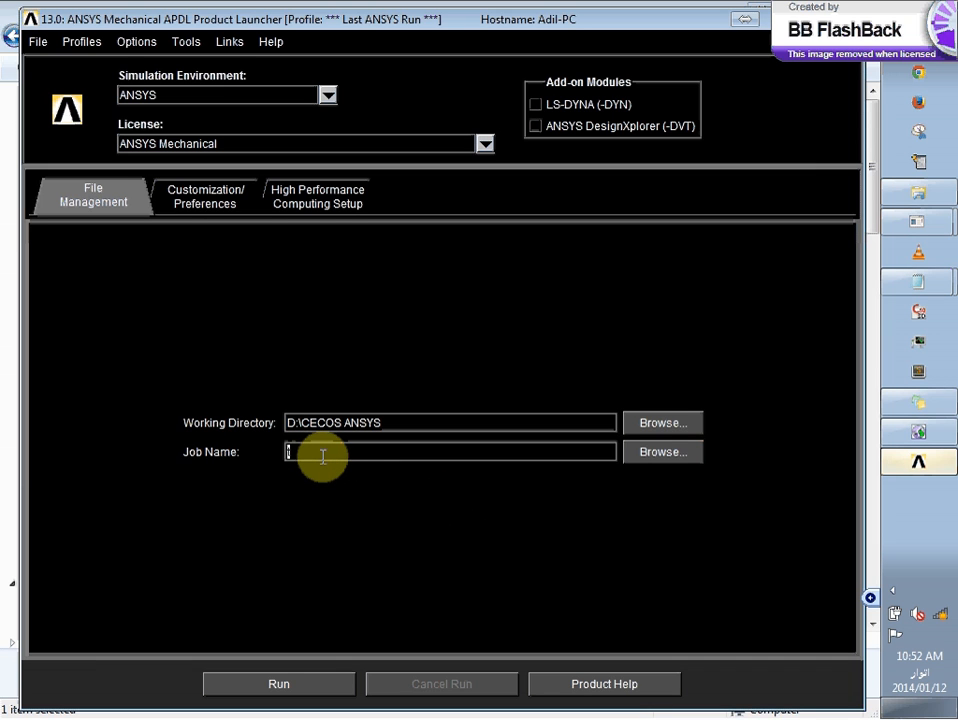
{"action": "type", "text": "TrussClass"}
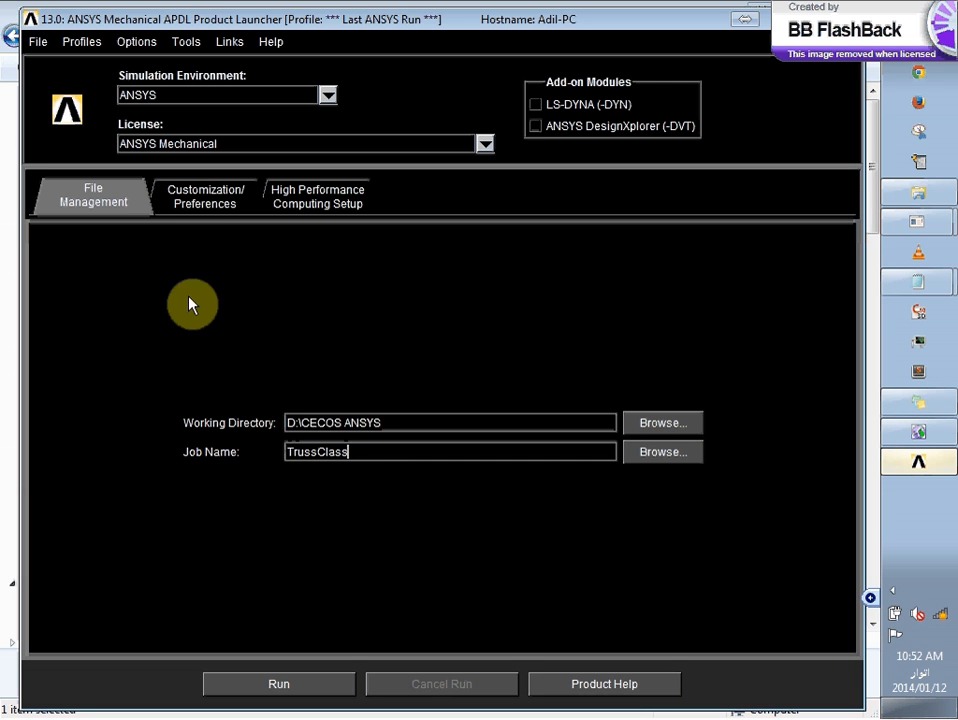
- Review the customization preferences, including the available graphics device options, without changing them
{"action": "left_click", "coordinate": [190, 208]}
{"action": "left_click", "coordinate": [93, 206]}
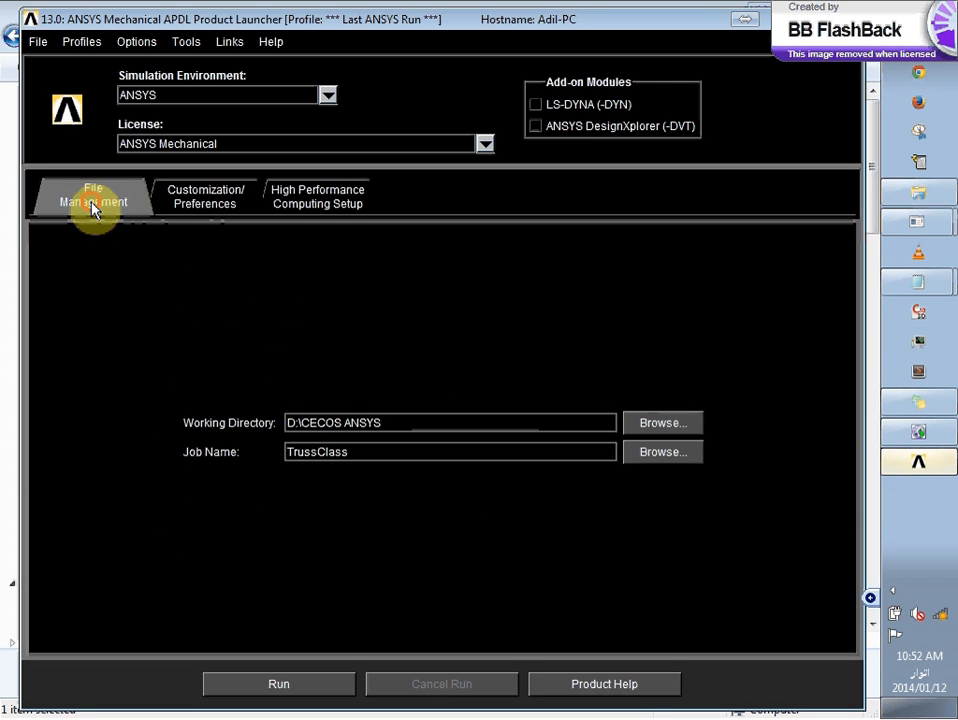
{"action": "left_click", "coordinate": [217, 193]}
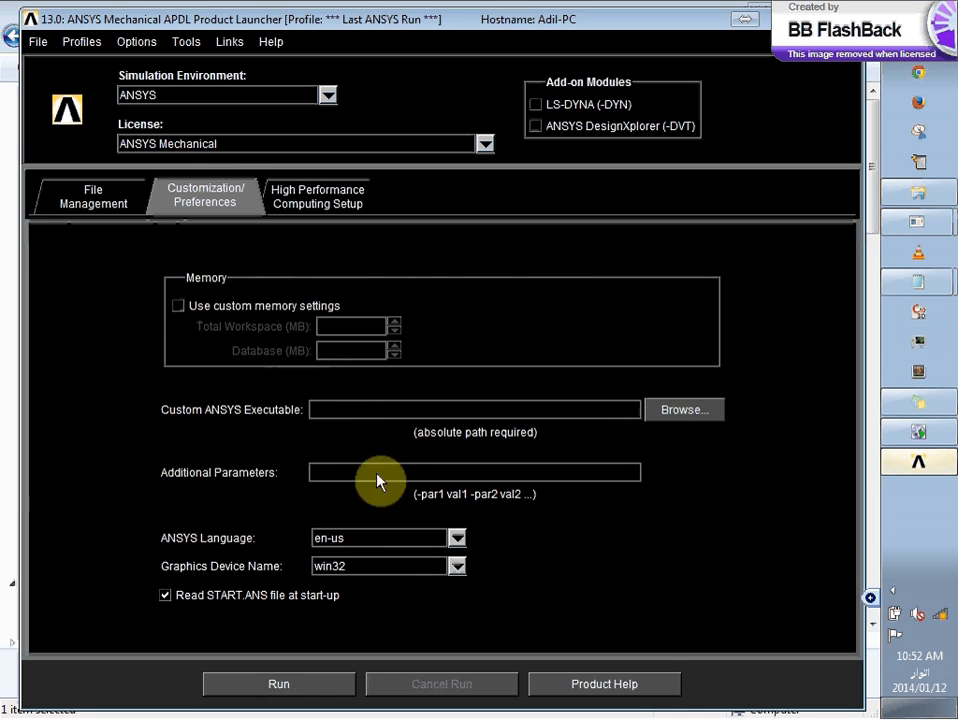
{"action": "left_click", "coordinate": [457, 568]}
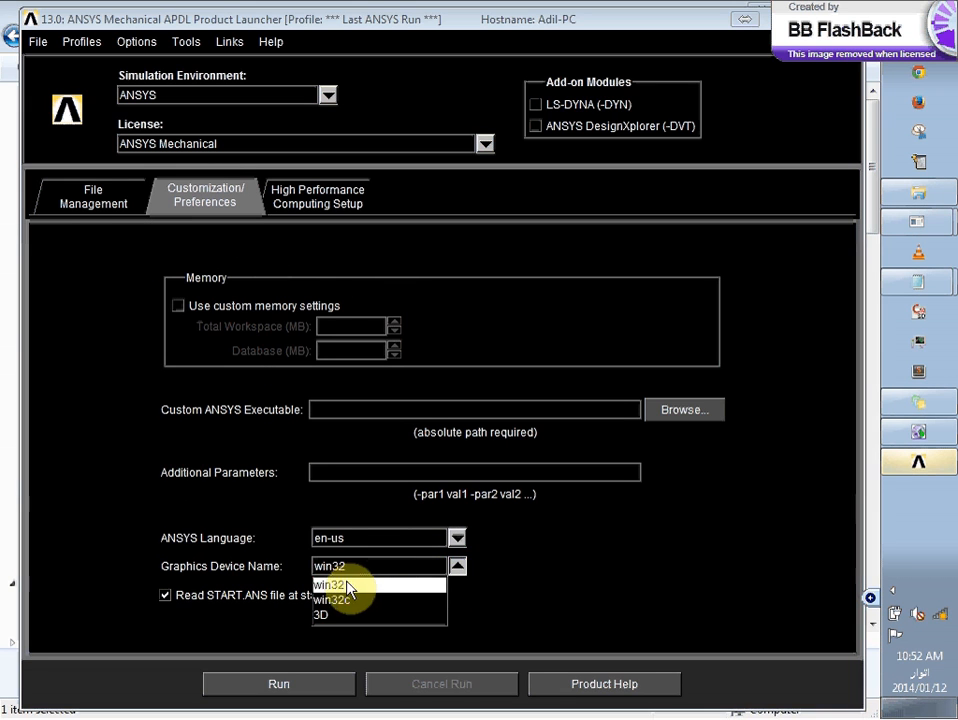
{"action": "left_click", "coordinate": [498, 556]}
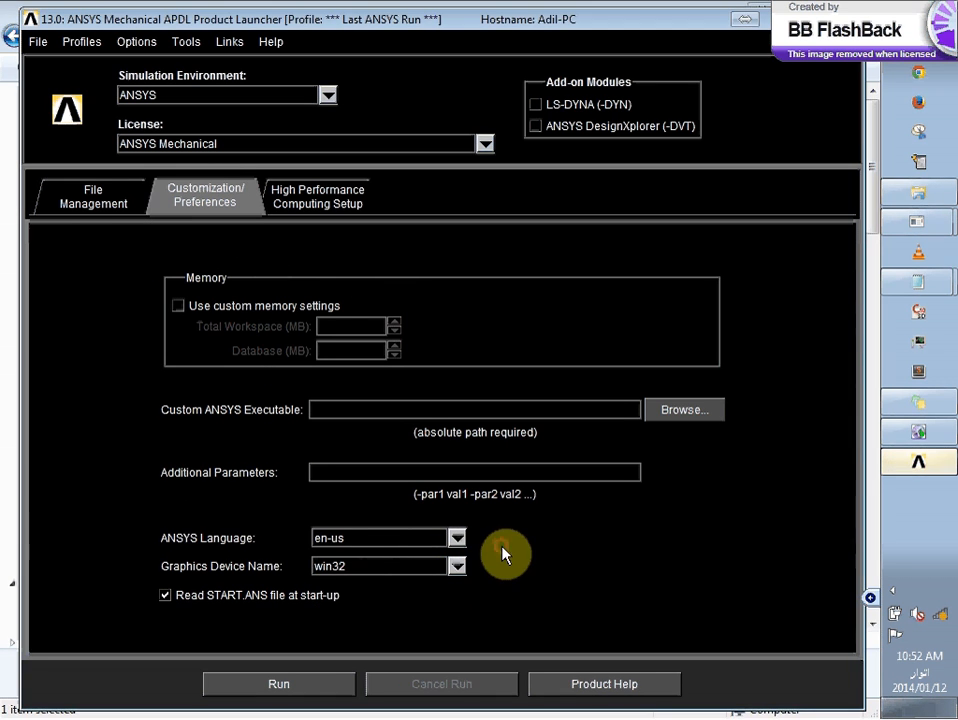
- Try the Shared-Memory Parallel (SMP) run type in the high performance computing setup, and restore it to None
{"action": "left_click", "coordinate": [299, 212]}
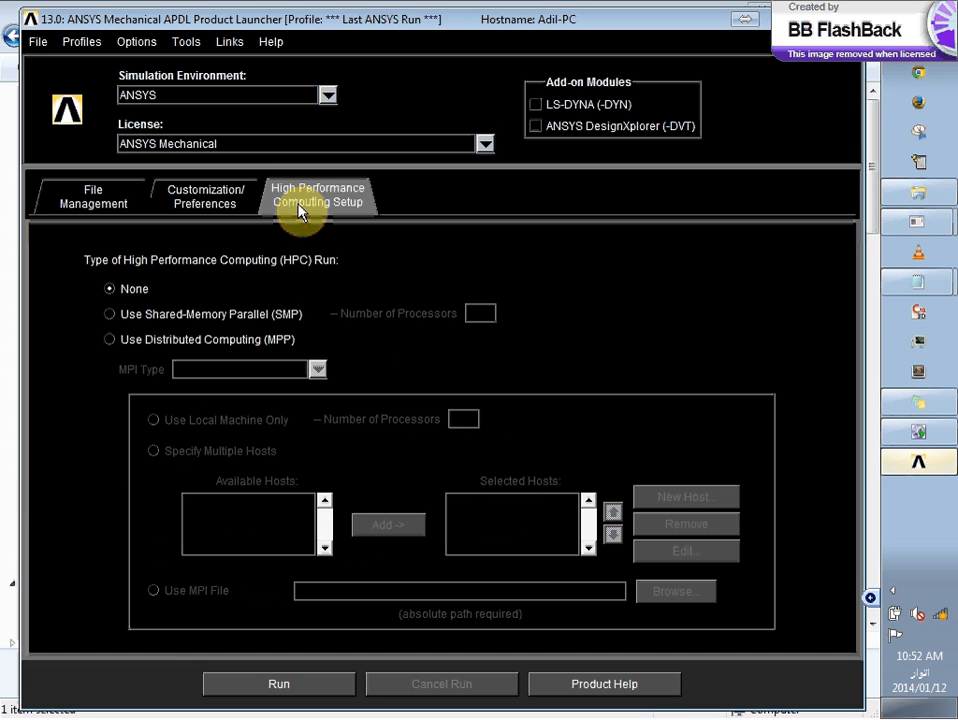
{"action": "left_click", "coordinate": [207, 315]}
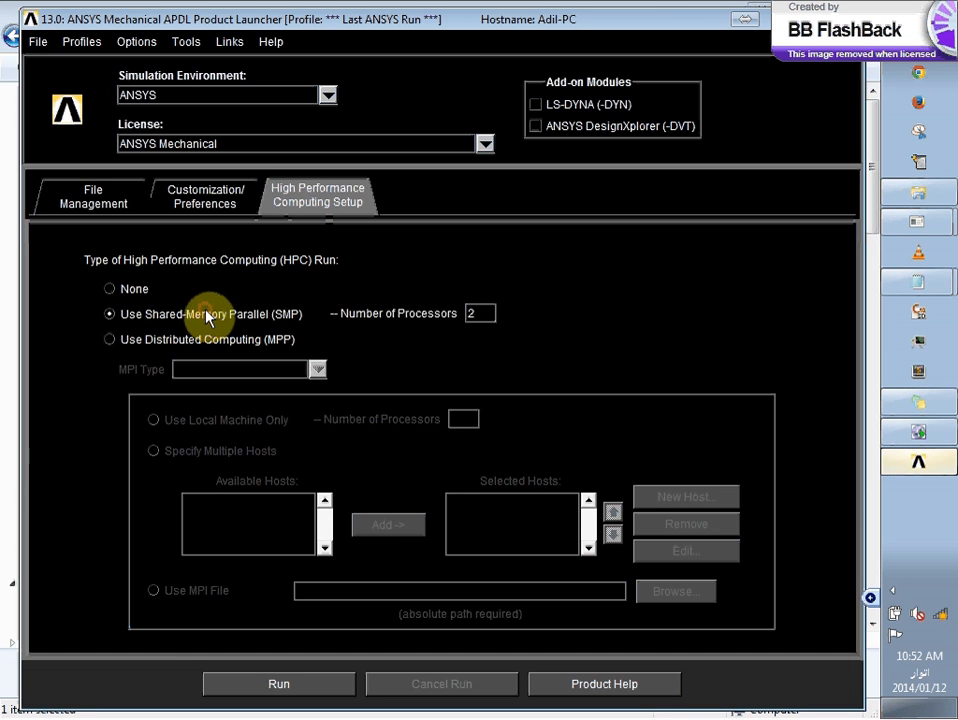
{"action": "left_click", "coordinate": [125, 299]}
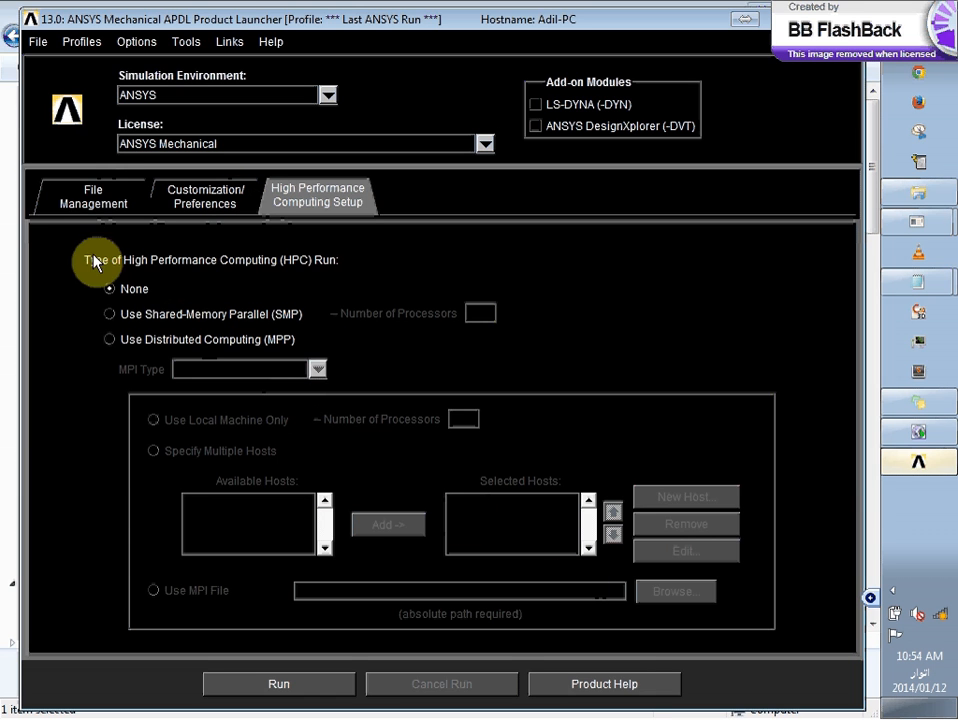
- Recheck the working directory and job name, and launch ANSYS Mechanical APDL for the TrussClass job
{"action": "left_click", "coordinate": [91, 203]}
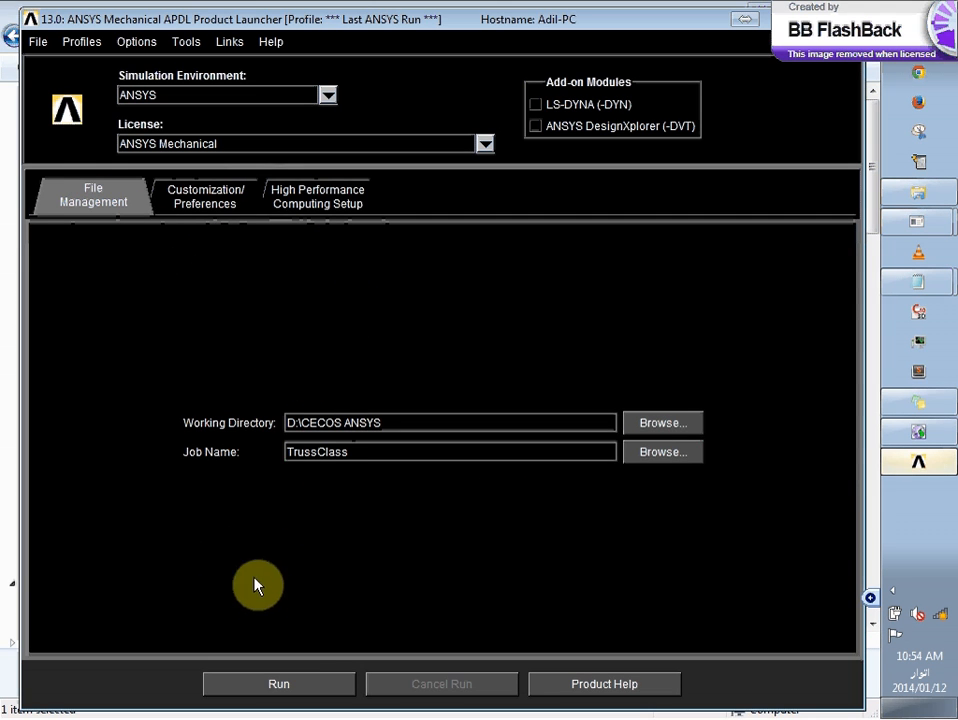
{"action": "left_click", "coordinate": [318, 692]}
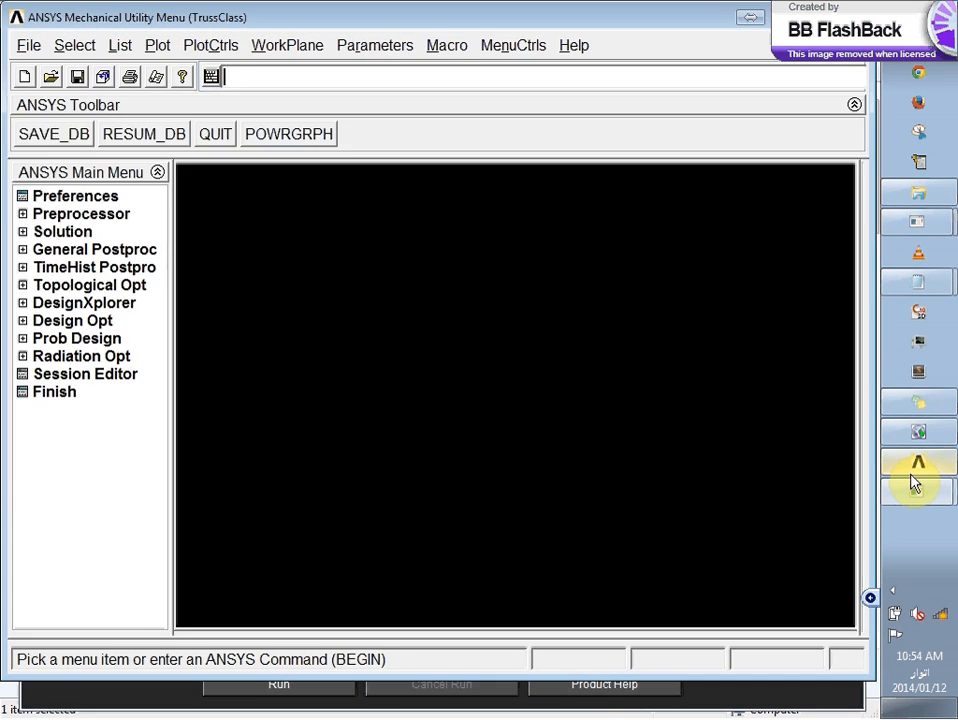
{"action": "left_click", "coordinate": [911, 474]}
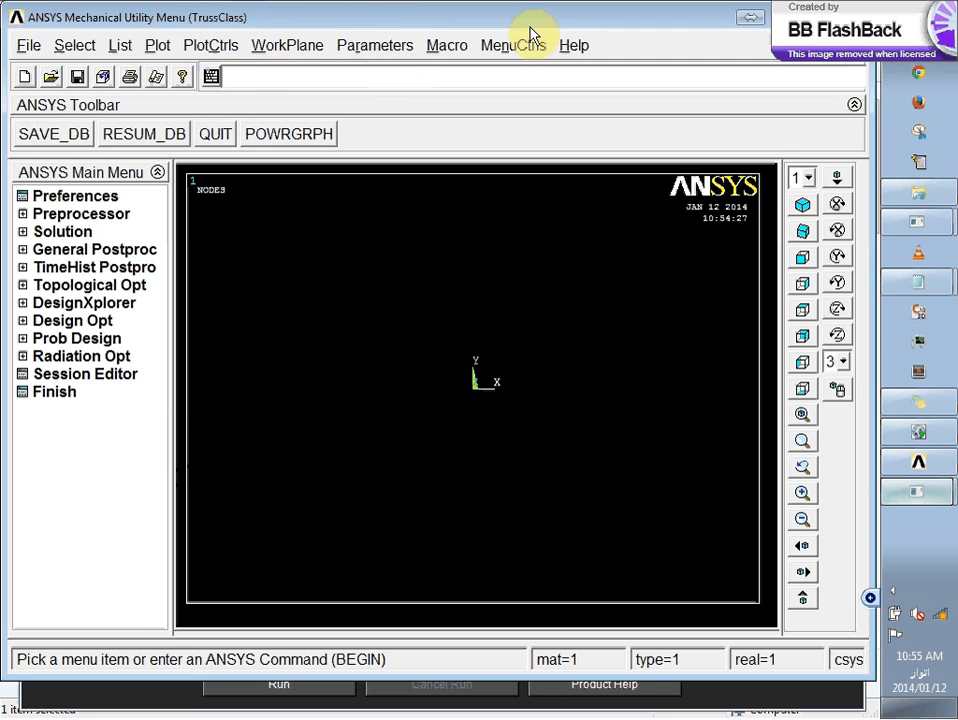
- Look up the ANSYS 13.0 programs installed in Windows without launching any, and return to the ANSYS window
{"action": "key", "text": "super"}
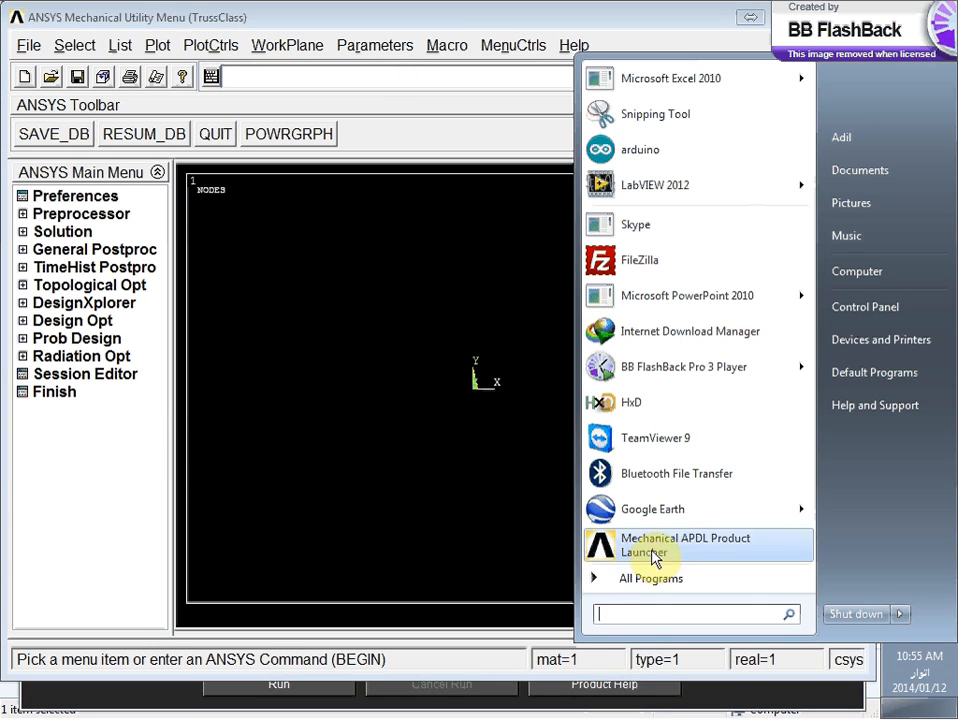
{"action": "left_click", "coordinate": [640, 578]}
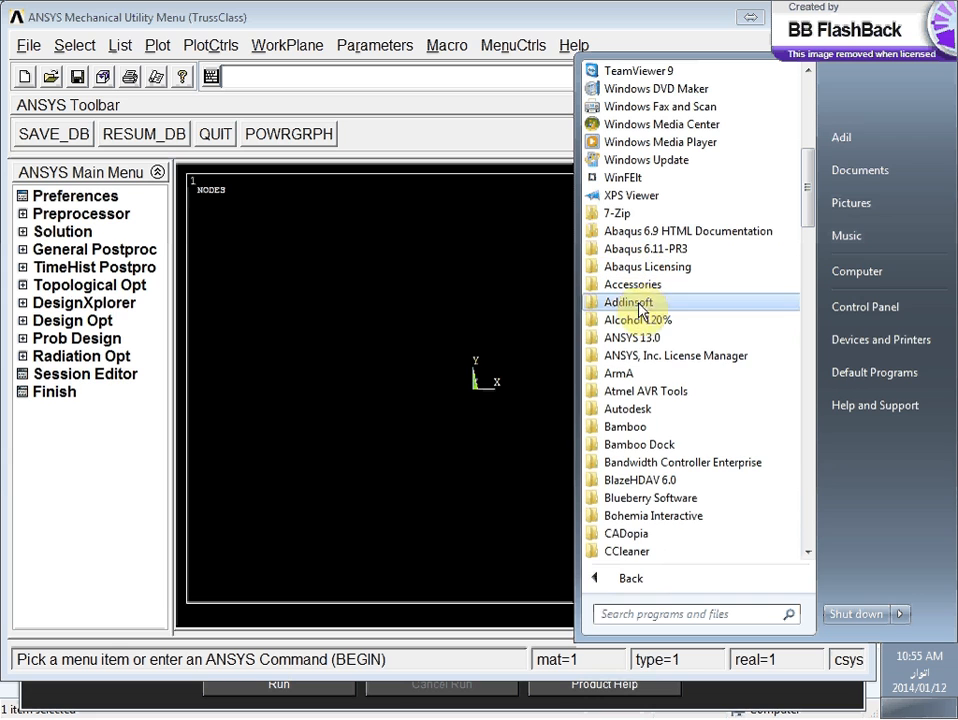
{"action": "left_click", "coordinate": [628, 337]}
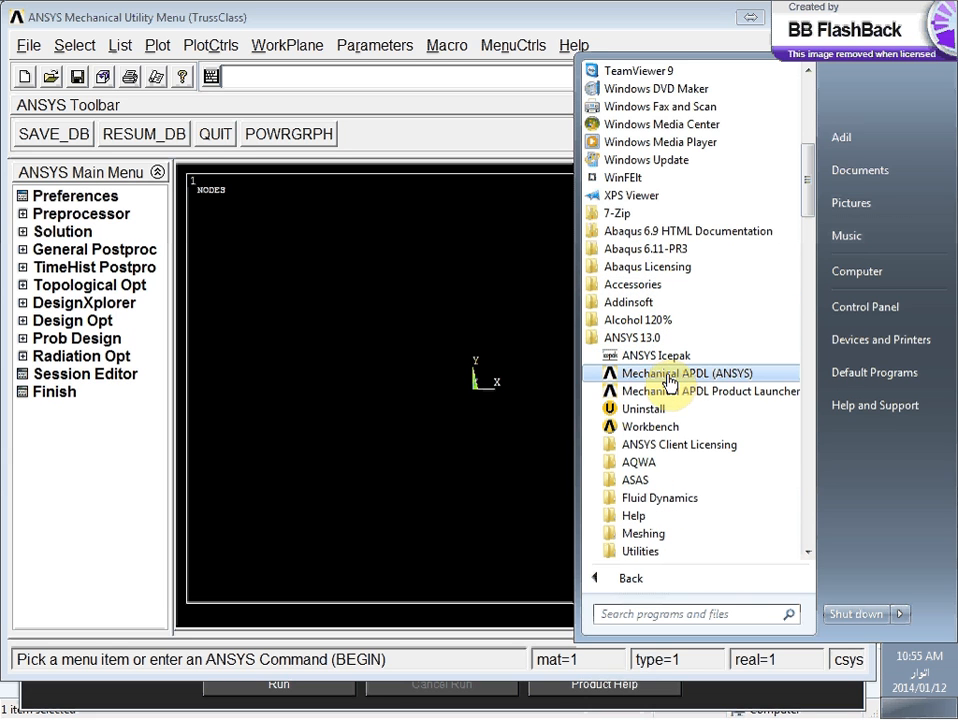
{"action": "left_click", "coordinate": [107, 466]}
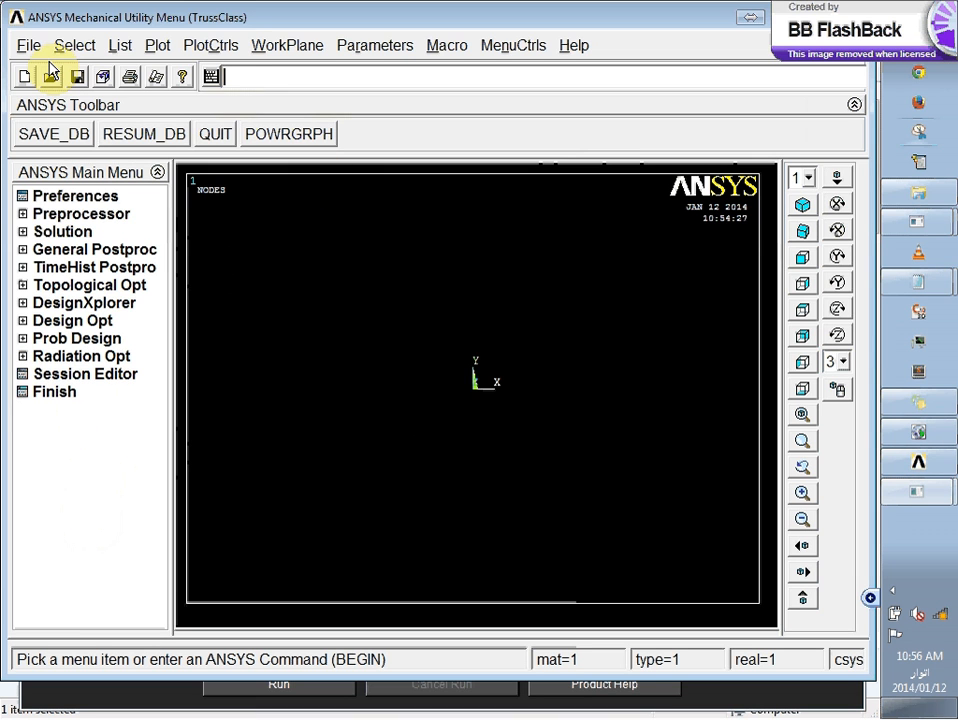
- Maximize the ANSYS window and set the analysis title to "Truss Example in Class"
{"action": "double_click", "coordinate": [269, 14]}
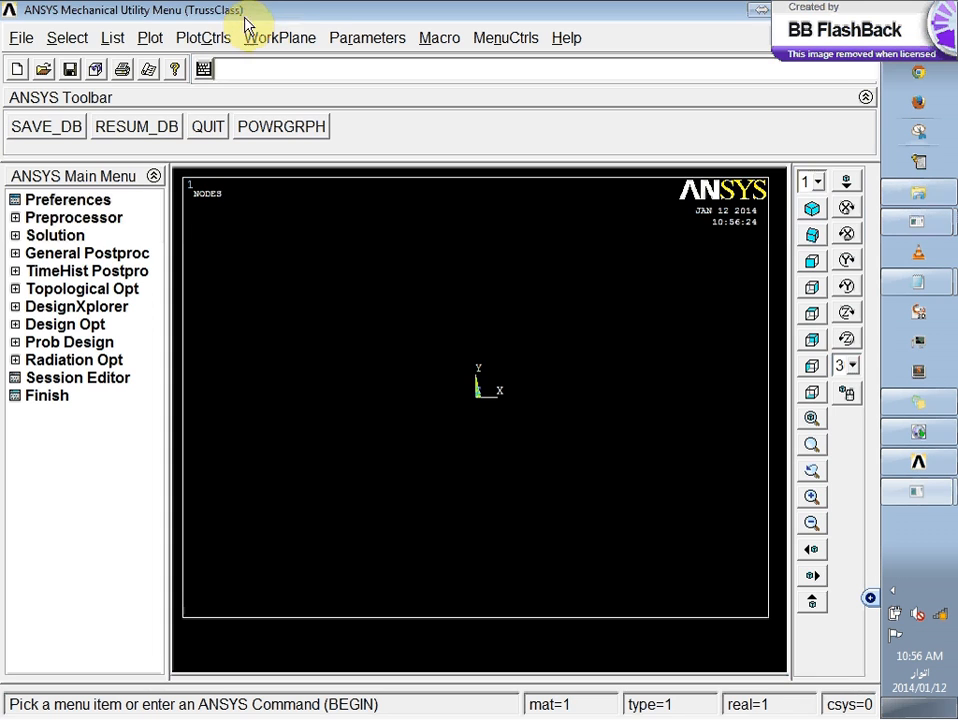
{"action": "left_click", "coordinate": [21, 40]}
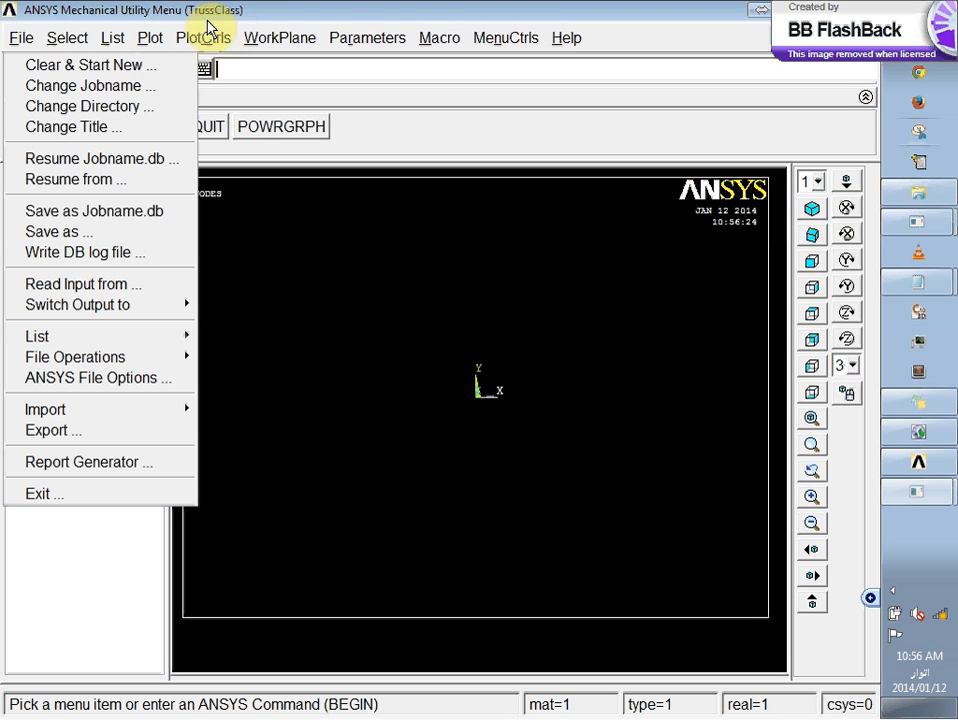
{"action": "left_click", "coordinate": [117, 130]}
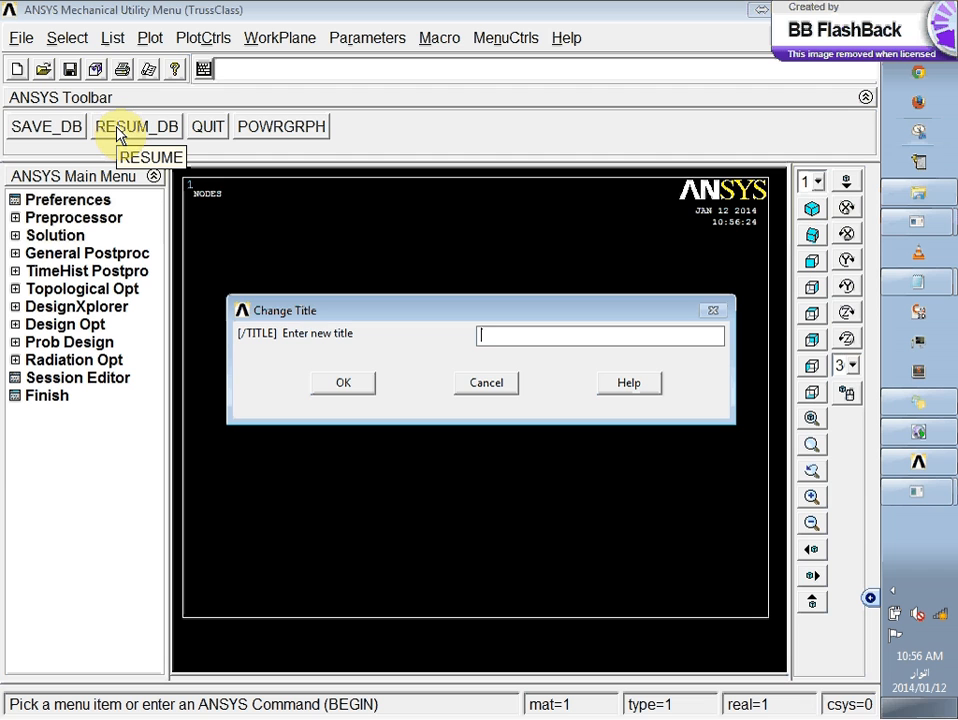
{"action": "type", "text": "Truss Example in Class"}
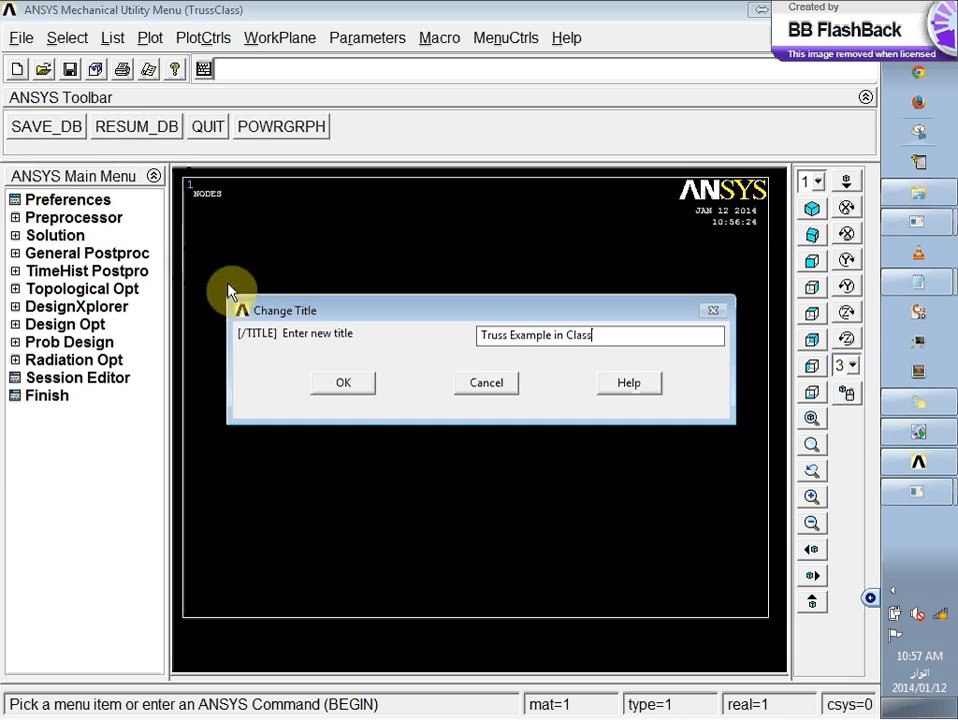
{"action": "left_click", "coordinate": [345, 384]}
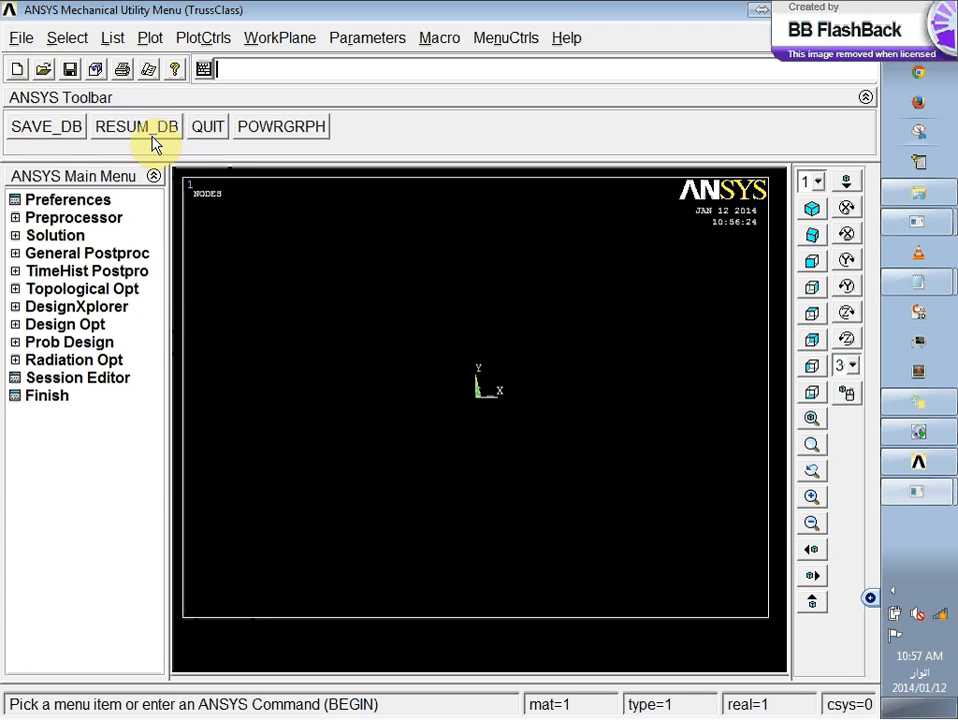
- Look through the file, plot and plot control commands, and collapse the ANSYS Toolbar
{"action": "left_click", "coordinate": [19, 38]}
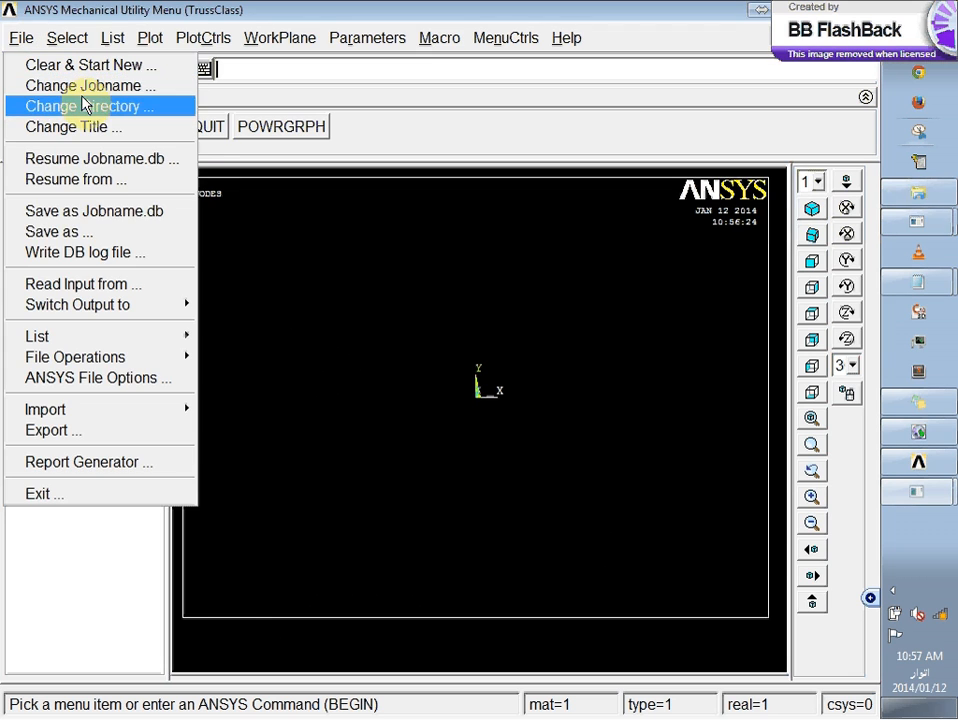
{"action": "left_click", "coordinate": [94, 605]}
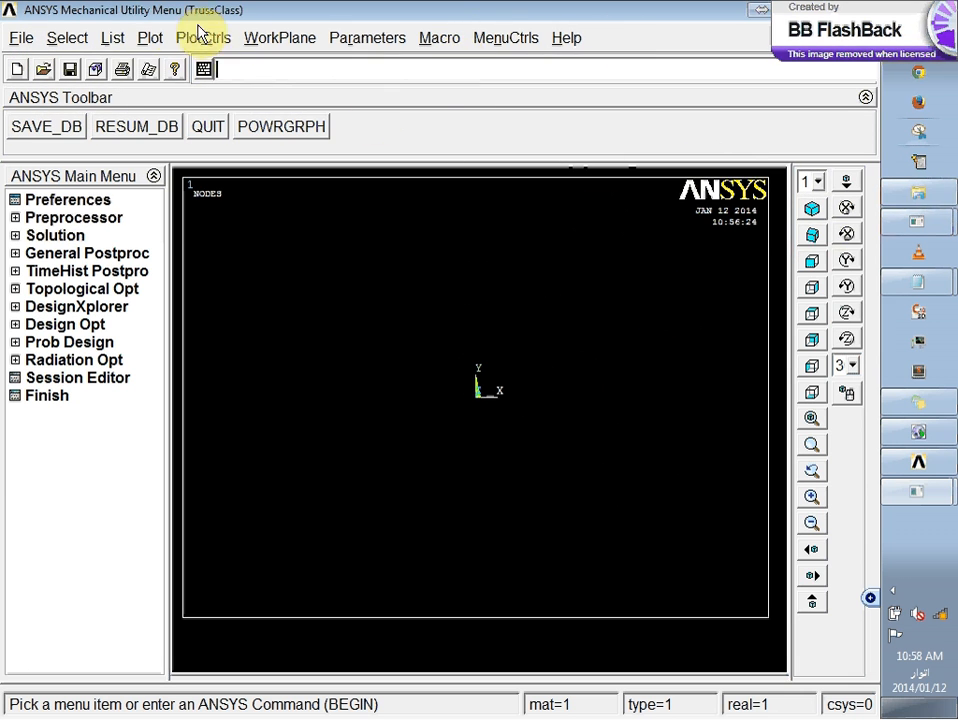
{"action": "left_click", "coordinate": [148, 38]}
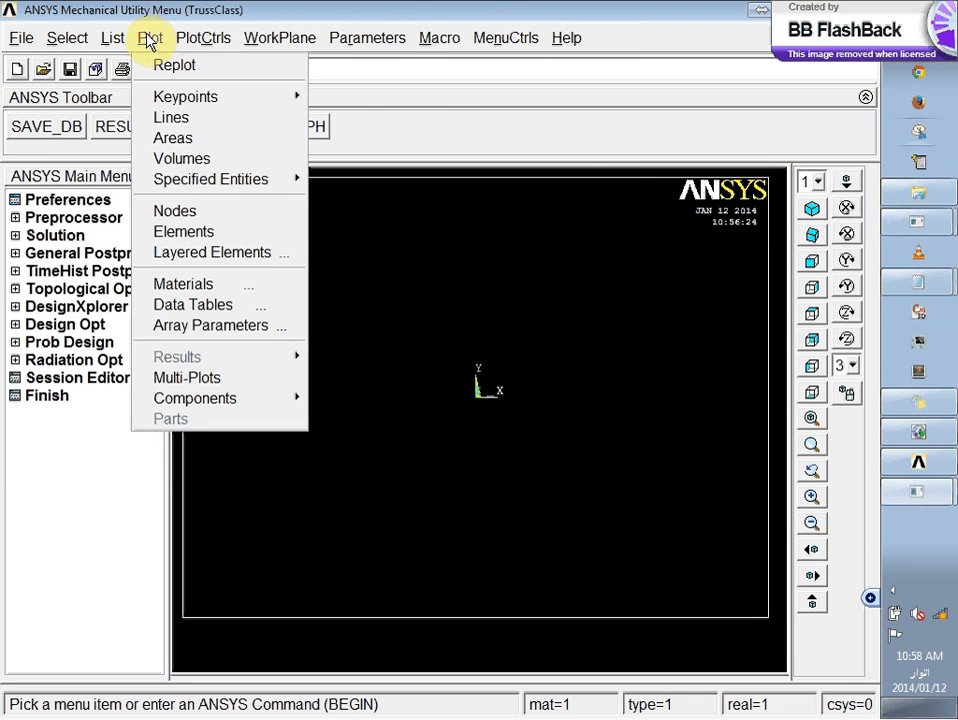
{"action": "mouse_move", "coordinate": [203, 38]}
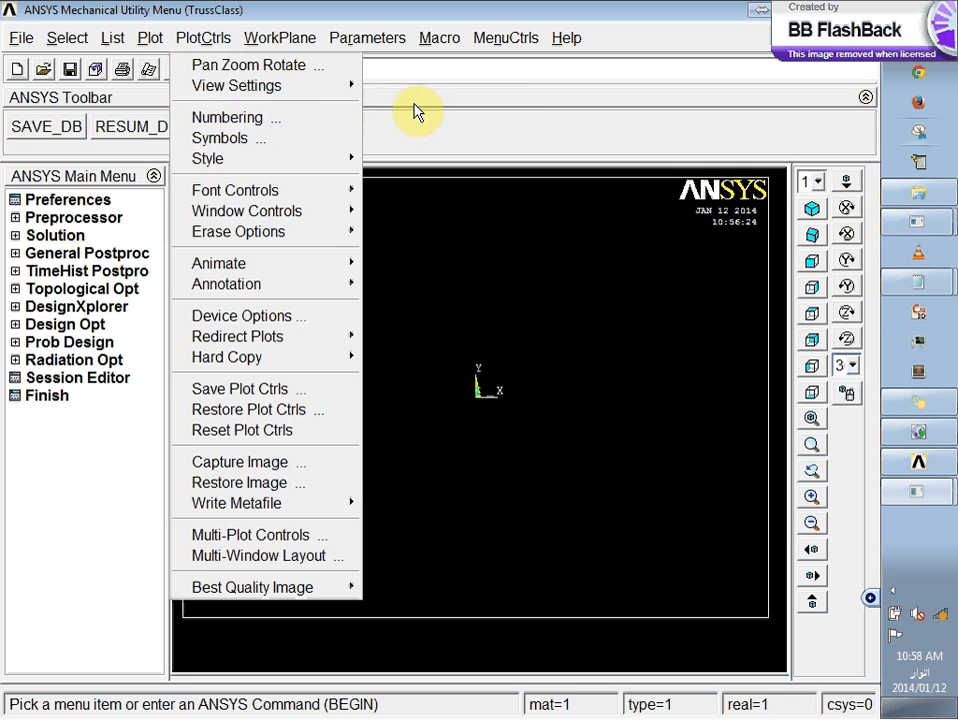
{"action": "left_click", "coordinate": [465, 108]}
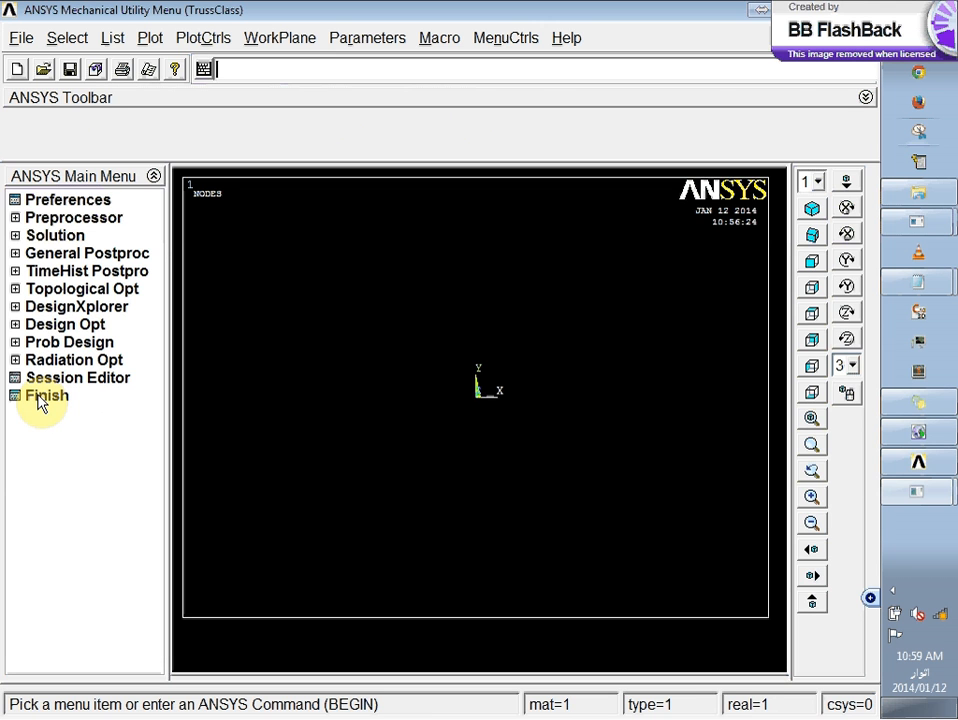
- Set the GUI filtering preferences to show the Structural and Thermal disciplines
{"action": "left_click", "coordinate": [62, 205]}
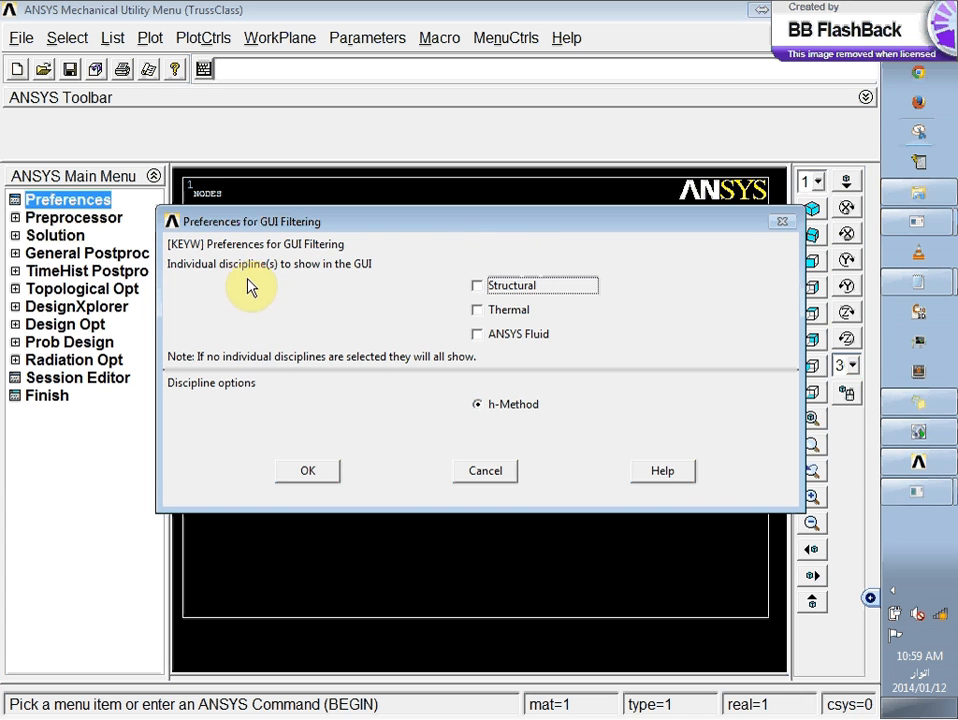
{"action": "left_click", "coordinate": [531, 288]}
{"action": "left_click", "coordinate": [497, 318]}
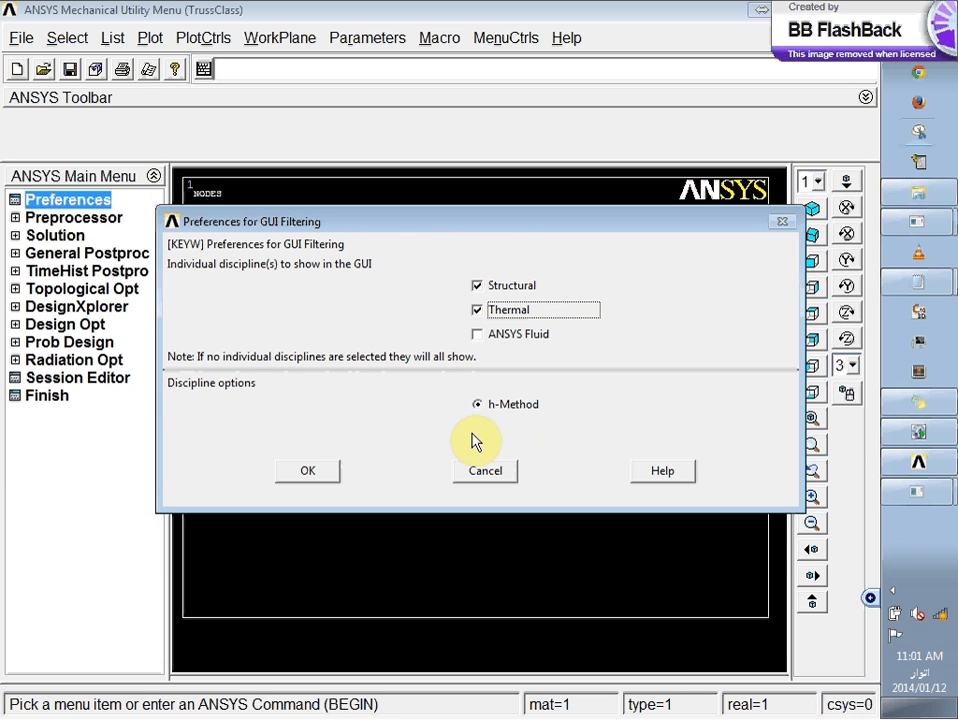
{"action": "left_click", "coordinate": [316, 471]}
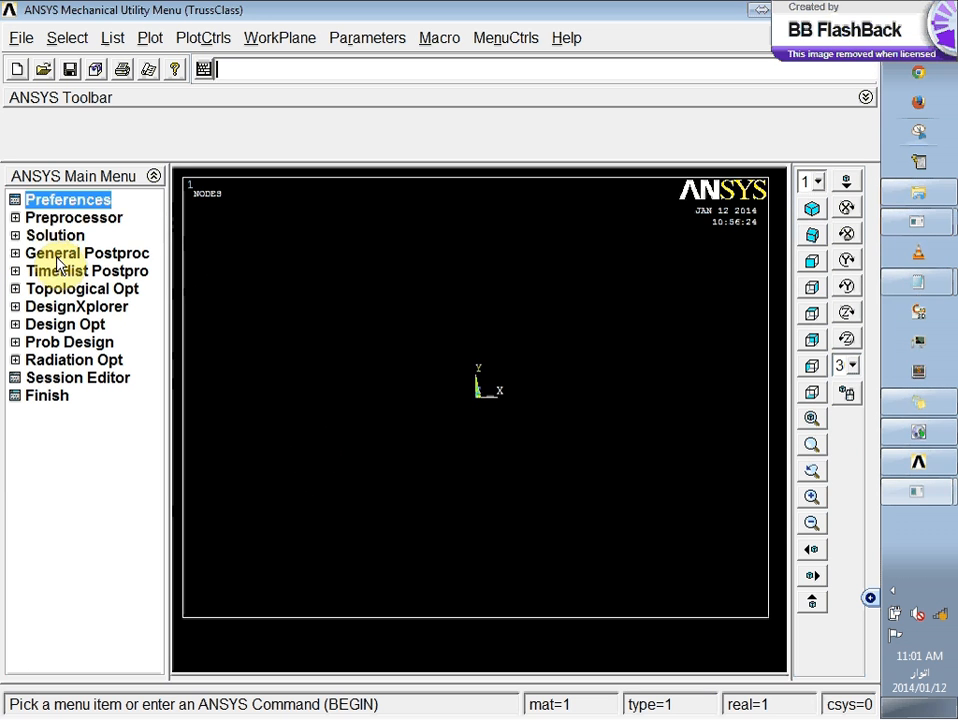
- Start adding an element type in the preprocessor and reposition the Library of Element Types dialog
{"action": "left_click", "coordinate": [17, 219]}
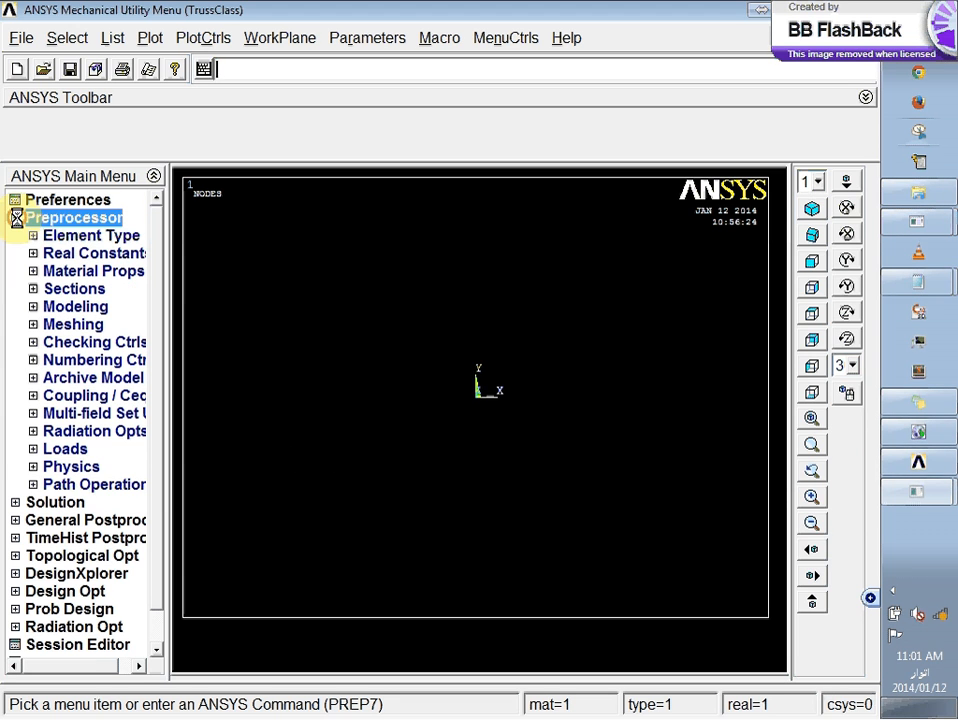
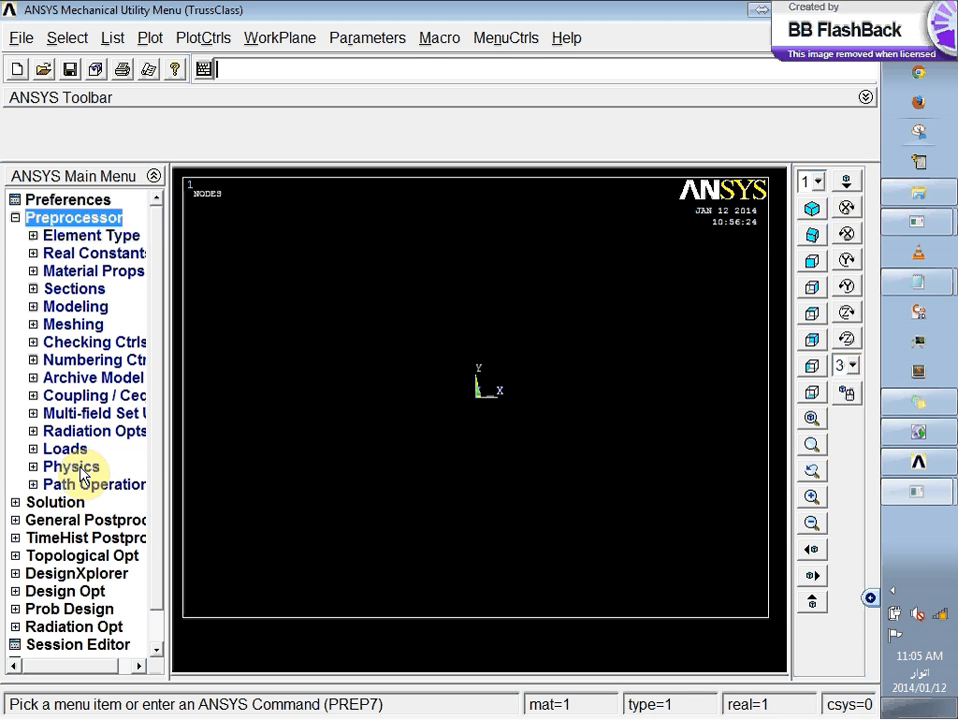
{"action": "left_click", "coordinate": [78, 238]}
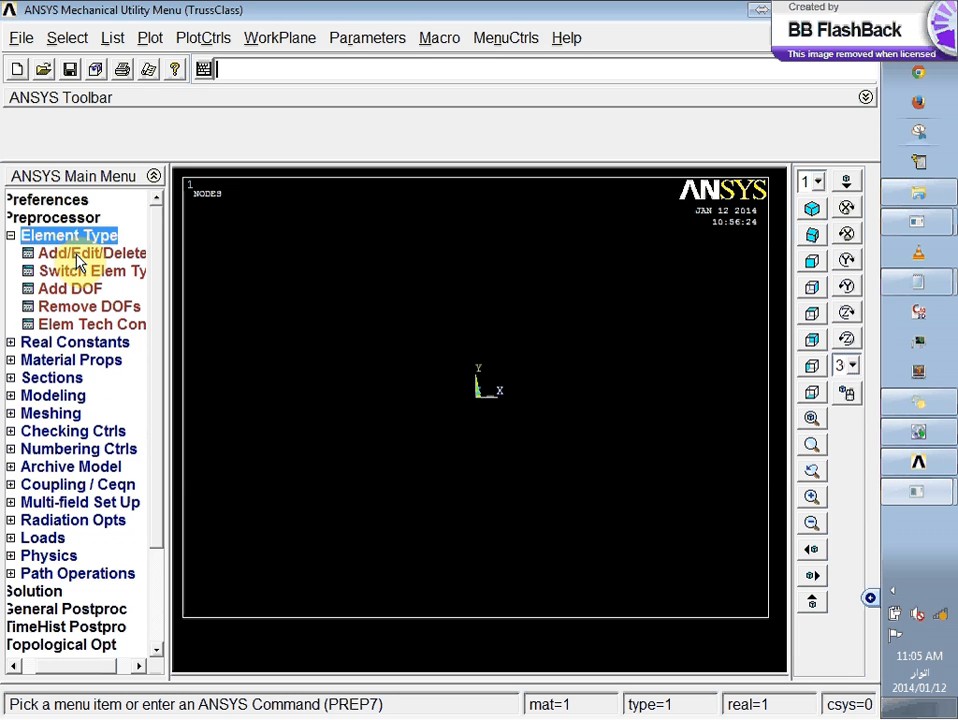
{"action": "left_click", "coordinate": [75, 255]}
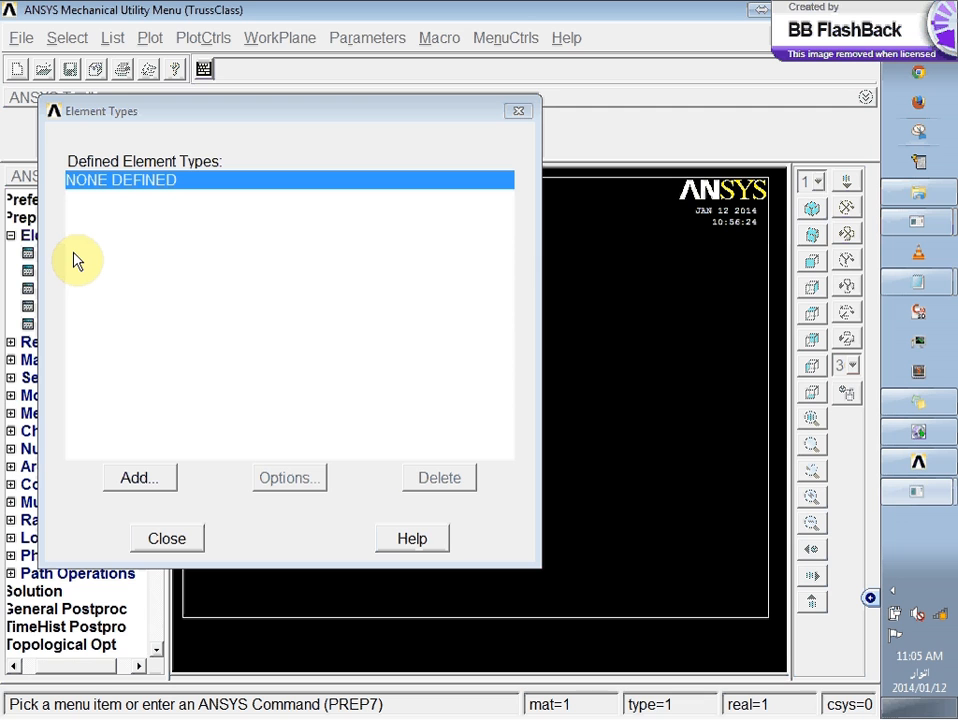
{"action": "left_click", "coordinate": [148, 486]}
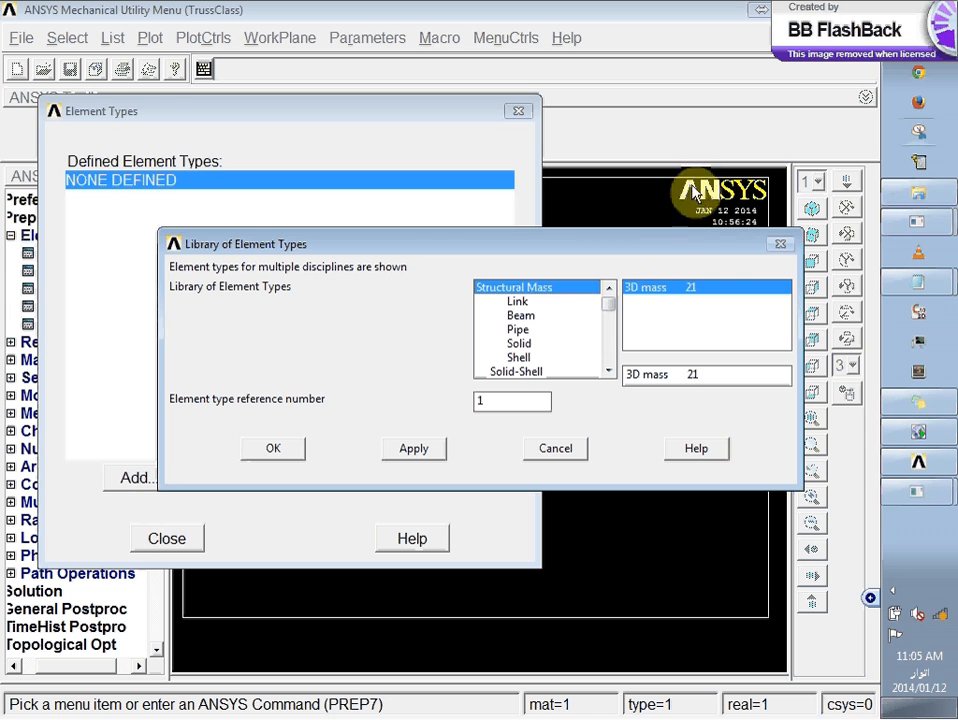
{"action": "left_click_drag", "start_coordinate": [620, 250], "coordinate": [591, 224]}
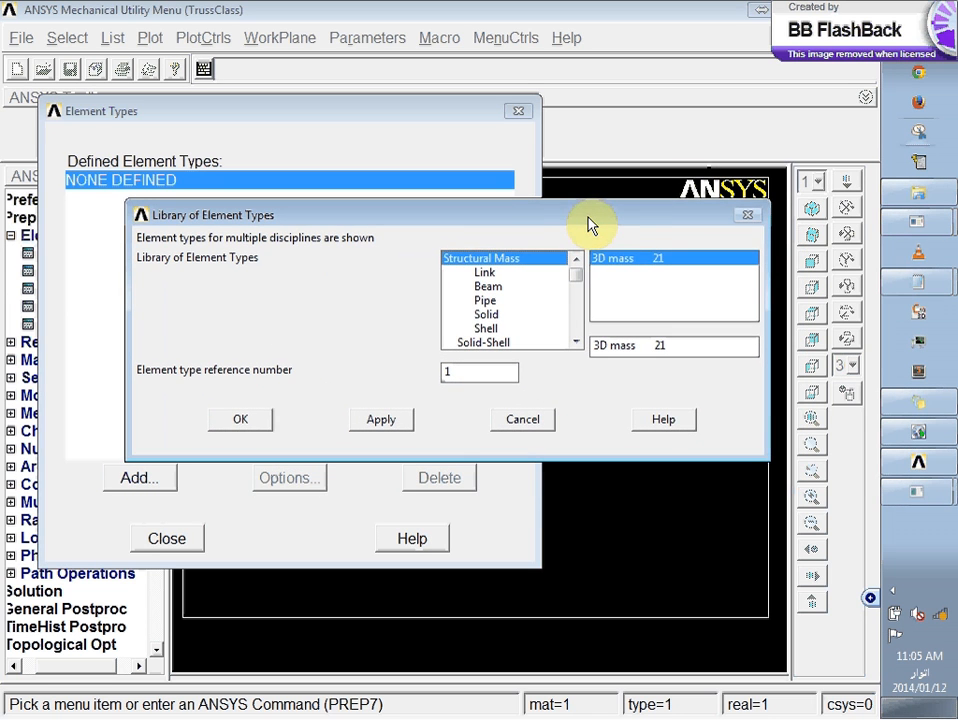
- Examine the Link, Beam, Pipe and Shell families among the structural elements in the element library
{"action": "left_click", "coordinate": [485, 275]}
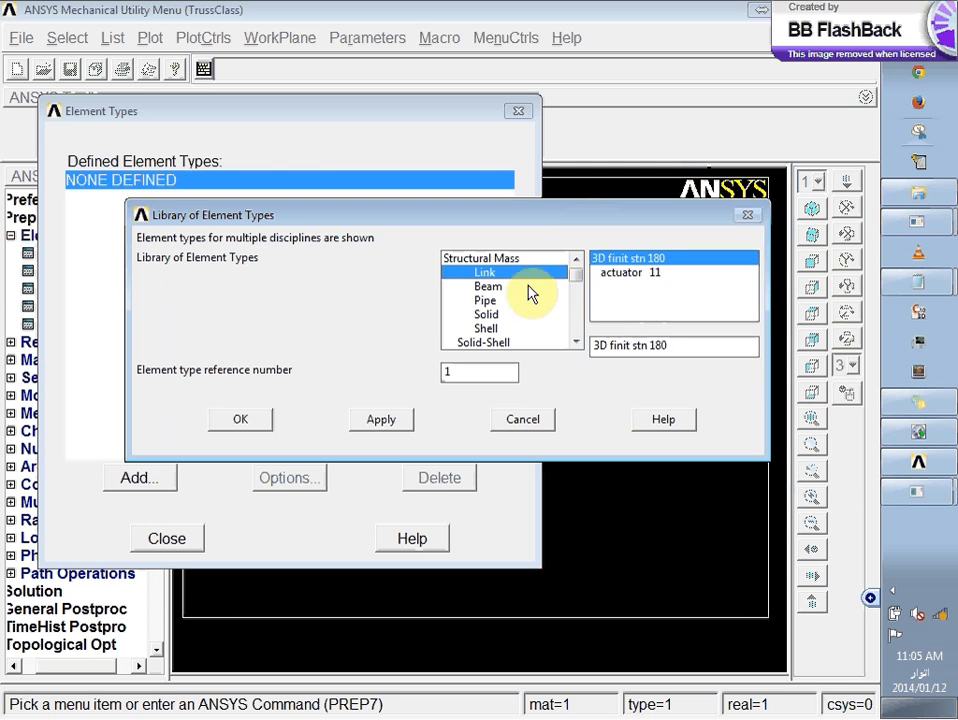
{"action": "left_click", "coordinate": [498, 287]}
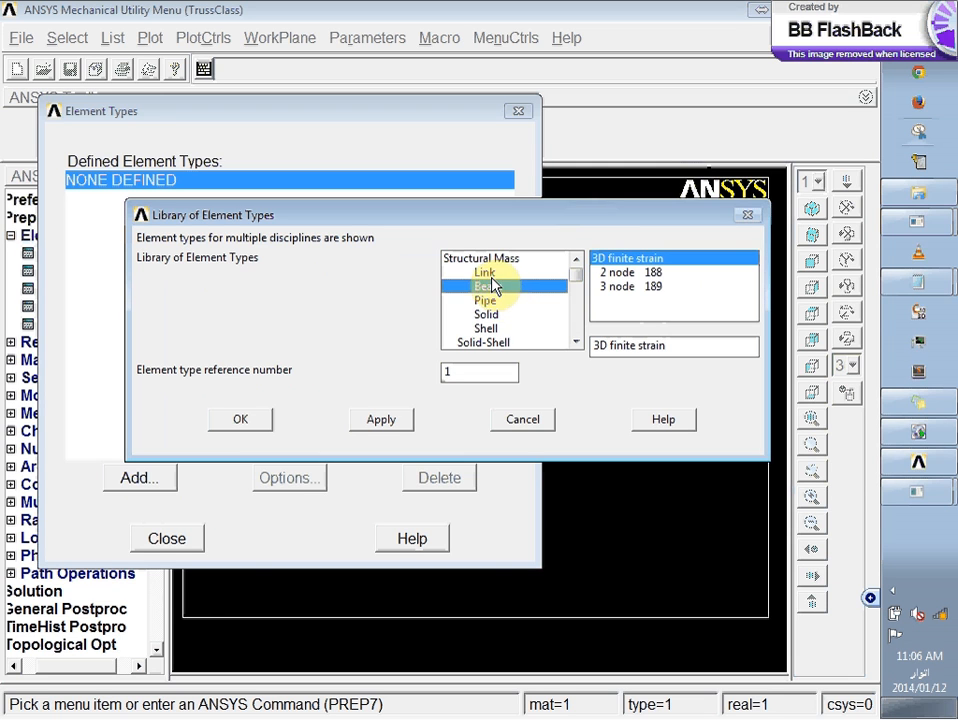
{"action": "left_click", "coordinate": [488, 302]}
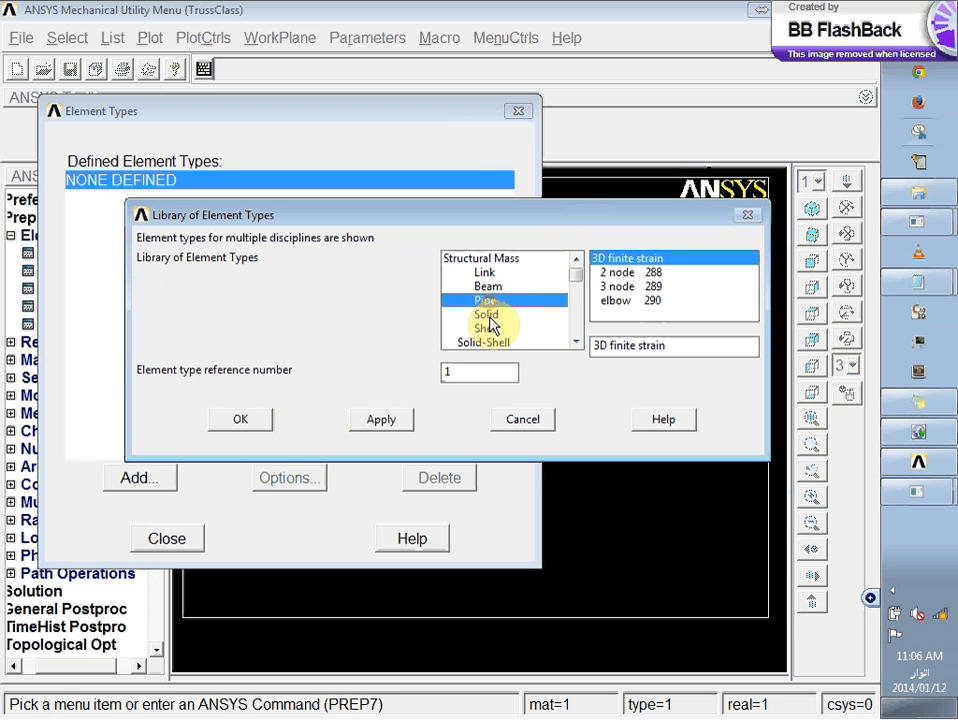
{"action": "left_click", "coordinate": [492, 329]}
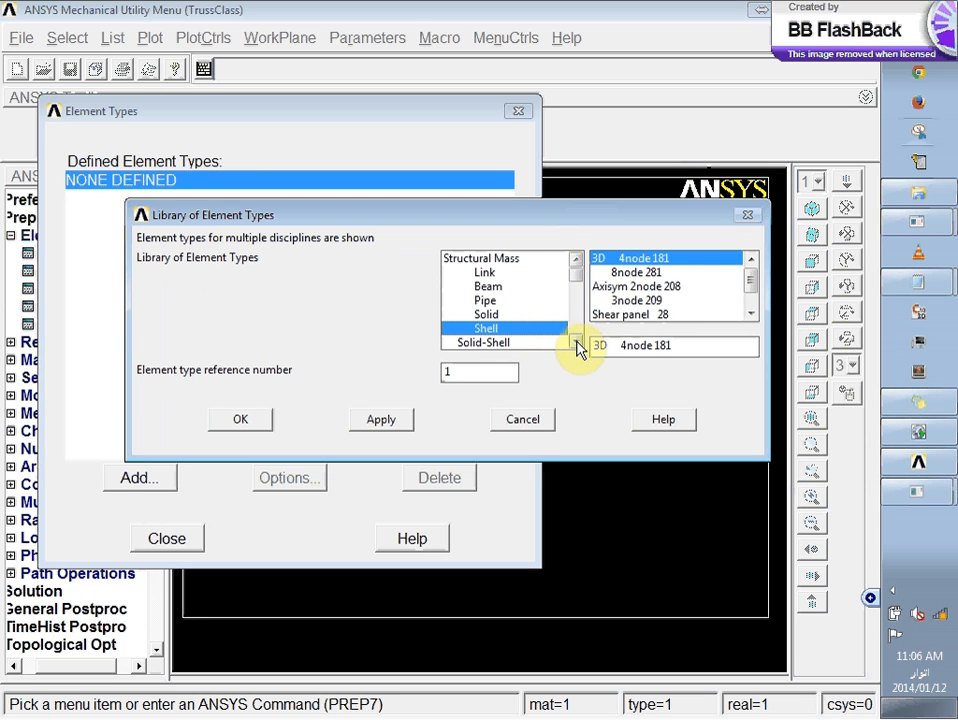
{"action": "left_click_drag", "start_coordinate": [576, 346], "coordinate": [577, 344]}
{"action": "left_click", "coordinate": [574, 262]}
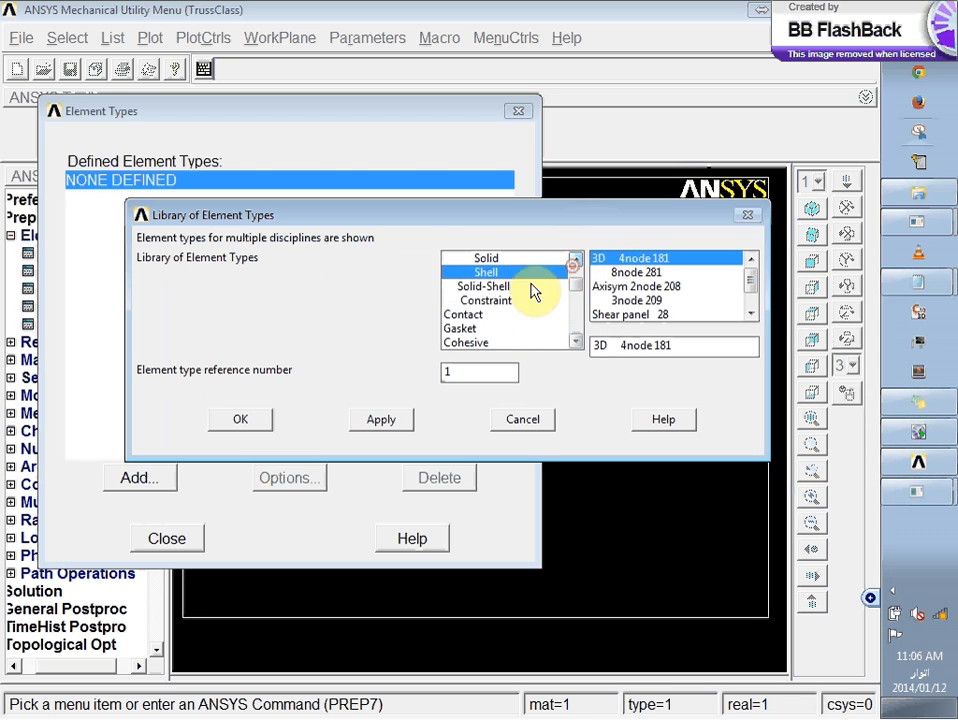
- Look through the remaining element library categories, including ANSYS Fluid, Circuit, Elec Conduction and Not Solved
{"action": "left_click", "coordinate": [578, 343]}
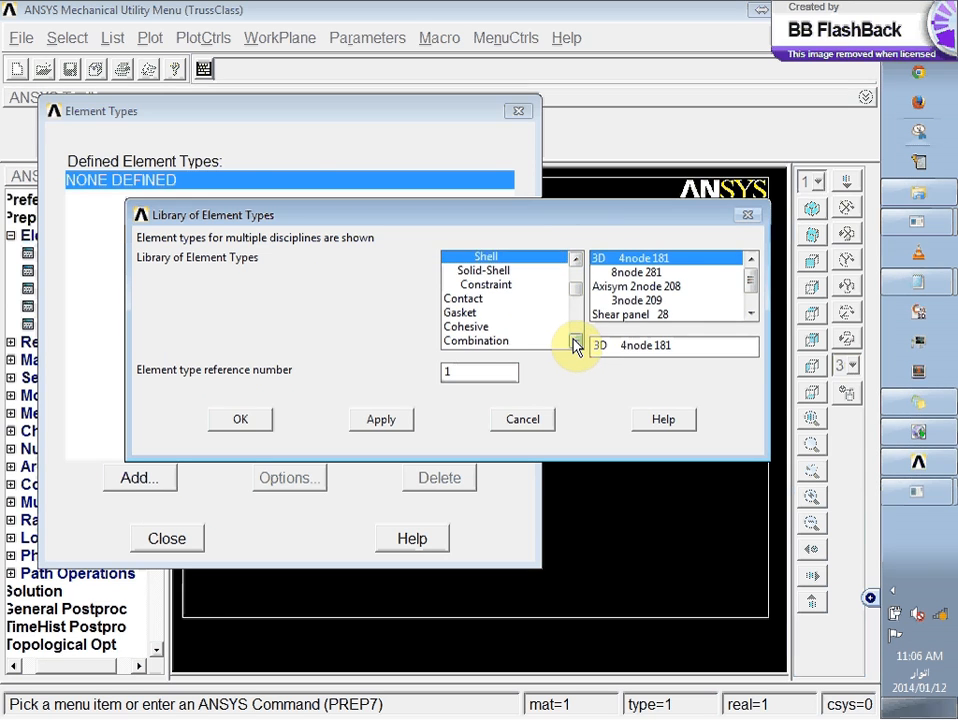
{"action": "left_click", "coordinate": [574, 345]}
{"action": "left_click", "coordinate": [574, 345]}
{"action": "left_click", "coordinate": [574, 345]}
{"action": "left_click", "coordinate": [574, 345]}
{"action": "left_click", "coordinate": [574, 345]}
{"action": "left_click", "coordinate": [574, 345]}
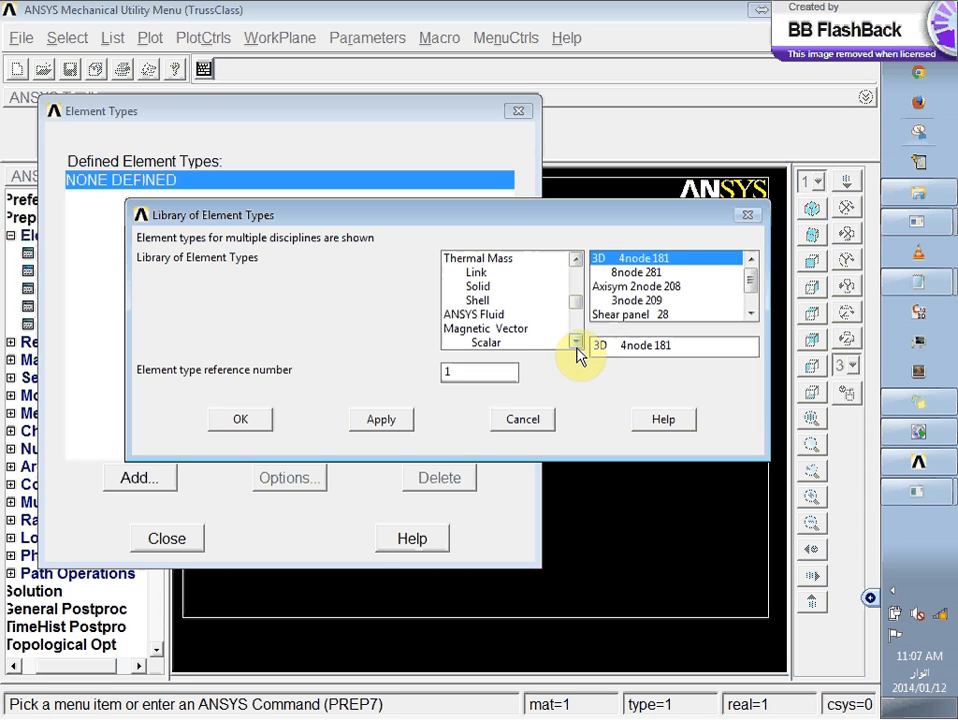
{"action": "left_click", "coordinate": [482, 315]}
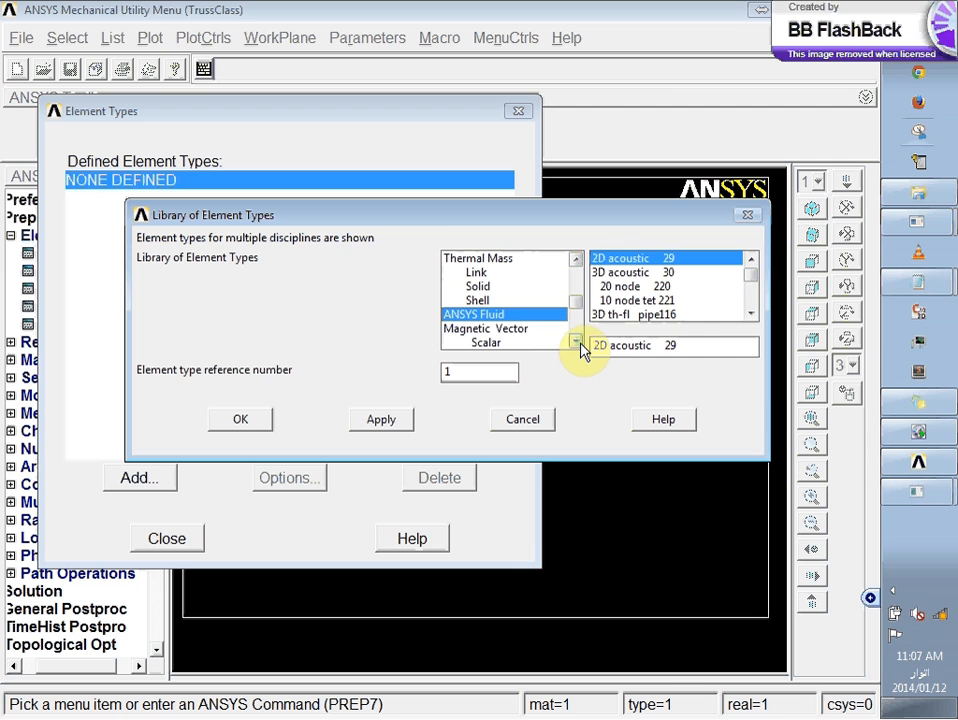
{"action": "left_click", "coordinate": [578, 342]}
{"action": "left_click", "coordinate": [578, 342]}
{"action": "left_click", "coordinate": [578, 342]}
{"action": "left_click", "coordinate": [578, 342]}
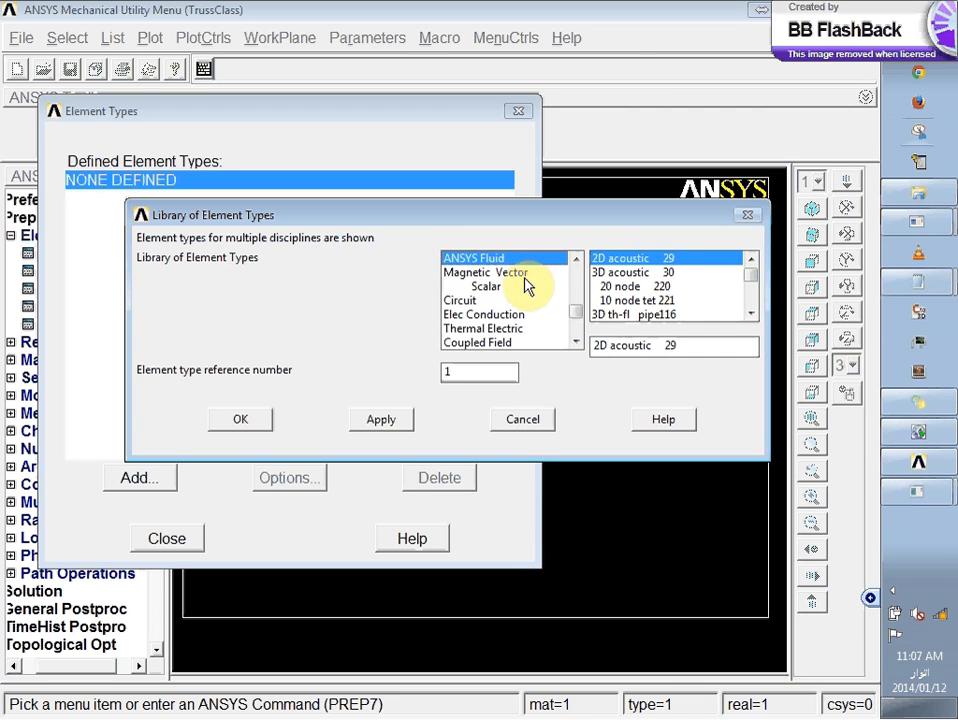
{"action": "left_click", "coordinate": [480, 299]}
{"action": "left_click", "coordinate": [483, 316]}
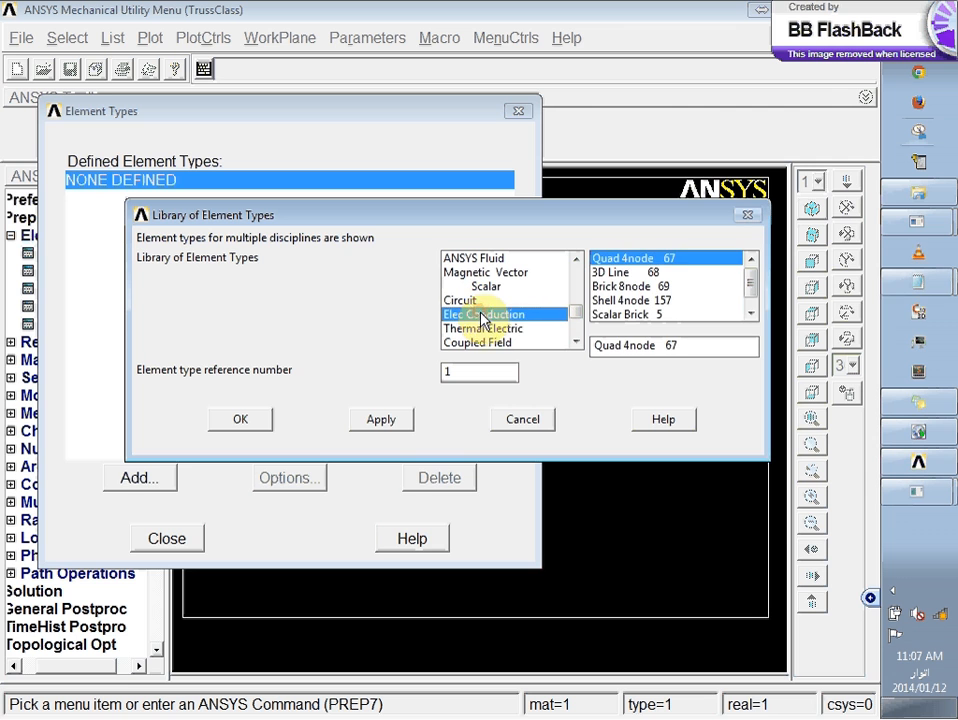
{"action": "left_click", "coordinate": [578, 344]}
{"action": "left_click", "coordinate": [580, 345]}
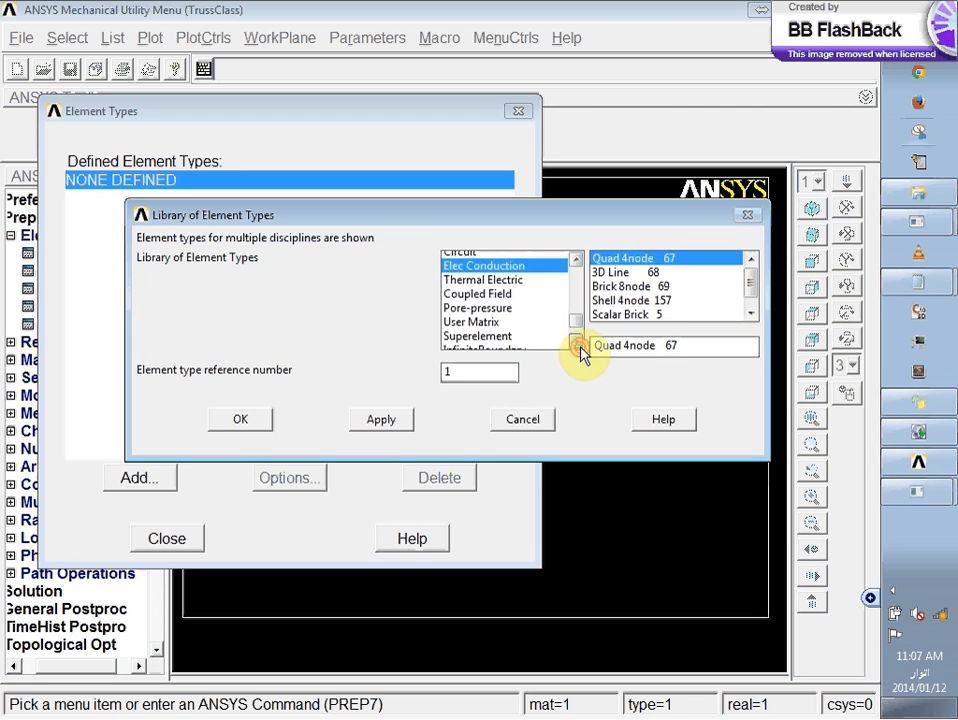
{"action": "left_click", "coordinate": [580, 345]}
{"action": "left_click", "coordinate": [580, 345]}
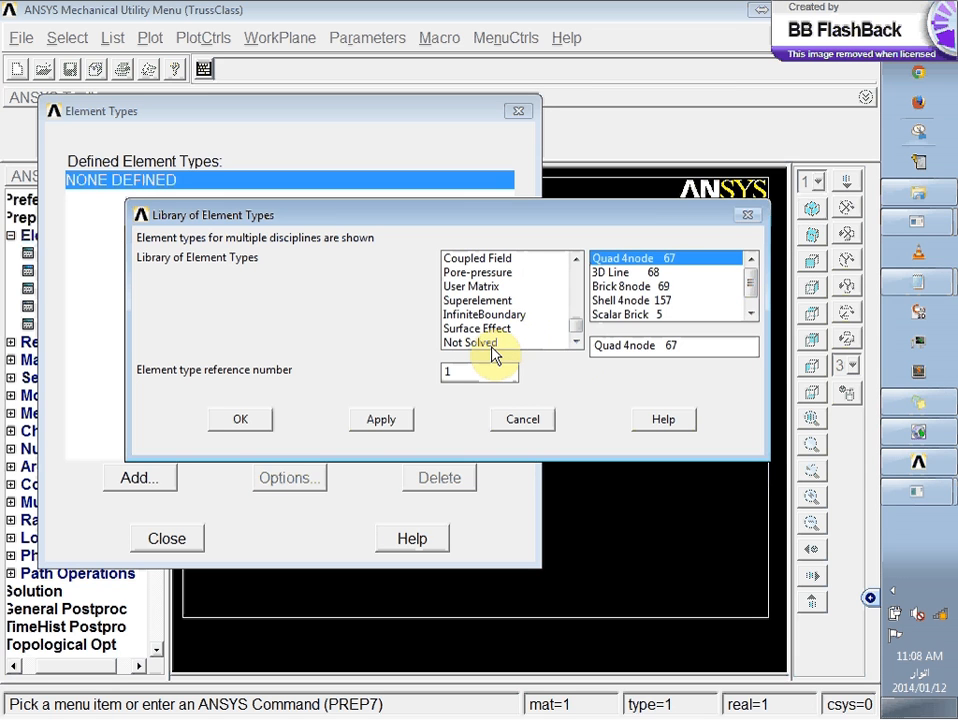
{"action": "left_click", "coordinate": [491, 345]}
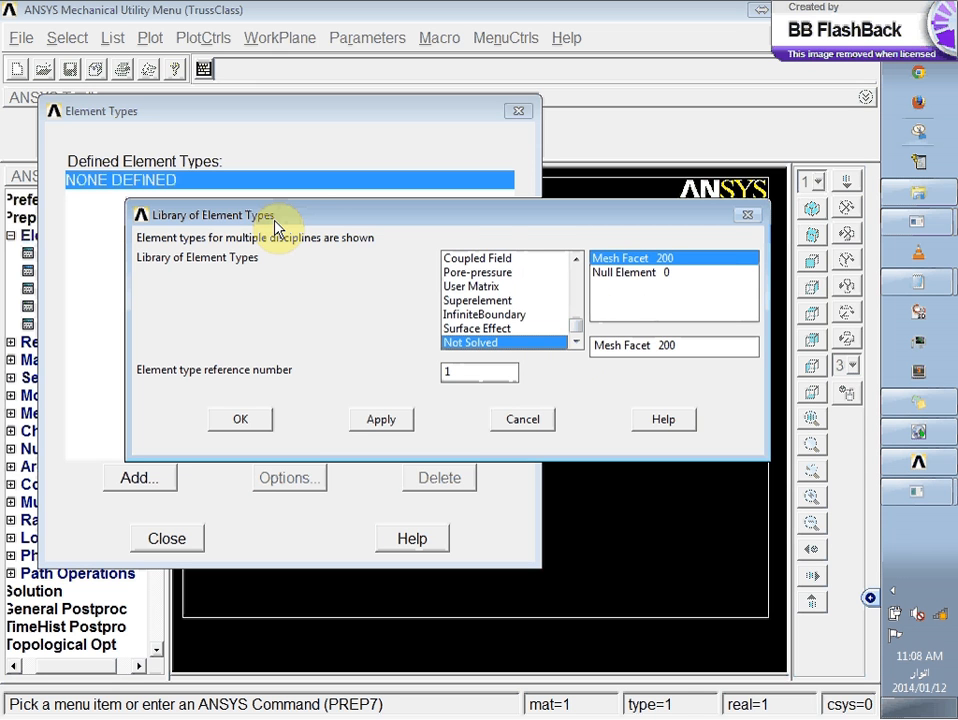
- Add the structural Link element 3D finit stn 180 as element type 1
{"action": "left_click_drag", "start_coordinate": [573, 328], "coordinate": [575, 283]}
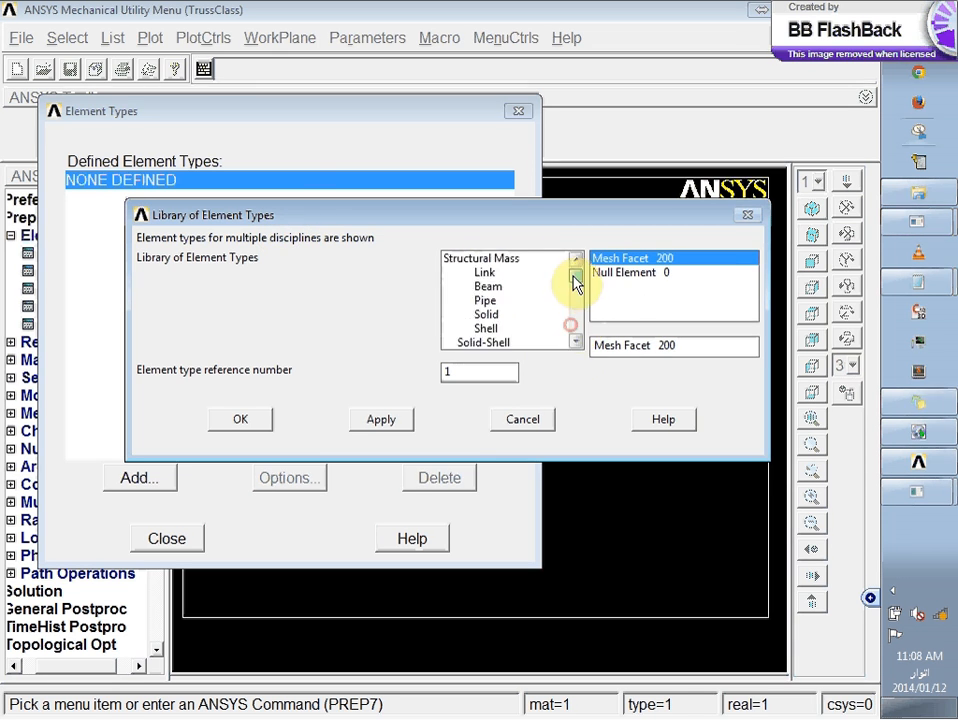
{"action": "left_click", "coordinate": [486, 272]}
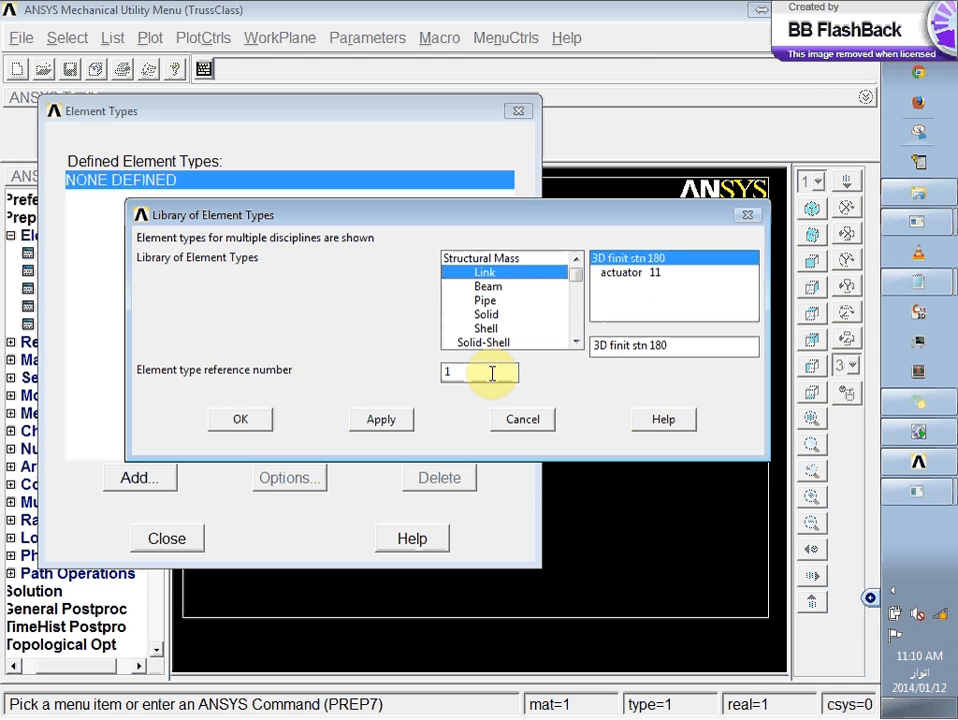
{"action": "left_click", "coordinate": [233, 416]}
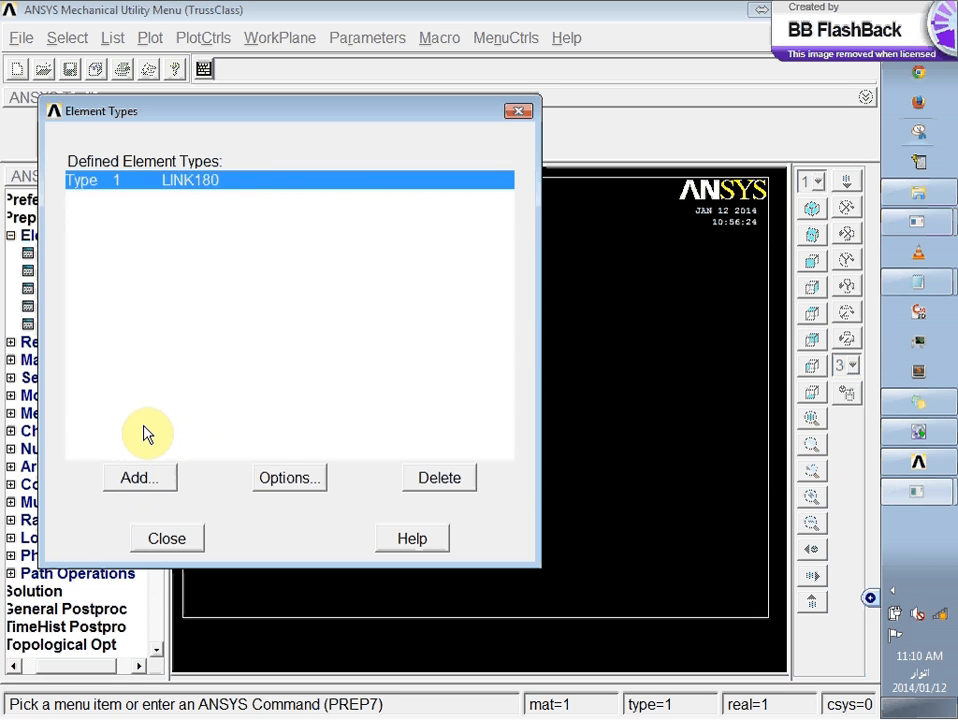
- Review the cross section scaling choices of the LINK180 element, cancel its options and close the Element Types dialog
{"action": "left_click", "coordinate": [274, 480]}
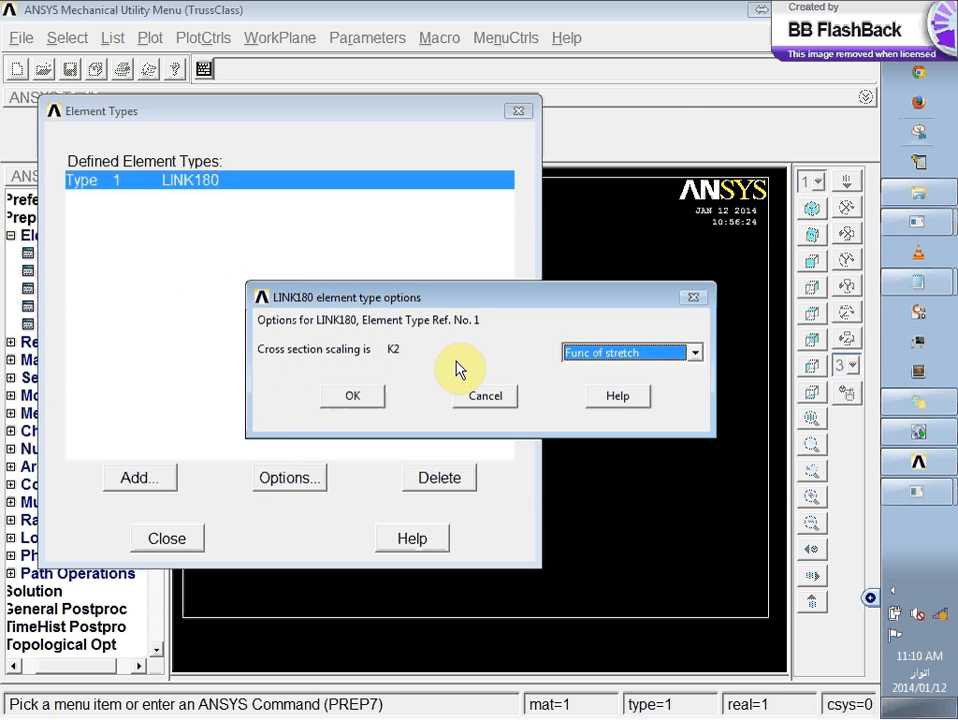
{"action": "left_click", "coordinate": [593, 354]}
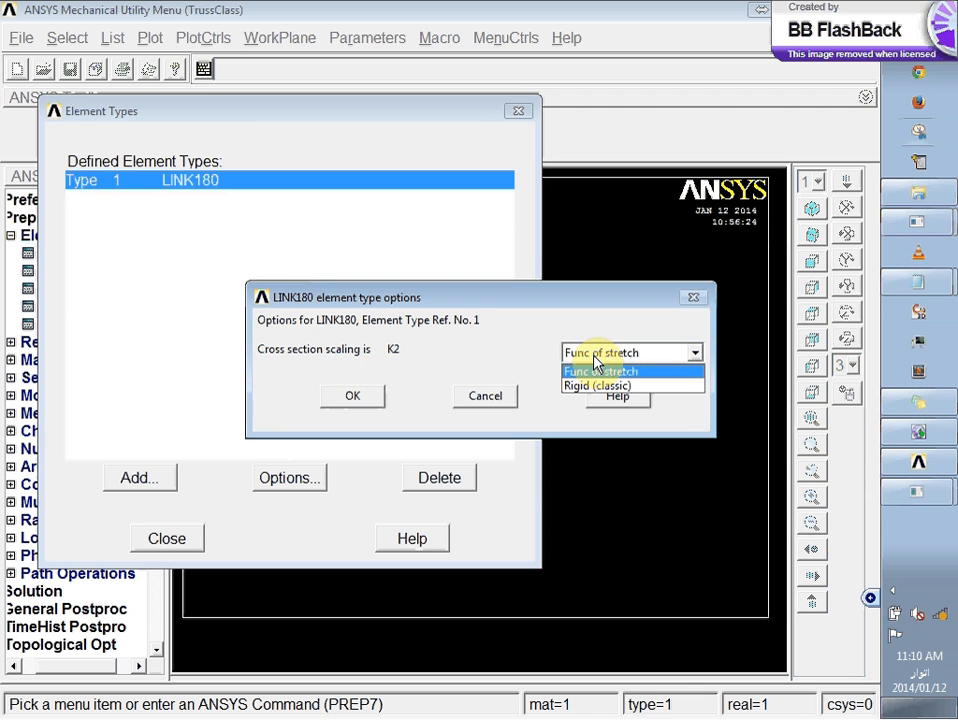
{"action": "left_click", "coordinate": [462, 355]}
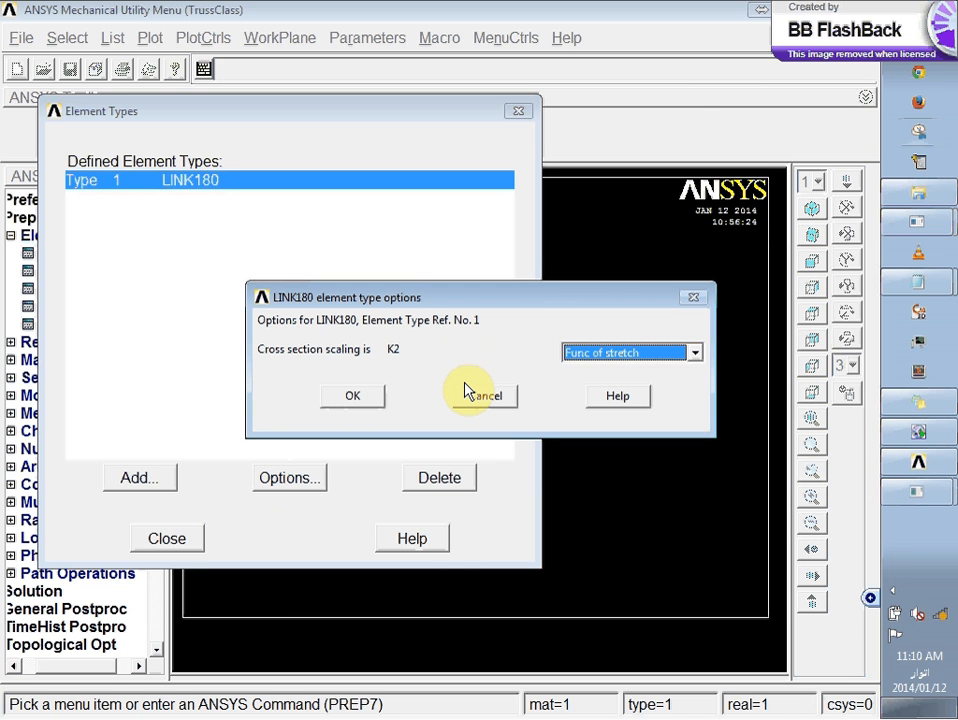
{"action": "left_click", "coordinate": [475, 397]}
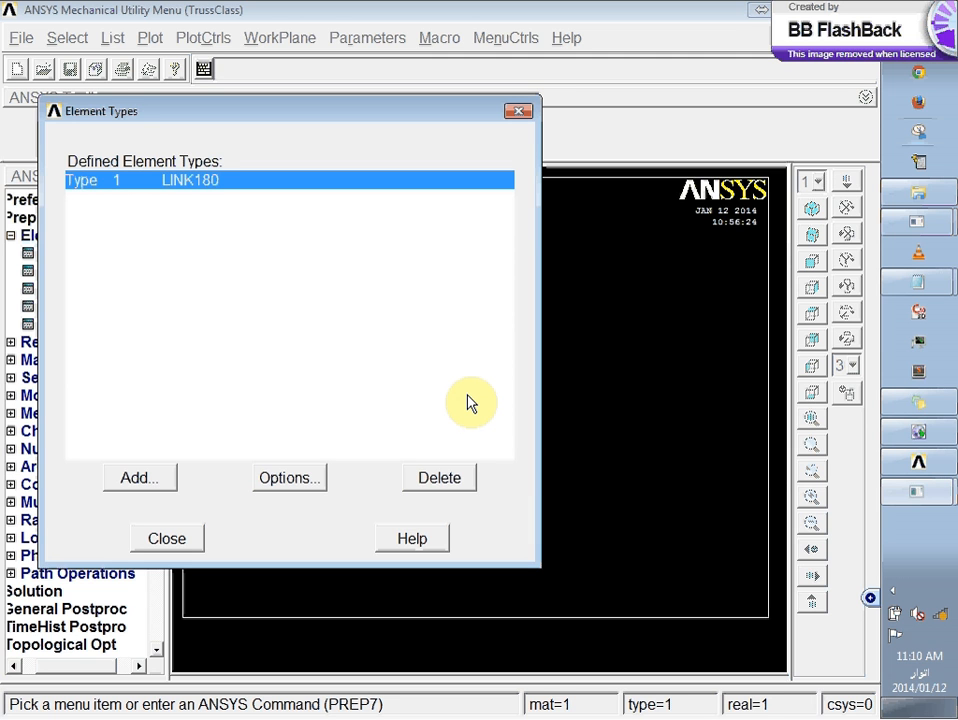
{"action": "left_click", "coordinate": [168, 538]}
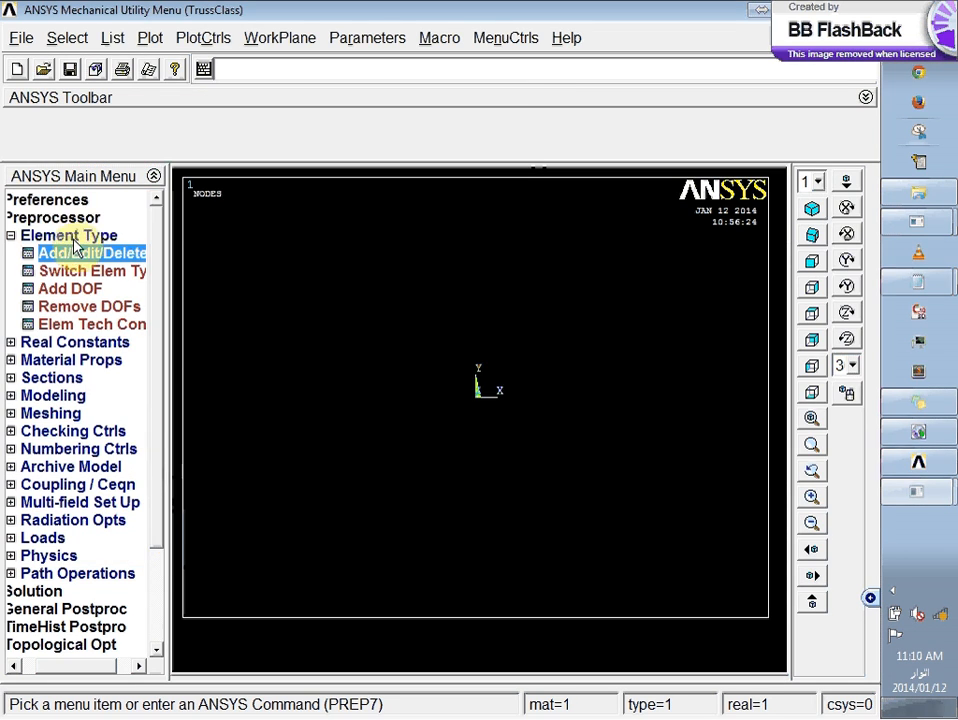
- Add real constant set 1 for the LINK180 element with a cross-sectional area of .25
{"action": "left_click", "coordinate": [11, 236]}
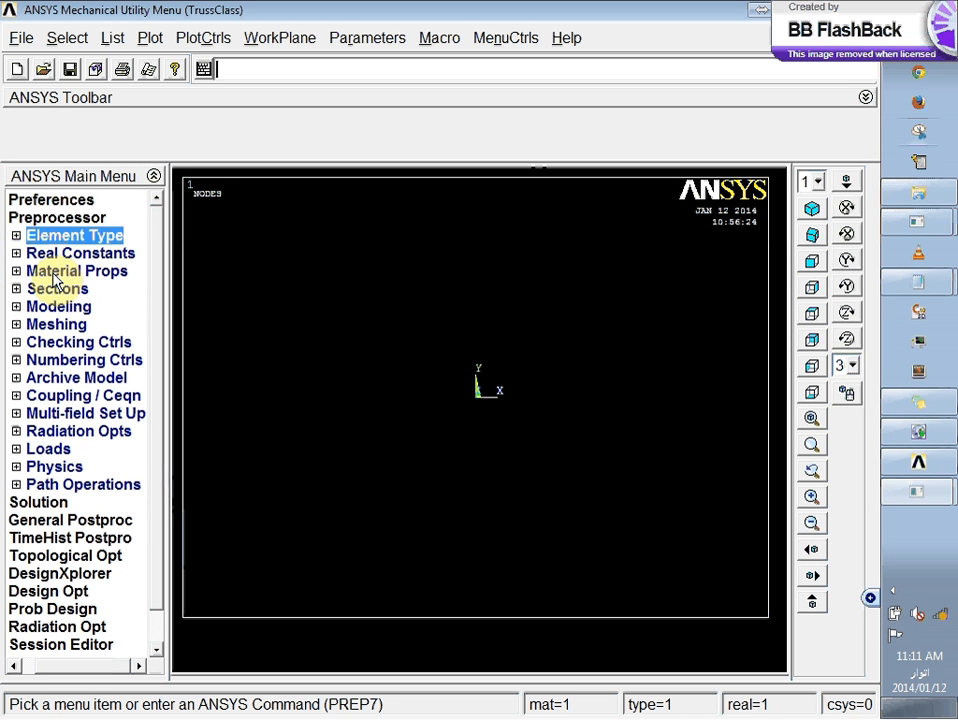
{"action": "left_click", "coordinate": [56, 273]}
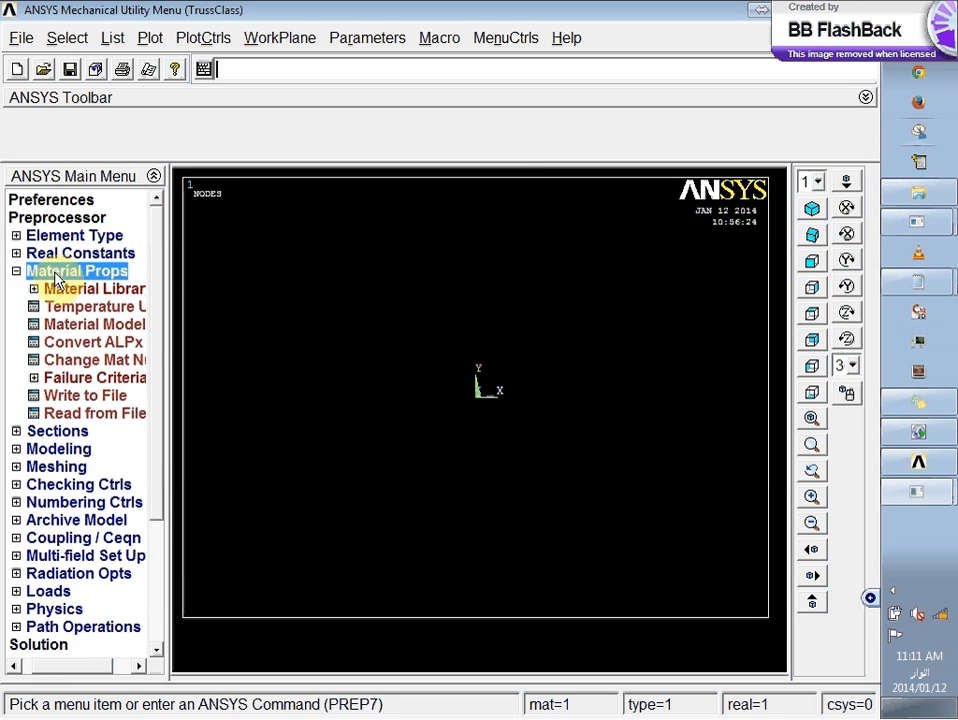
{"action": "left_click", "coordinate": [65, 255]}
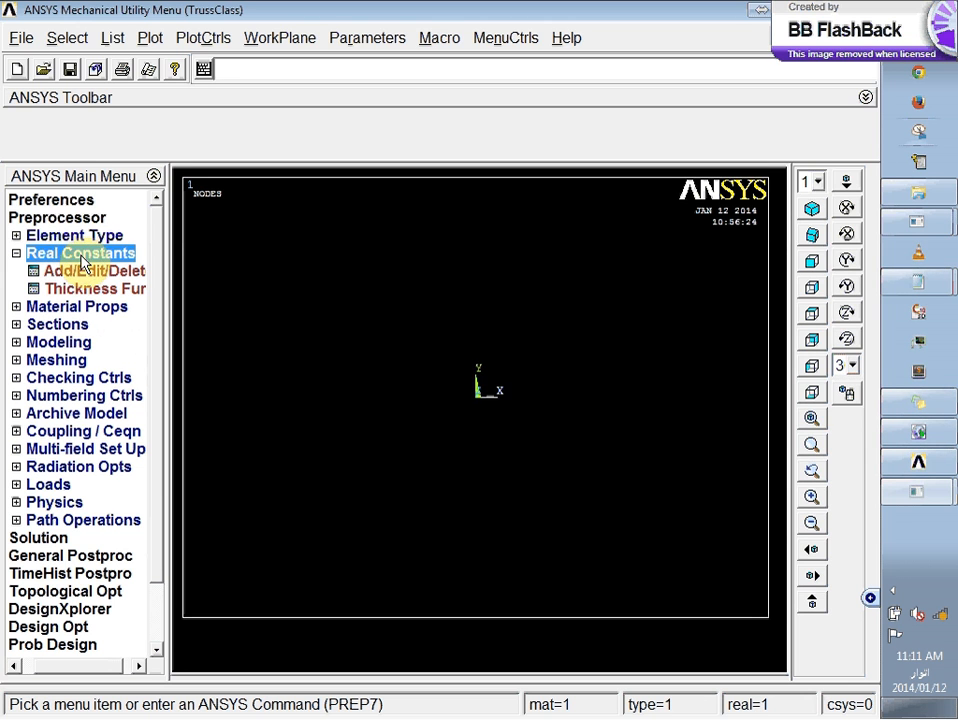
{"action": "left_click", "coordinate": [76, 271]}
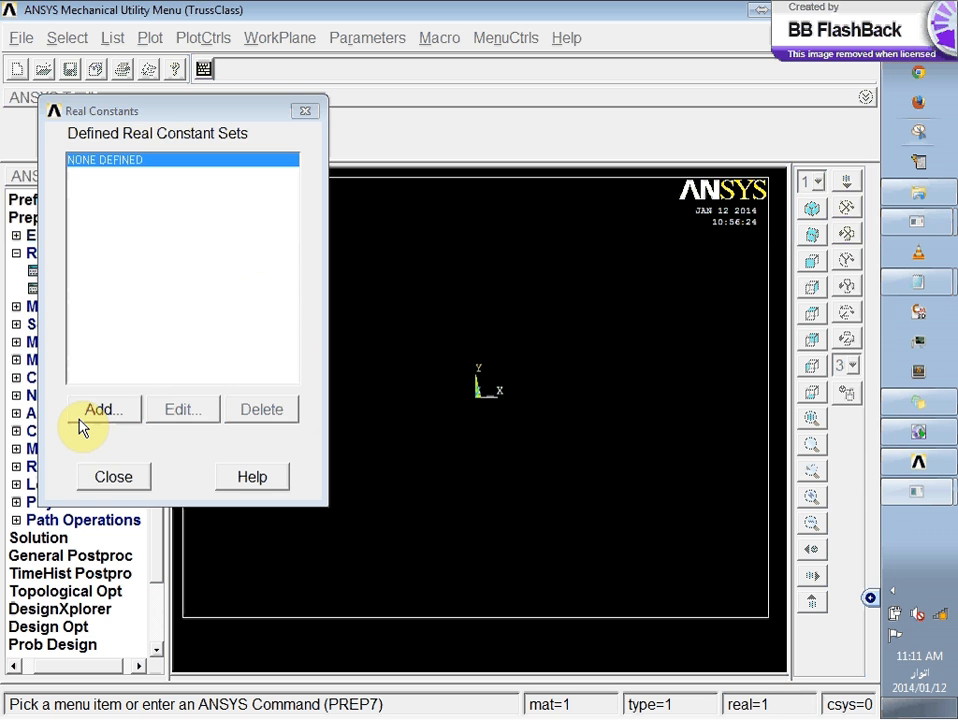
{"action": "left_click", "coordinate": [100, 415]}
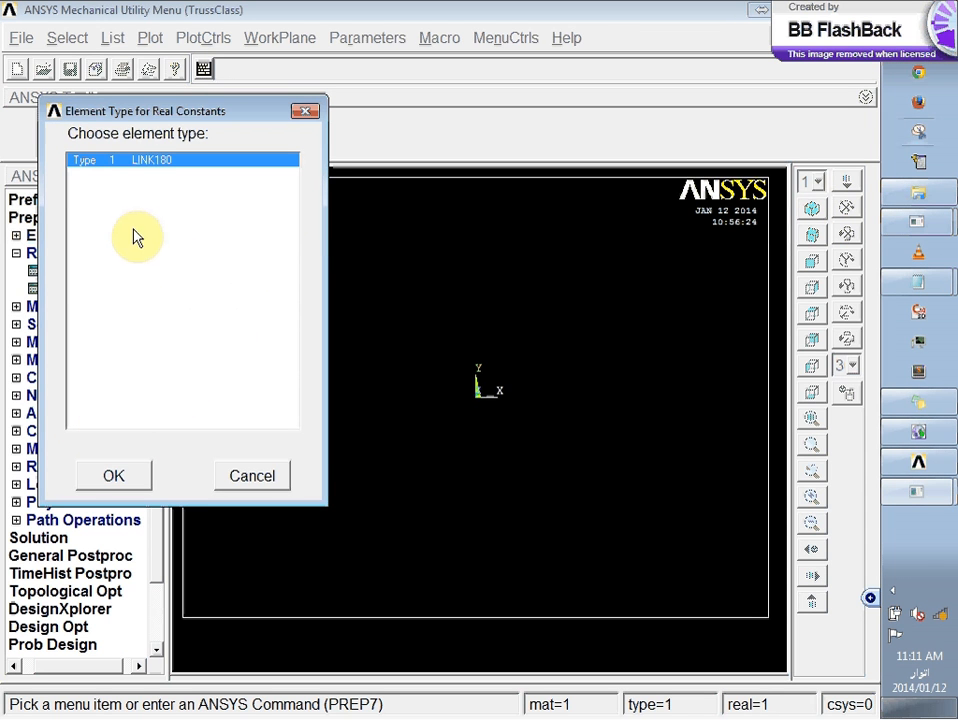
{"action": "left_click_drag", "start_coordinate": [139, 110], "coordinate": [251, 126]}
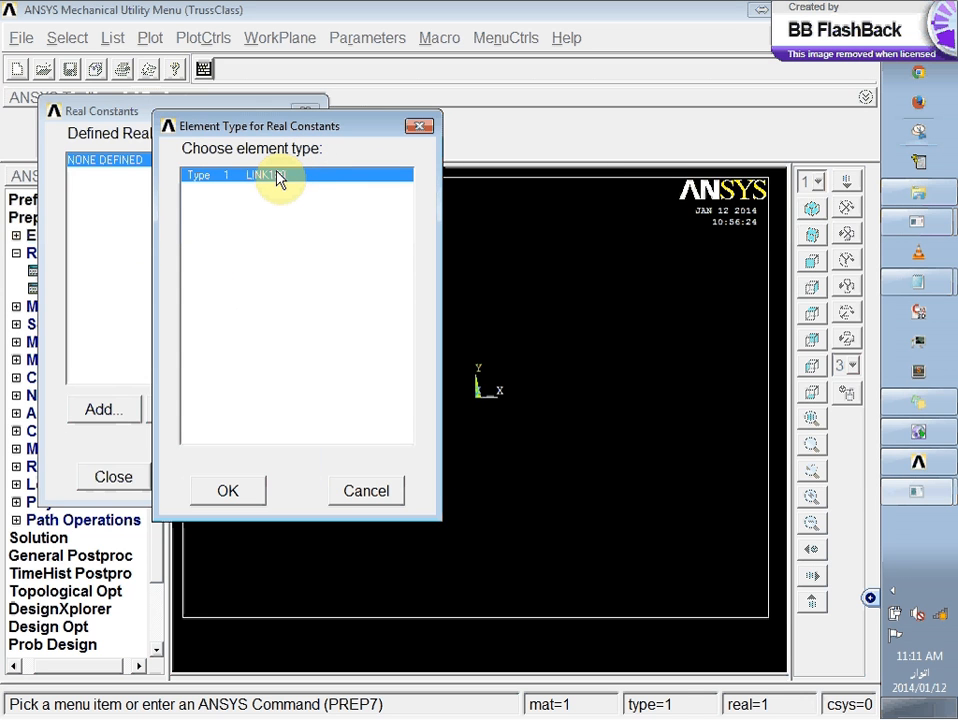
{"action": "left_click", "coordinate": [206, 490]}
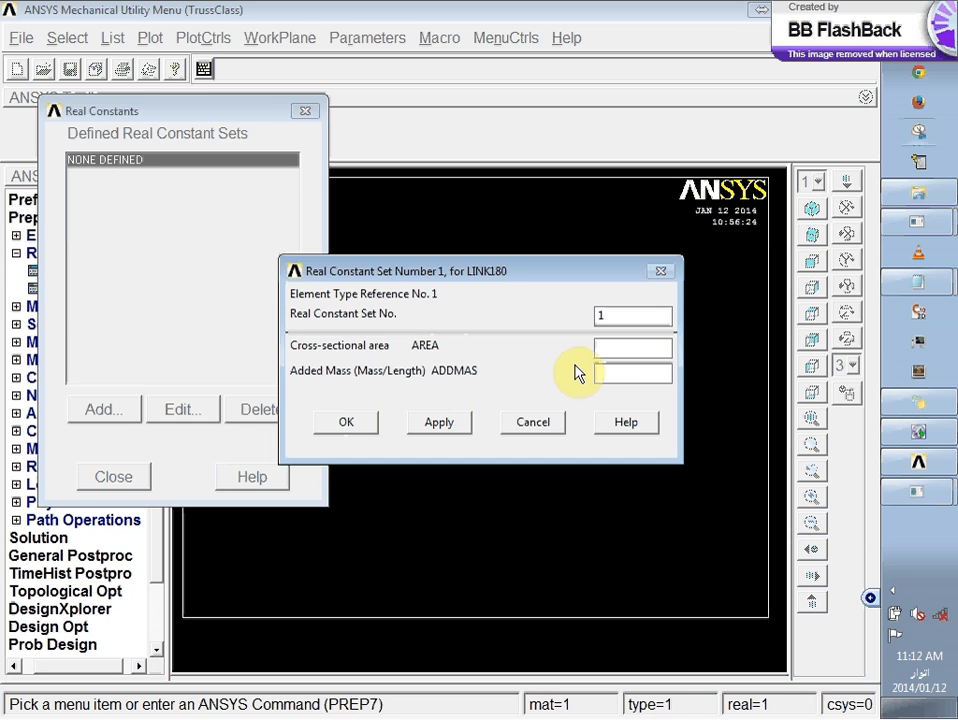
{"action": "left_click", "coordinate": [632, 346]}
{"action": "type", "text": ".25"}
{"action": "left_click", "coordinate": [346, 423]}
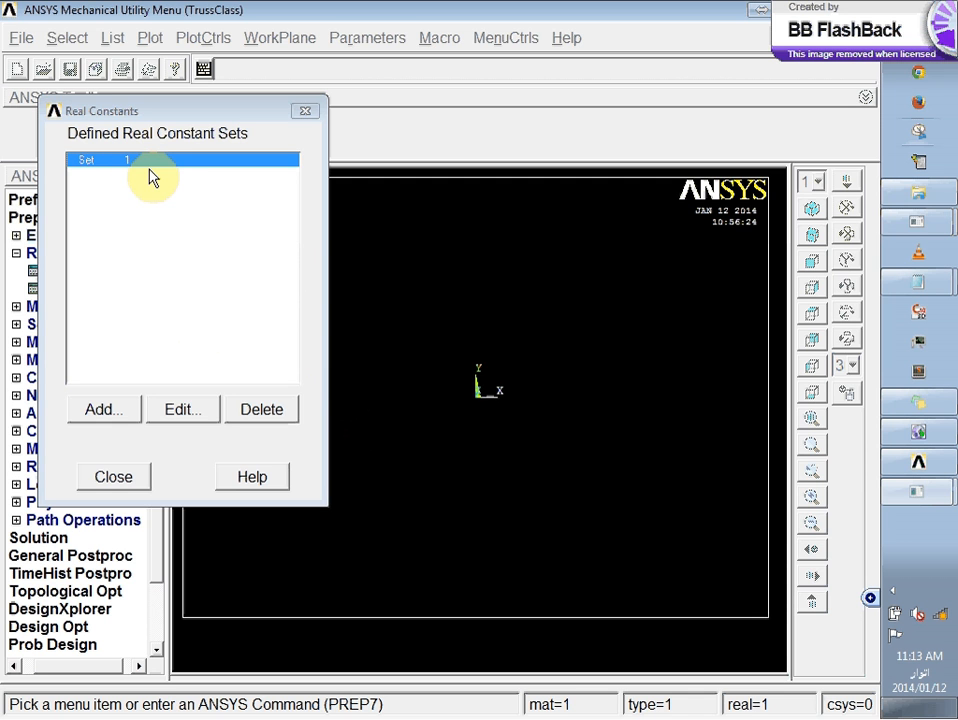
- Add real constant set 2 for the LINK180 element with a cross-sectional area of 0.125
{"action": "left_click", "coordinate": [105, 409]}
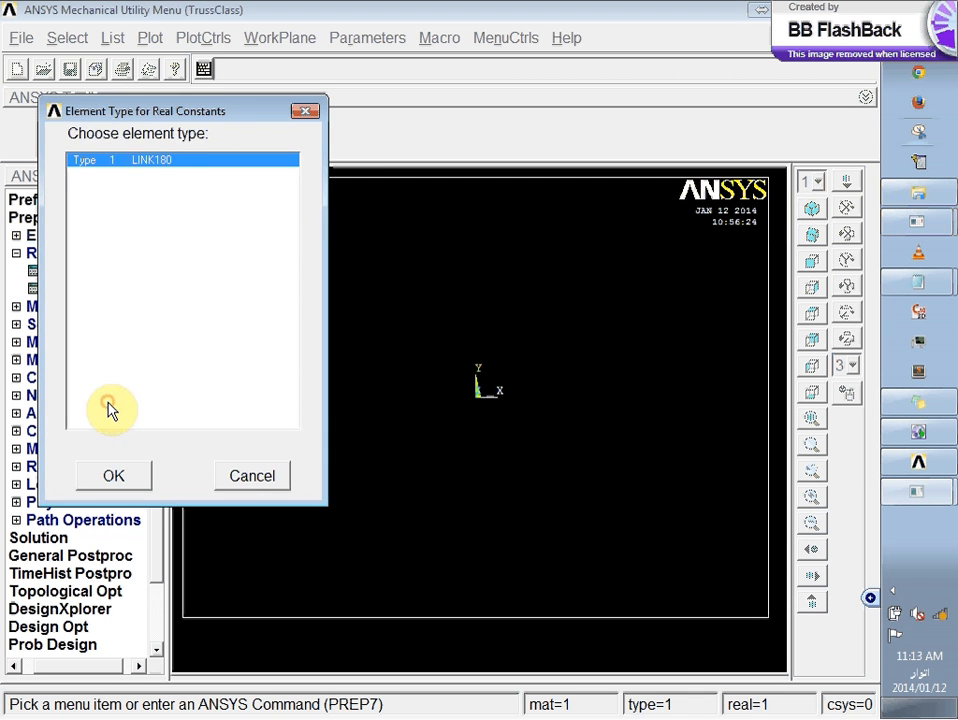
{"action": "left_click_drag", "start_coordinate": [170, 112], "coordinate": [368, 148]}
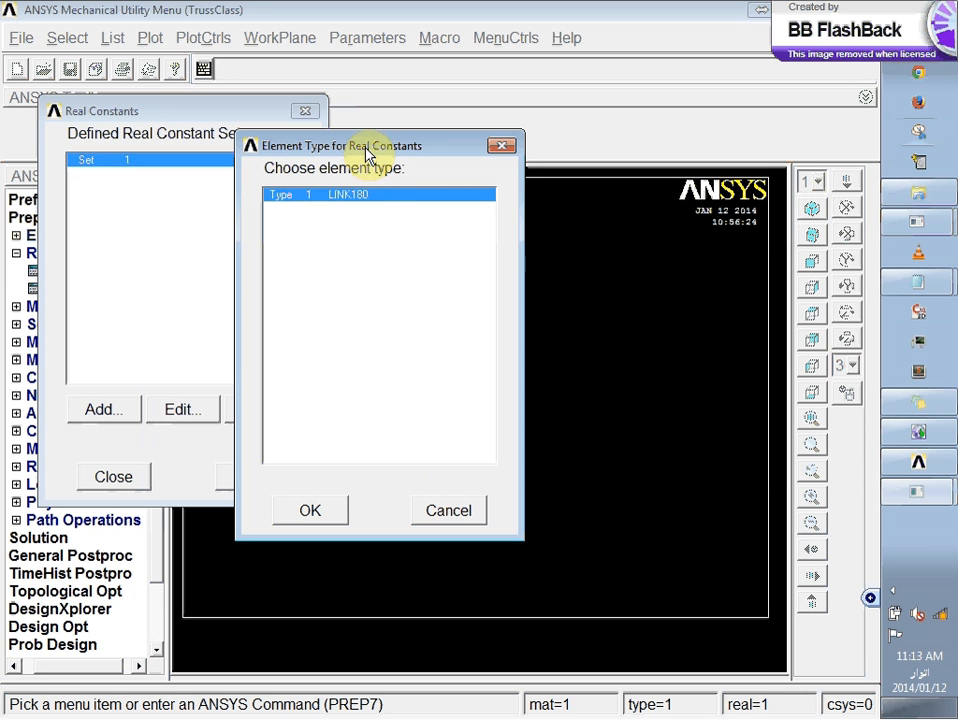
{"action": "left_click", "coordinate": [292, 513]}
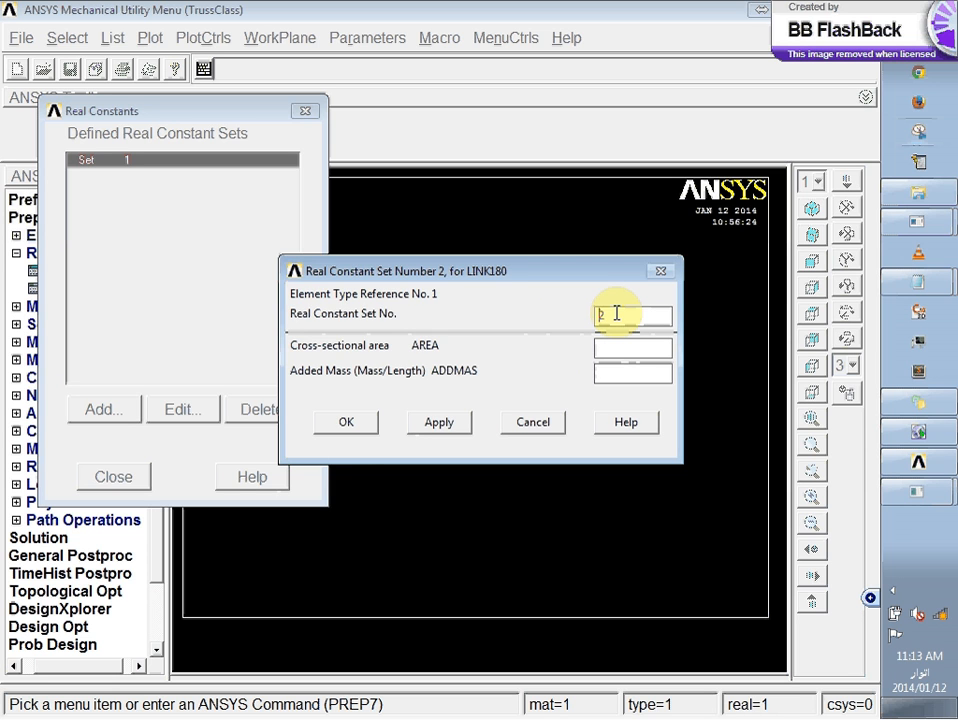
{"action": "left_click", "coordinate": [626, 346]}
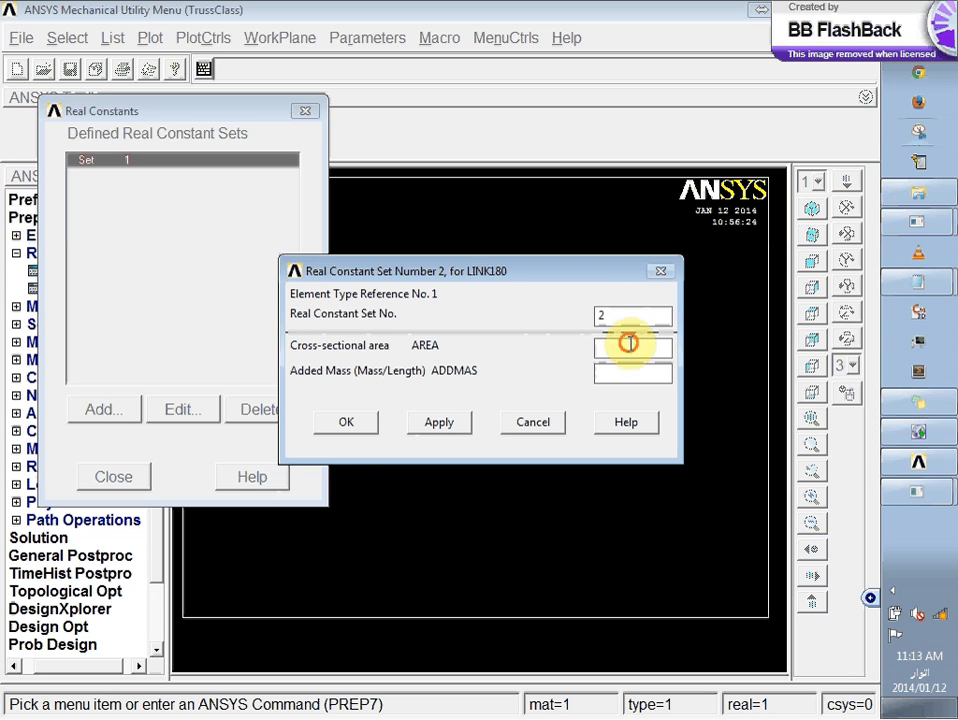
{"action": "type", "text": "0.125"}
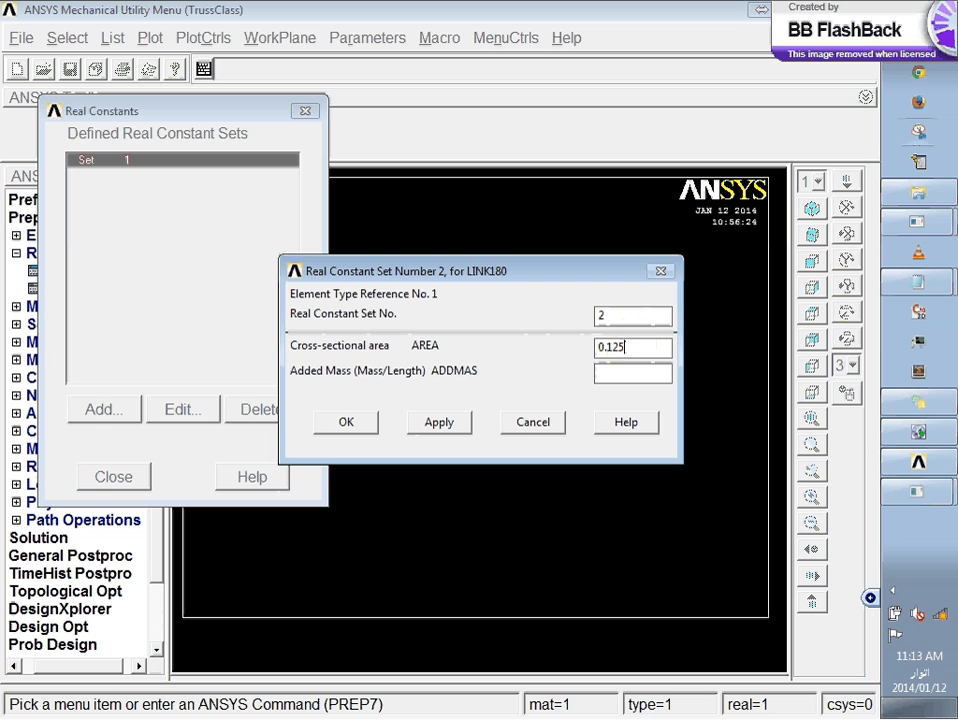
{"action": "left_click", "coordinate": [347, 421]}
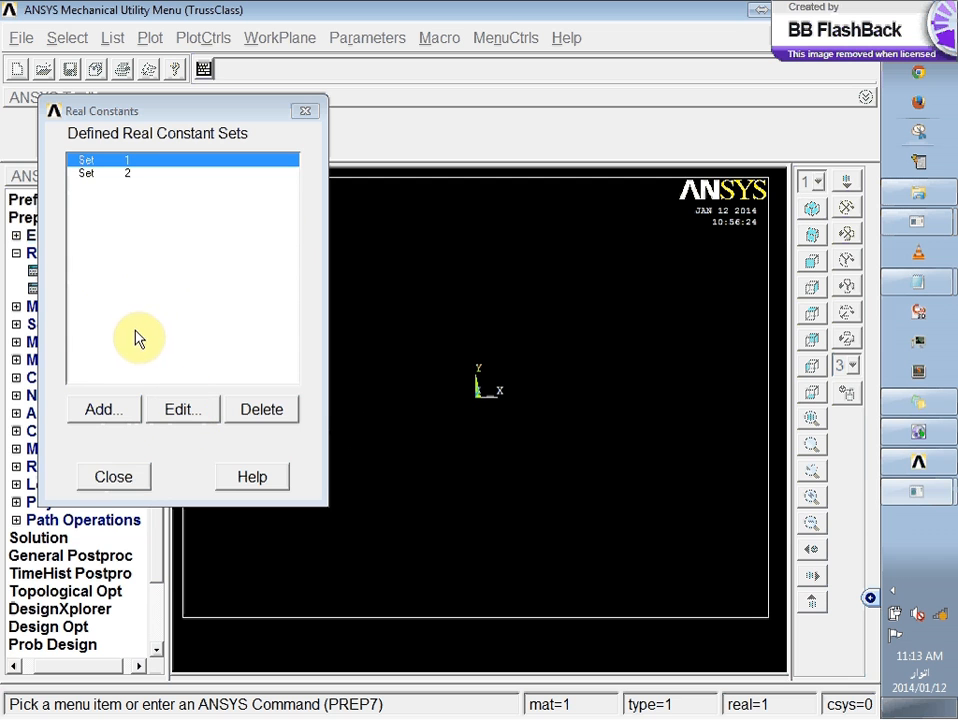
- Close the Real Constants dialog and open the structural linear elastic isotropic properties for material model 1
{"action": "left_click", "coordinate": [111, 480]}
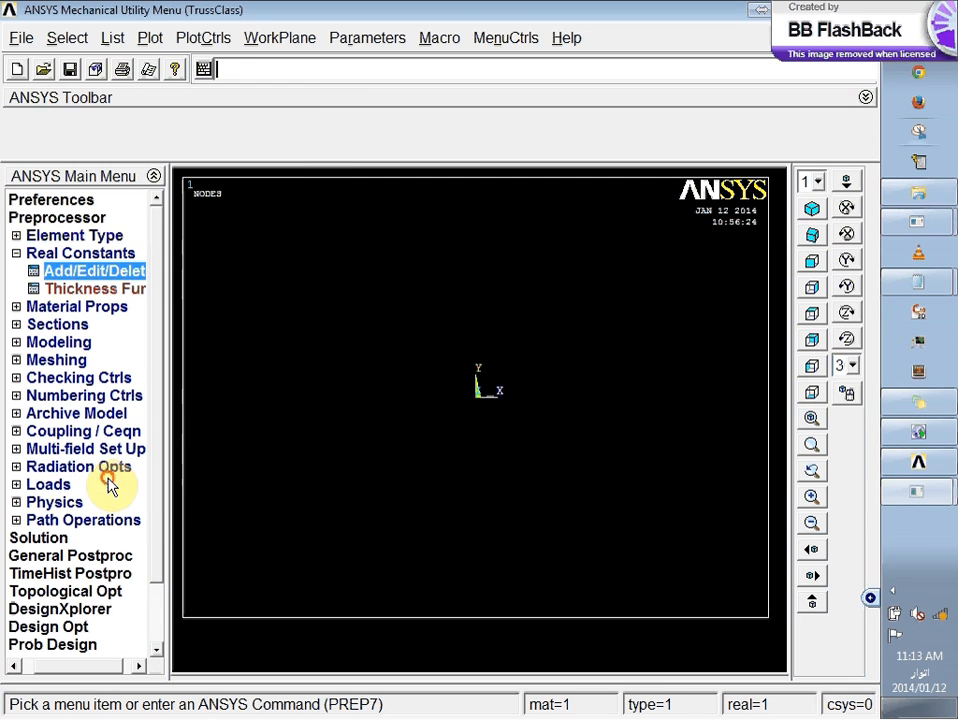
{"action": "left_click", "coordinate": [16, 254]}
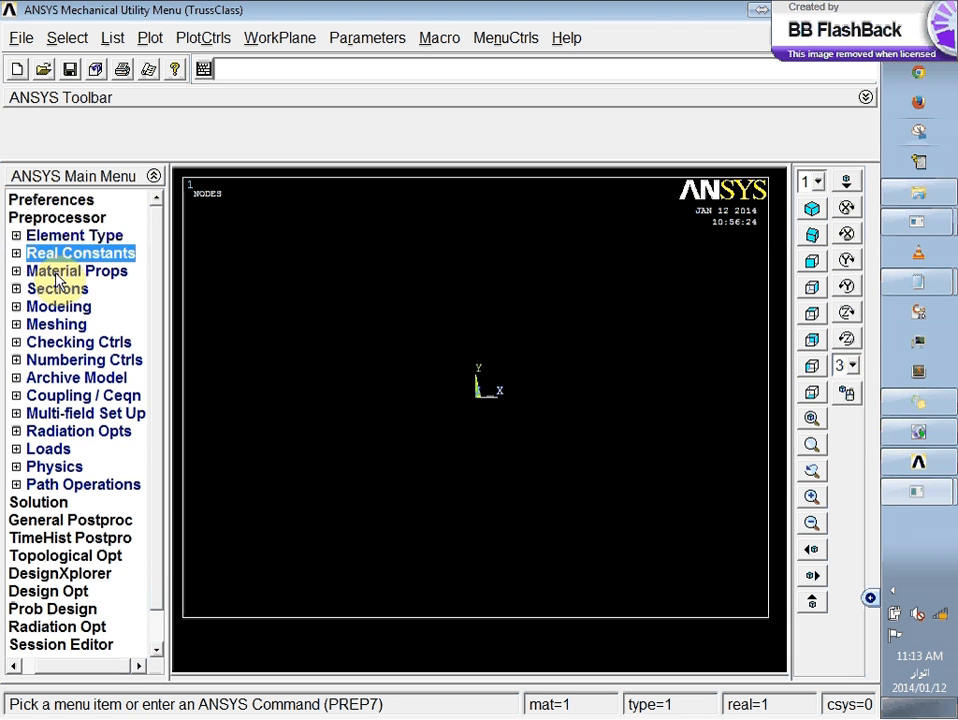
{"action": "left_click", "coordinate": [62, 272]}
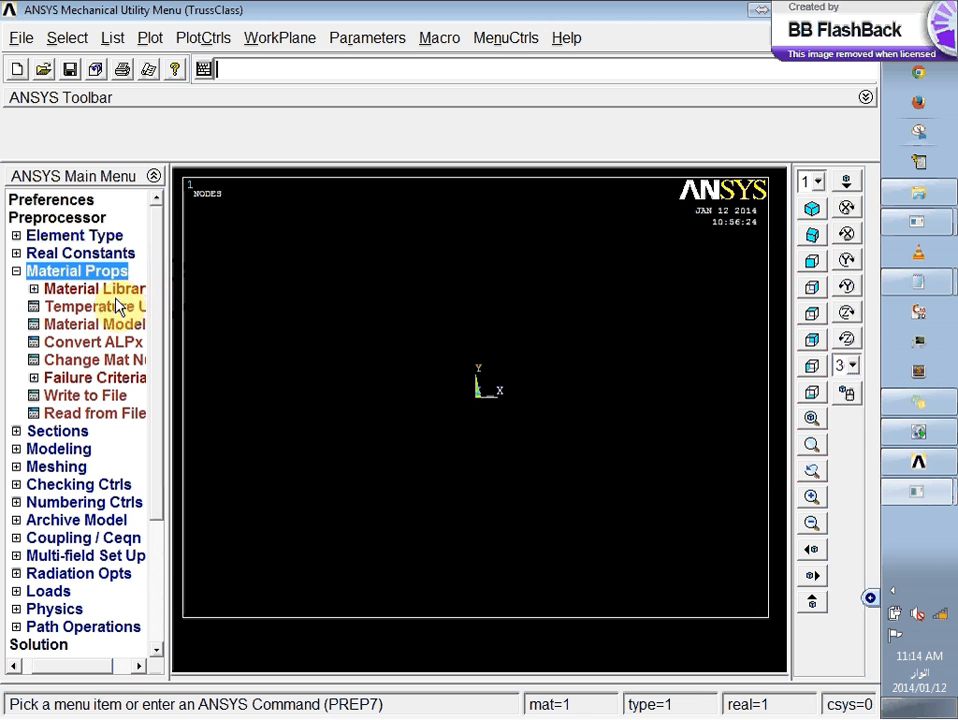
{"action": "left_click", "coordinate": [97, 328]}
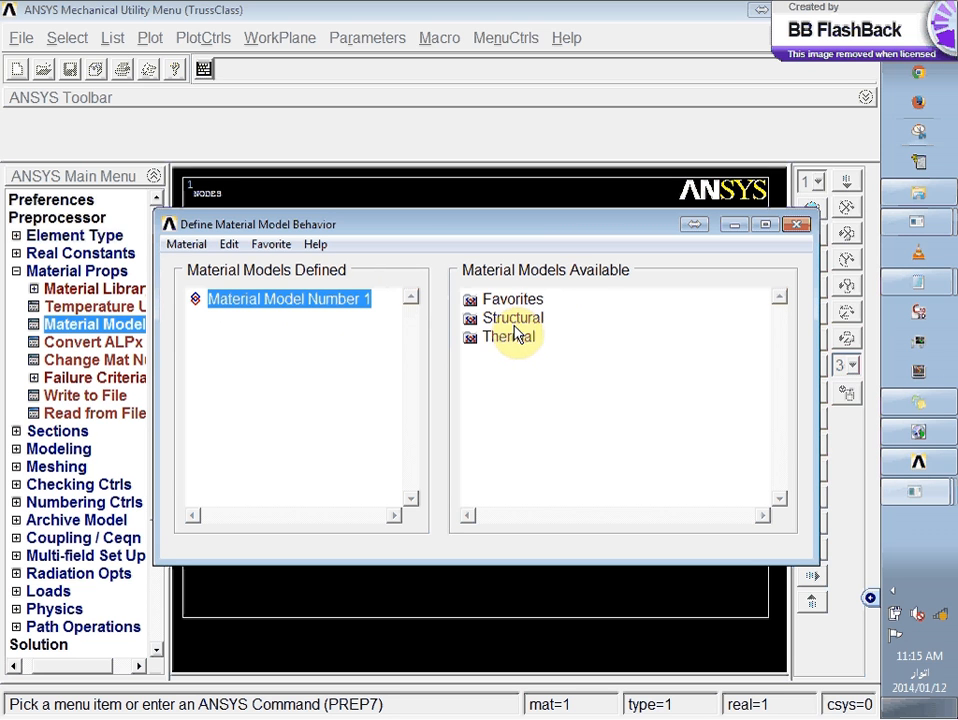
{"action": "double_click", "coordinate": [513, 320]}
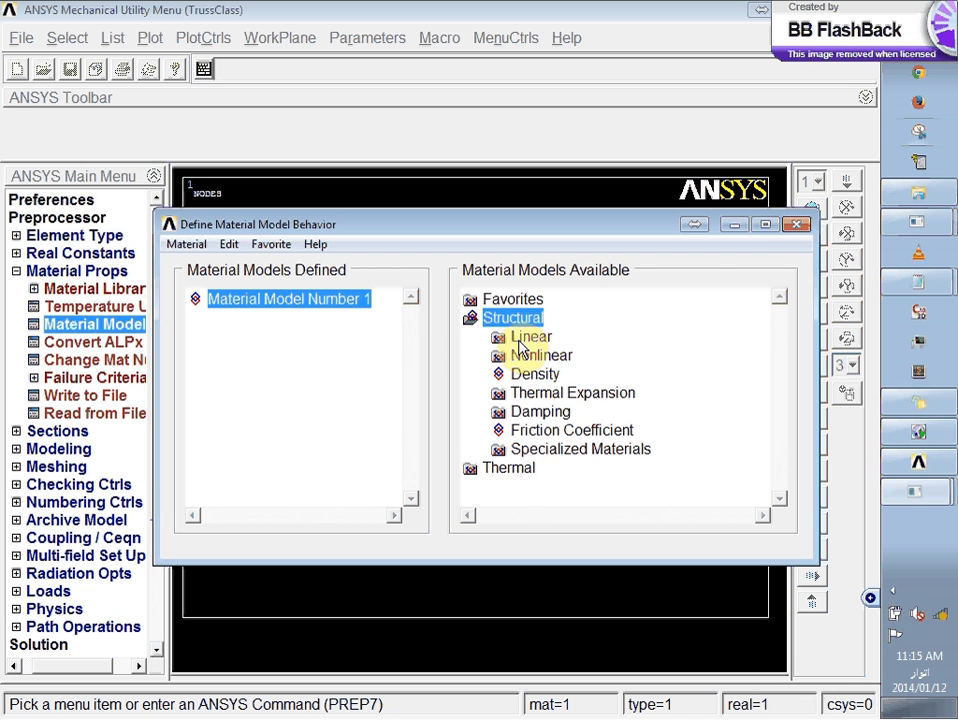
{"action": "double_click", "coordinate": [525, 340]}
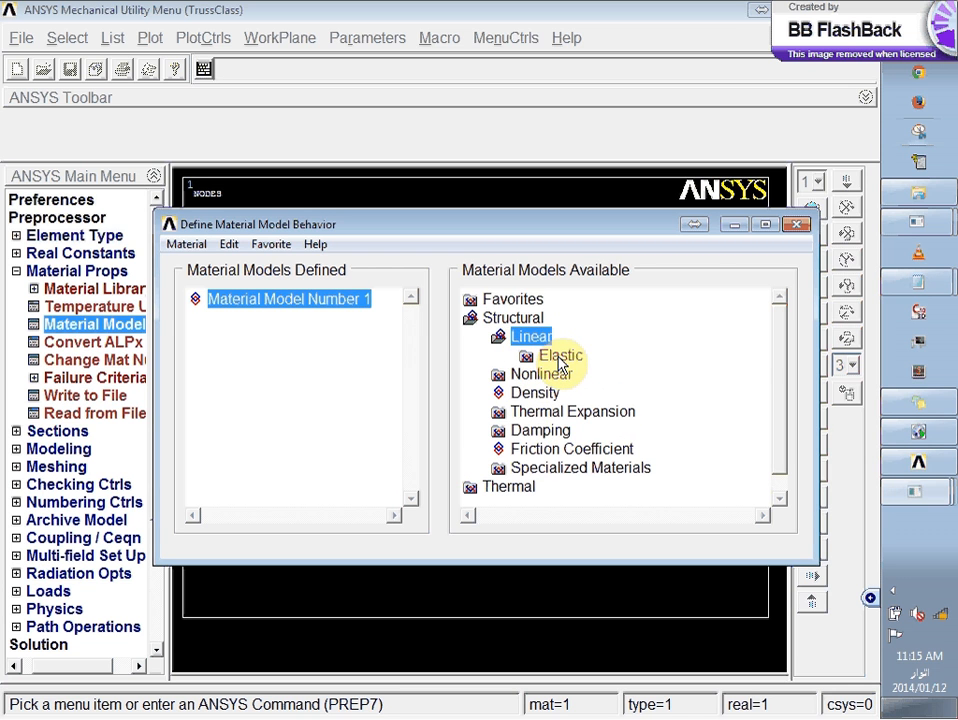
{"action": "double_click", "coordinate": [560, 360]}
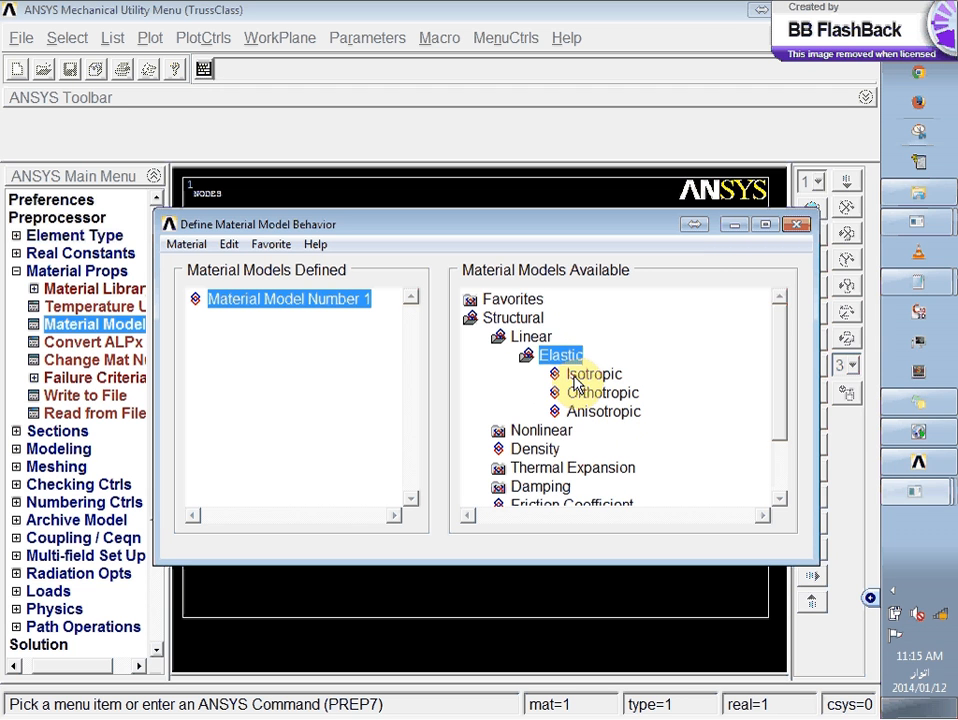
{"action": "double_click", "coordinate": [574, 378]}
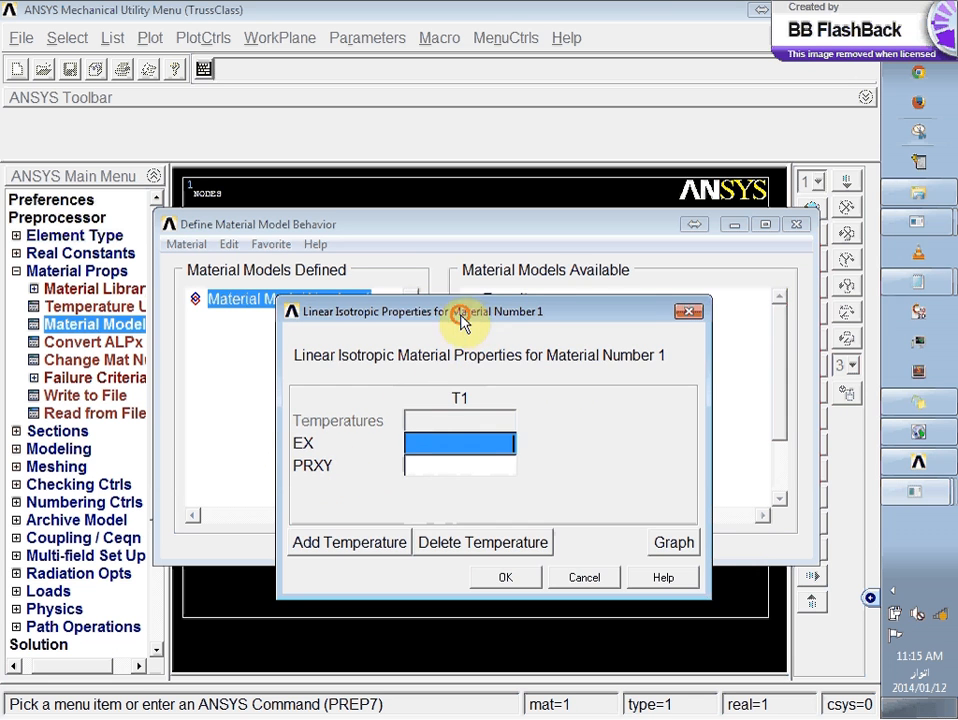
- Set material 1's EX to 29000 and PRXY to 0.27, and accept the linear isotropic properties
{"action": "left_click_drag", "start_coordinate": [457, 313], "coordinate": [252, 328]}
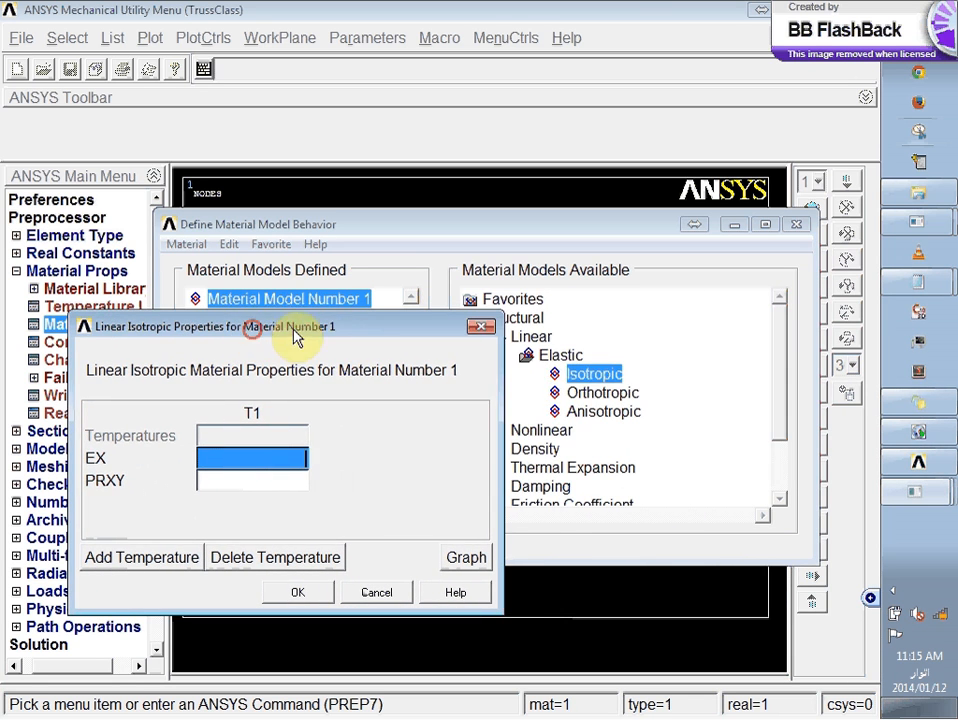
{"action": "left_click", "coordinate": [261, 460]}
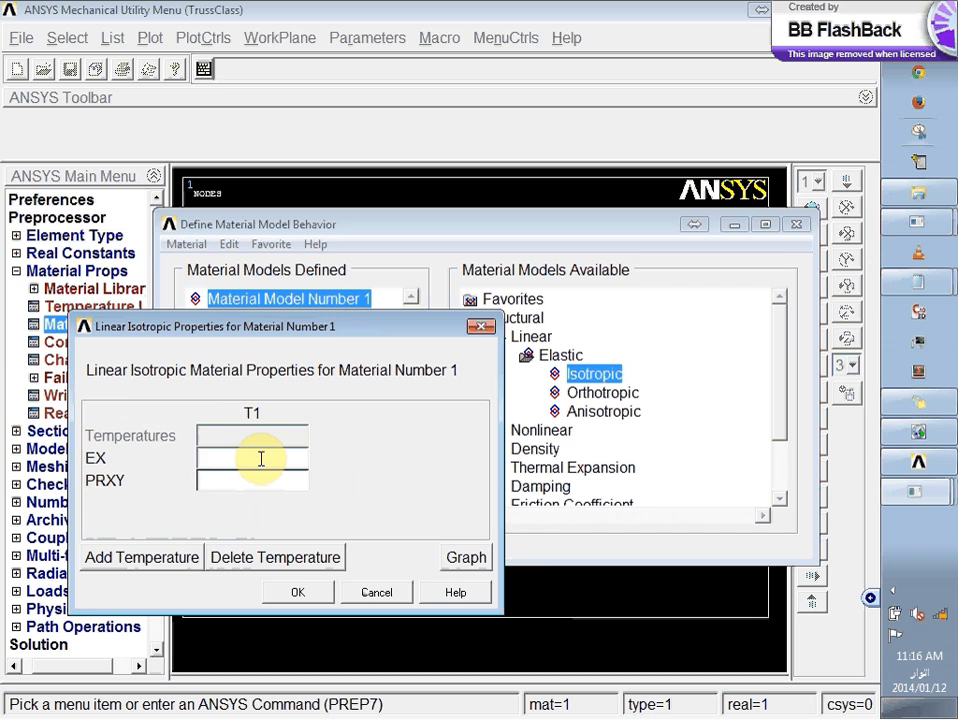
{"action": "type", "text": "29000"}
{"action": "left_click", "coordinate": [256, 484]}
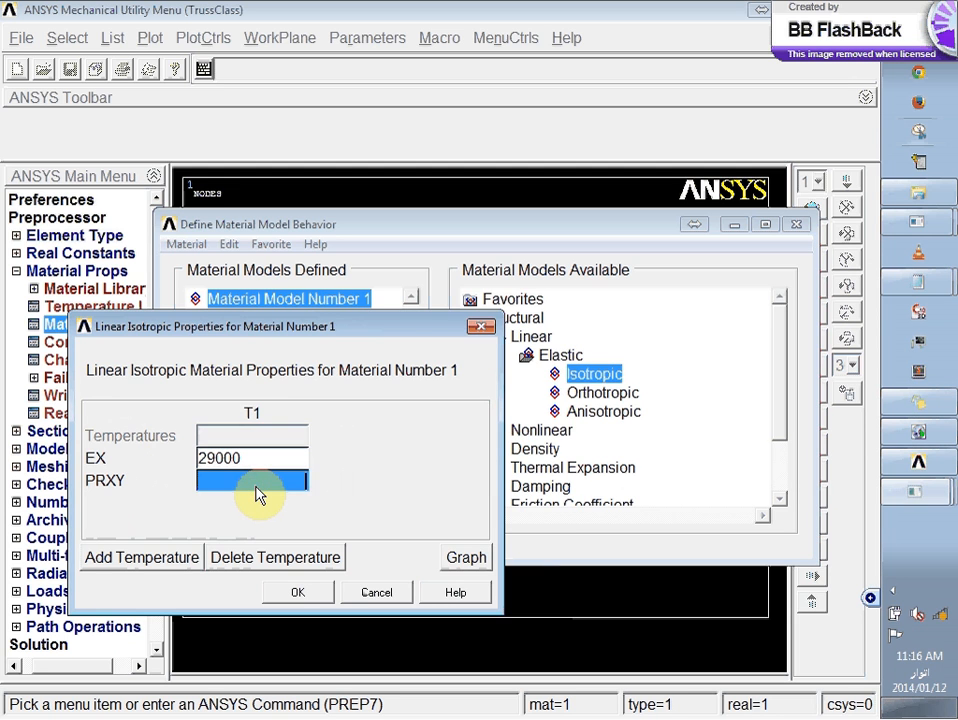
{"action": "type", "text": "0.27"}
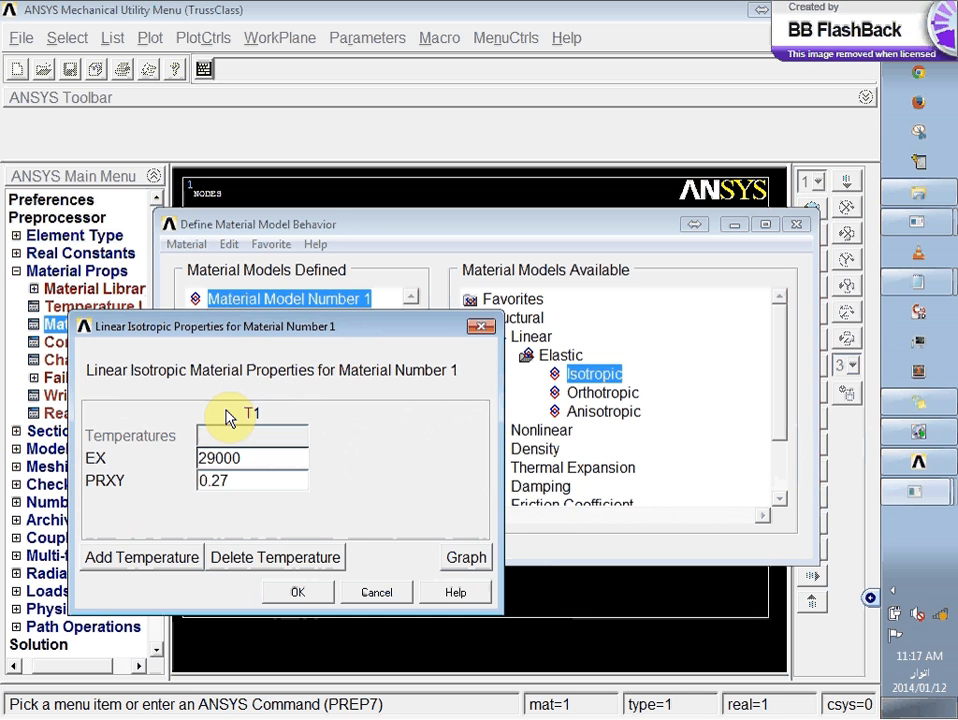
{"action": "left_click", "coordinate": [294, 593]}
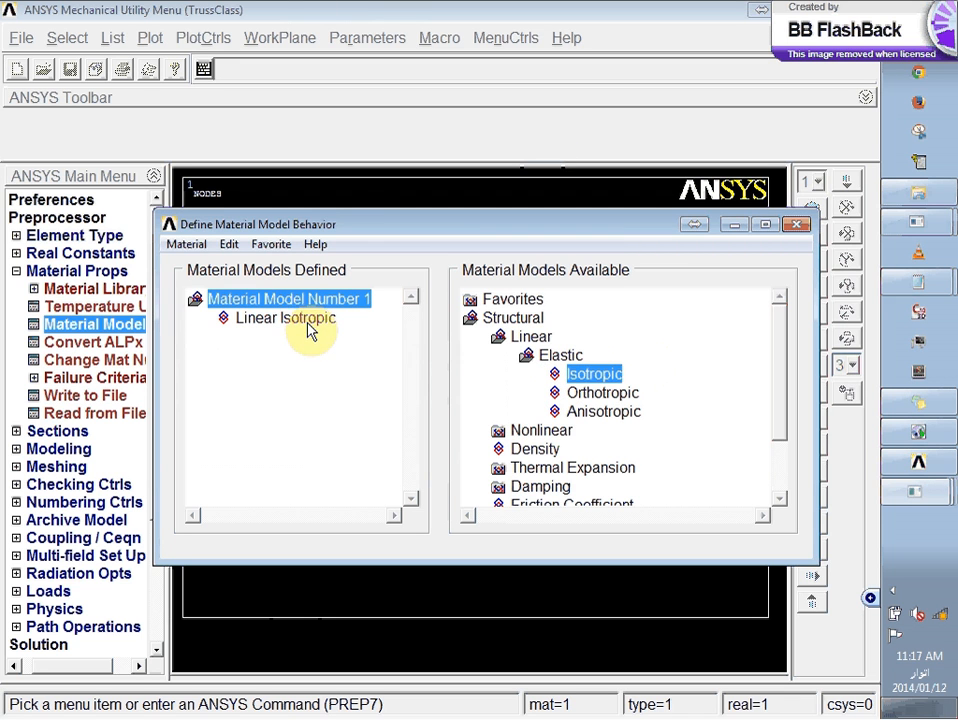
- Add material model 2 with linear isotropic properties EX 3000 and PRXY 0.3, and close the material model definition
{"action": "left_click", "coordinate": [182, 244]}
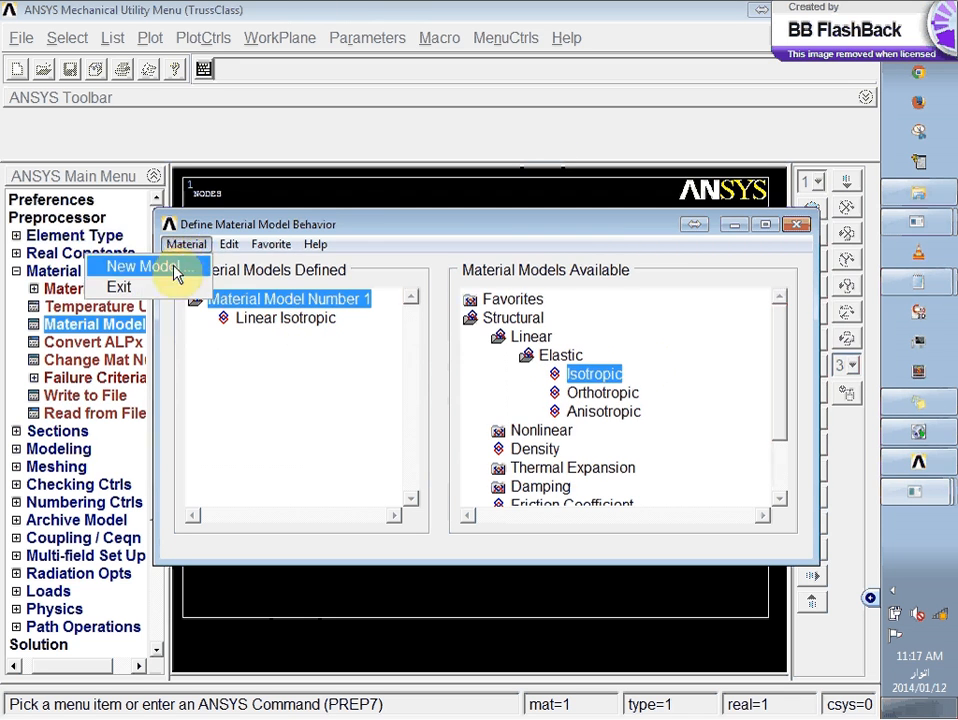
{"action": "left_click", "coordinate": [178, 267]}
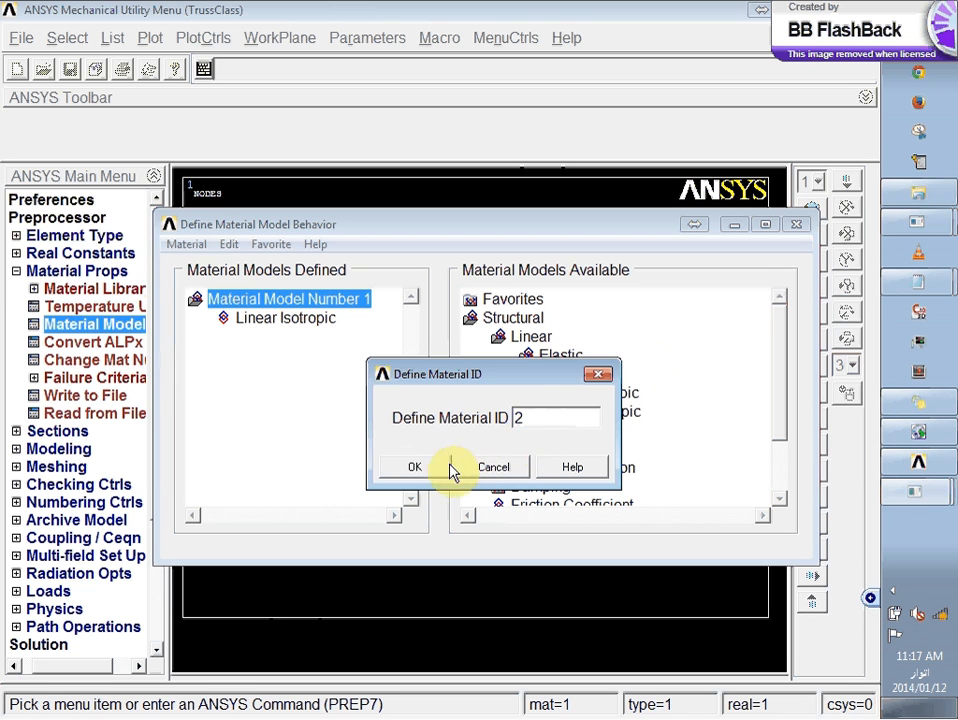
{"action": "left_click", "coordinate": [419, 468]}
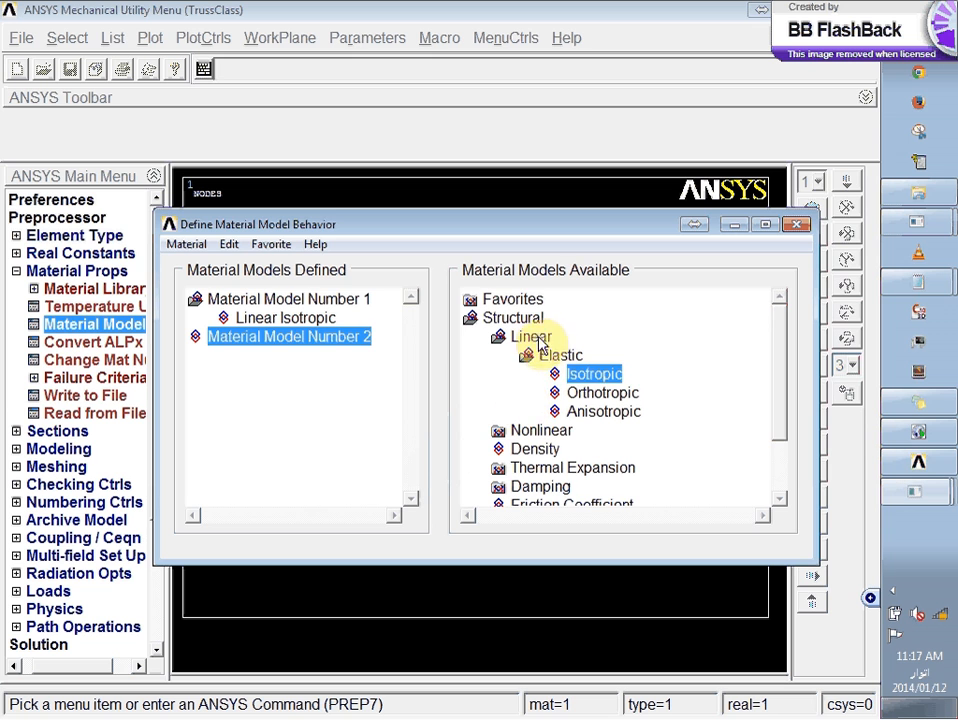
{"action": "double_click", "coordinate": [595, 376]}
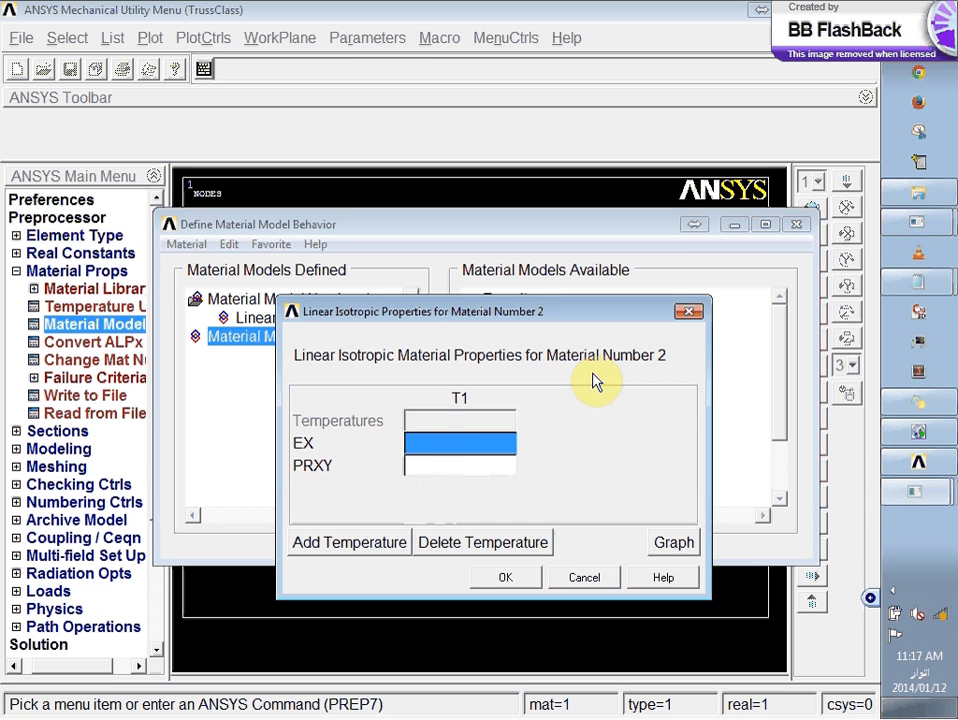
{"action": "type", "text": "3000"}
{"action": "left_click", "coordinate": [470, 468]}
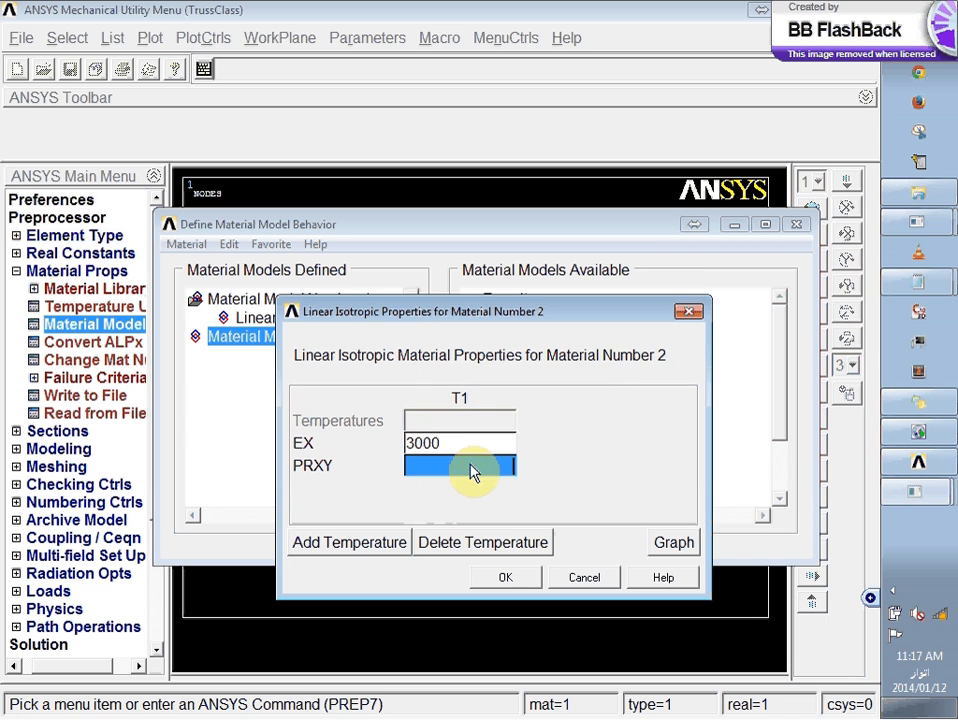
{"action": "type", "text": "0.3"}
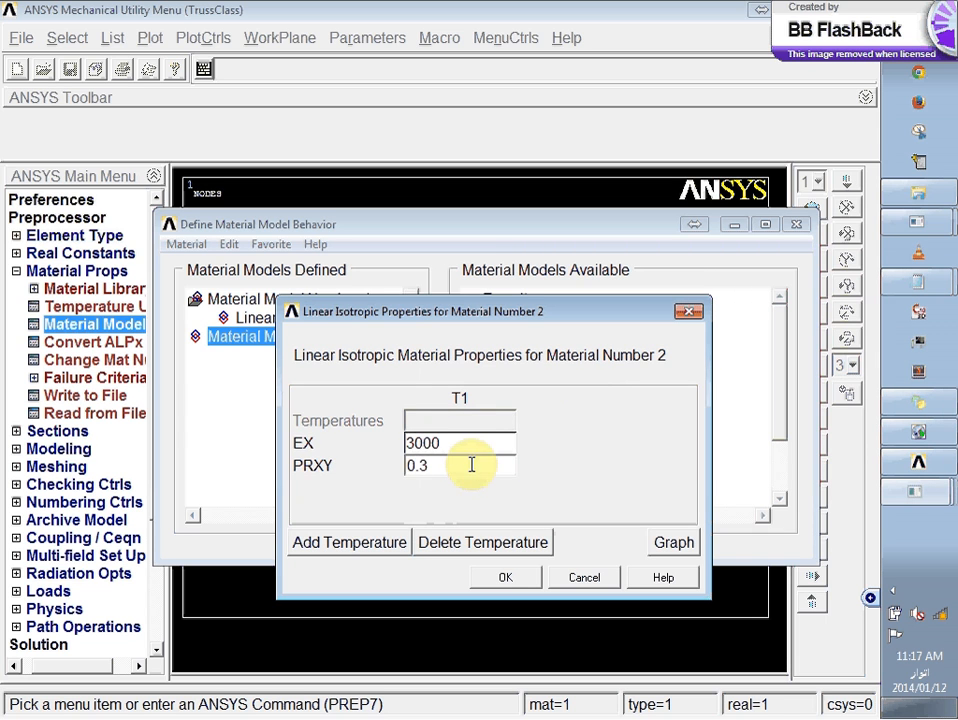
{"action": "left_click", "coordinate": [484, 580]}
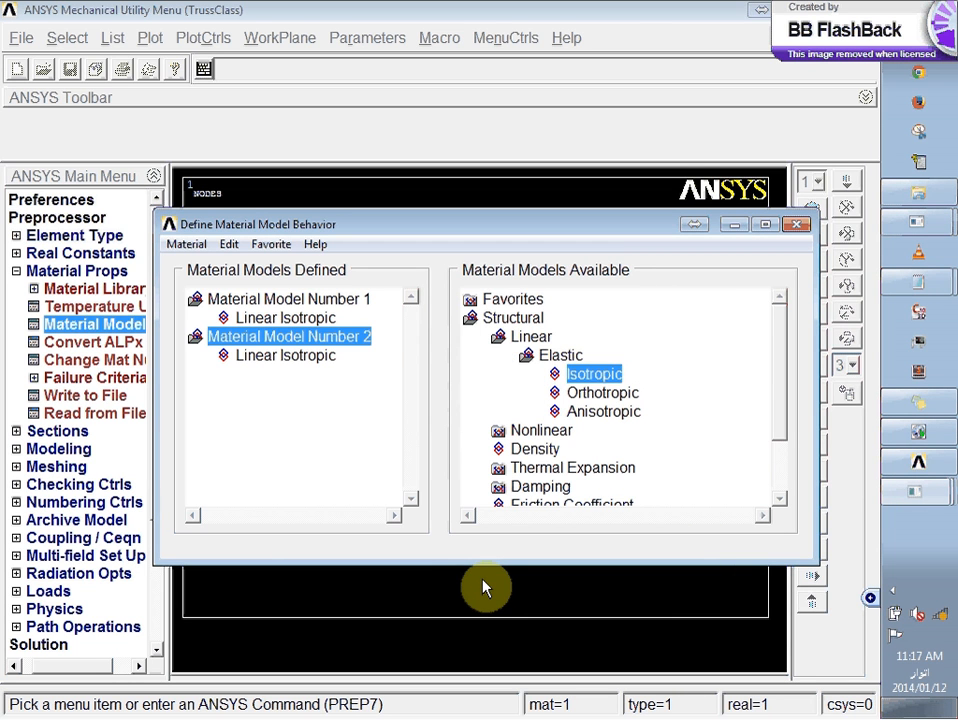
{"action": "left_click", "coordinate": [803, 225]}
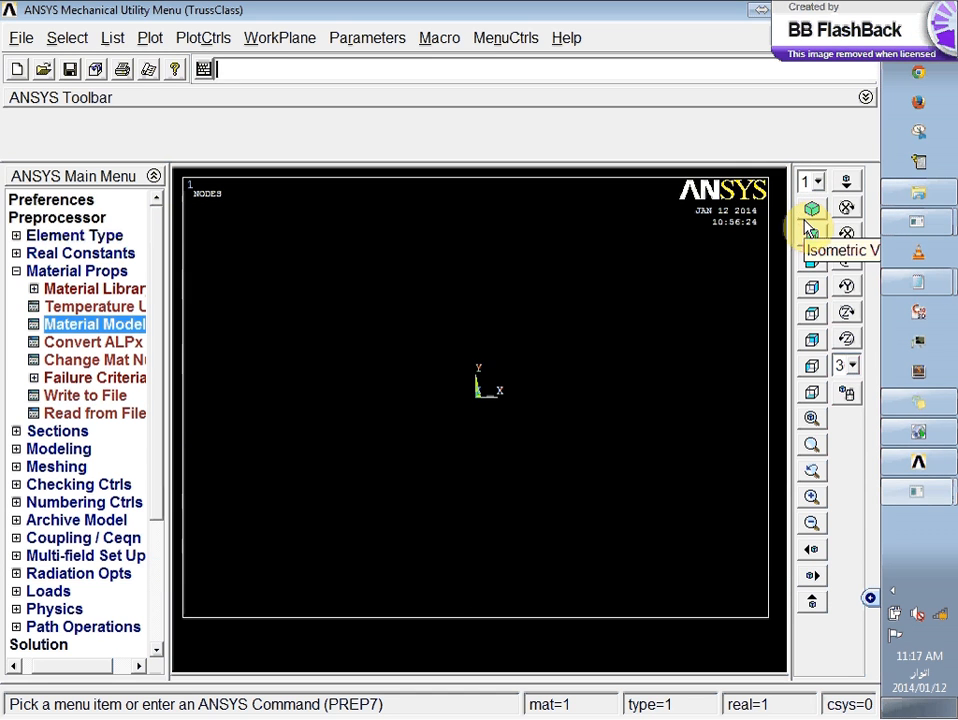
- Collapse the material properties and expand the Modeling options for creating nodes
{"action": "left_click", "coordinate": [16, 272]}
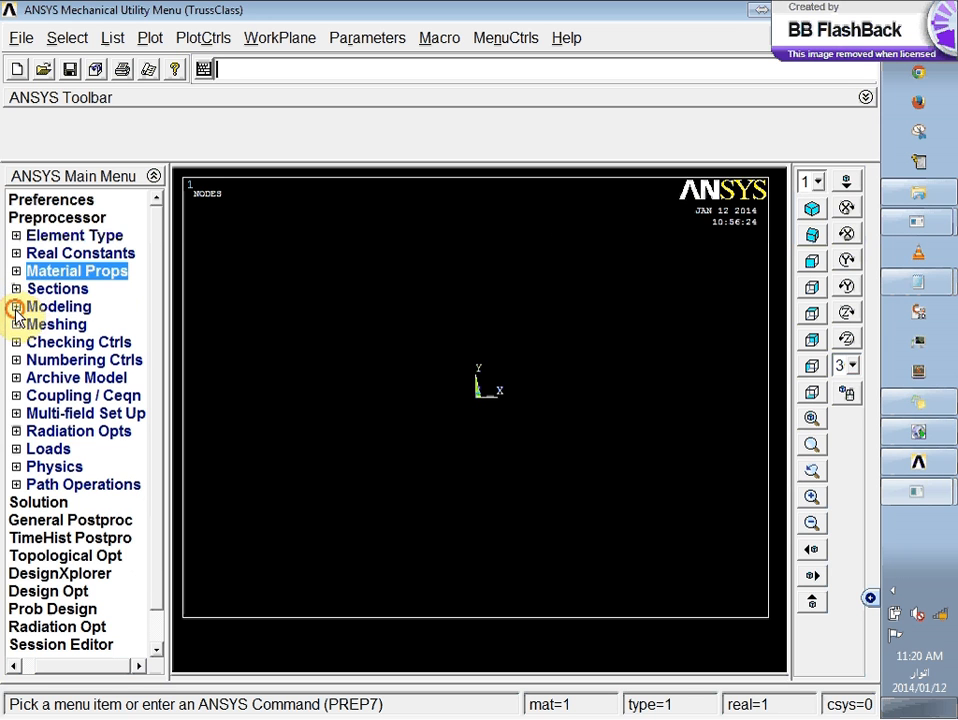
{"action": "left_click", "coordinate": [16, 307]}
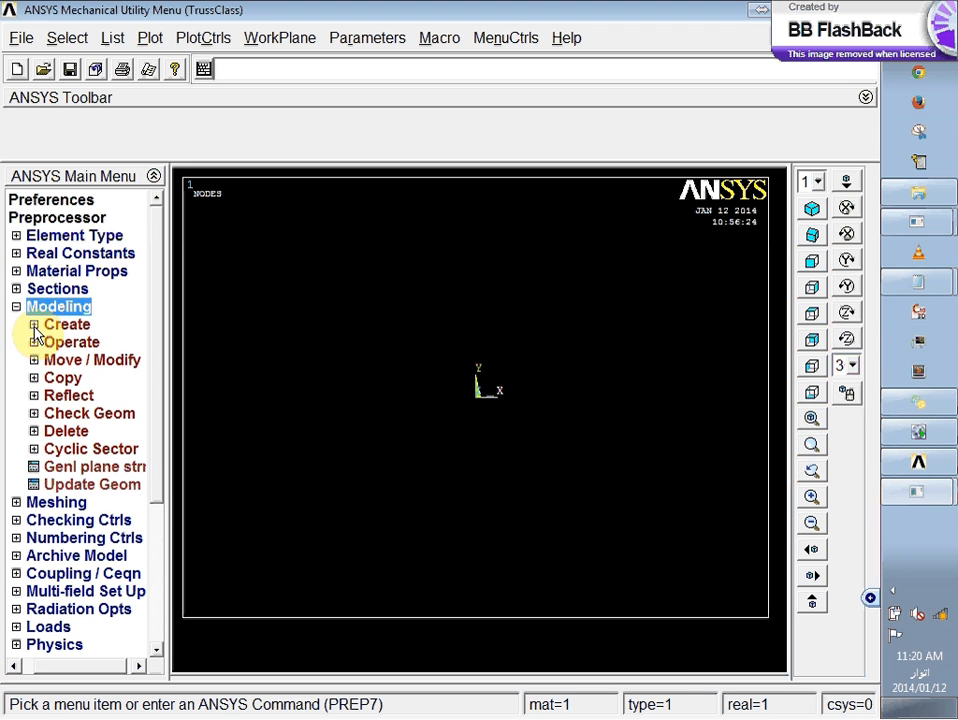
{"action": "left_click", "coordinate": [34, 326]}
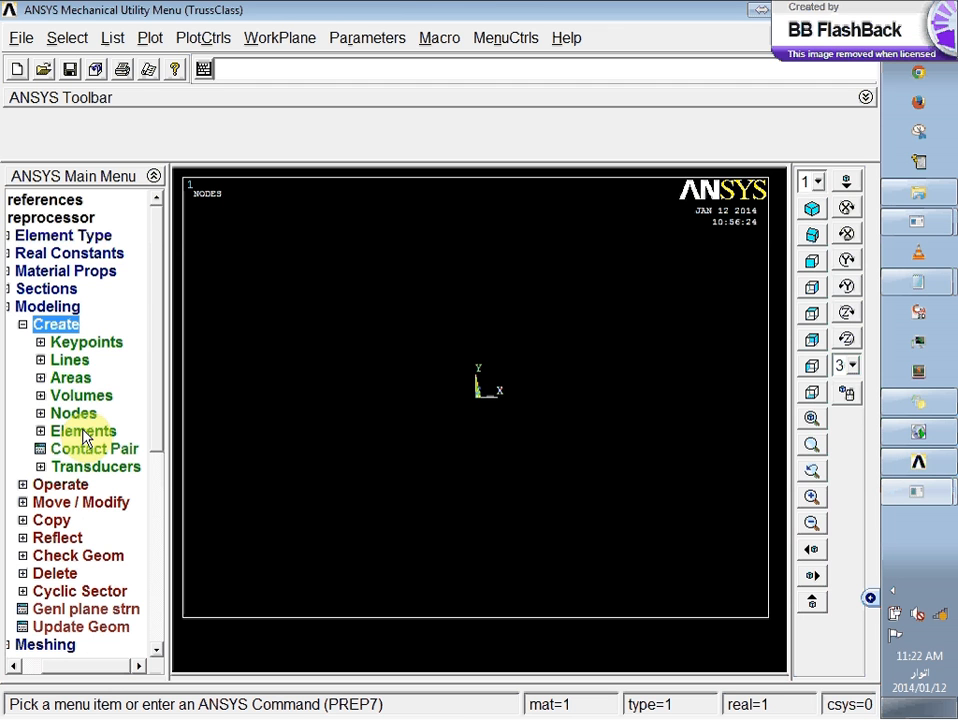
{"action": "left_click", "coordinate": [70, 414]}
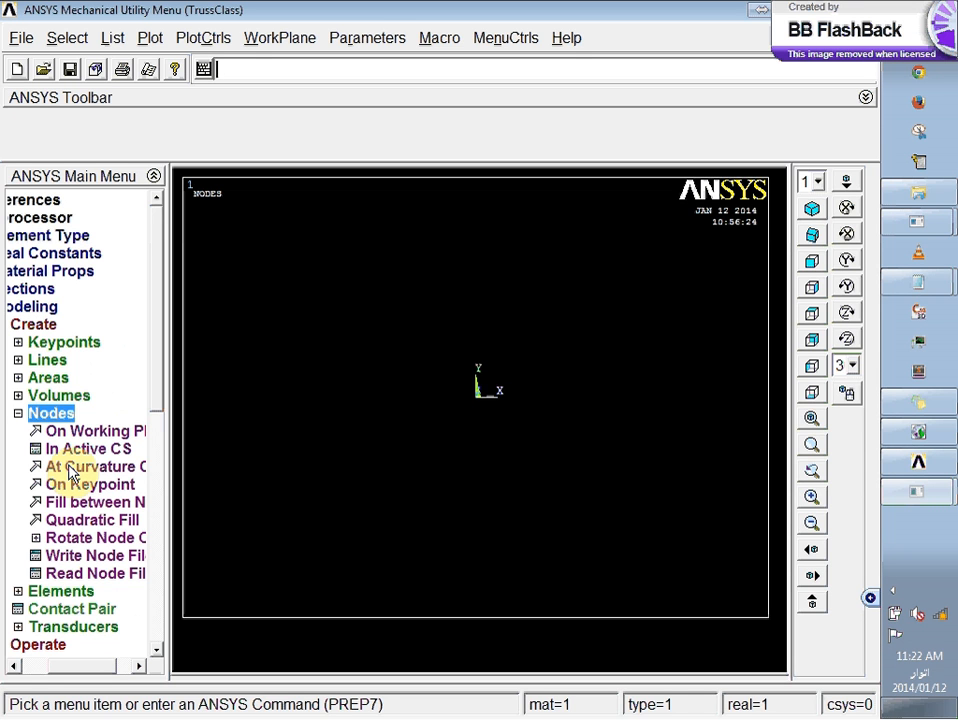
- Switch to SpeedCrunch, calculate 20*12 and 15*12, close the calculator and return to ANSYS
{"action": "left_click", "coordinate": [918, 162]}
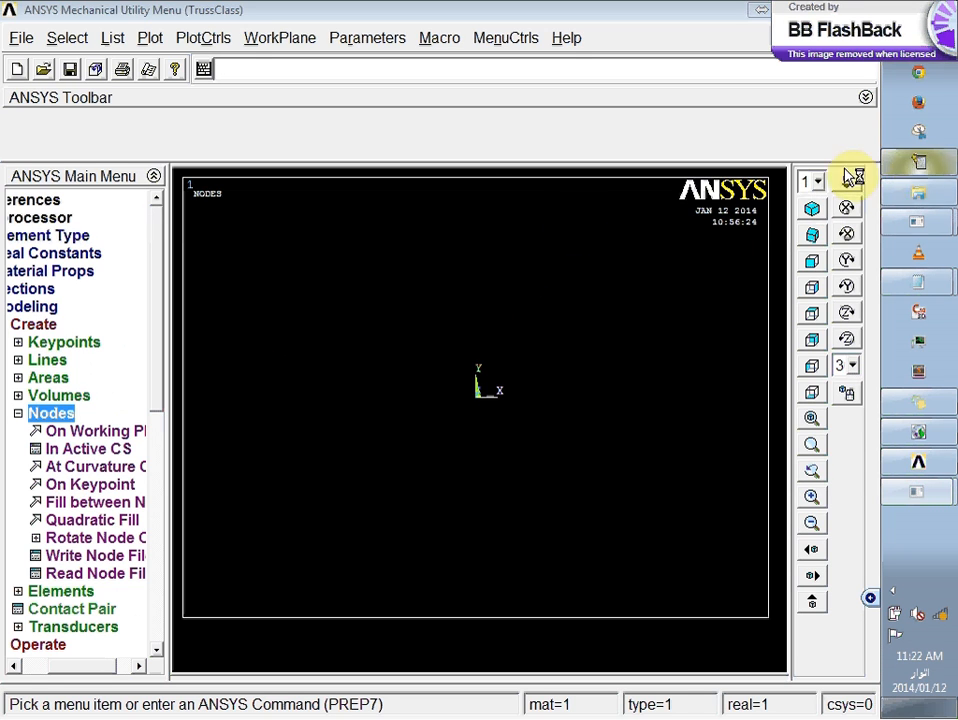
{"action": "type", "text": "2"}
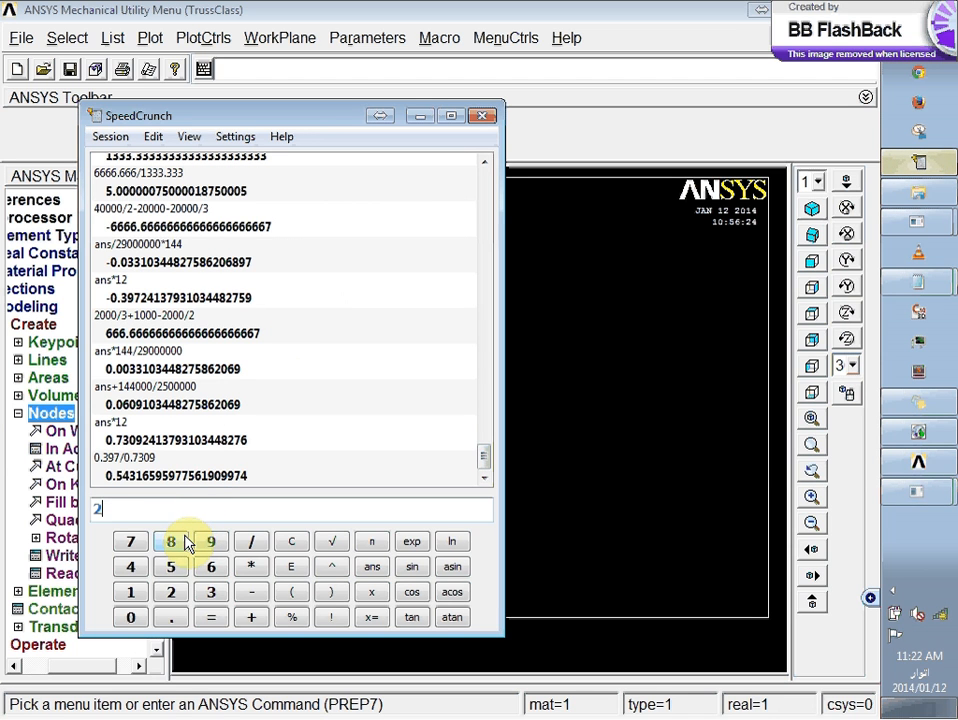
{"action": "type", "text": "0*12"}
{"action": "key", "text": "Return"}
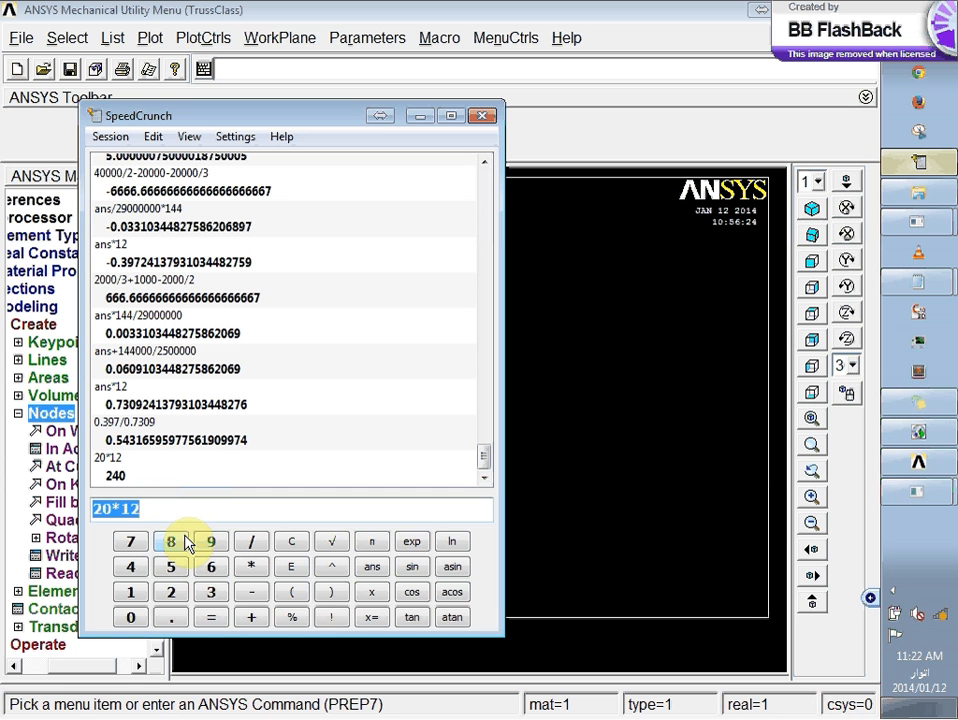
{"action": "left_click", "coordinate": [108, 507]}
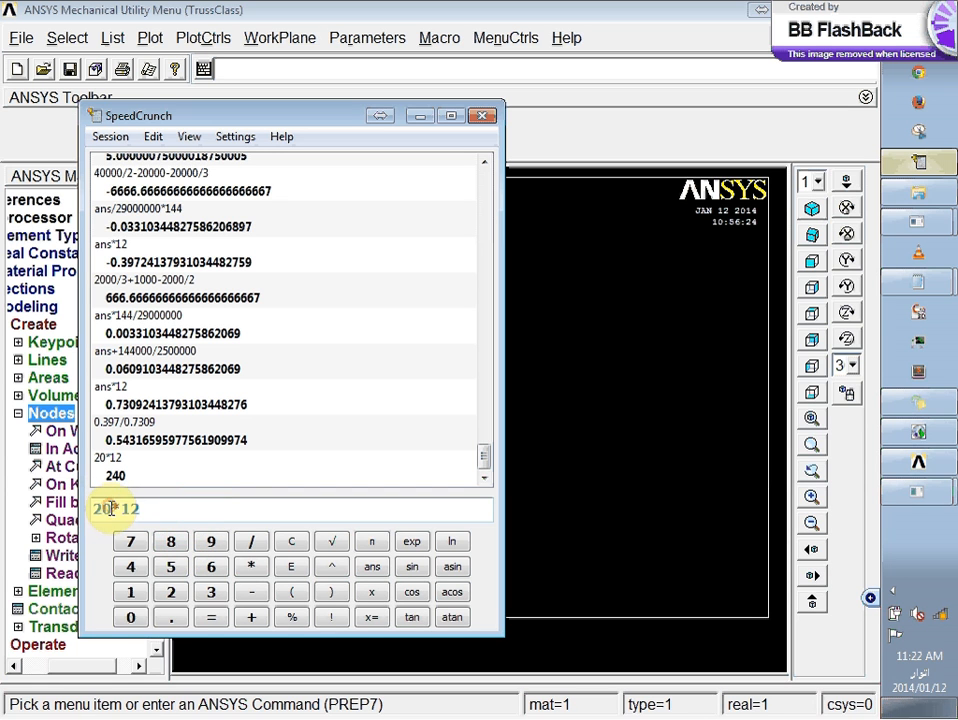
{"action": "double_click", "coordinate": [100, 509]}
{"action": "type", "text": "15"}
{"action": "key", "text": "Return"}
{"action": "left_click", "coordinate": [72, 504]}
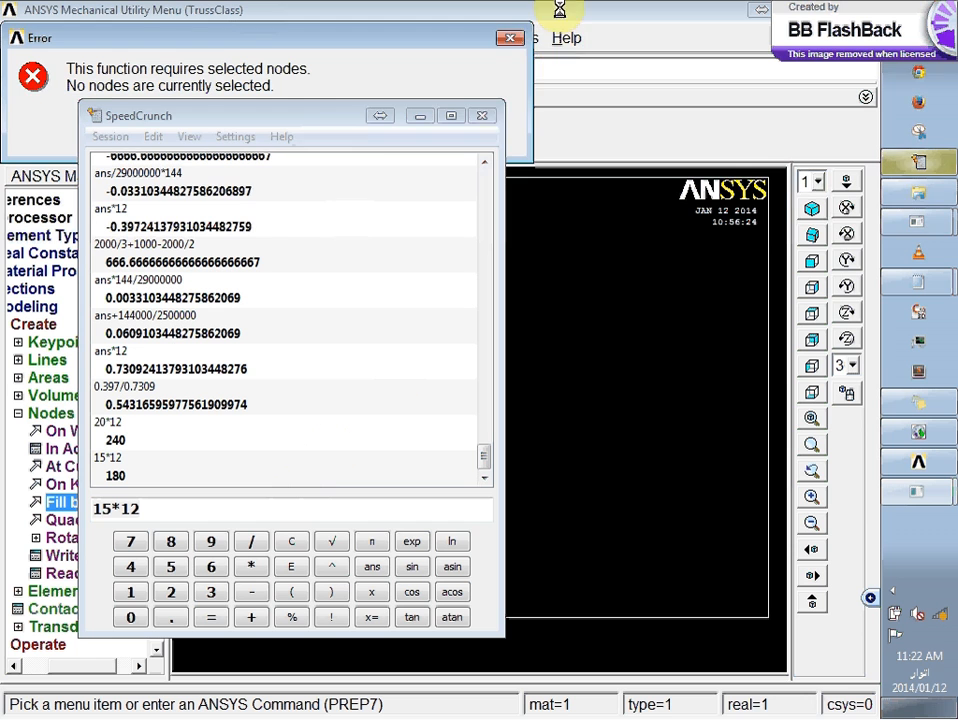
{"action": "left_click", "coordinate": [487, 119]}
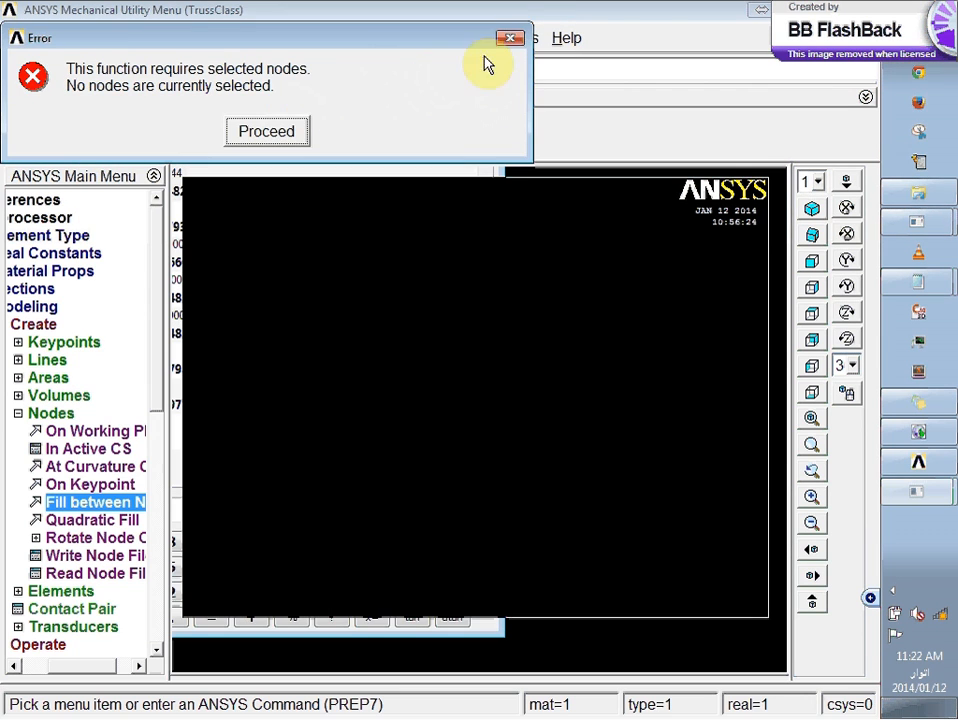
{"action": "left_click", "coordinate": [510, 42]}
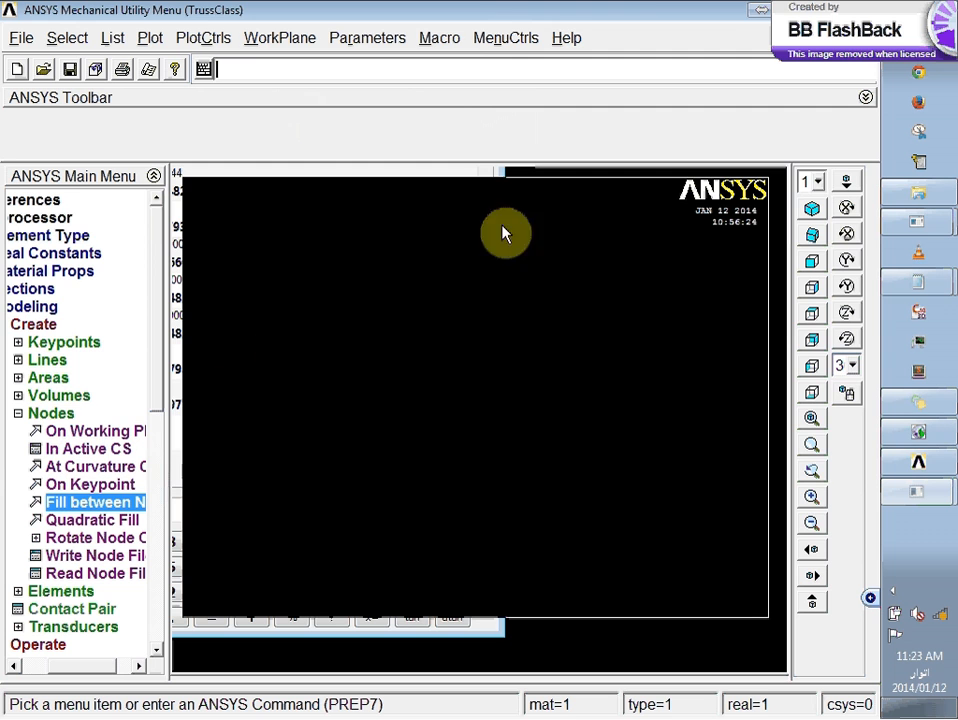
{"action": "double_click", "coordinate": [629, 18]}
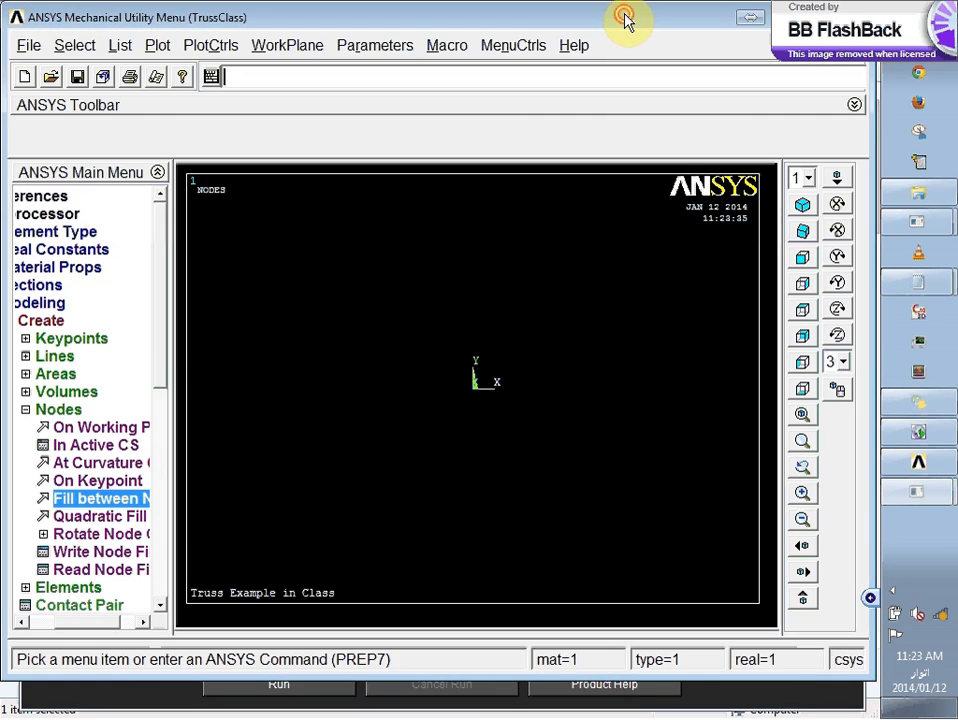
{"action": "double_click", "coordinate": [624, 18]}
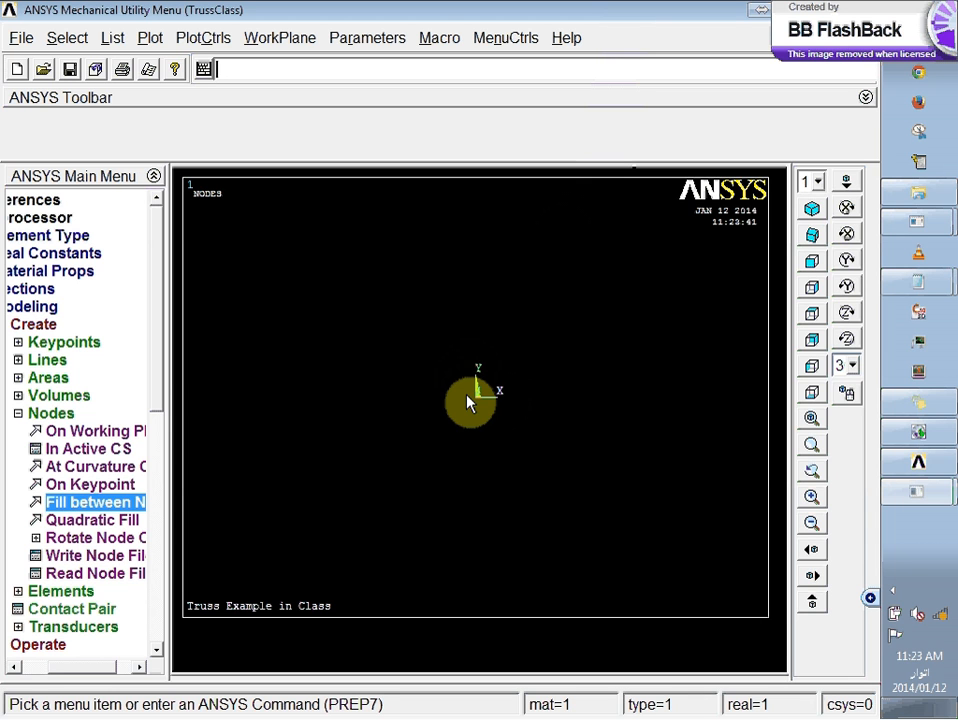
{"action": "left_click", "coordinate": [180, 40]}
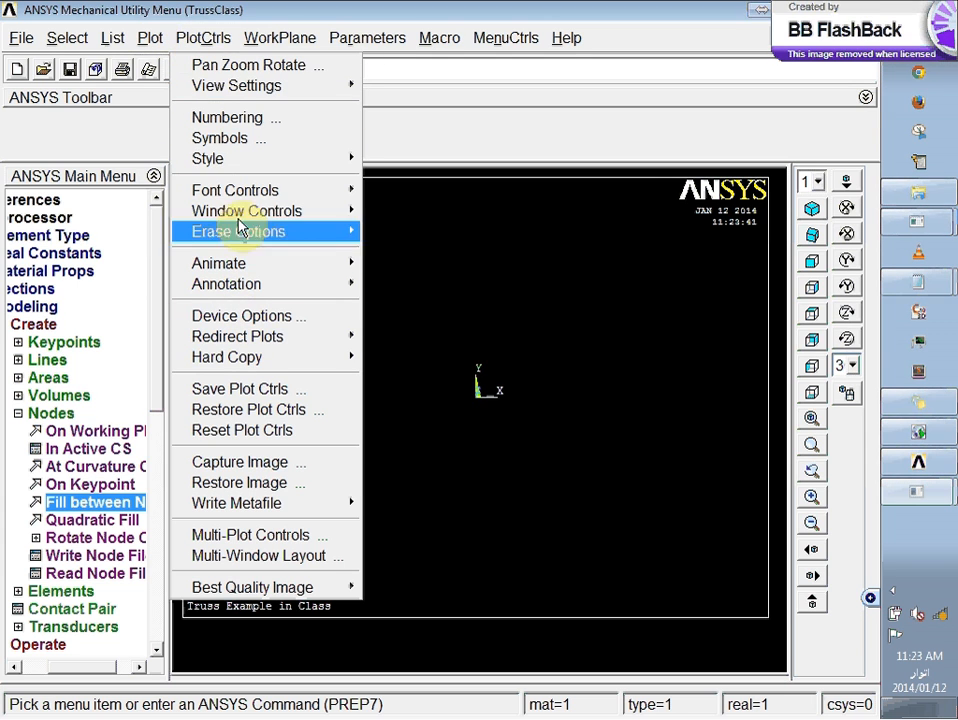
{"action": "mouse_move", "coordinate": [305, 88]}
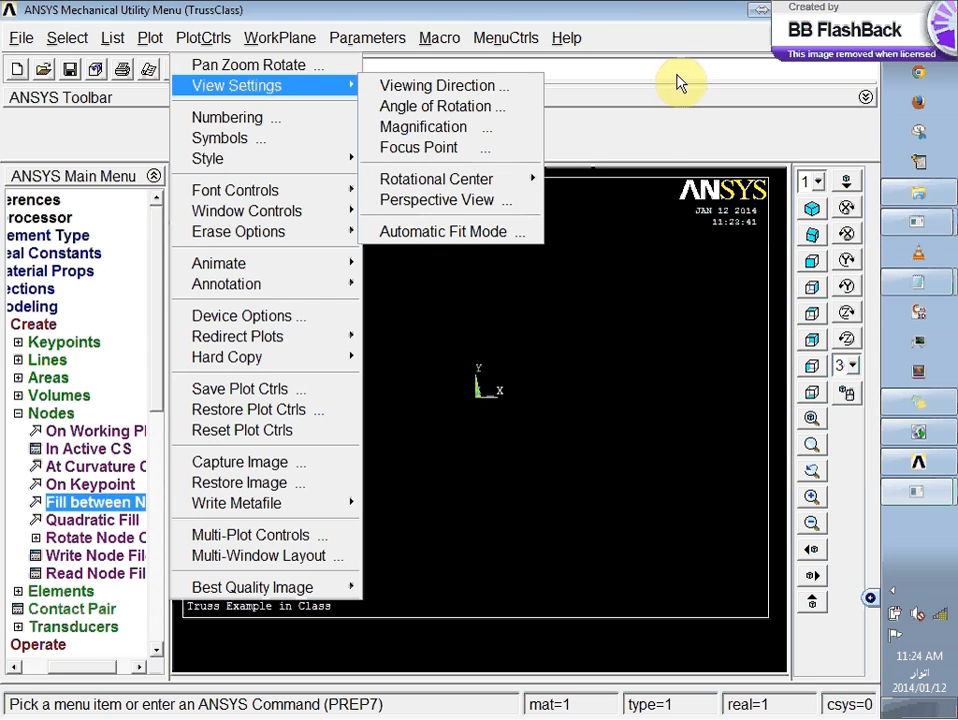
{"action": "left_click", "coordinate": [665, 118]}
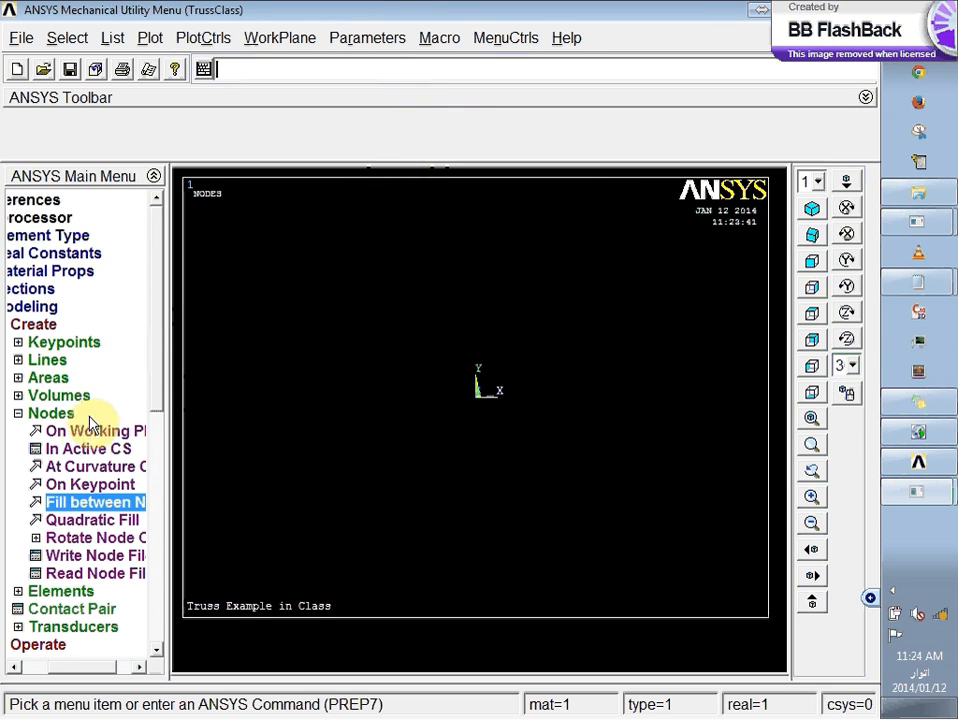
- Create node 1 in the active coordinate system at X 0, Y 0
{"action": "left_click", "coordinate": [80, 452]}
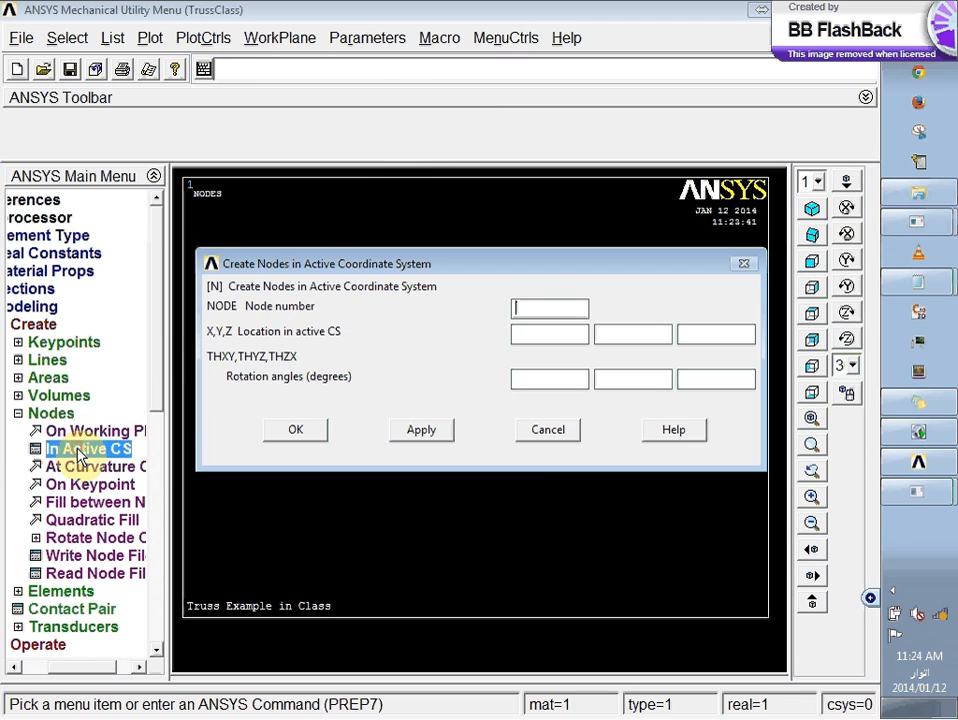
{"action": "left_click", "coordinate": [560, 314]}
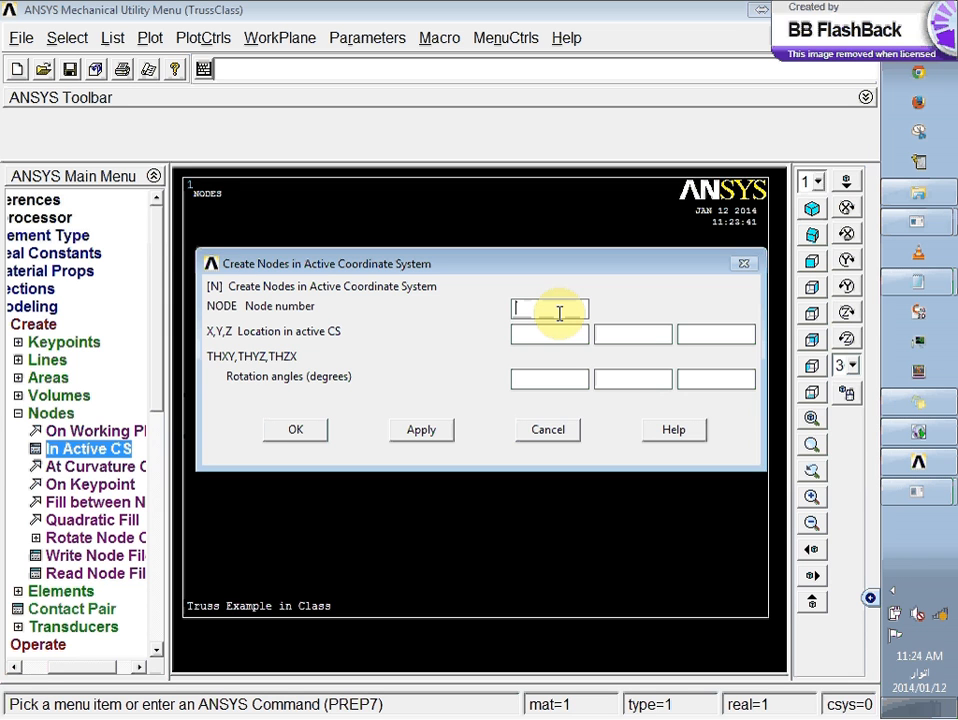
{"action": "type", "text": "1"}
{"action": "left_click", "coordinate": [549, 338]}
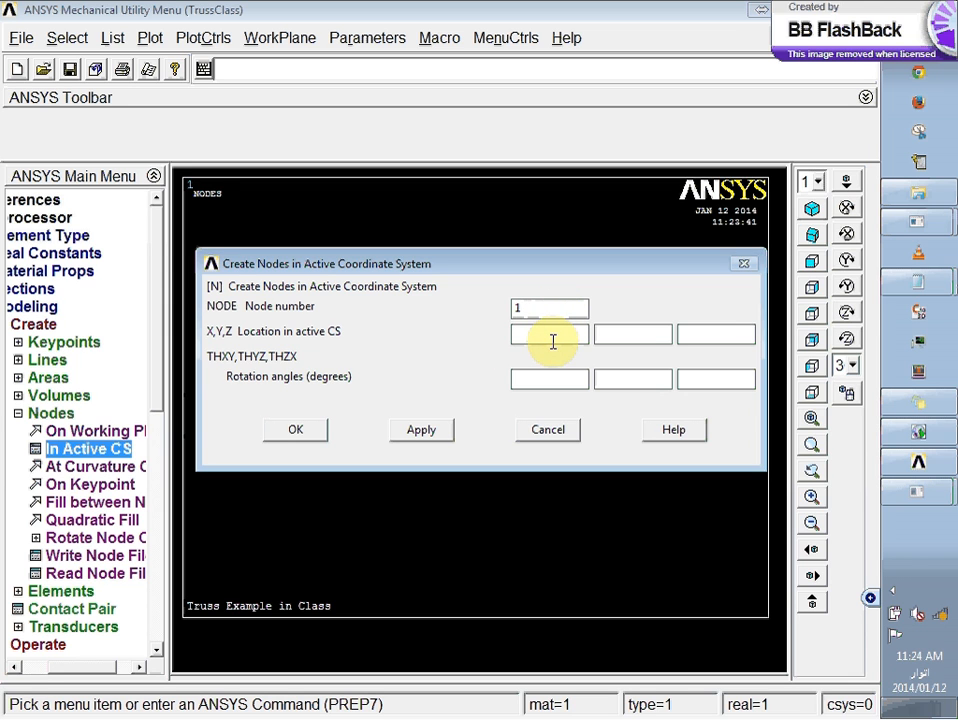
{"action": "type", "text": "0"}
{"action": "left_click", "coordinate": [607, 331]}
{"action": "type", "text": "0"}
{"action": "left_click", "coordinate": [686, 341]}
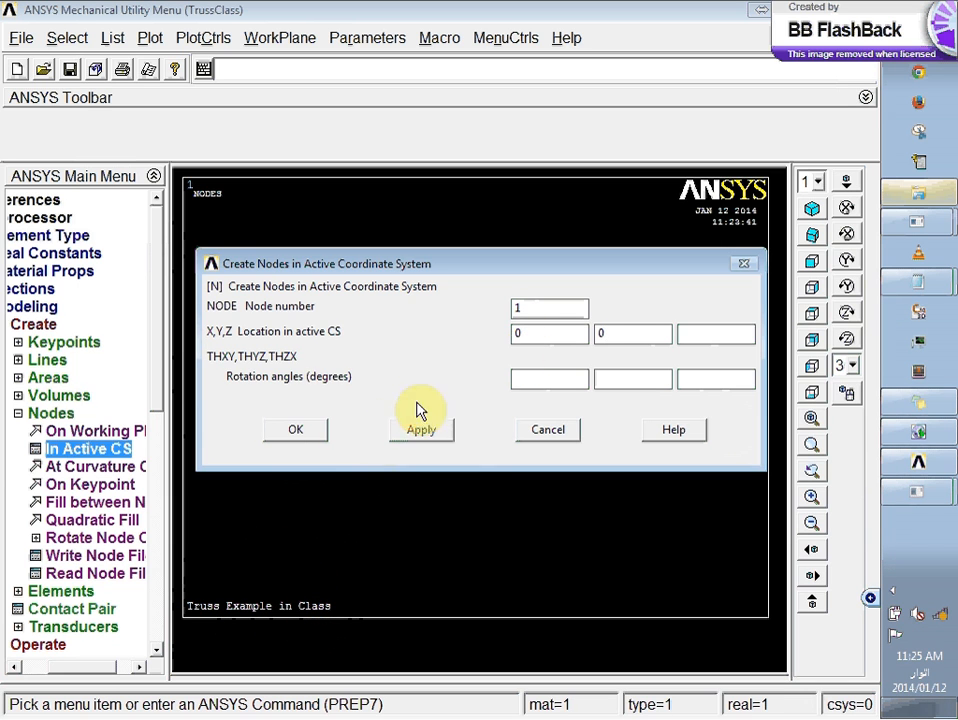
{"action": "left_click", "coordinate": [419, 440]}
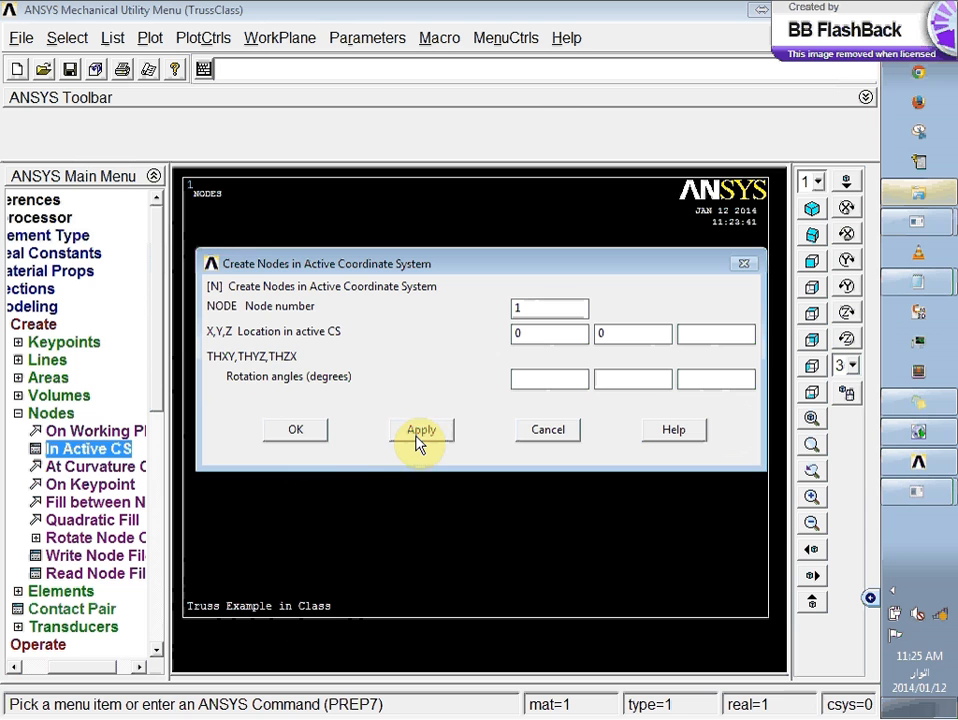
- Create node 2 in the active coordinate system at X 240, Y 0
{"action": "left_click", "coordinate": [562, 312]}
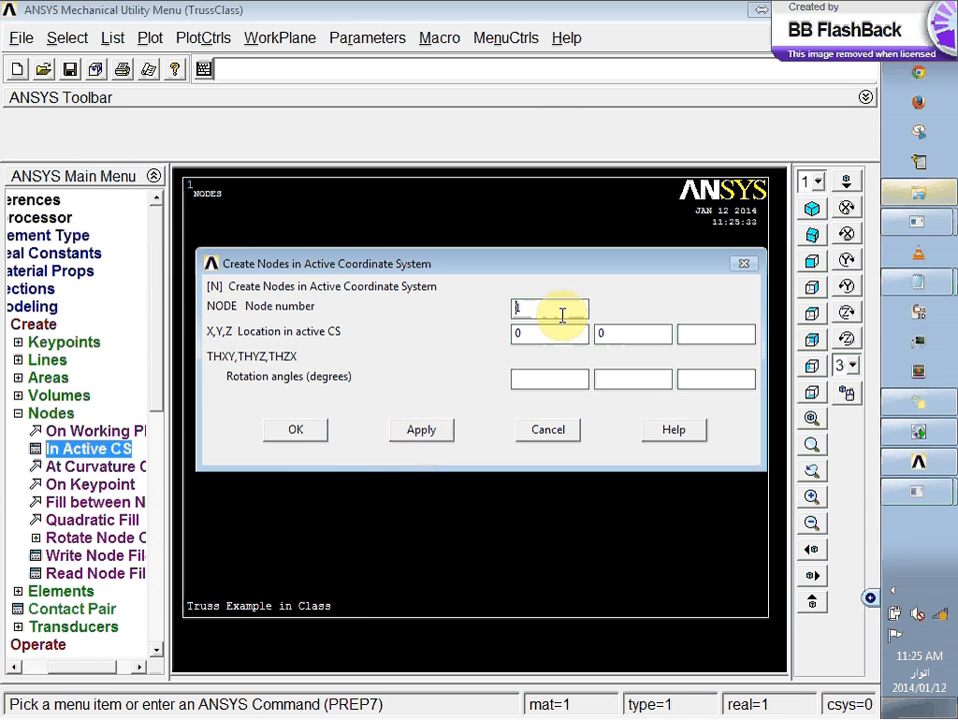
{"action": "left_click_drag", "start_coordinate": [560, 266], "coordinate": [515, 171]}
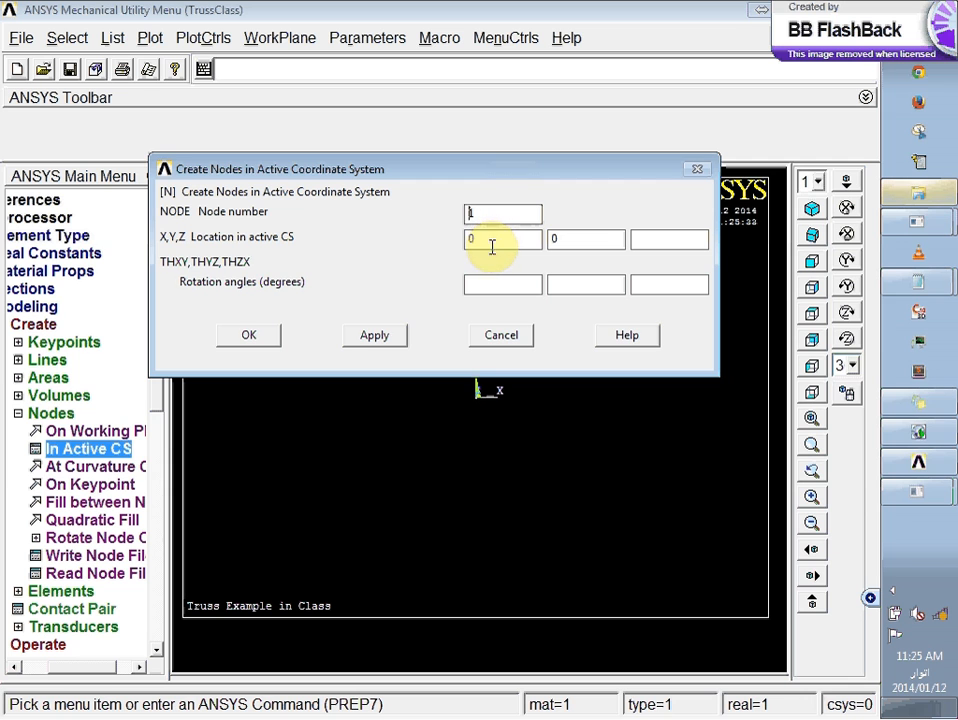
{"action": "mouse_move", "coordinate": [489, 244]}
{"action": "left_mouse_down"}
{"action": "mouse_move", "coordinate": [447, 240]}
{"action": "mouse_move", "coordinate": [471, 214]}
{"action": "mouse_move", "coordinate": [456, 220]}
{"action": "mouse_move", "coordinate": [488, 239]}
{"action": "mouse_move", "coordinate": [479, 237]}
{"action": "left_mouse_up"}
{"action": "type", "text": "2"}
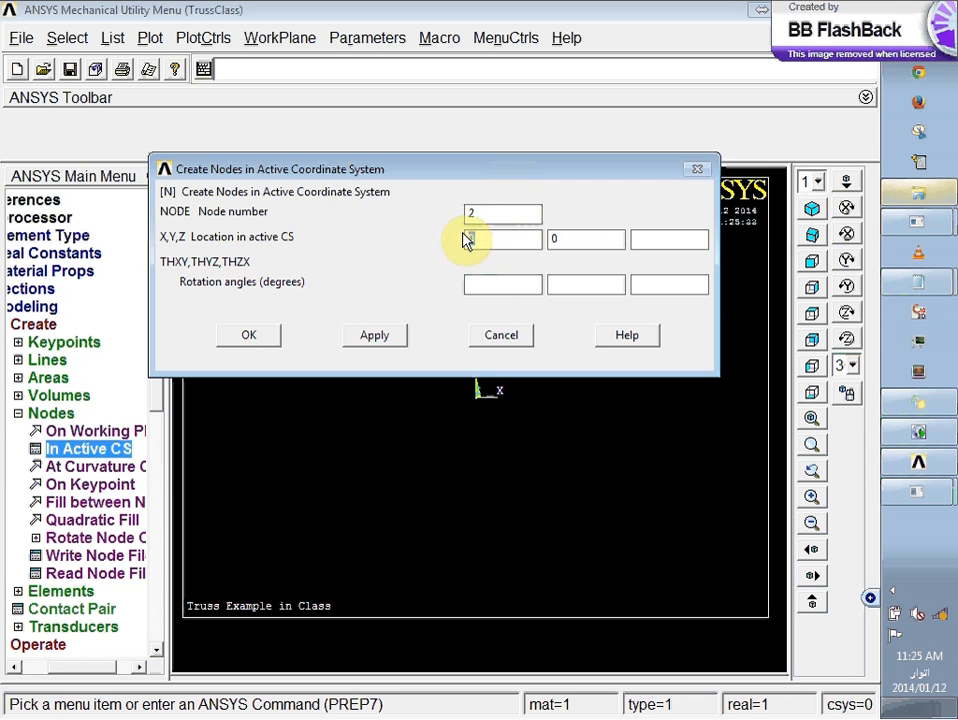
{"action": "type", "text": "240"}
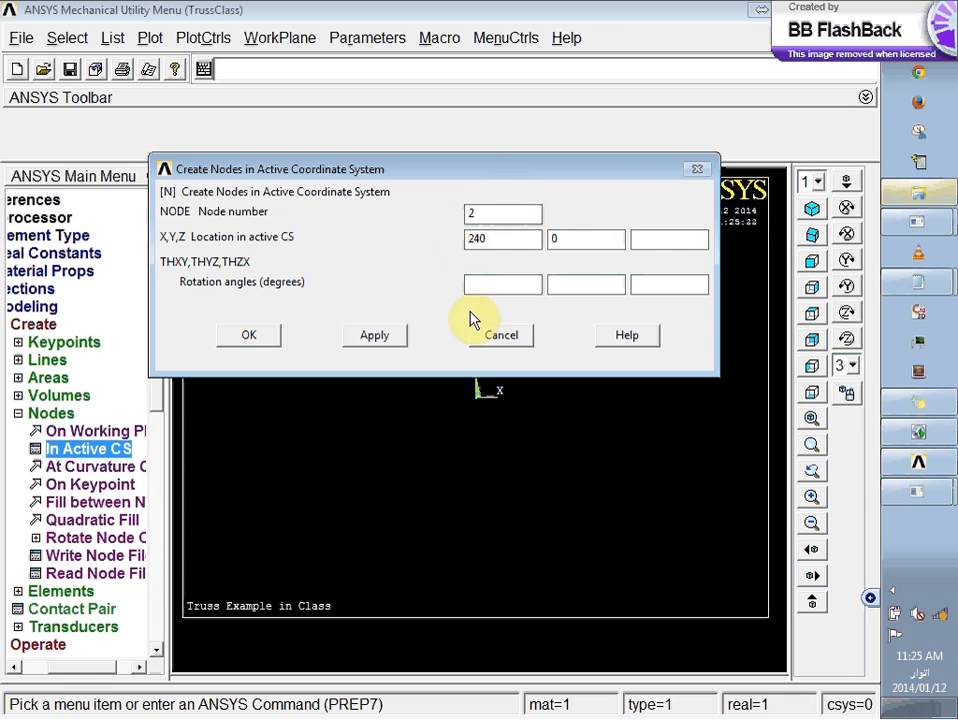
{"action": "left_click", "coordinate": [376, 340]}
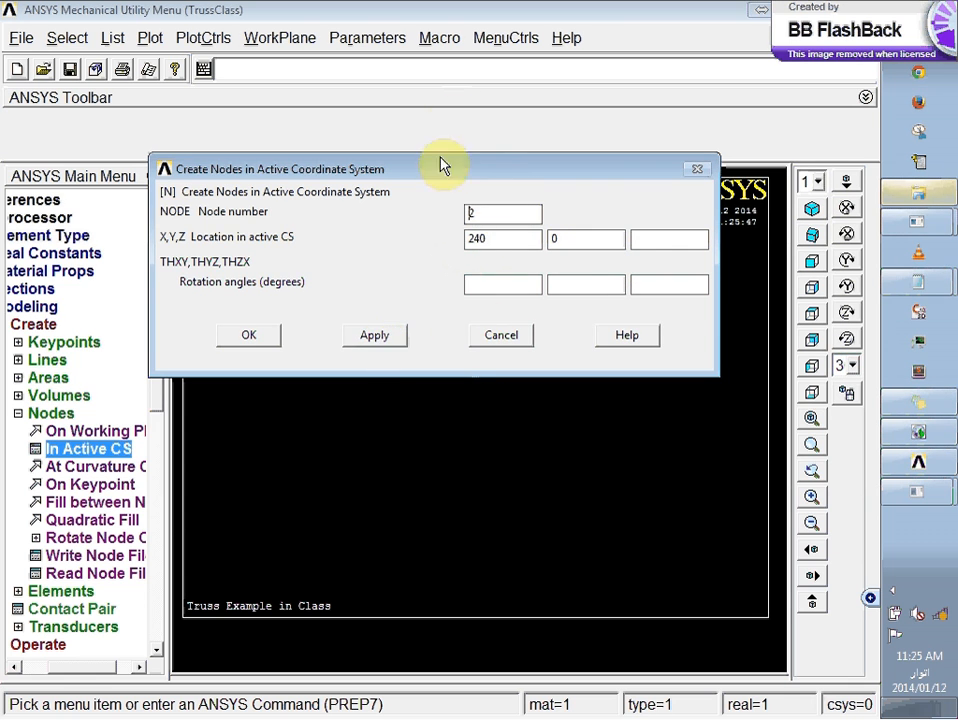
- Create node 3 in the active coordinate system at X 0, Y 180, and finish creating nodes
{"action": "left_click_drag", "start_coordinate": [441, 175], "coordinate": [521, 280]}
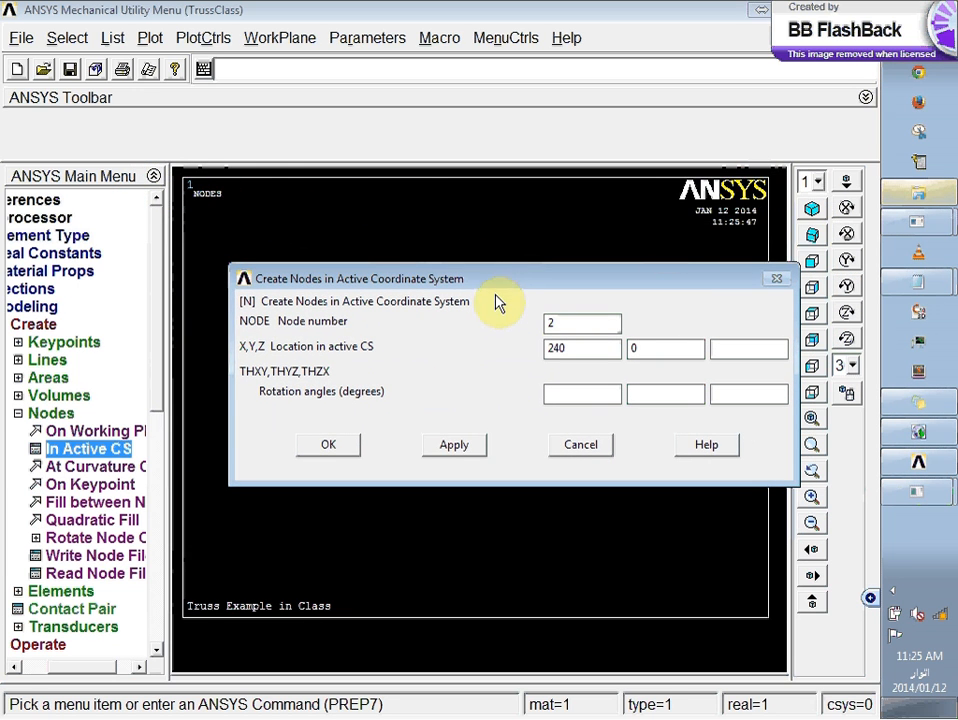
{"action": "left_click_drag", "start_coordinate": [500, 290], "coordinate": [452, 200]}
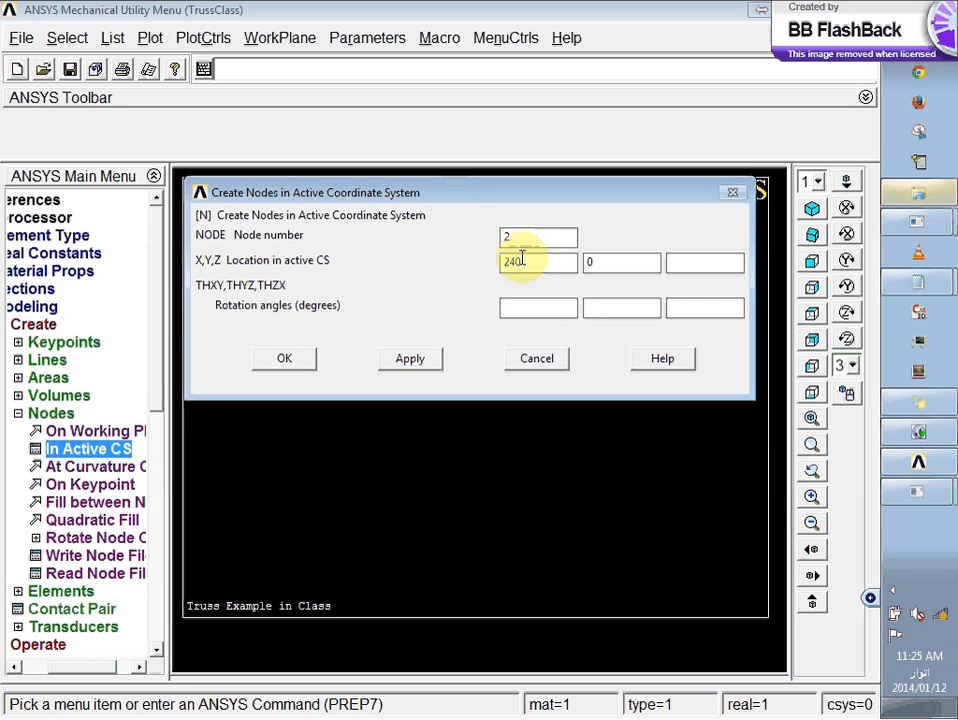
{"action": "type", "text": "3"}
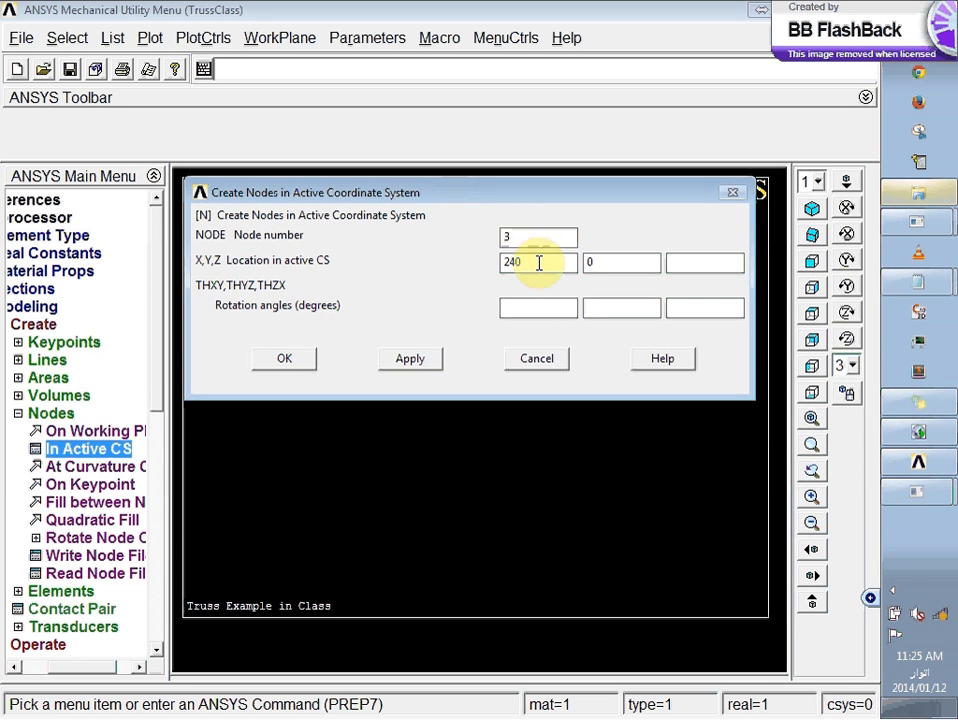
{"action": "left_click_drag", "start_coordinate": [539, 263], "coordinate": [497, 262]}
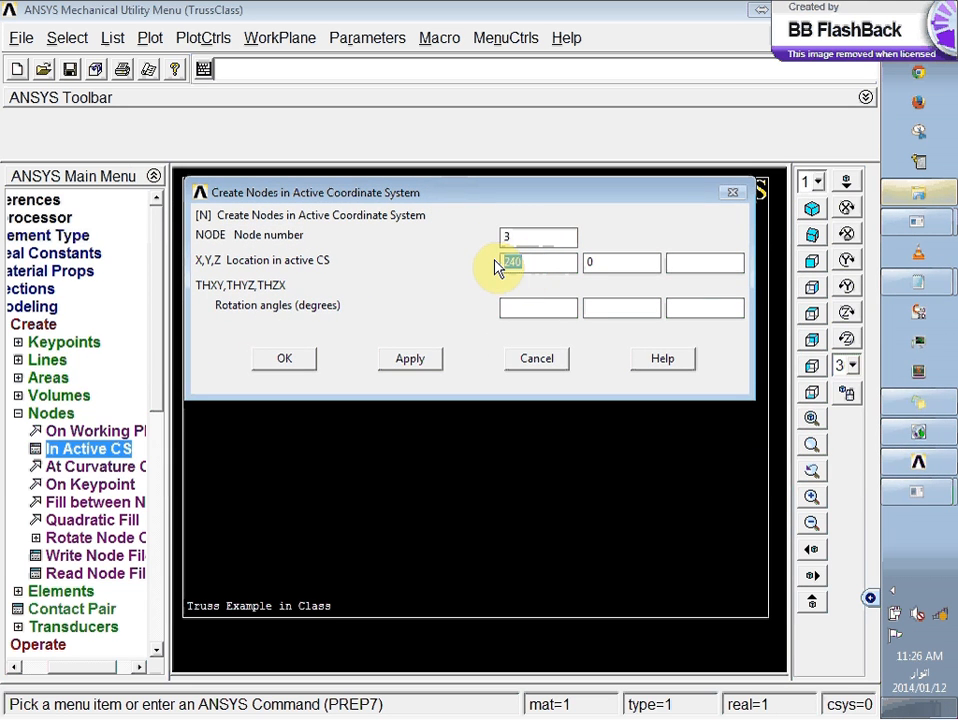
{"action": "type", "text": "1"}
{"action": "type", "text": "0"}
{"action": "left_click_drag", "start_coordinate": [594, 261], "coordinate": [549, 263]}
{"action": "type", "text": "180"}
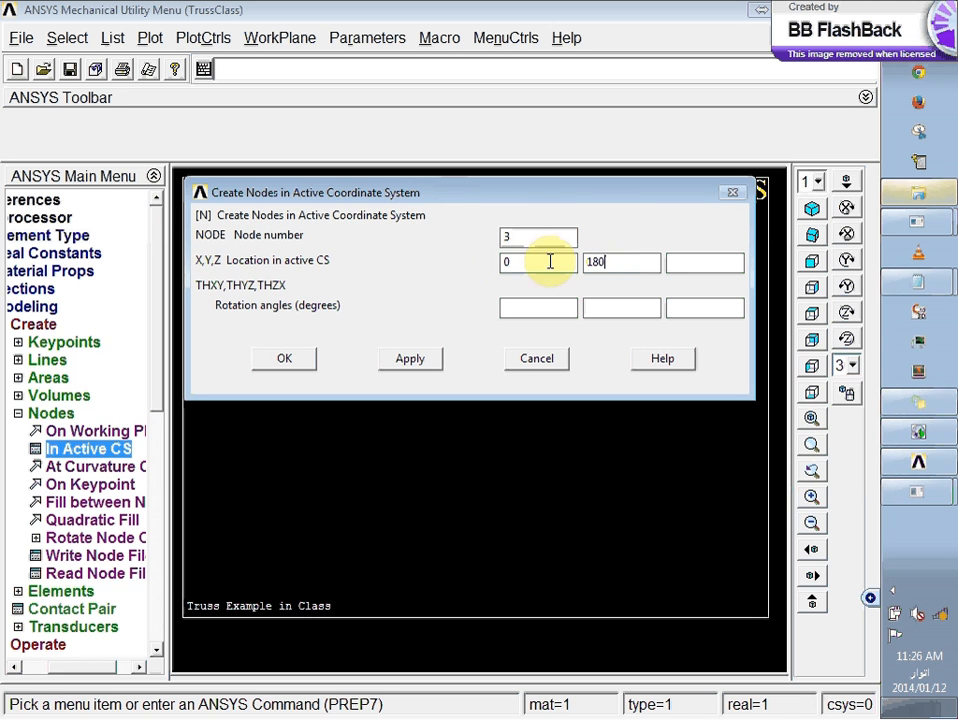
{"action": "left_click", "coordinate": [406, 360]}
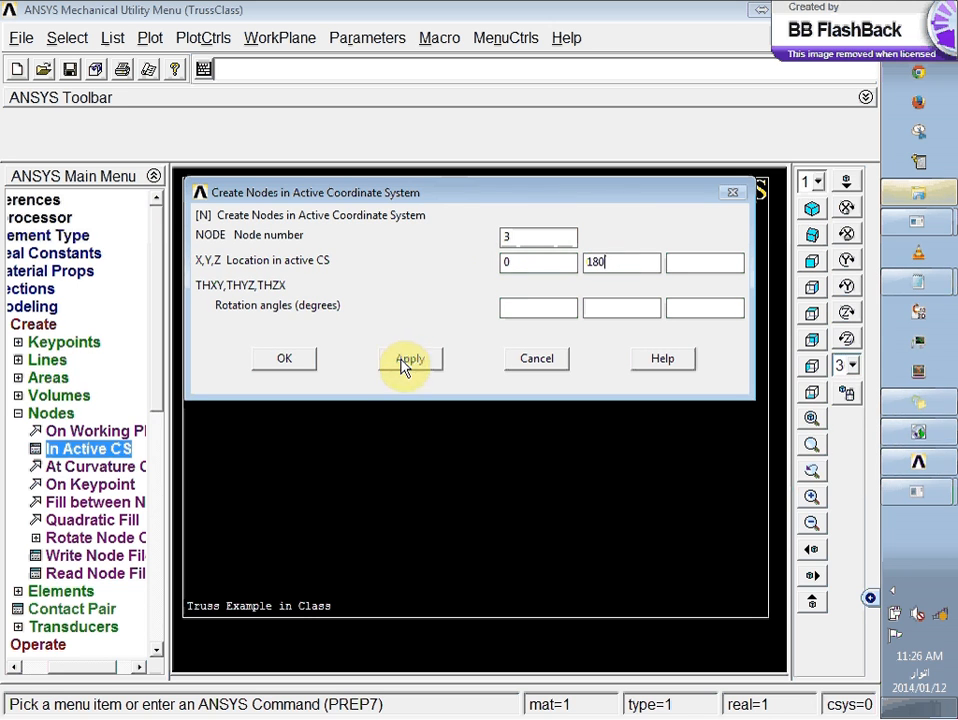
{"action": "left_click", "coordinate": [298, 362]}
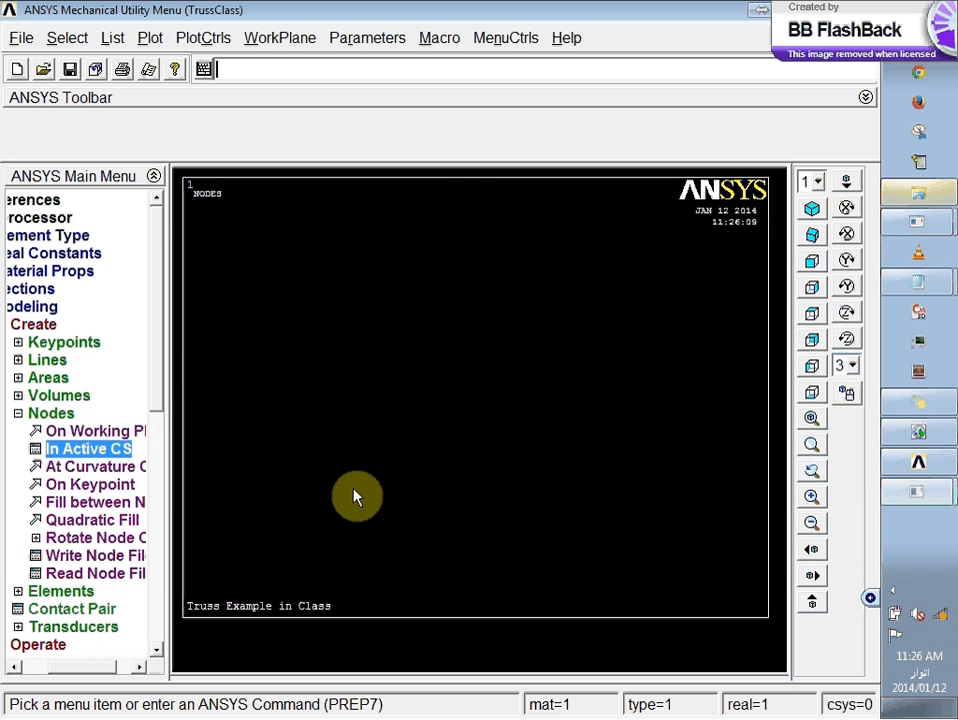
- List all nodes with coordinates and angles, sorted by node number, check them and close the listing
{"action": "left_click", "coordinate": [415, 489]}
{"action": "left_click", "coordinate": [113, 42]}
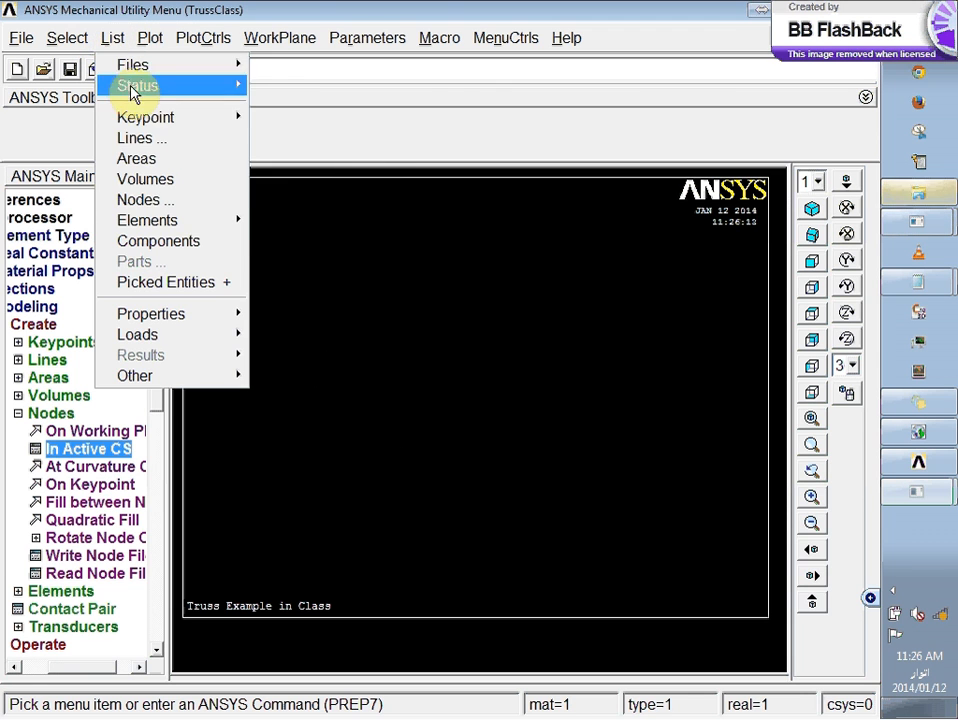
{"action": "left_click", "coordinate": [170, 200]}
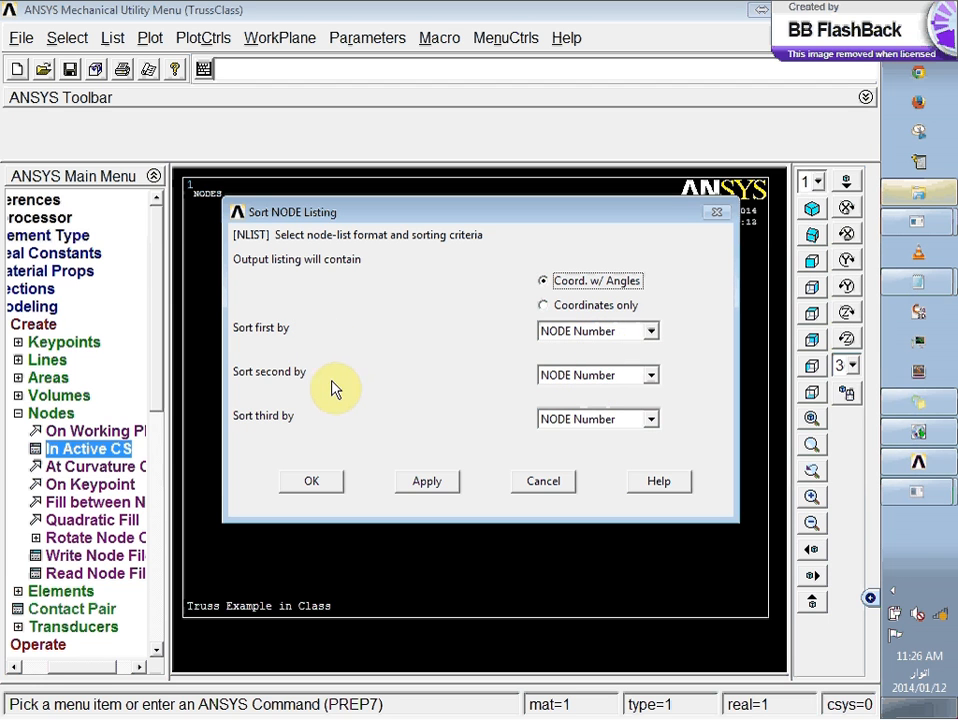
{"action": "left_click", "coordinate": [311, 486]}
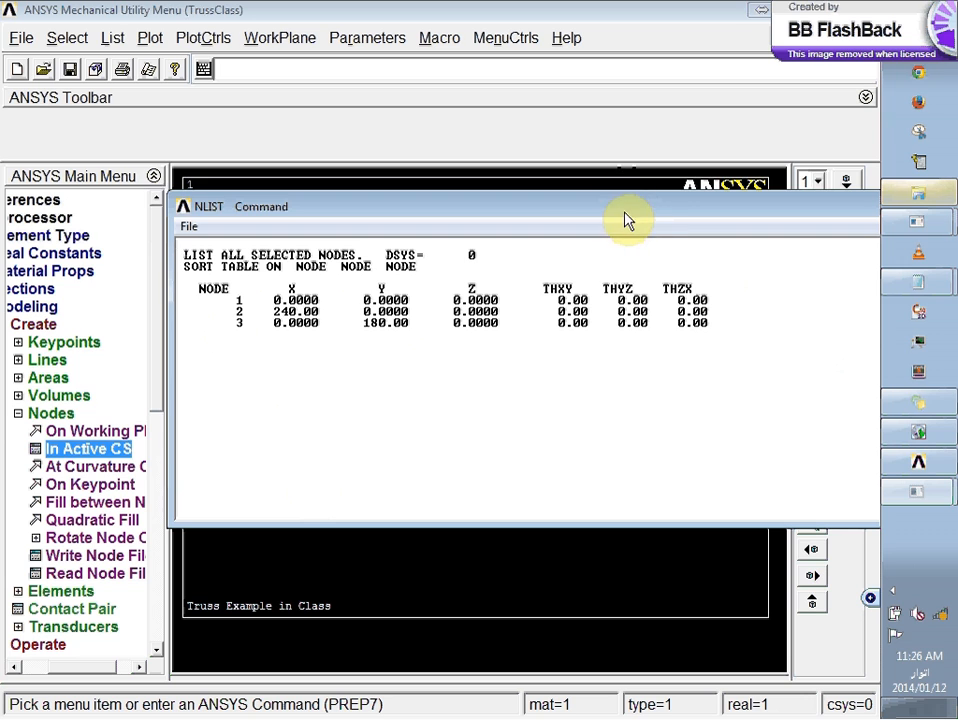
{"action": "left_click_drag", "start_coordinate": [628, 220], "coordinate": [515, 188]}
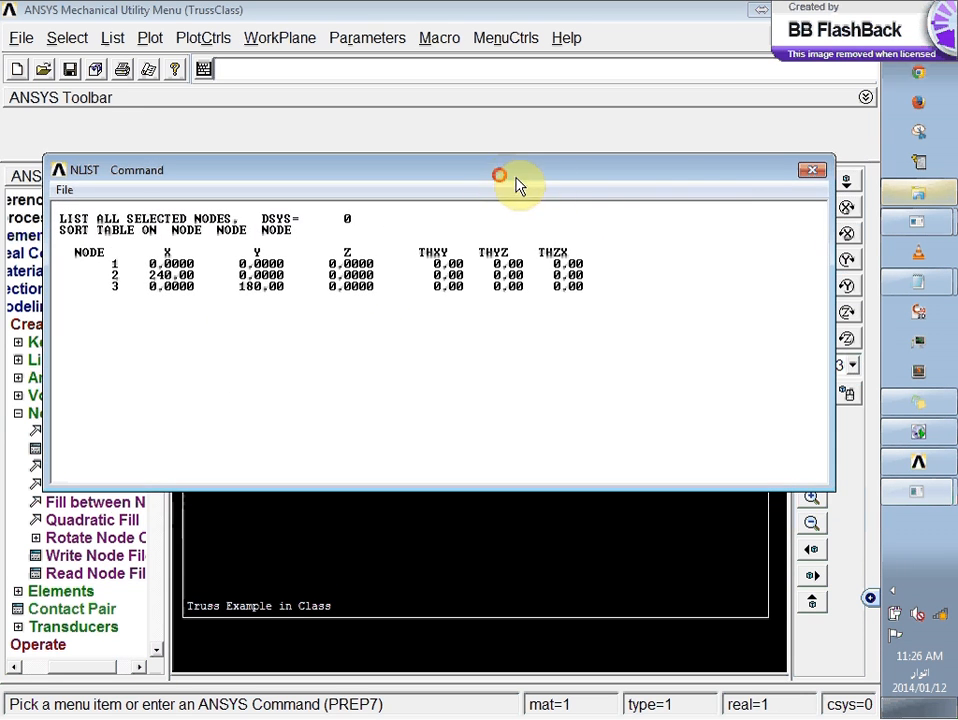
{"action": "left_click", "coordinate": [809, 176]}
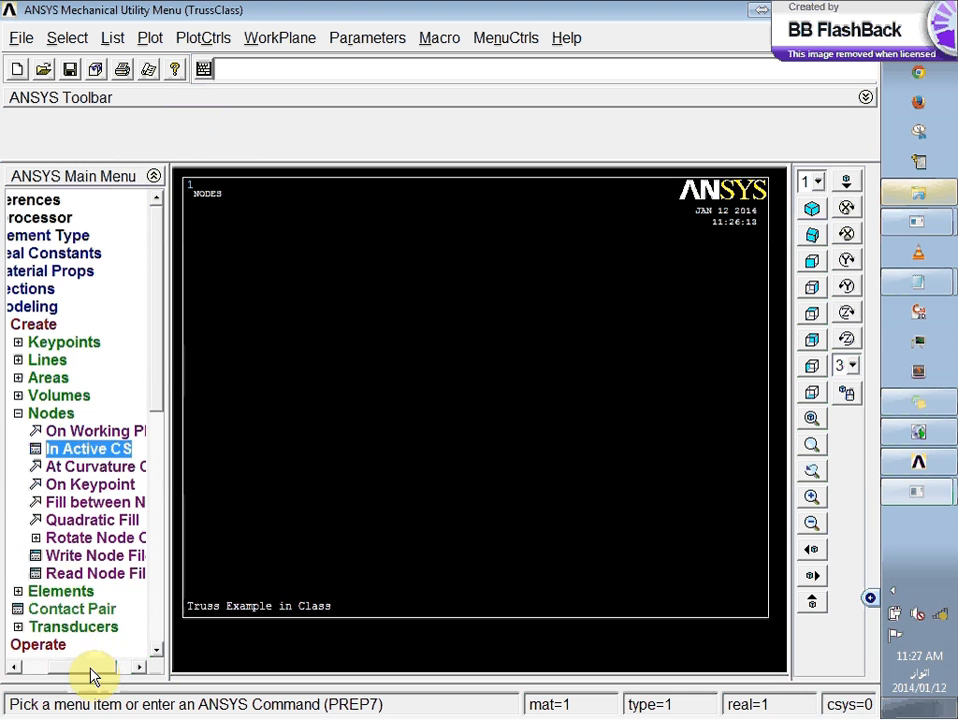
- Collapse the Create options under Modeling and look through the Delete options for nodes and other entities
{"action": "left_click_drag", "start_coordinate": [92, 667], "coordinate": [60, 667]}
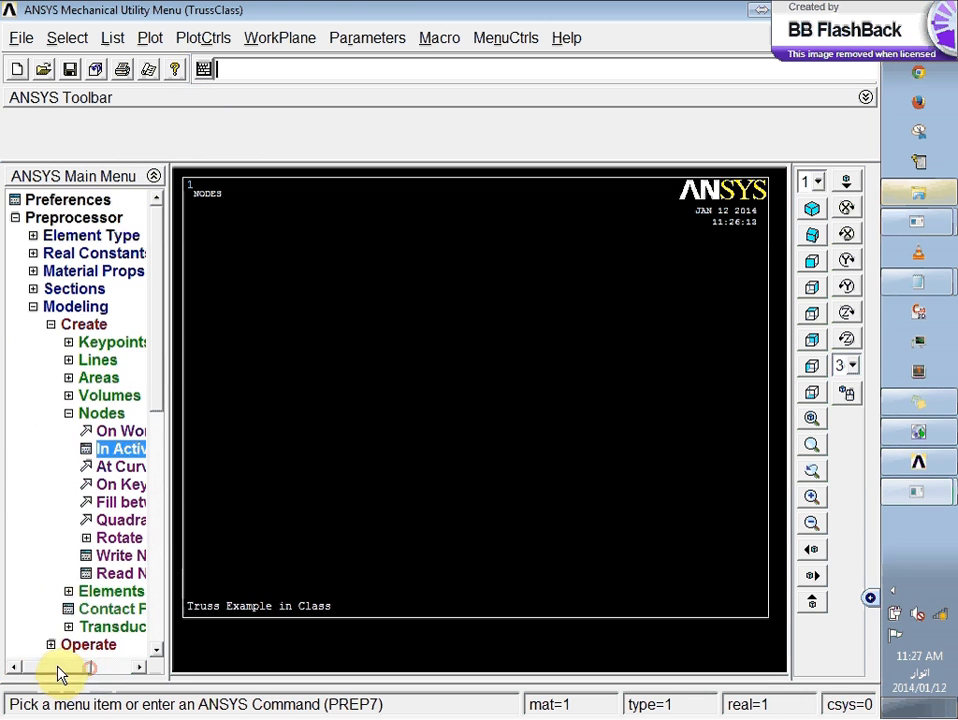
{"action": "left_click", "coordinate": [53, 327]}
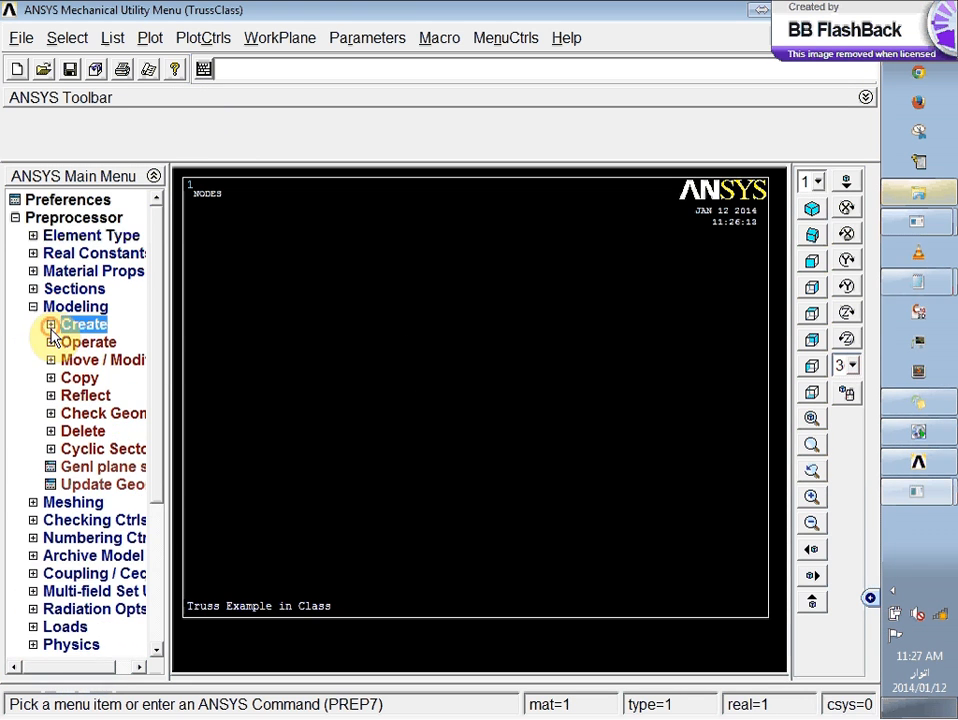
{"action": "left_click", "coordinate": [51, 433]}
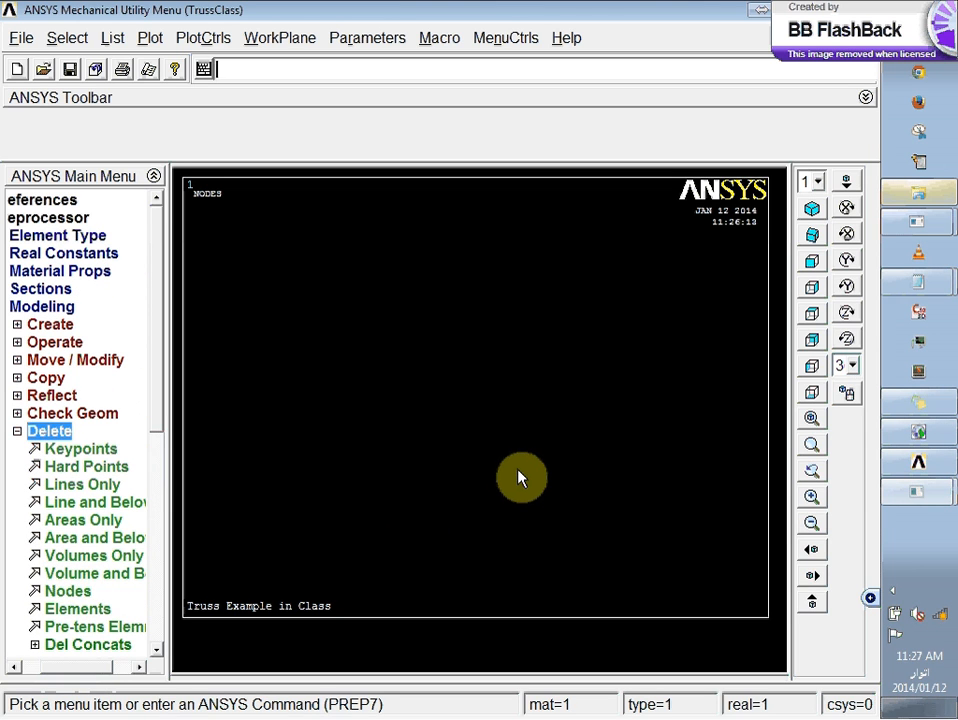
{"action": "left_click", "coordinate": [17, 432]}
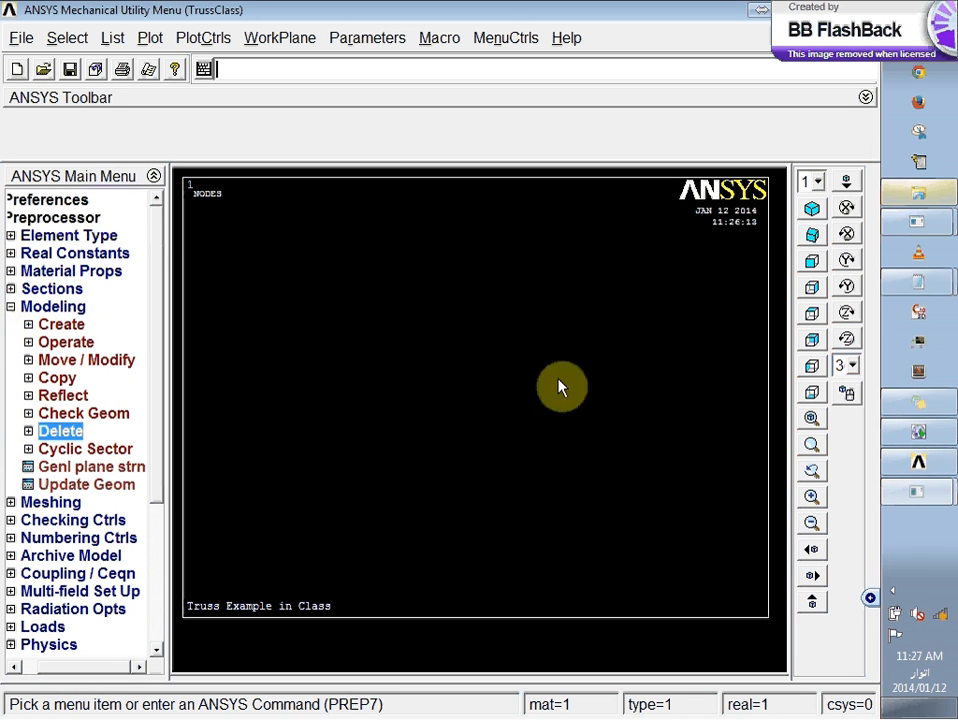
- Turn on node numbers in the plot numbering controls and apply the setting with a replot
{"action": "left_click", "coordinate": [190, 40]}
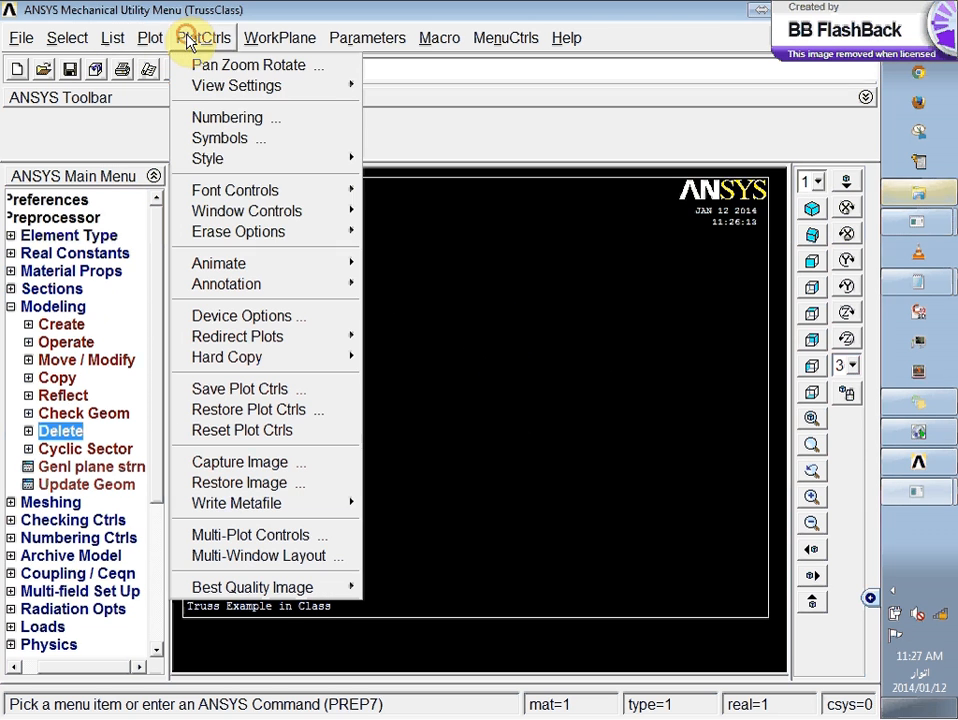
{"action": "left_click", "coordinate": [229, 117]}
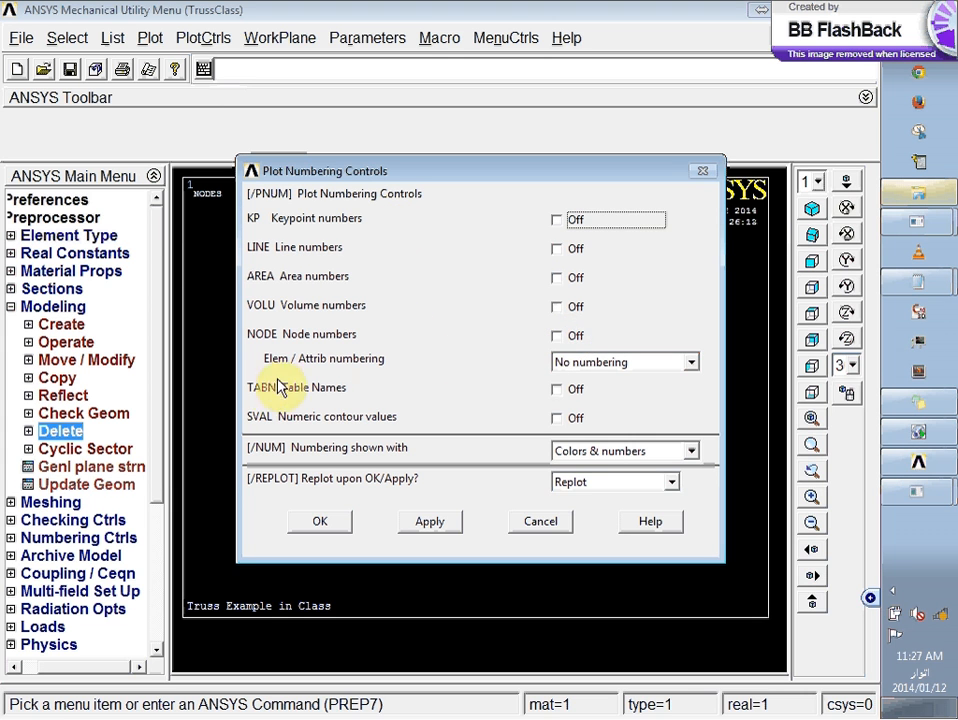
{"action": "left_click", "coordinate": [570, 338]}
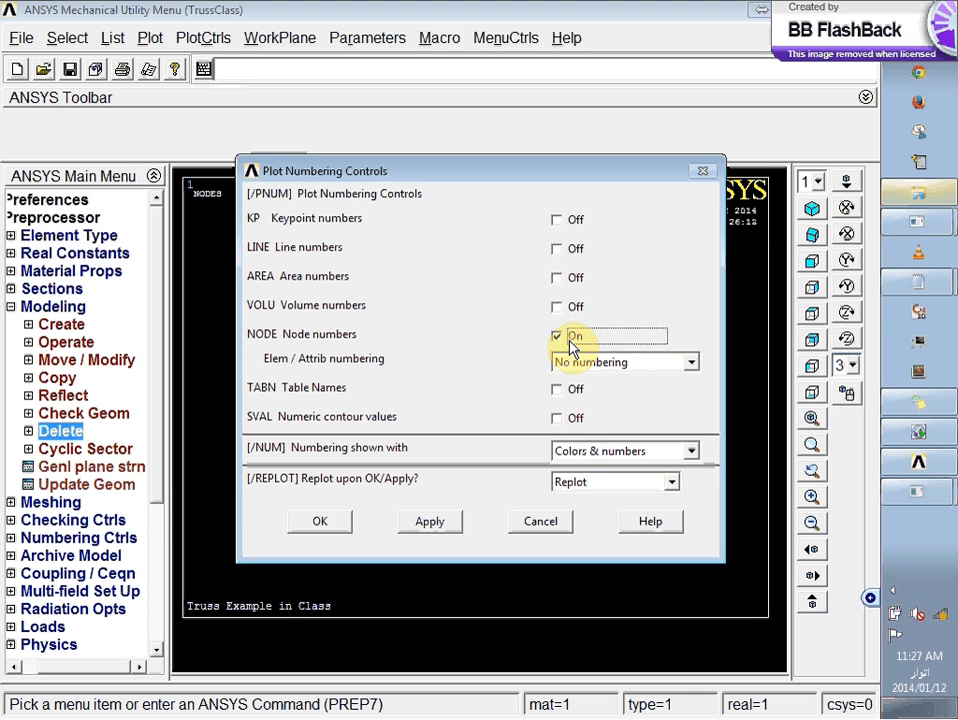
{"action": "left_click", "coordinate": [430, 522]}
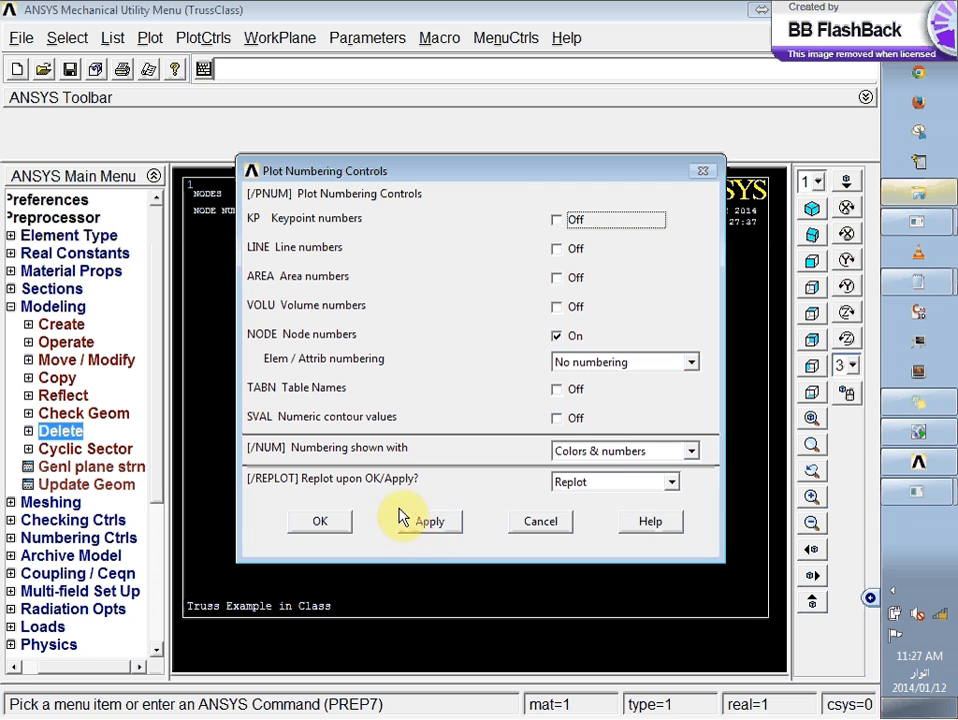
- Confirm the plot numbering controls with node numbers on
{"action": "left_click", "coordinate": [321, 522]}
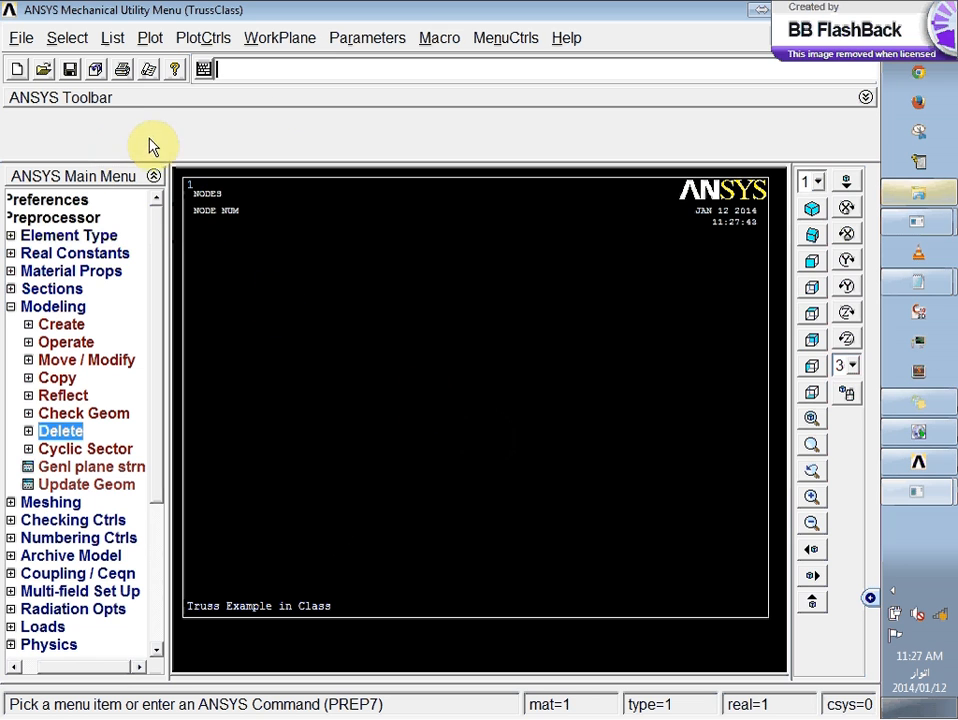
- Expand the ANSYS Toolbar, turn PowerGraphics off and plot the nodes
{"action": "left_click", "coordinate": [865, 98]}
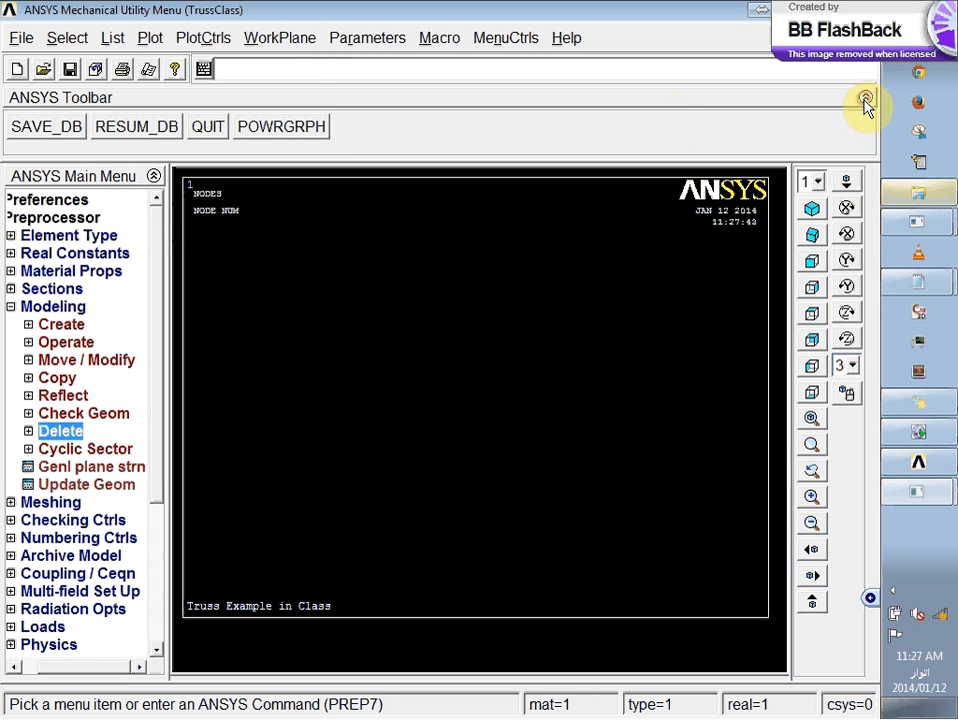
{"action": "left_click", "coordinate": [278, 127]}
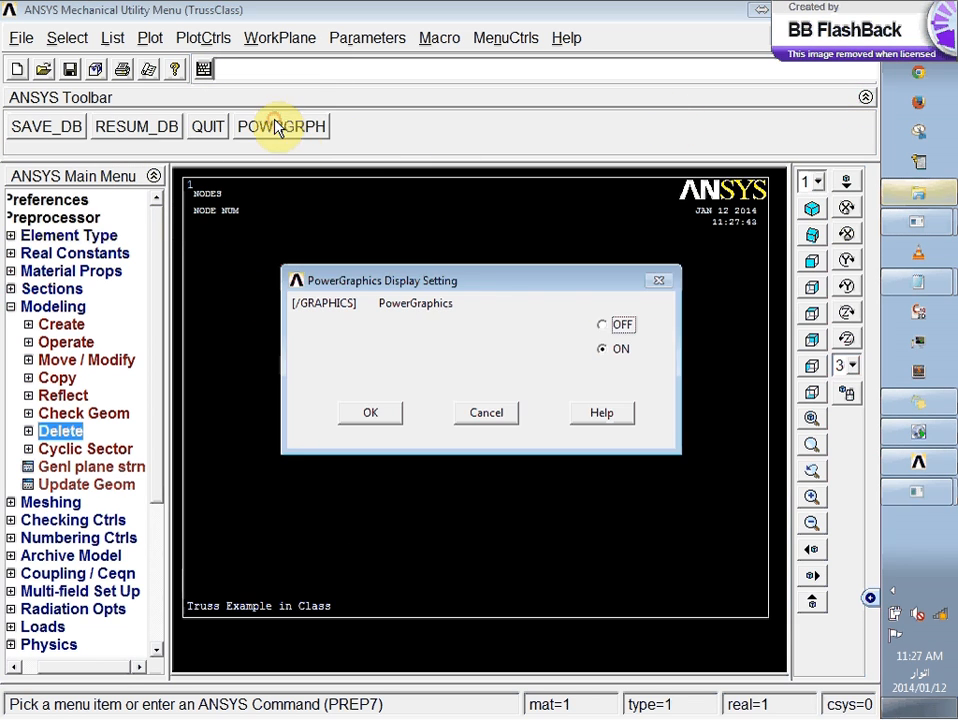
{"action": "left_click", "coordinate": [601, 325]}
{"action": "left_click", "coordinate": [370, 416]}
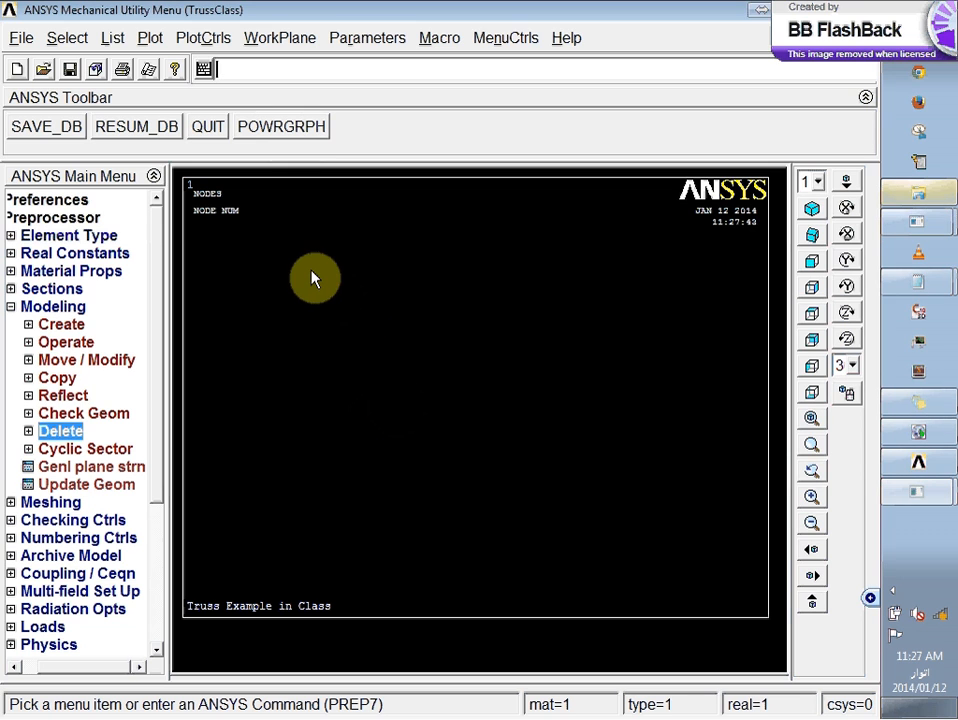
{"action": "left_click", "coordinate": [199, 37]}
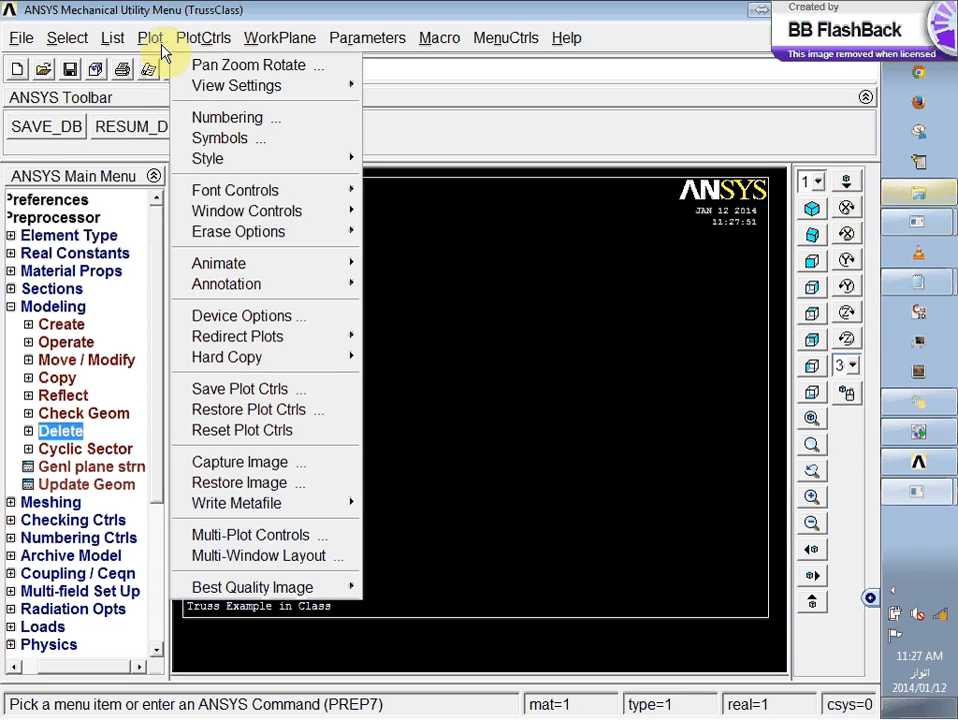
{"action": "mouse_move", "coordinate": [150, 40]}
{"action": "left_click", "coordinate": [177, 211]}
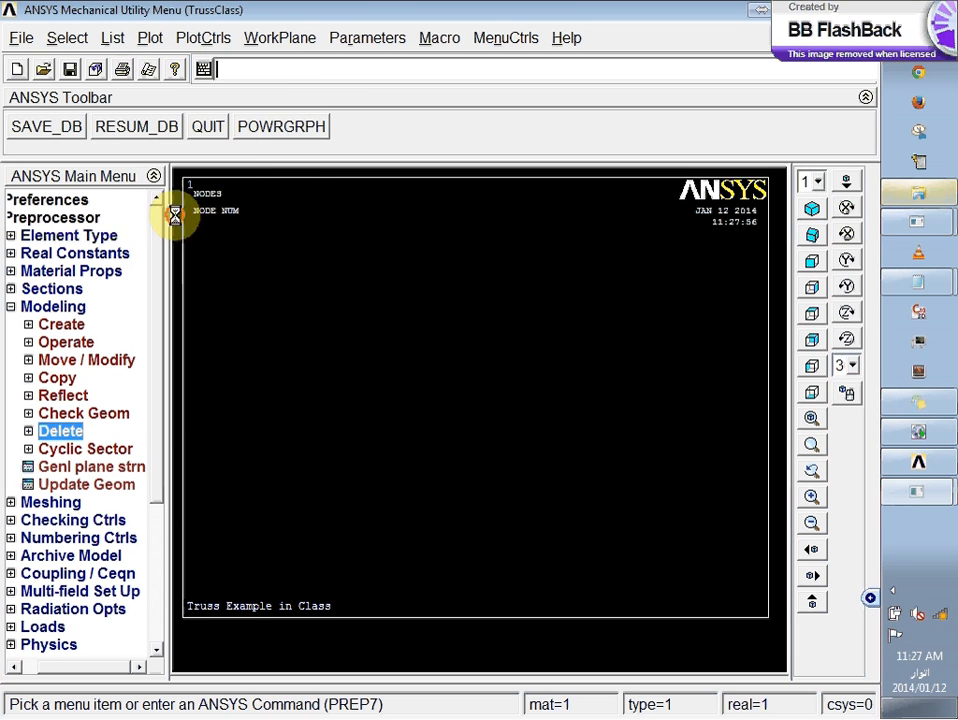
- Turn PowerGraphics back on in its display setting
{"action": "left_click", "coordinate": [256, 127]}
{"action": "left_click", "coordinate": [612, 348]}
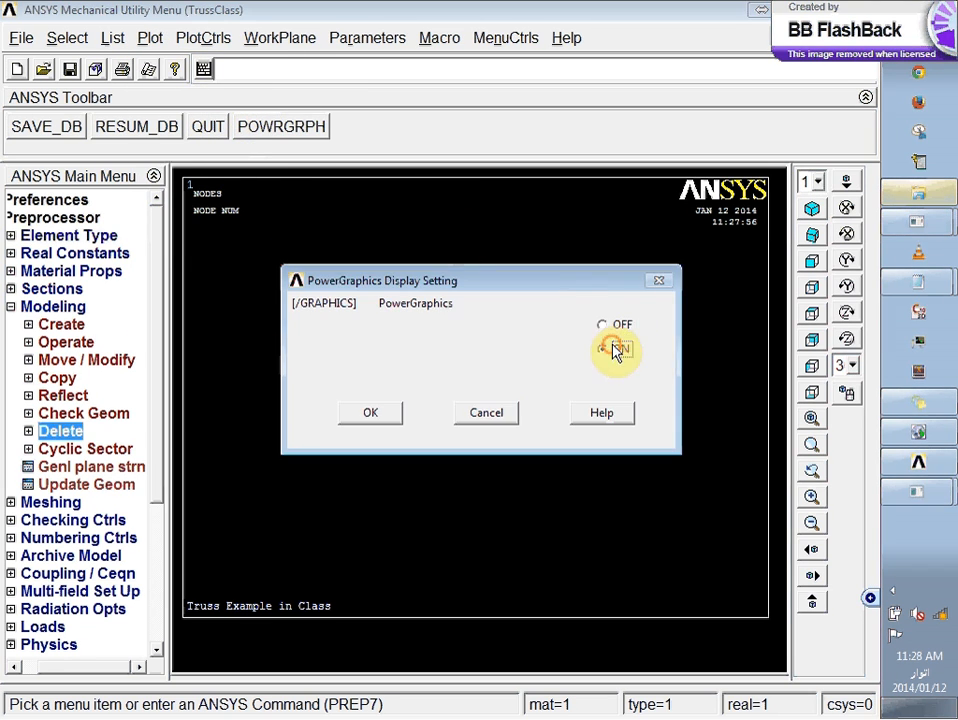
{"action": "left_click", "coordinate": [382, 415]}
- Try to plot the elements, dismiss the warning and plot the nodes instead
{"action": "left_click", "coordinate": [148, 38]}
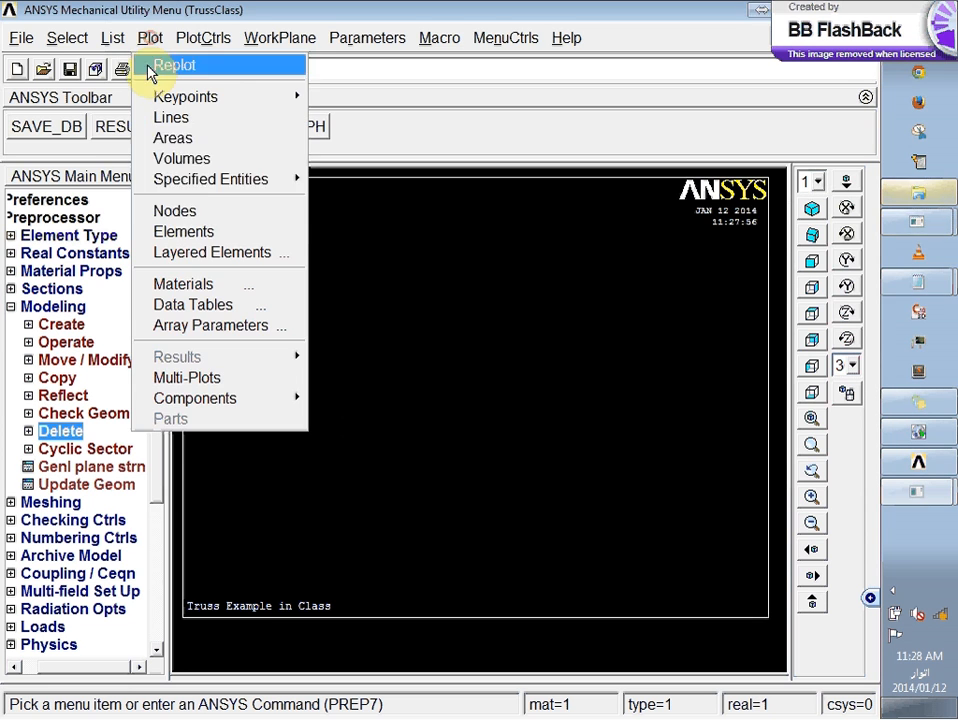
{"action": "left_click", "coordinate": [187, 238]}
{"action": "left_click", "coordinate": [265, 170]}
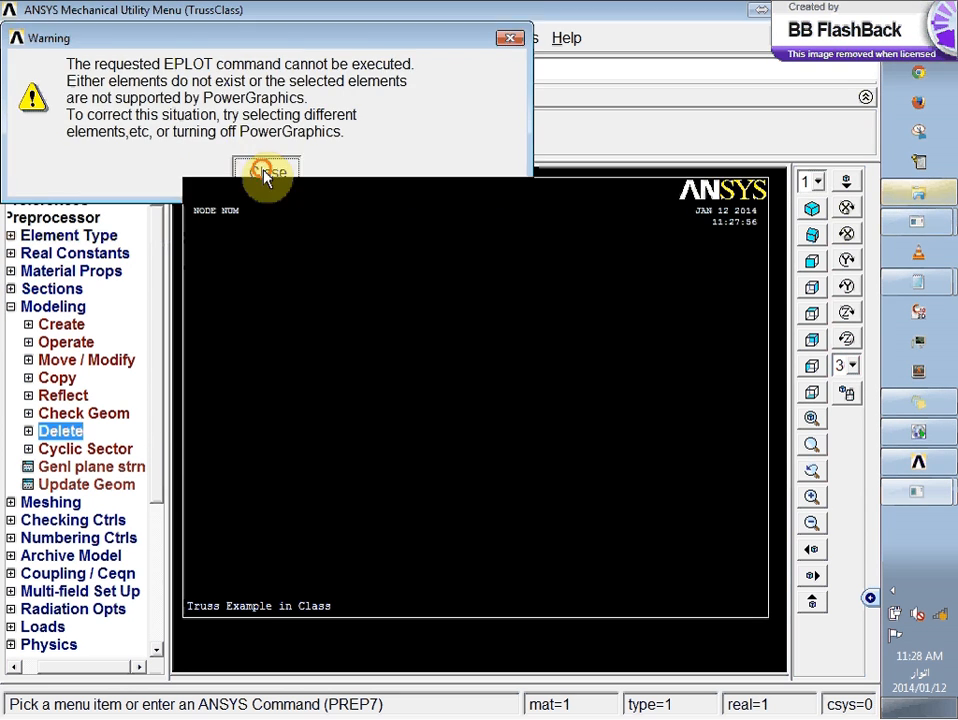
{"action": "left_click", "coordinate": [152, 38]}
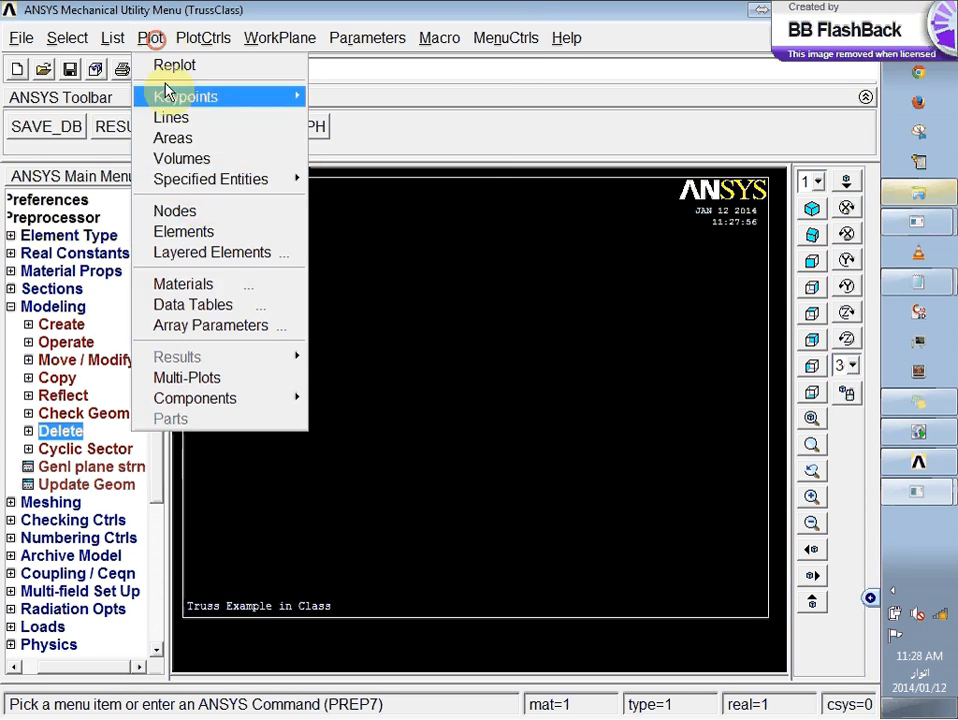
{"action": "left_click", "coordinate": [190, 211]}
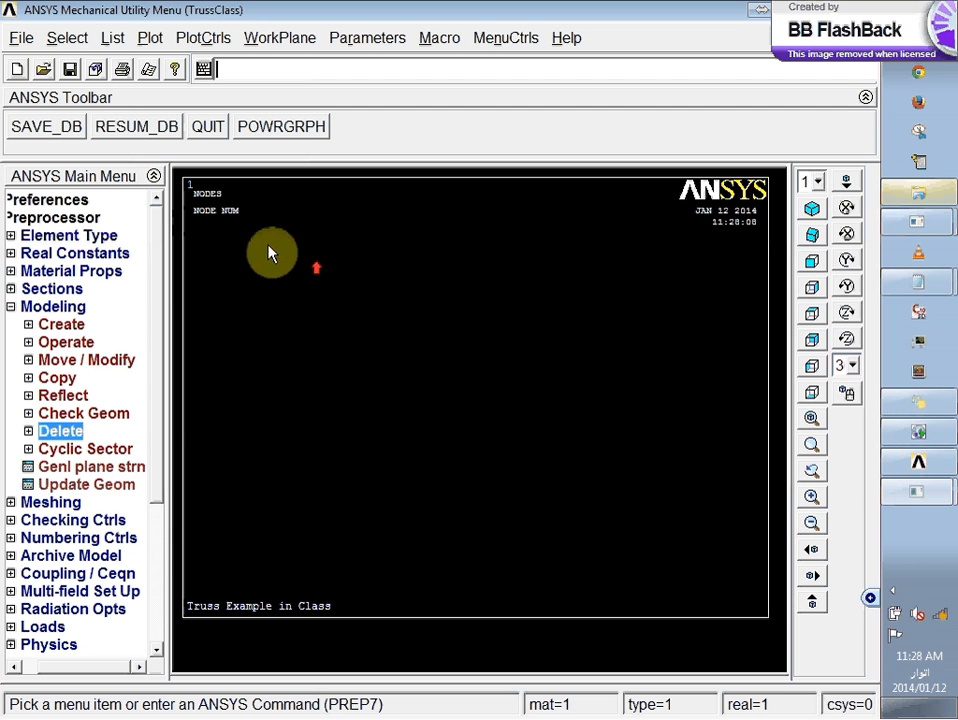
- Set the element and attribute numbering to Element numbers in the plot numbering controls, keeping node numbers on and Replot selected
{"action": "left_click", "coordinate": [192, 38]}
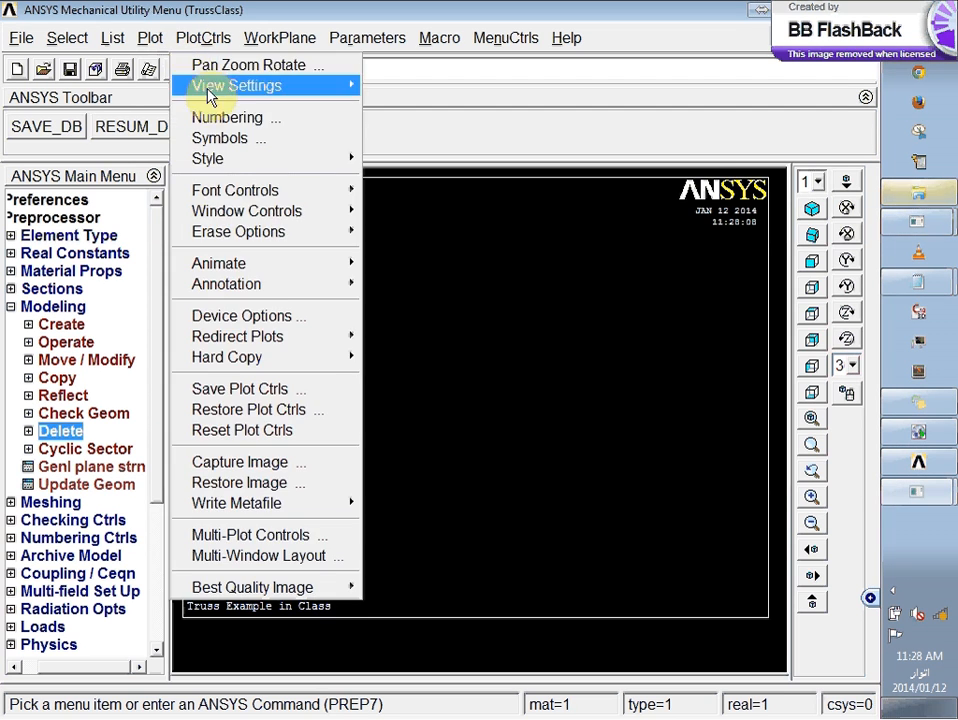
{"action": "left_click", "coordinate": [224, 116]}
{"action": "left_click", "coordinate": [605, 362]}
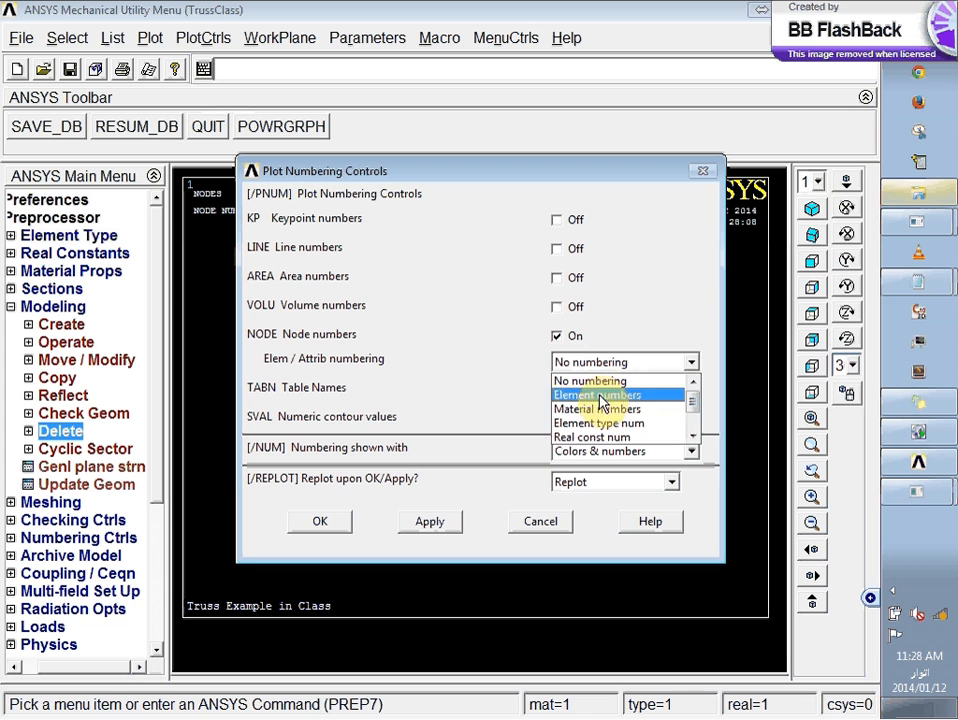
{"action": "left_click", "coordinate": [612, 393]}
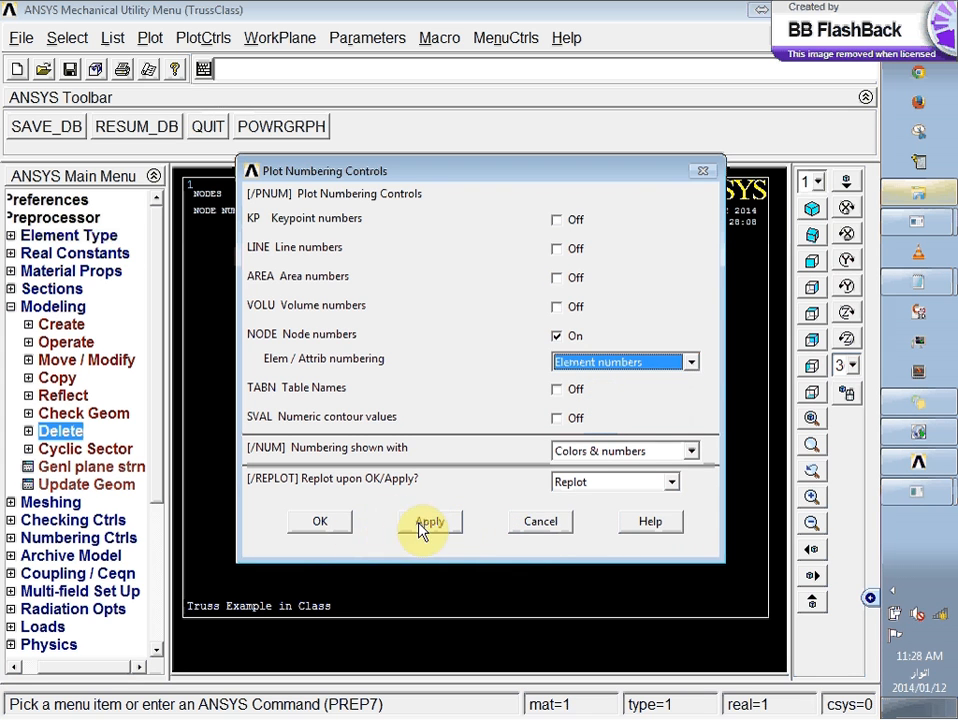
{"action": "left_click", "coordinate": [321, 522]}
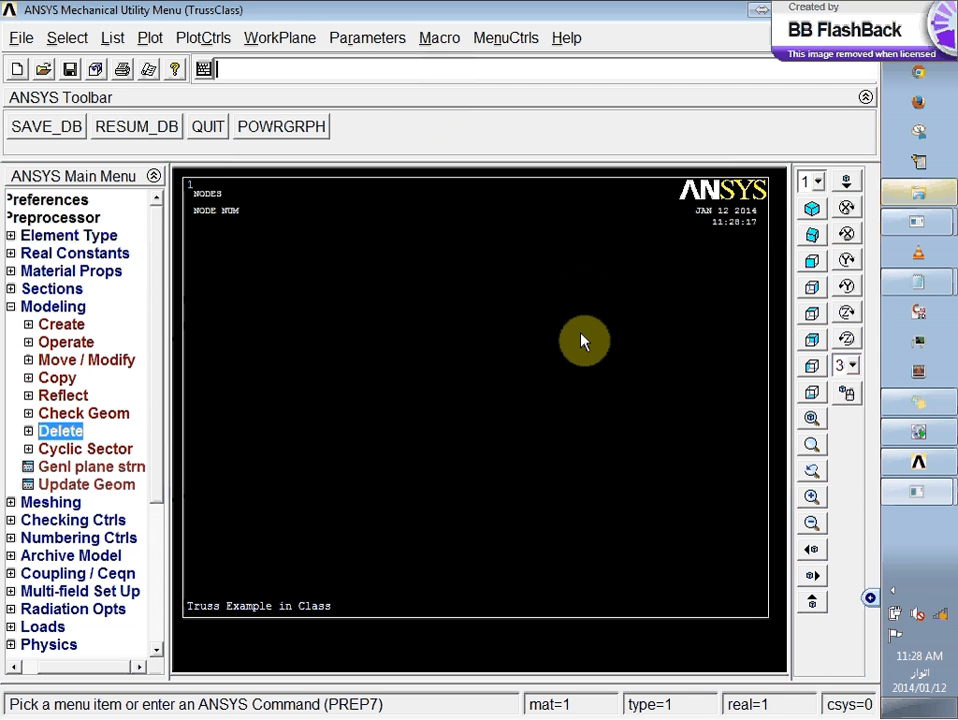
- Plot the nodes again and replot the graphics window twice to check the display
{"action": "left_click", "coordinate": [150, 37]}
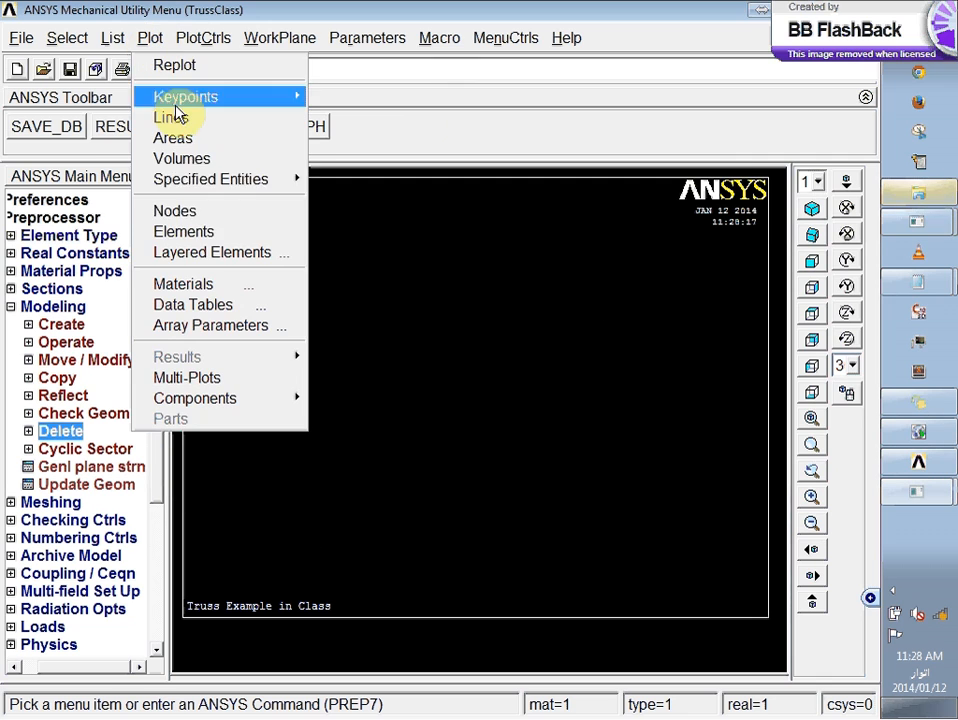
{"action": "left_click", "coordinate": [206, 213]}
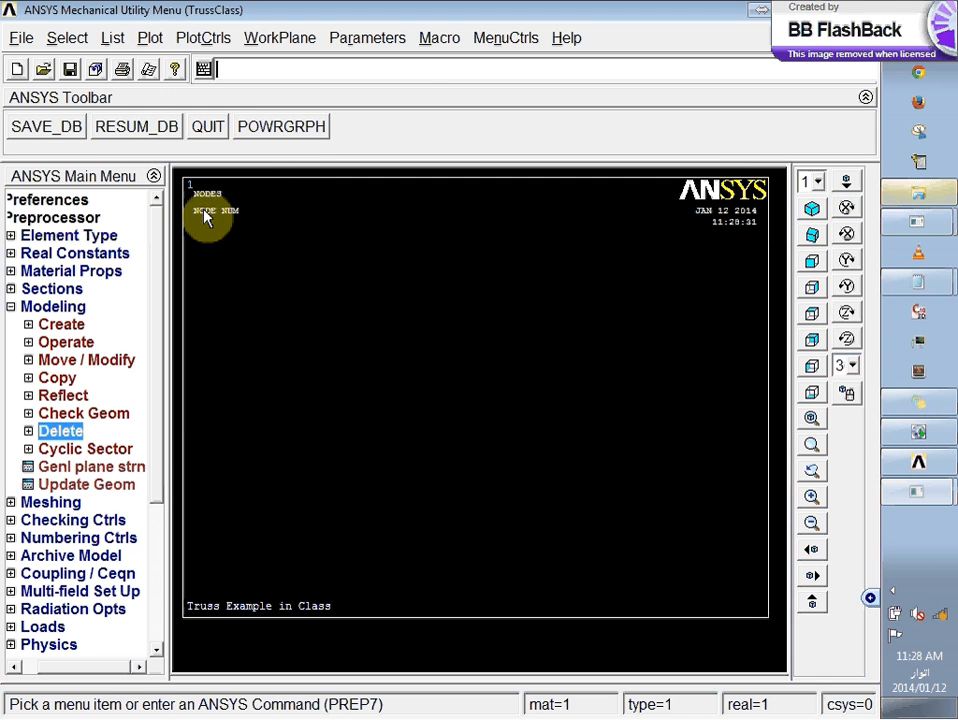
{"action": "right_click", "coordinate": [316, 262]}
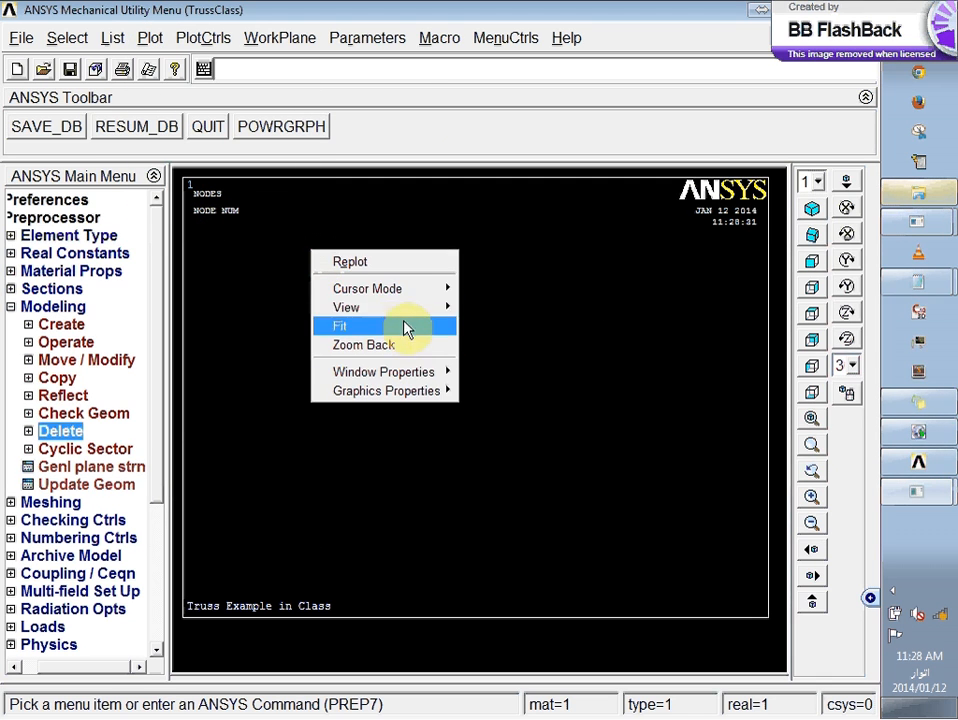
{"action": "left_click", "coordinate": [362, 263]}
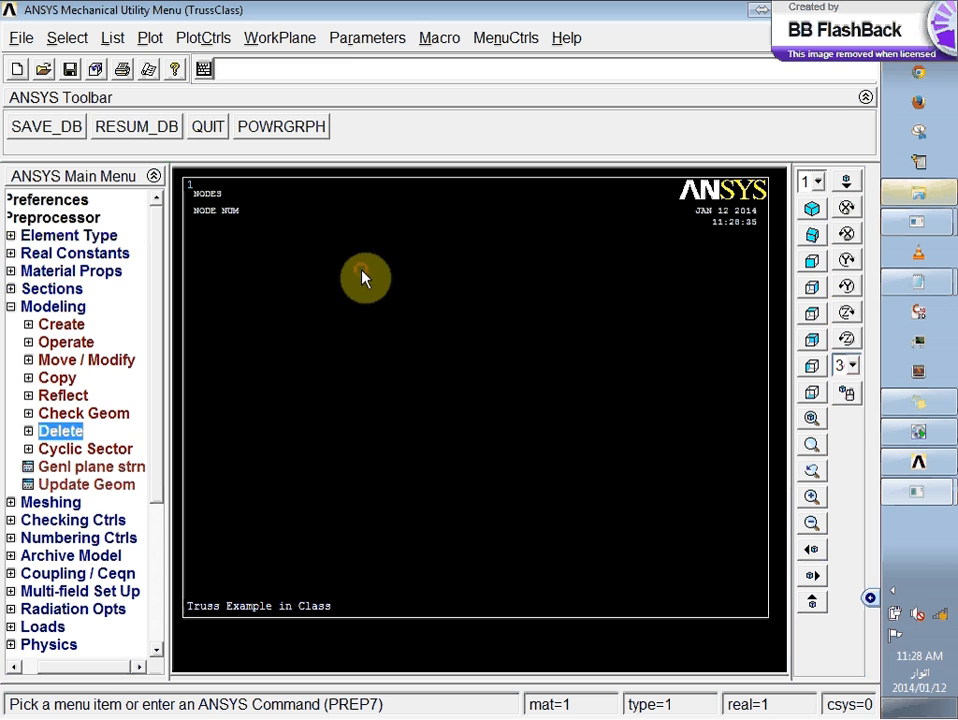
{"action": "right_click", "coordinate": [358, 362]}
{"action": "left_click", "coordinate": [387, 368]}
{"action": "left_click", "coordinate": [31, 326]}
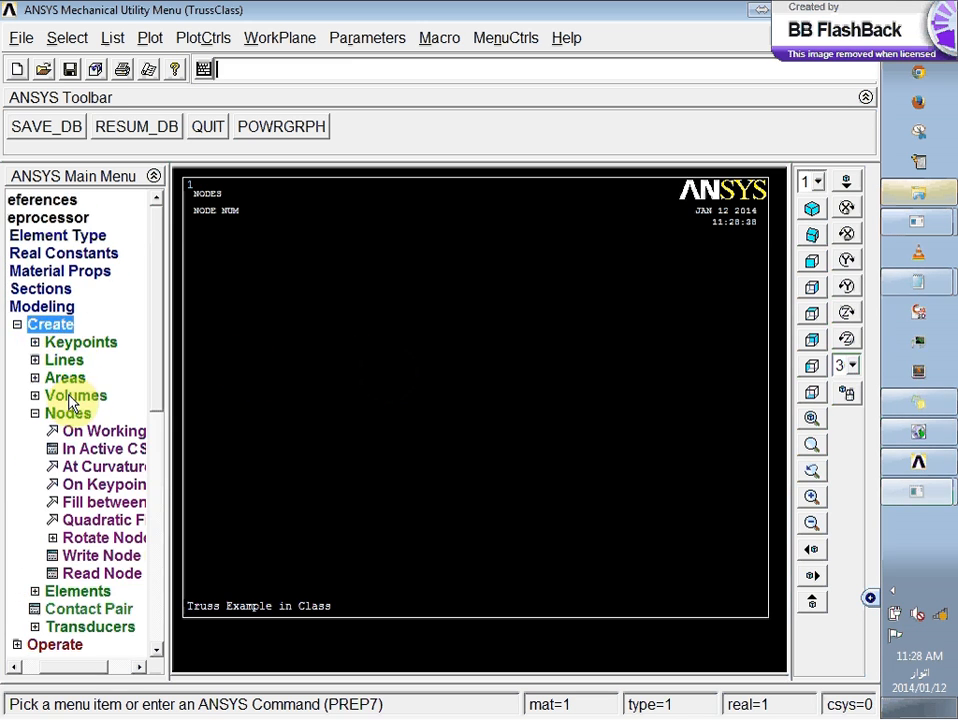
{"action": "left_click", "coordinate": [79, 456]}
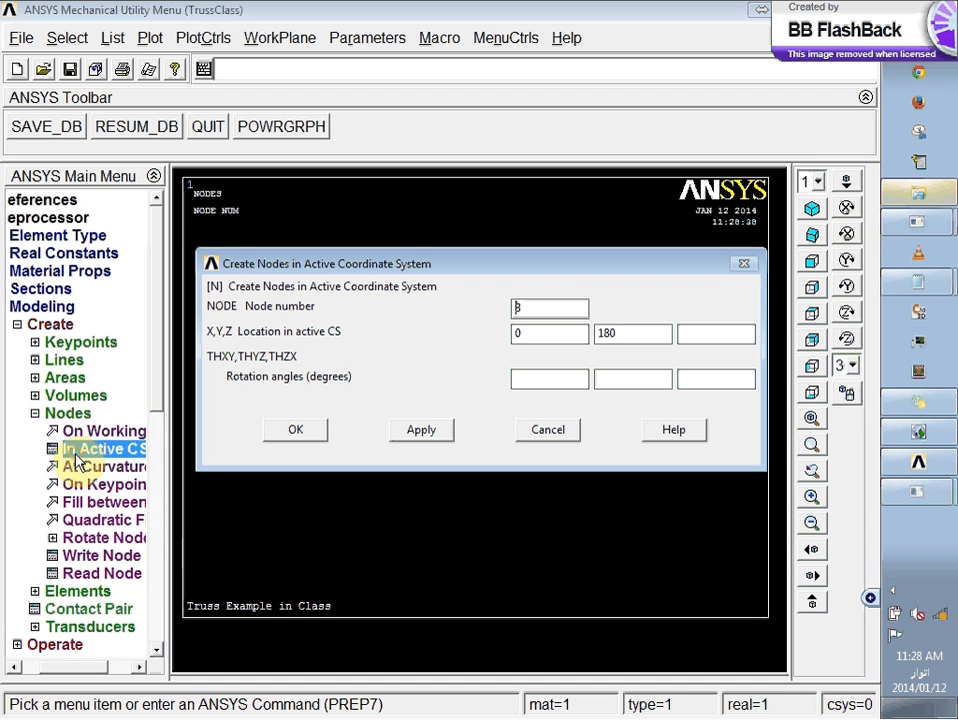
{"action": "left_click", "coordinate": [547, 432]}
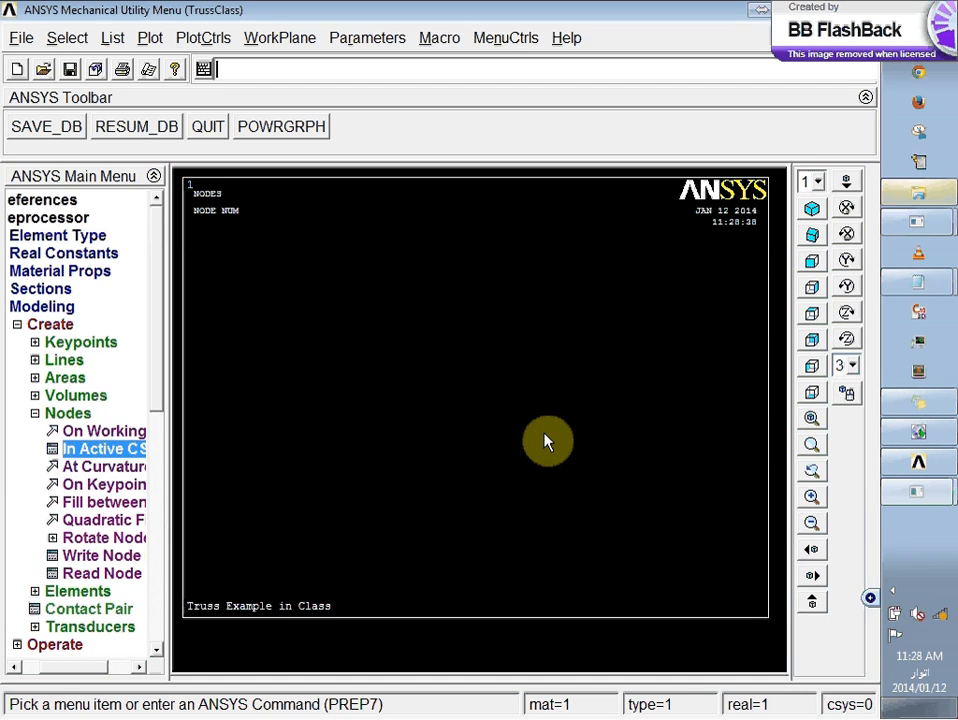
{"action": "left_click", "coordinate": [35, 413]}
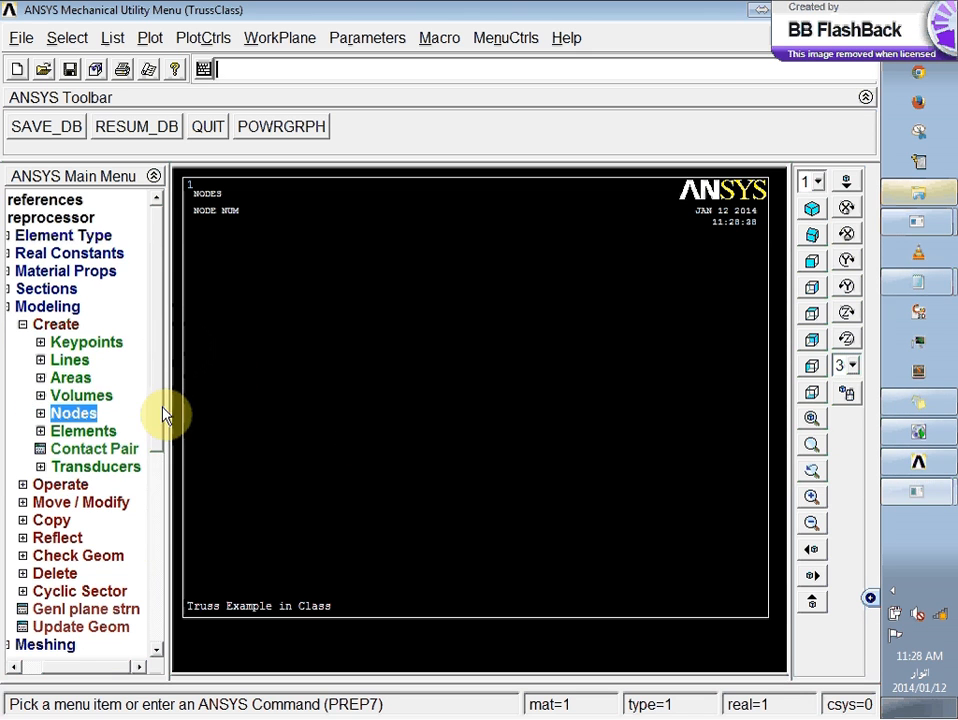
- Switch the graphics window to the isometric view and plot the nodes
{"action": "scroll", "coordinate": [156, 417], "scroll_direction": "down", "scroll_amount": 1}
{"action": "right_click", "coordinate": [423, 420]}
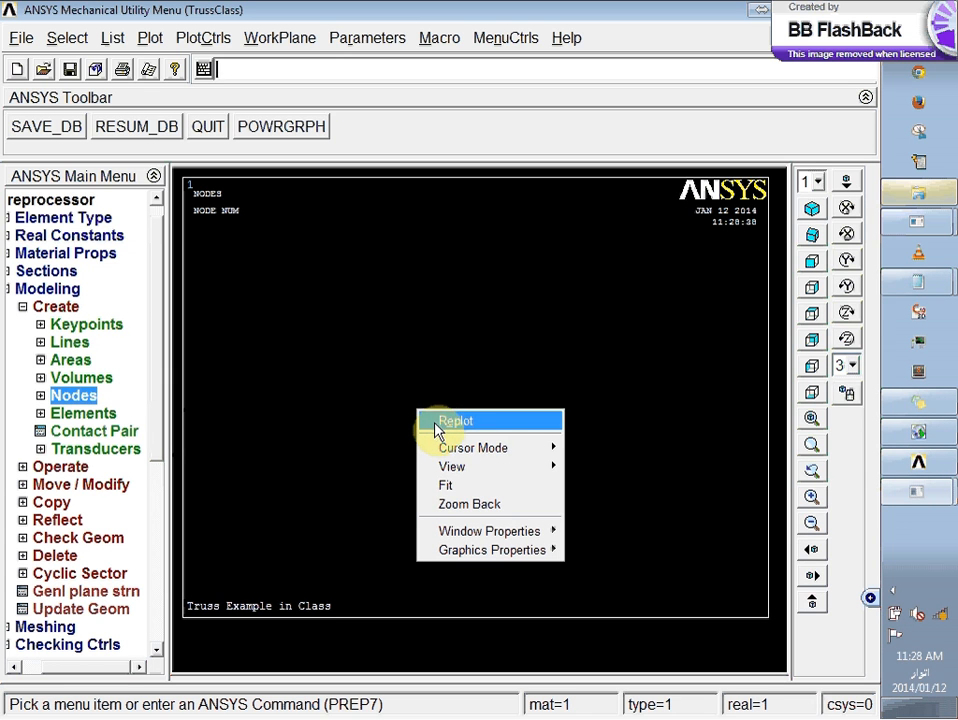
{"action": "mouse_move", "coordinate": [455, 466]}
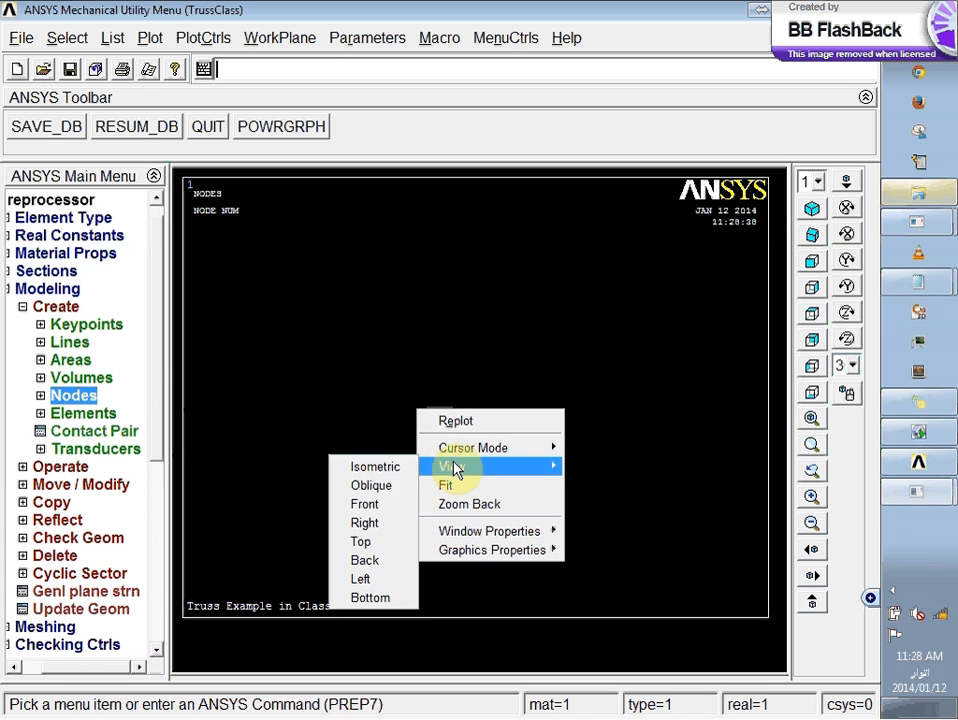
{"action": "left_click", "coordinate": [398, 466]}
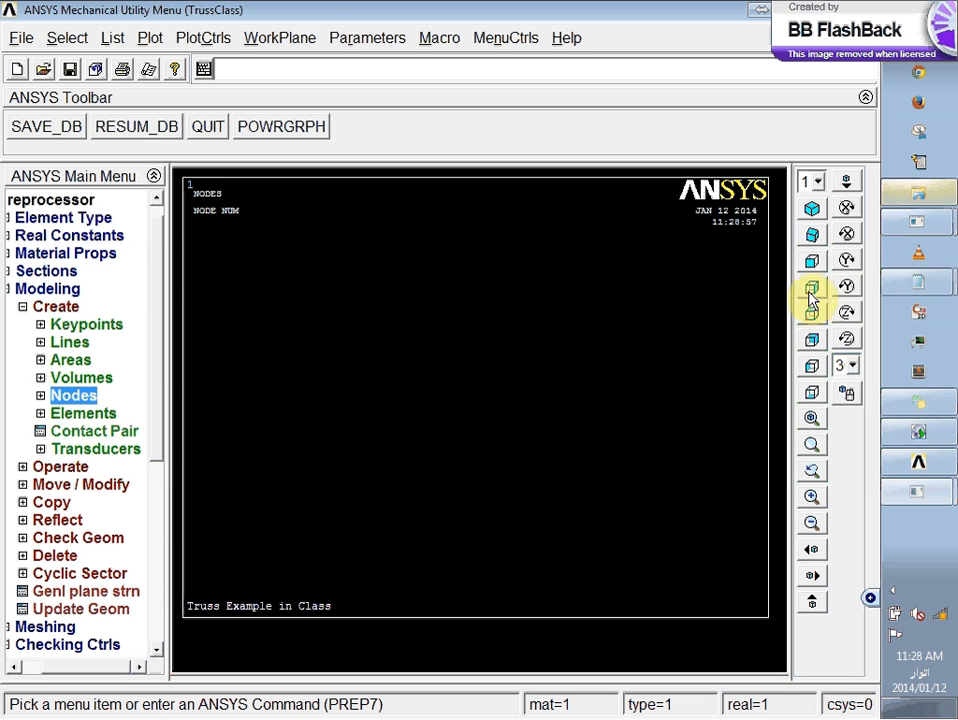
{"action": "left_click", "coordinate": [810, 222]}
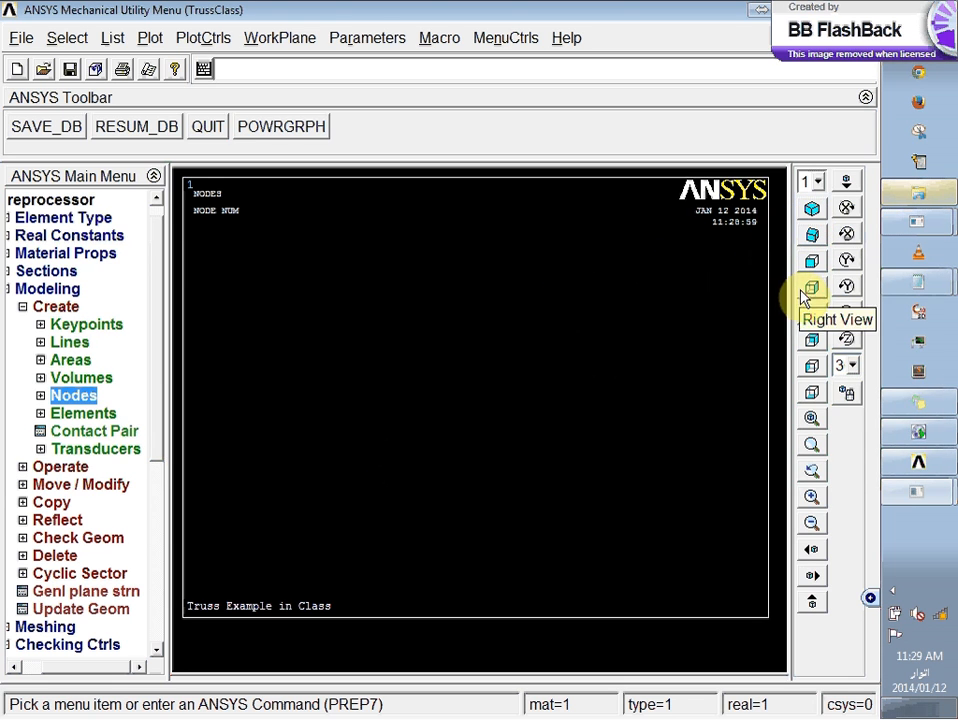
{"action": "left_click", "coordinate": [148, 38]}
{"action": "left_click", "coordinate": [192, 209]}
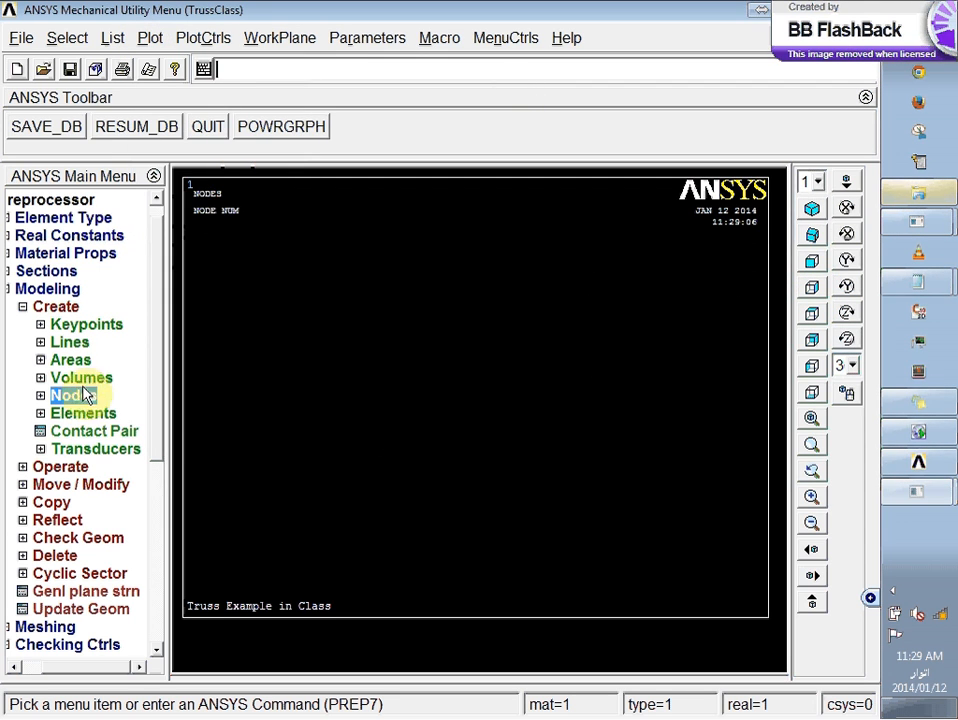
- Define the element attributes as type 1 LINK180, material 1, real constant set 1, coordinate system 0, no section and Straight line shape
{"action": "left_click", "coordinate": [23, 309]}
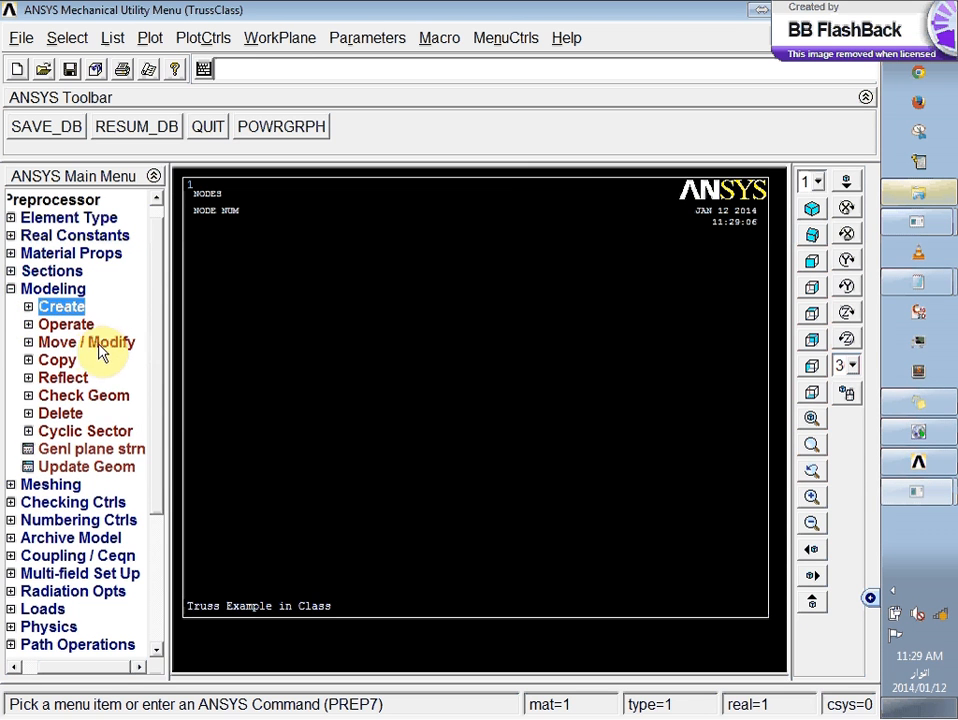
{"action": "left_click", "coordinate": [28, 307]}
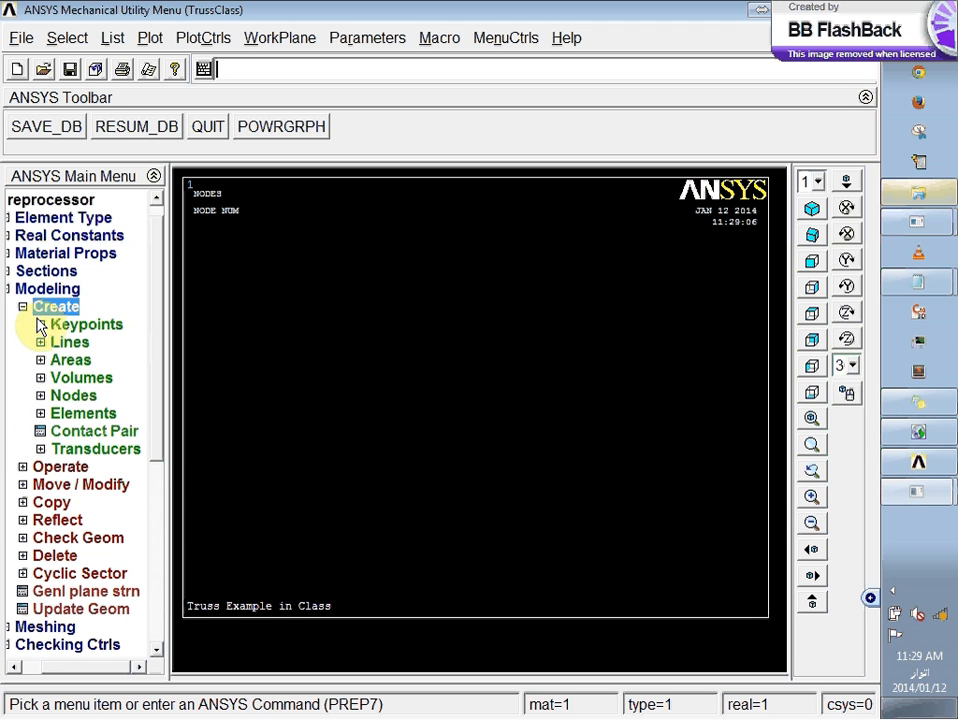
{"action": "left_click", "coordinate": [40, 415]}
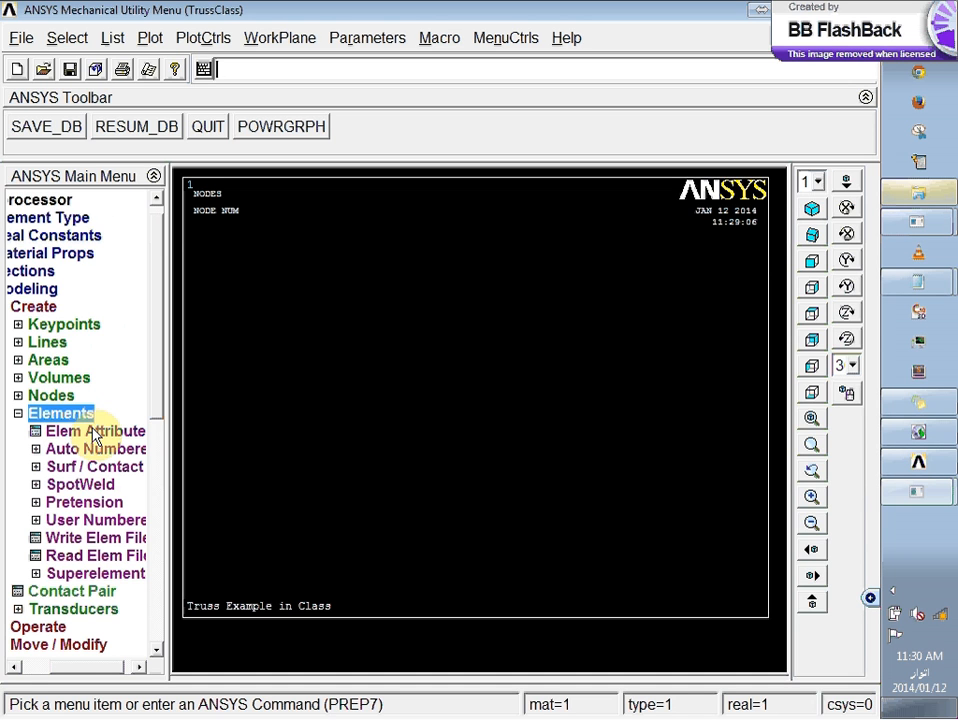
{"action": "left_click", "coordinate": [96, 434]}
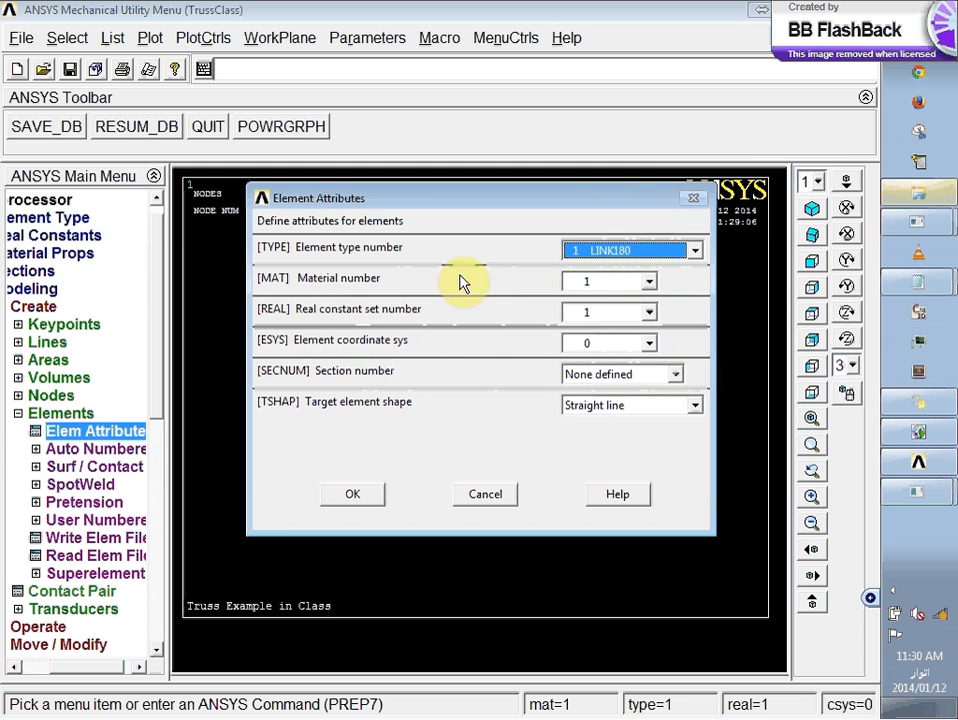
{"action": "left_click", "coordinate": [674, 375]}
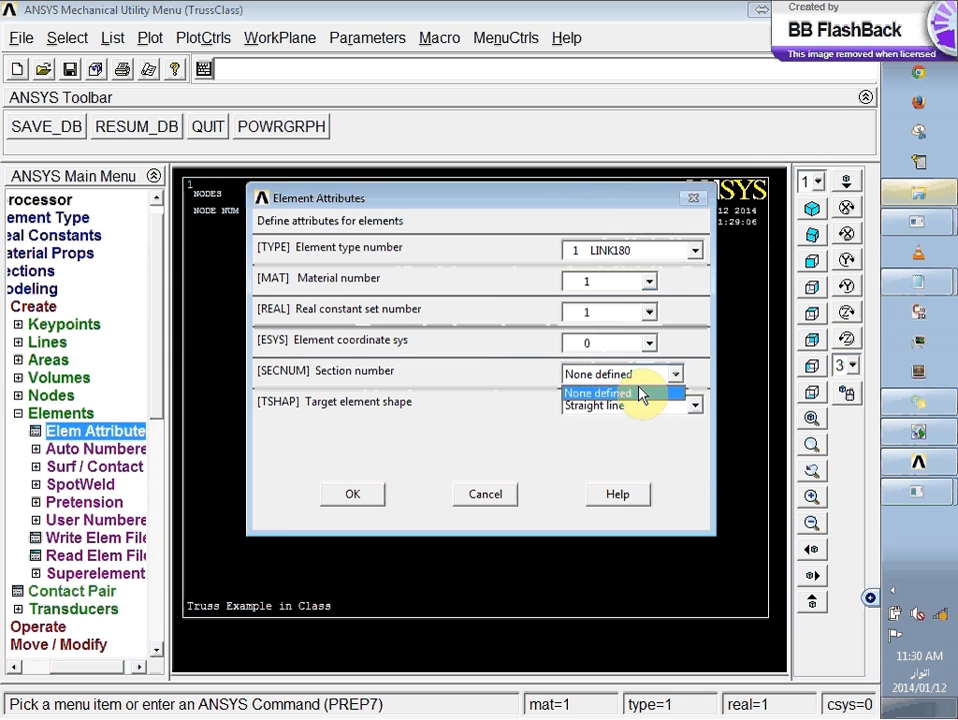
{"action": "left_click", "coordinate": [417, 459]}
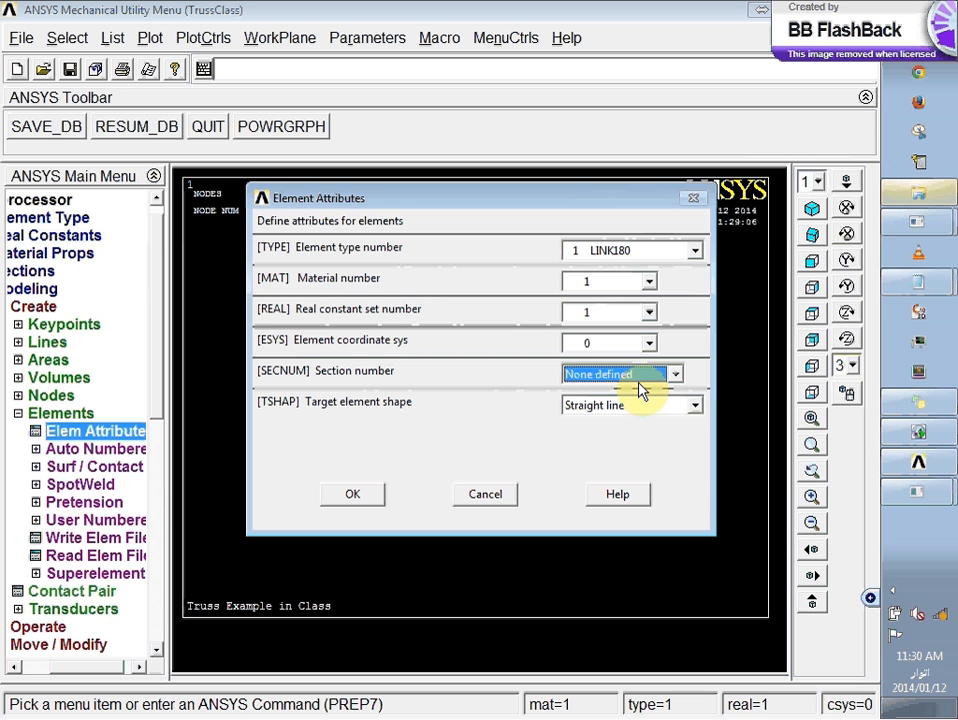
{"action": "left_click", "coordinate": [358, 497]}
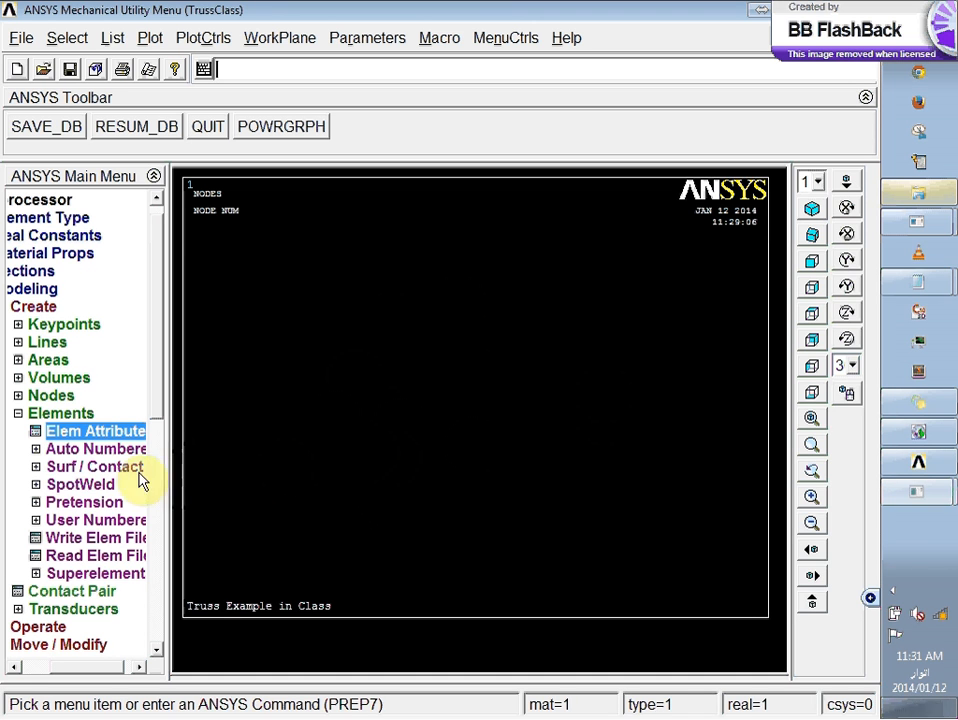
- Expand the Auto Numbered options for creating elements
{"action": "left_click", "coordinate": [34, 452]}
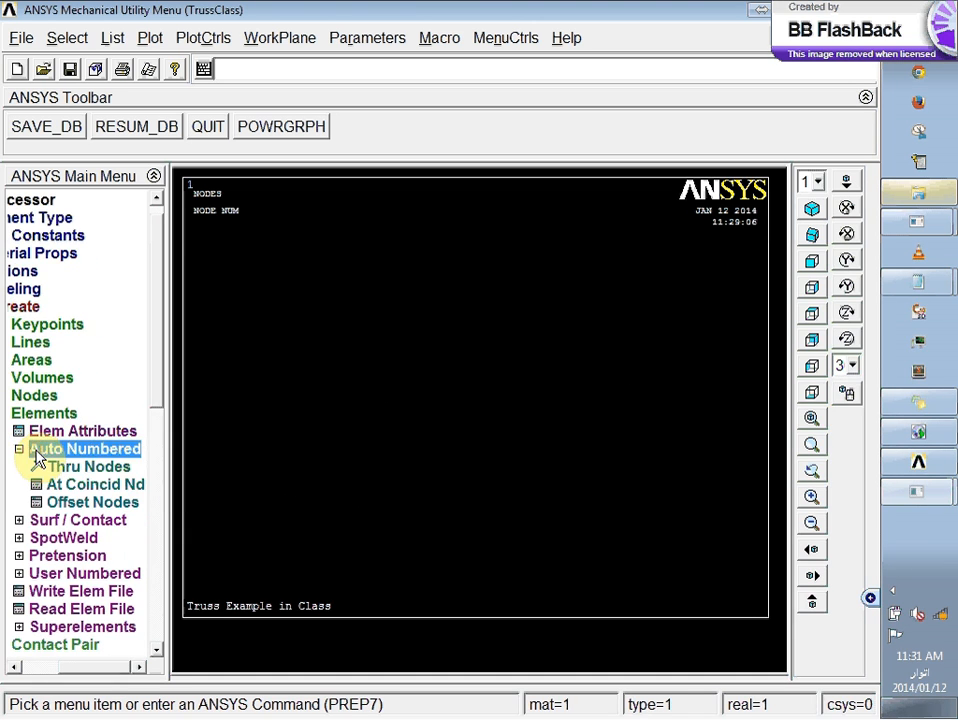
{"action": "left_click", "coordinate": [88, 467]}
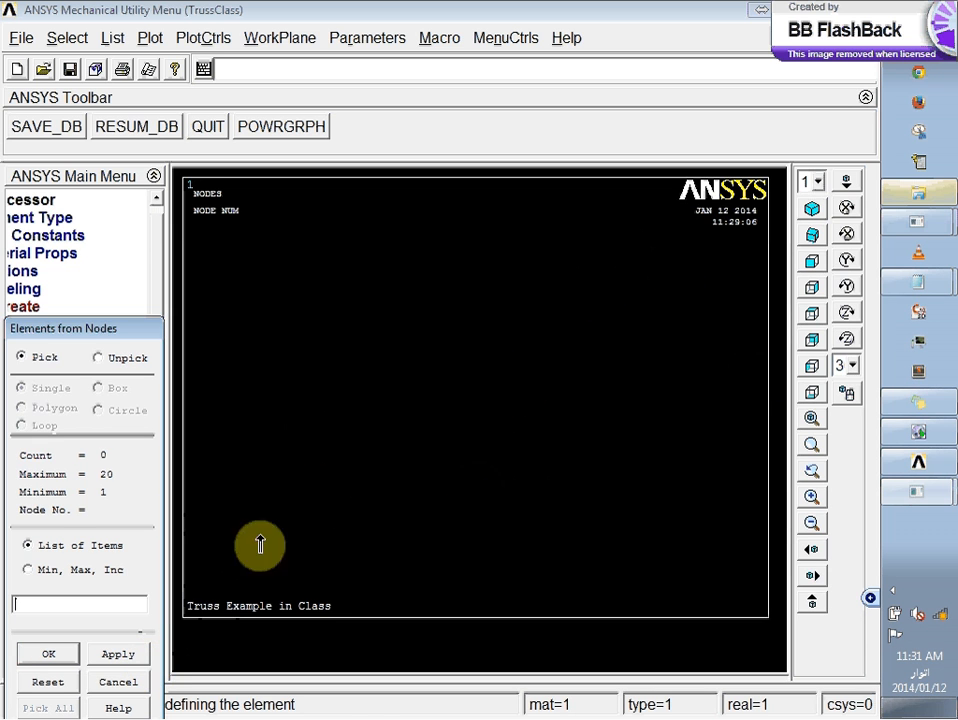
{"action": "left_click", "coordinate": [117, 680]}
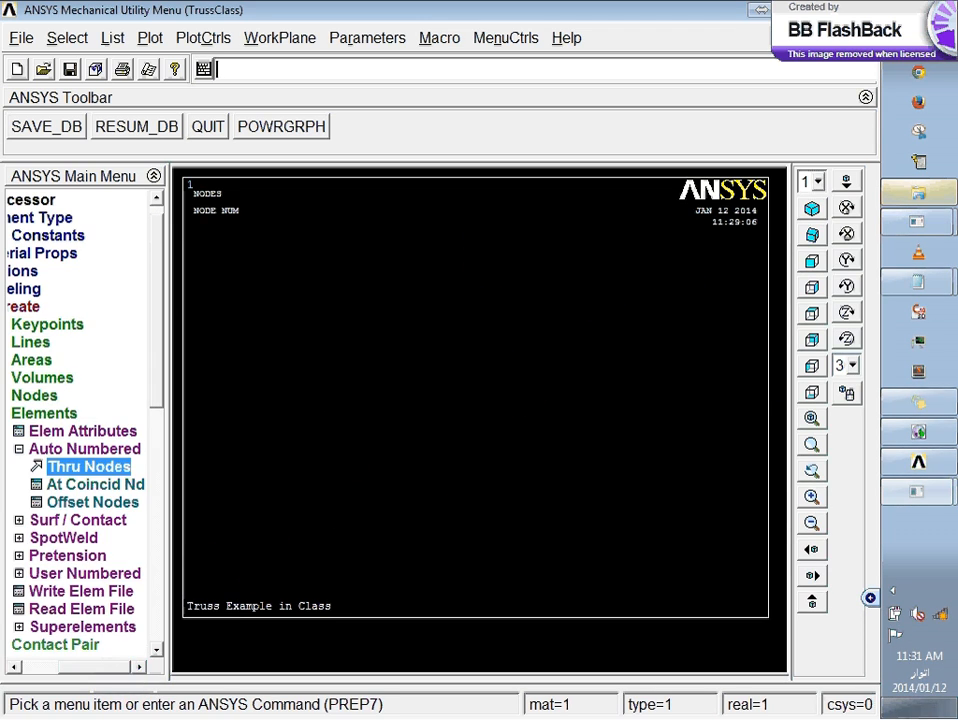
{"action": "left_click", "coordinate": [817, 9]}
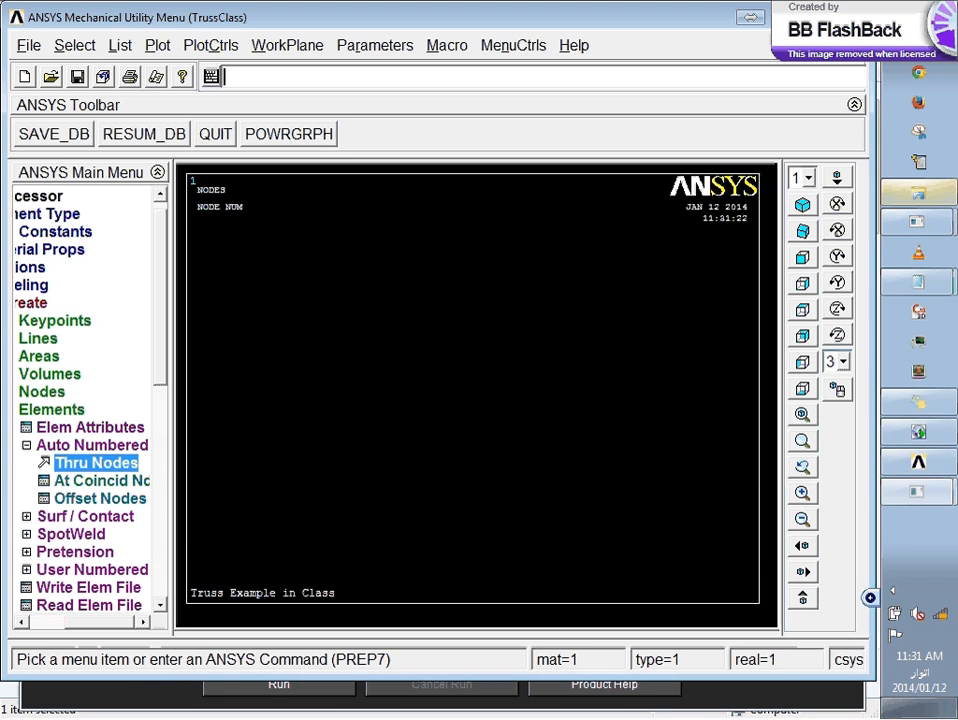
{"action": "left_click", "coordinate": [811, 13]}
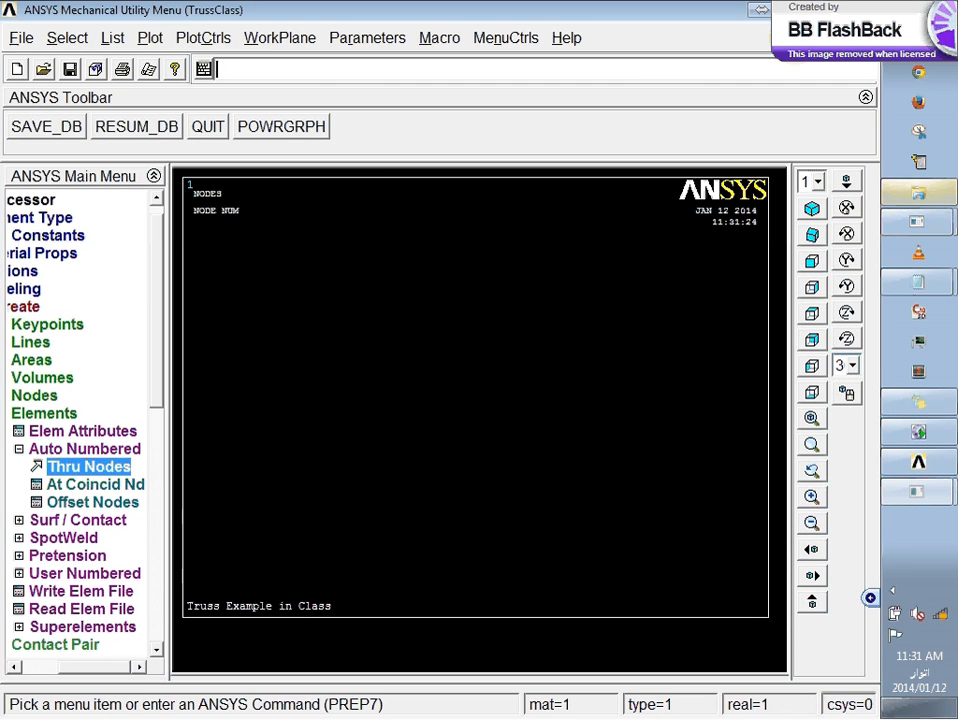
- Plot the nodes and turn off node numbers in the plot numbering controls
{"action": "left_click", "coordinate": [146, 40]}
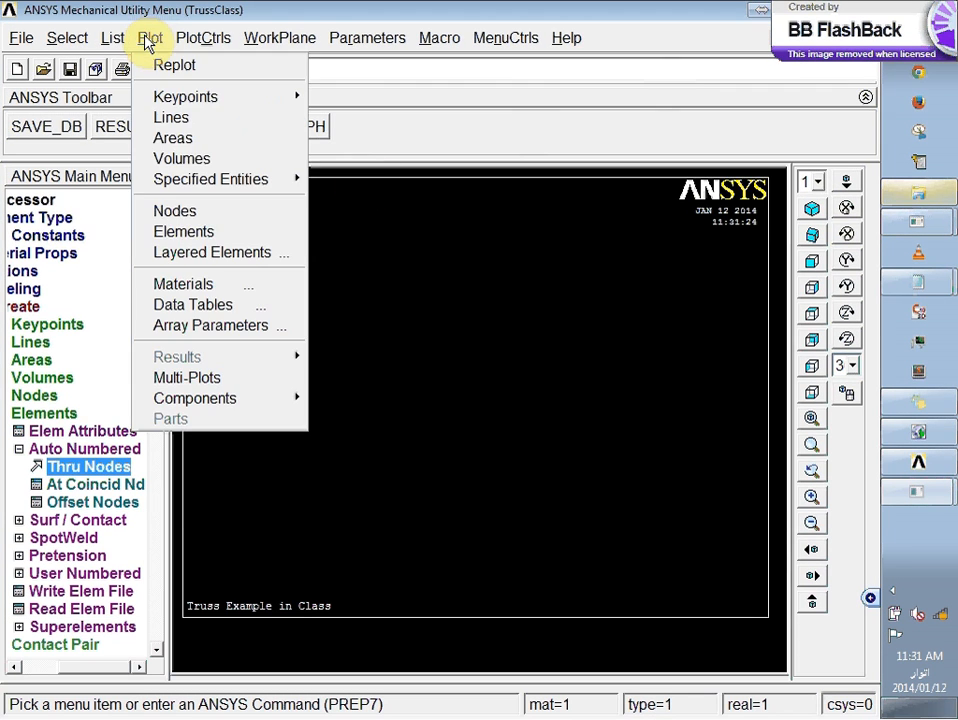
{"action": "left_click", "coordinate": [197, 212]}
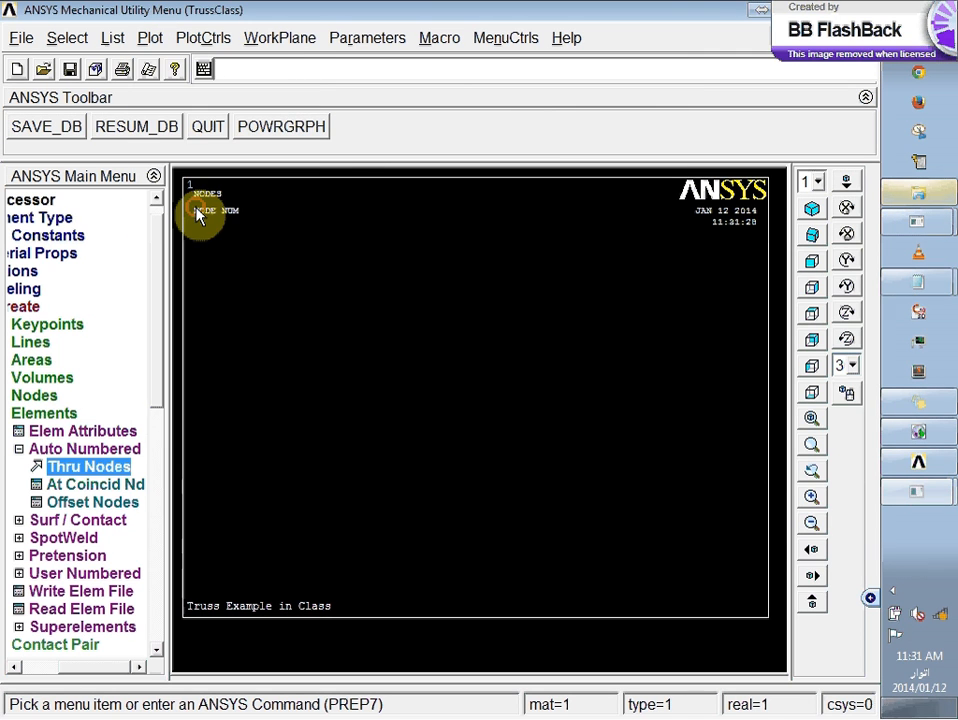
{"action": "left_click", "coordinate": [201, 42]}
{"action": "left_click", "coordinate": [207, 118]}
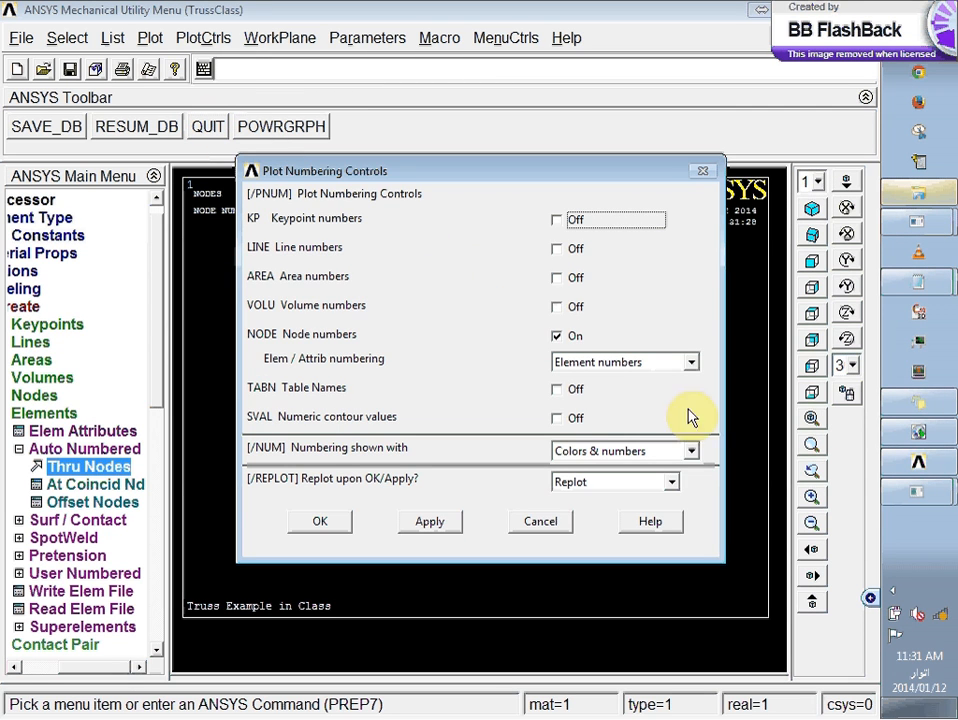
{"action": "left_click", "coordinate": [560, 337]}
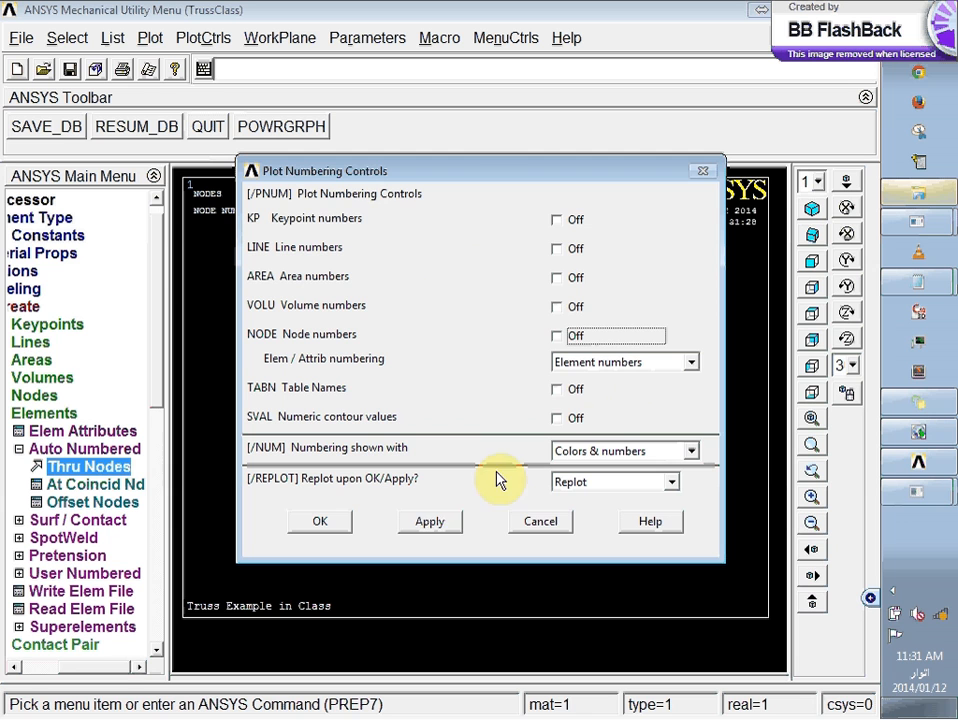
{"action": "left_click", "coordinate": [432, 521]}
{"action": "left_click", "coordinate": [324, 525]}
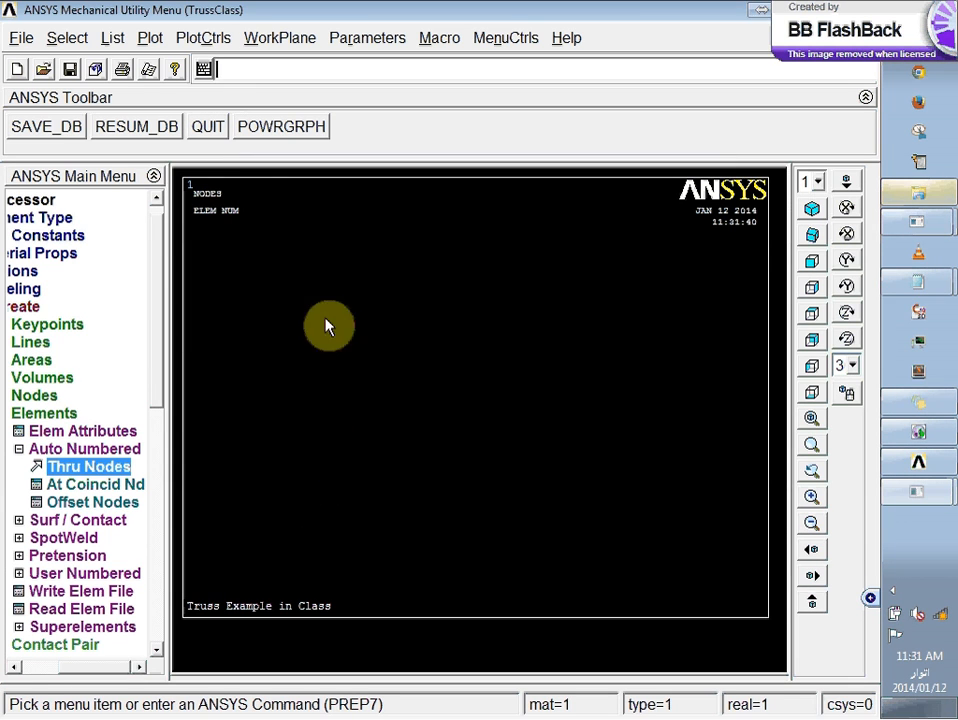
- Set the element/attribute numbering to No numbering in the plot numbering controls
{"action": "left_click", "coordinate": [200, 38]}
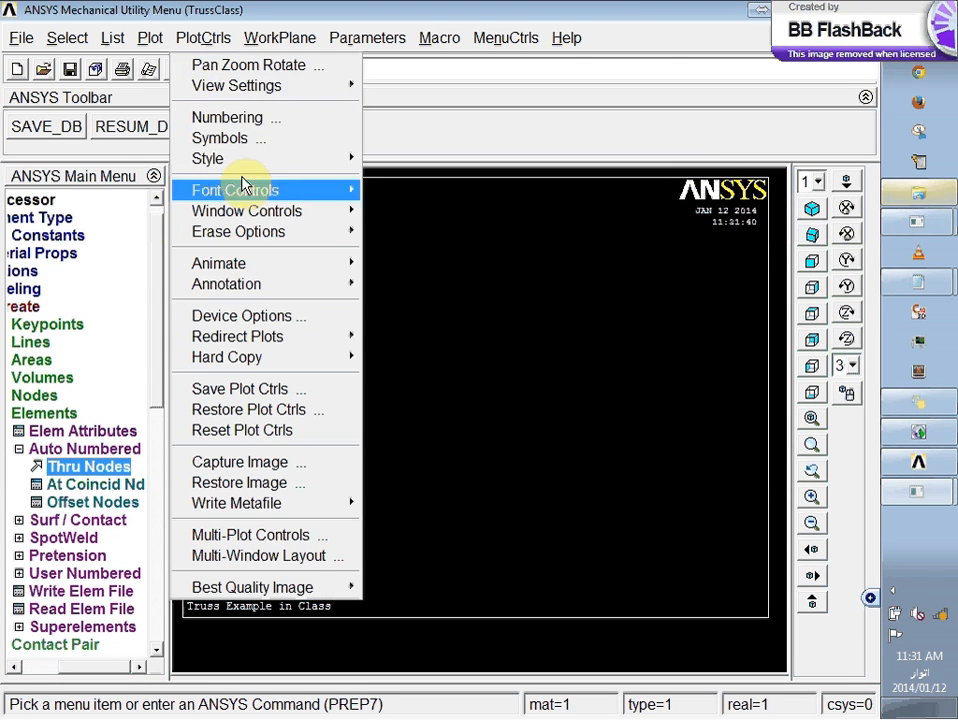
{"action": "left_click", "coordinate": [242, 121]}
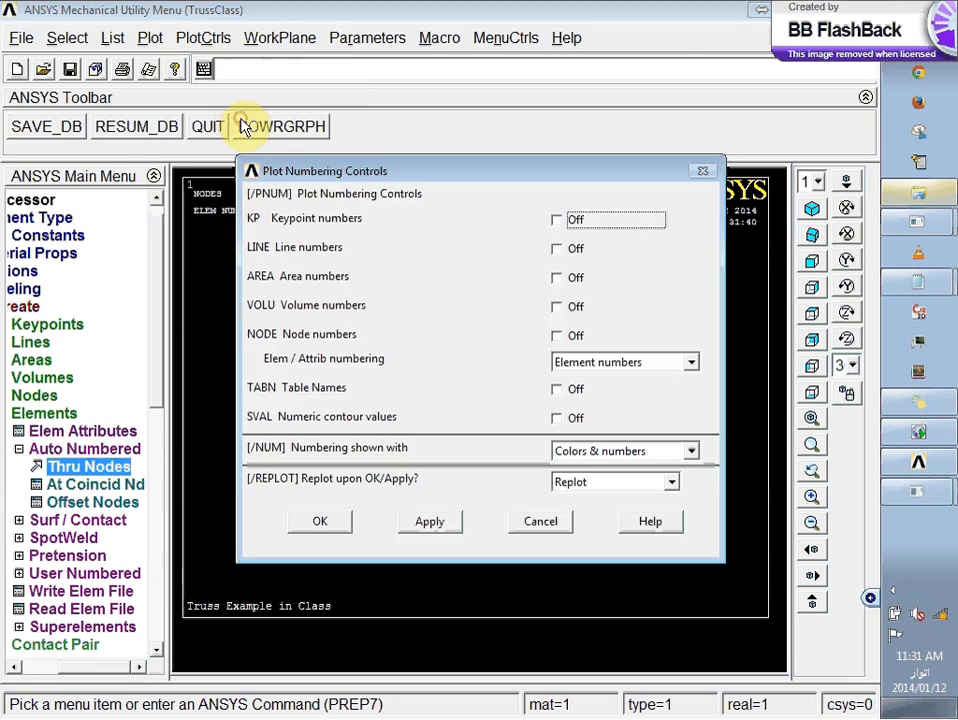
{"action": "left_click", "coordinate": [574, 363]}
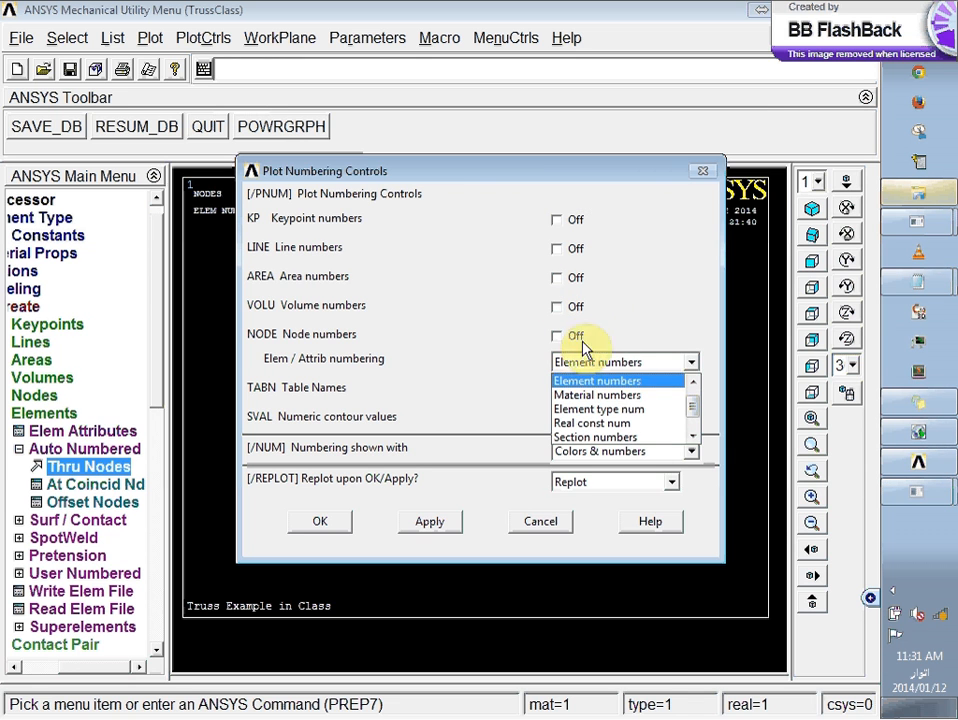
{"action": "left_click", "coordinate": [690, 404]}
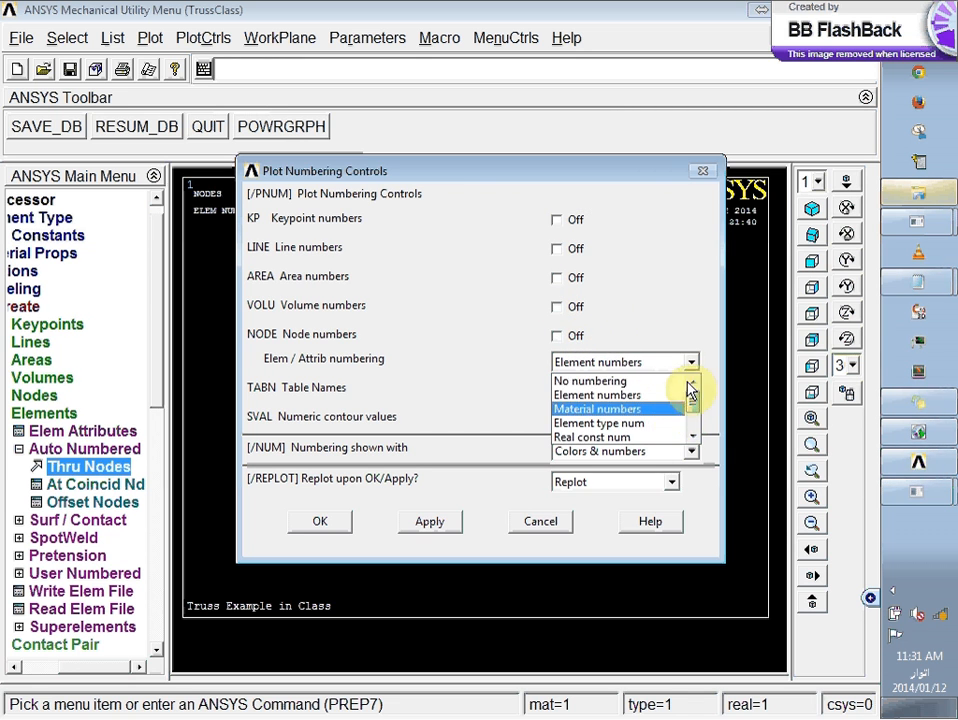
{"action": "left_click", "coordinate": [661, 378]}
{"action": "left_click", "coordinate": [414, 529]}
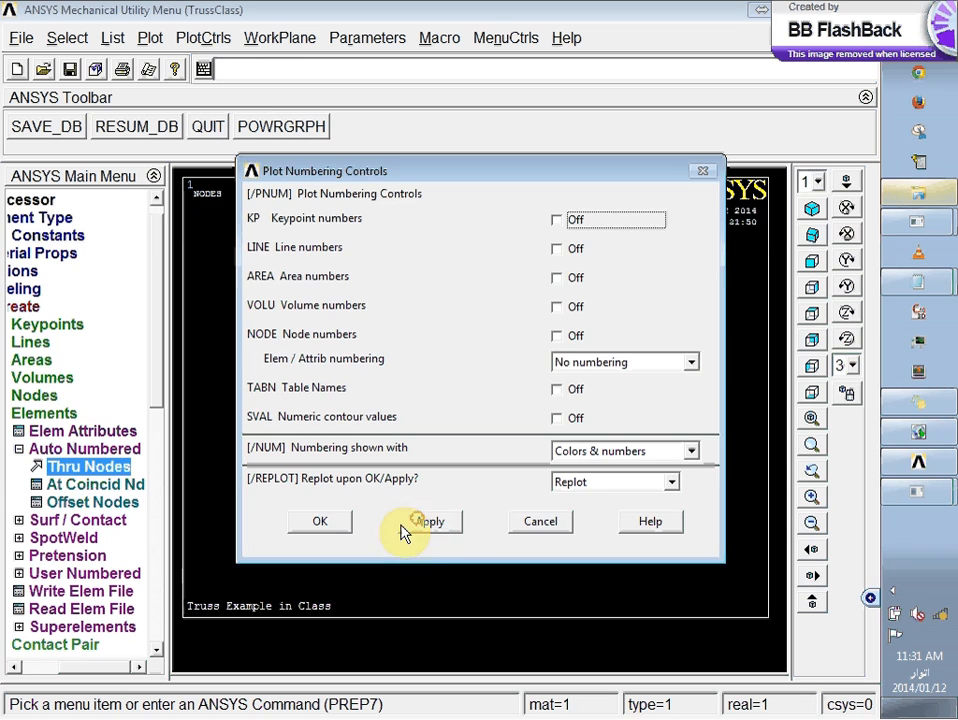
{"action": "left_click", "coordinate": [330, 523]}
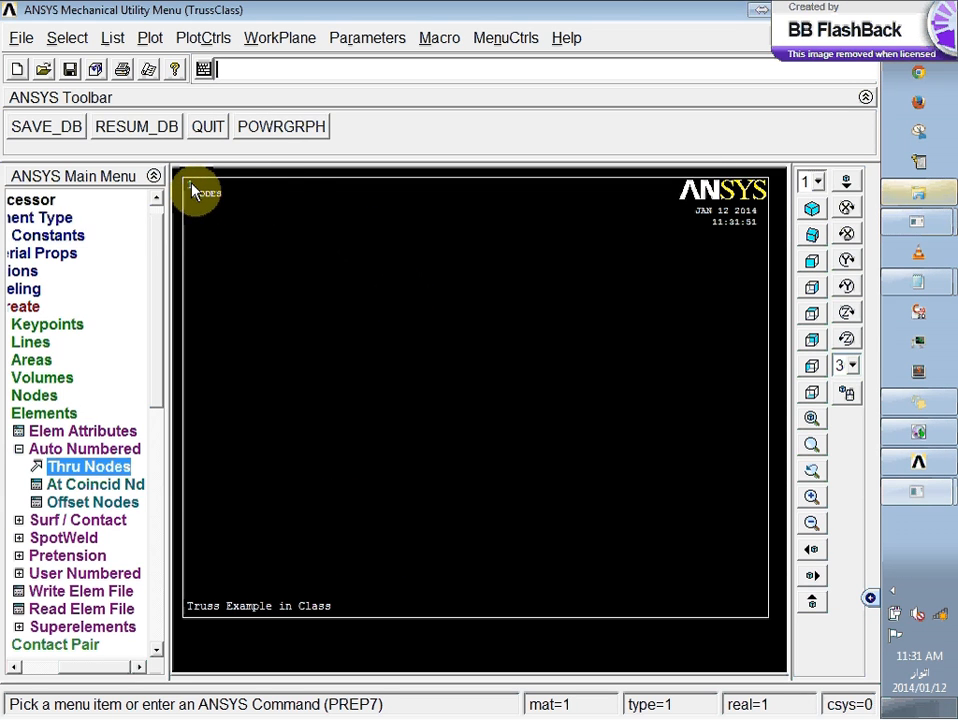
- Fit all nodes in the graphics window and switch to the front view
{"action": "scroll", "coordinate": [192, 186], "scroll_direction": "up", "scroll_amount": 1}
{"action": "left_click", "coordinate": [190, 42]}
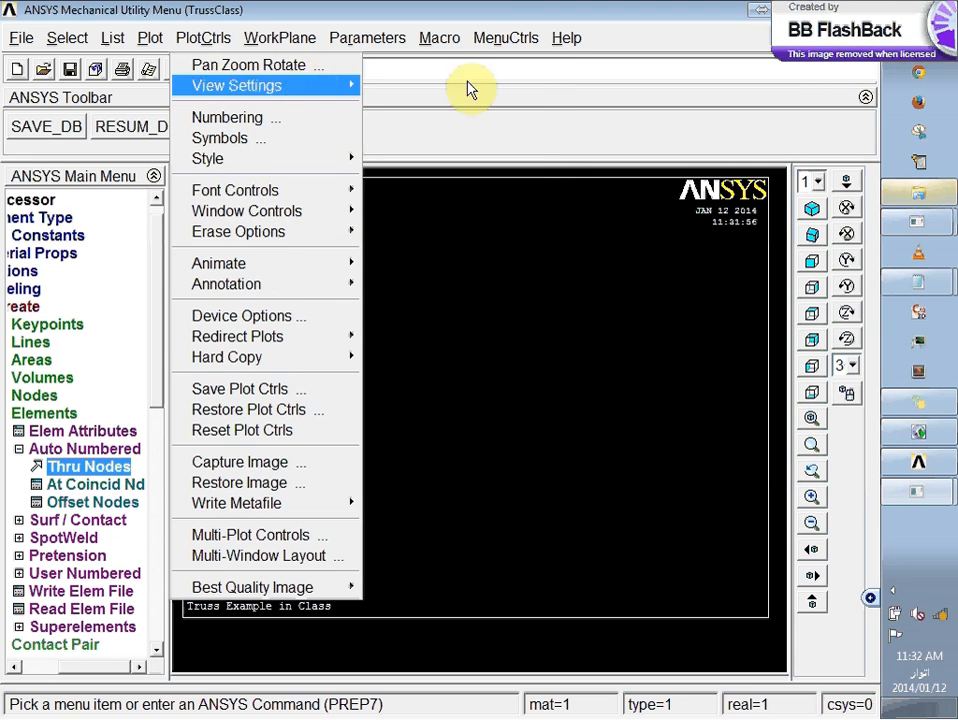
{"action": "left_click", "coordinate": [866, 490]}
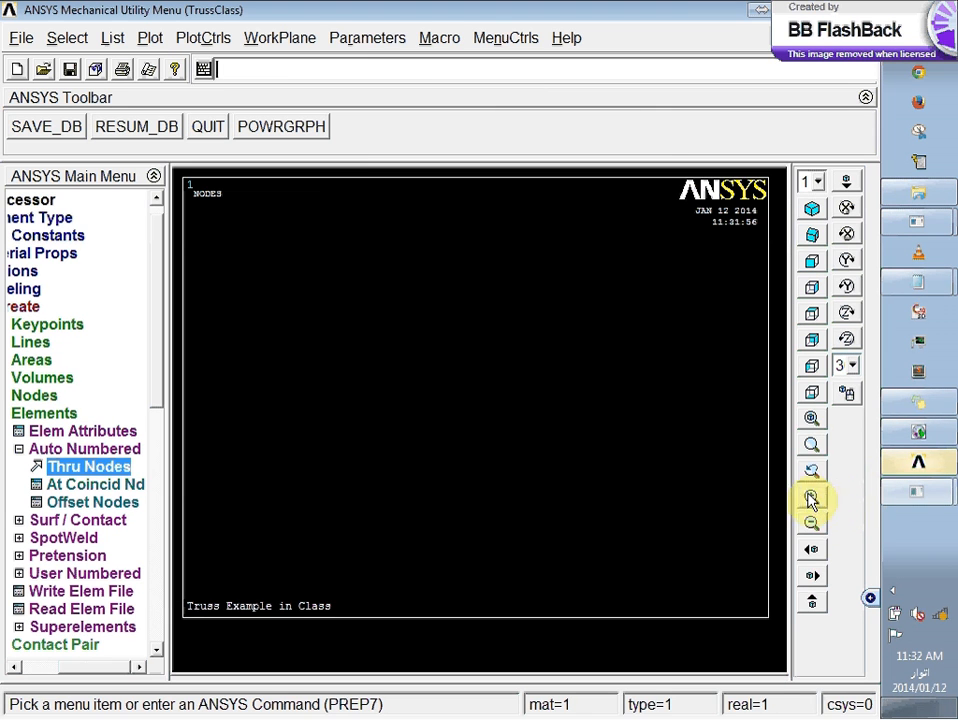
{"action": "left_click", "coordinate": [810, 420]}
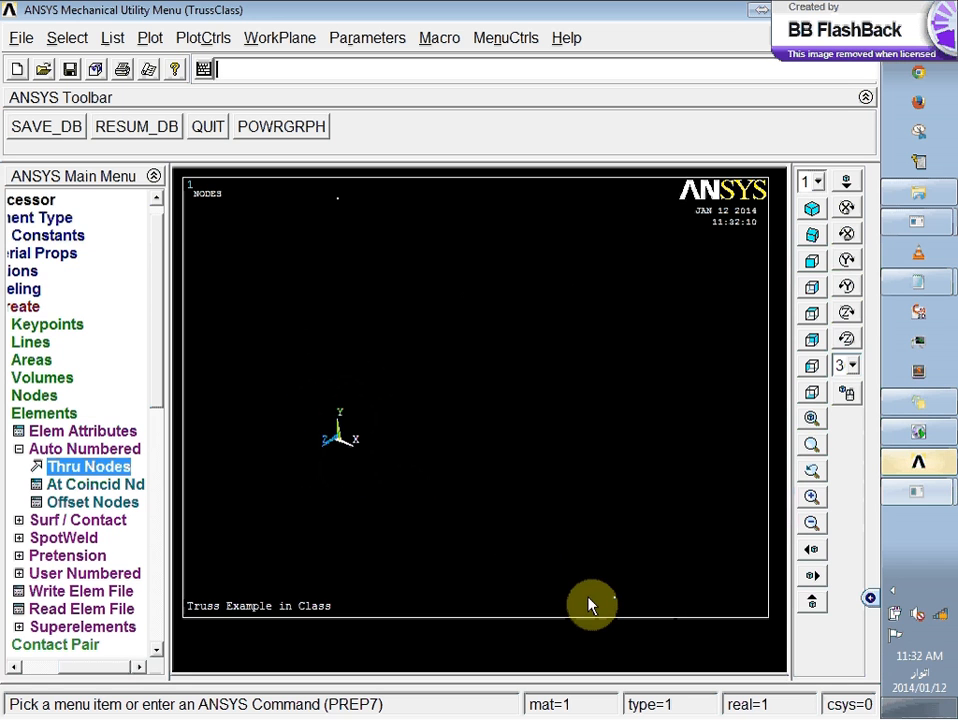
{"action": "left_click", "coordinate": [816, 264]}
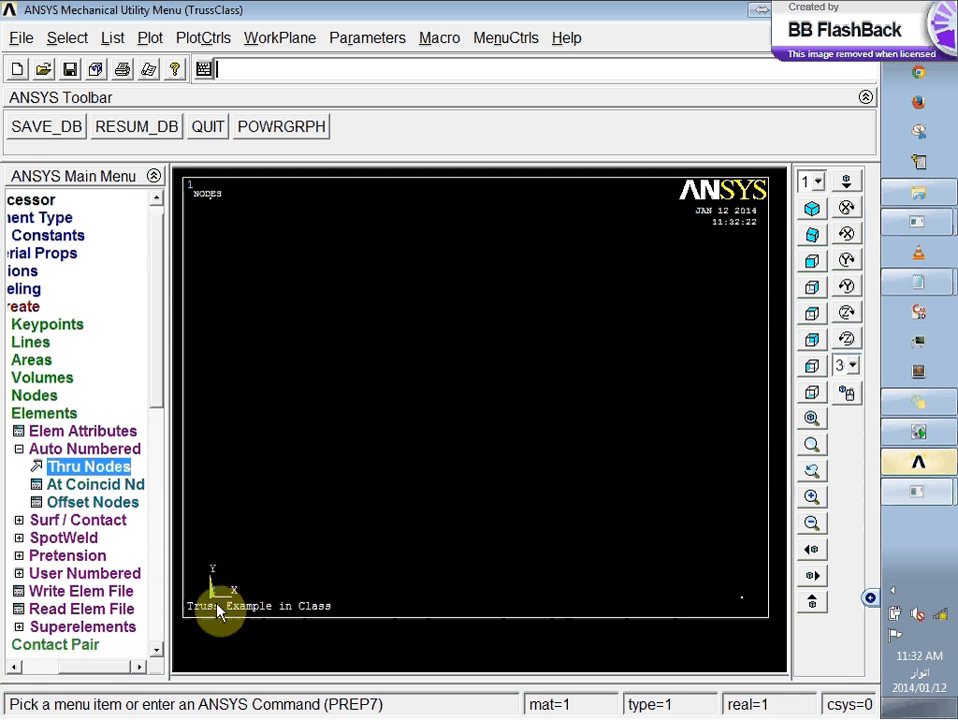
- Turn on node numbers in the plot numbering controls and replot
{"action": "left_click", "coordinate": [195, 40]}
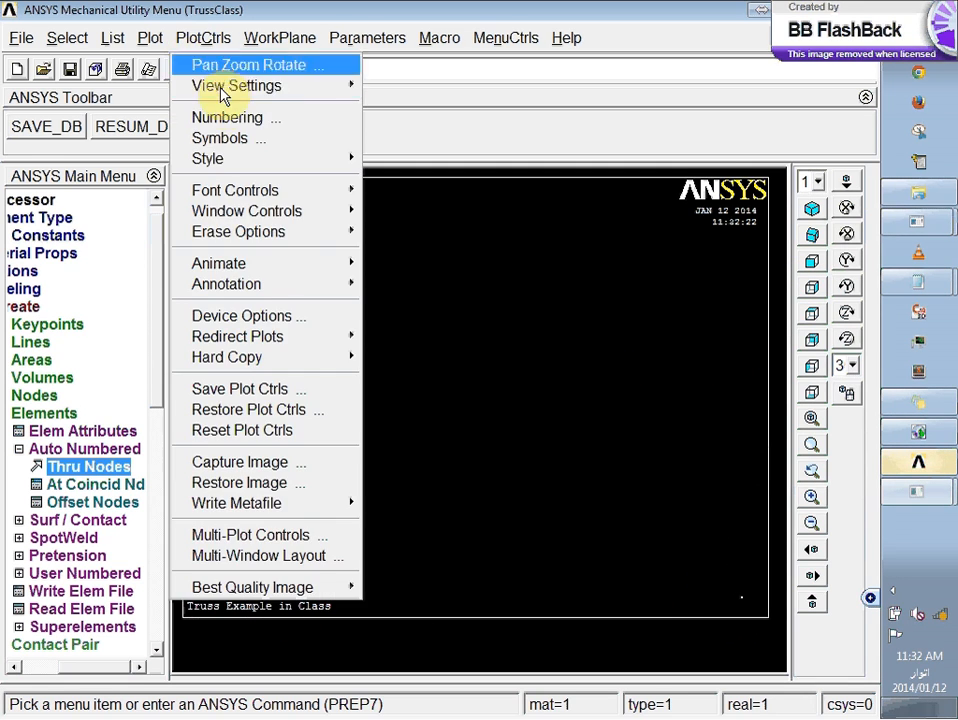
{"action": "left_click", "coordinate": [226, 118]}
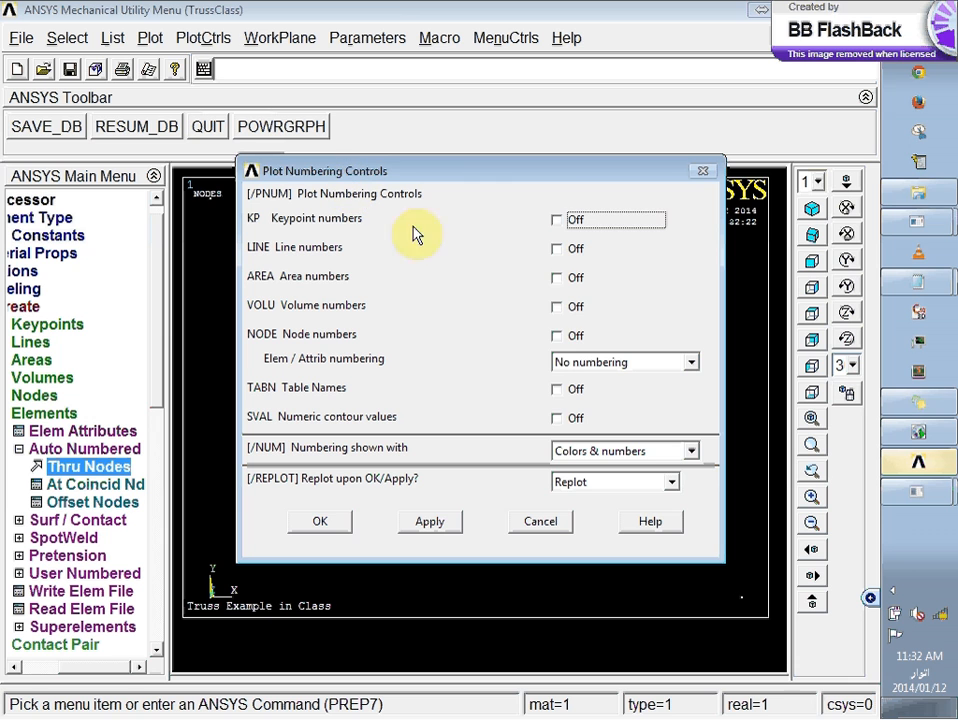
{"action": "left_click", "coordinate": [556, 337]}
{"action": "left_click", "coordinate": [556, 338]}
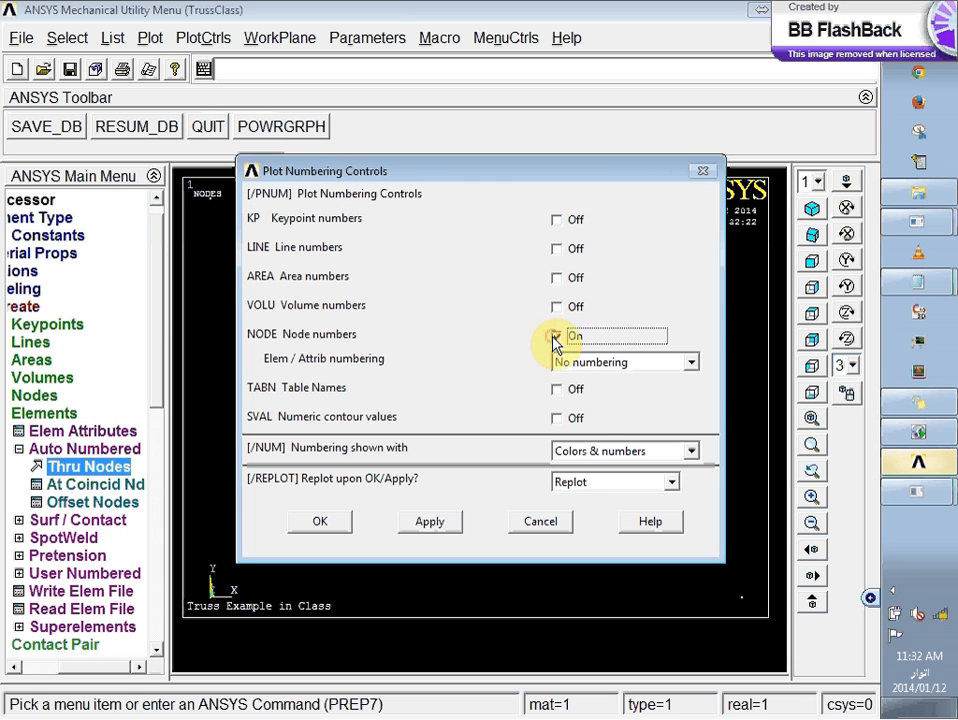
{"action": "left_click", "coordinate": [325, 521]}
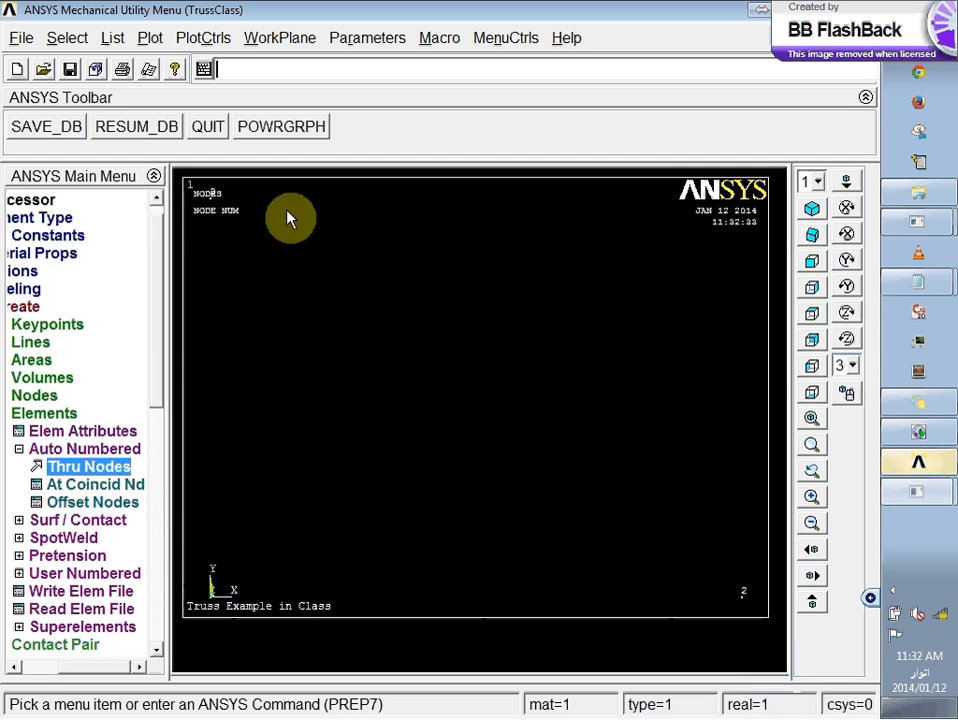
- Create an auto-numbered element through nodes 1 and 2
{"action": "scroll", "coordinate": [473, 398], "scroll_direction": "down", "scroll_amount": 4}
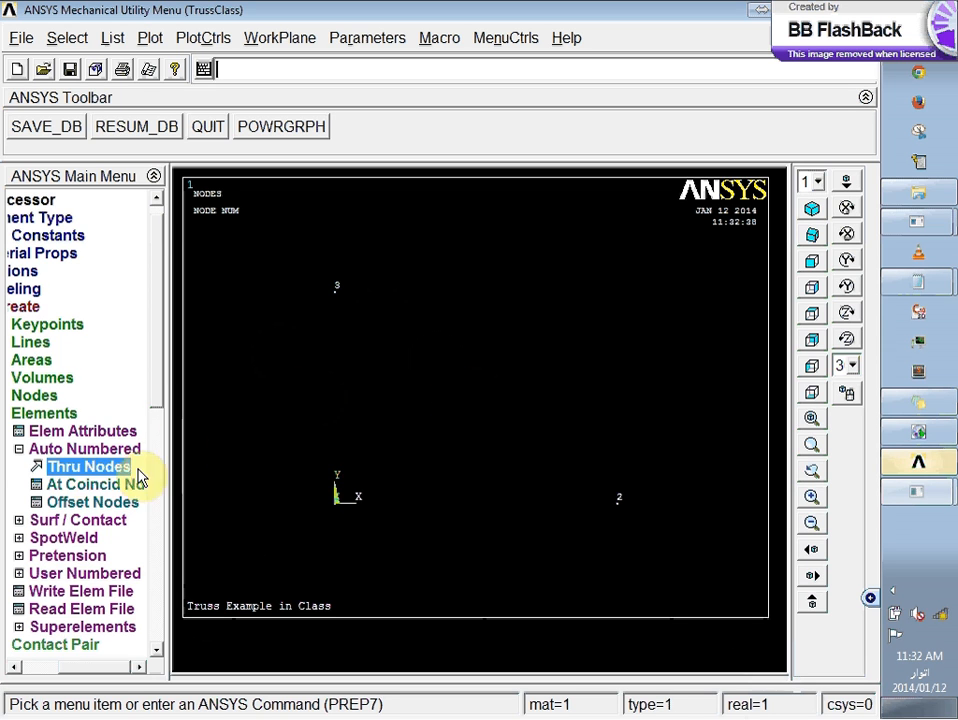
{"action": "left_click", "coordinate": [65, 470]}
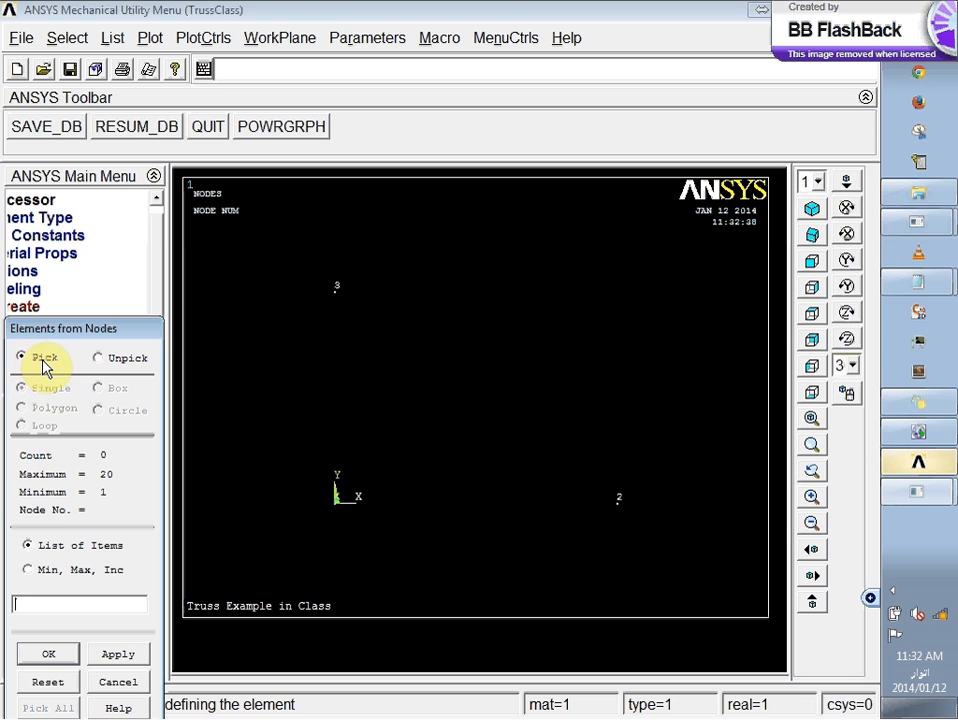
{"action": "left_click", "coordinate": [99, 358]}
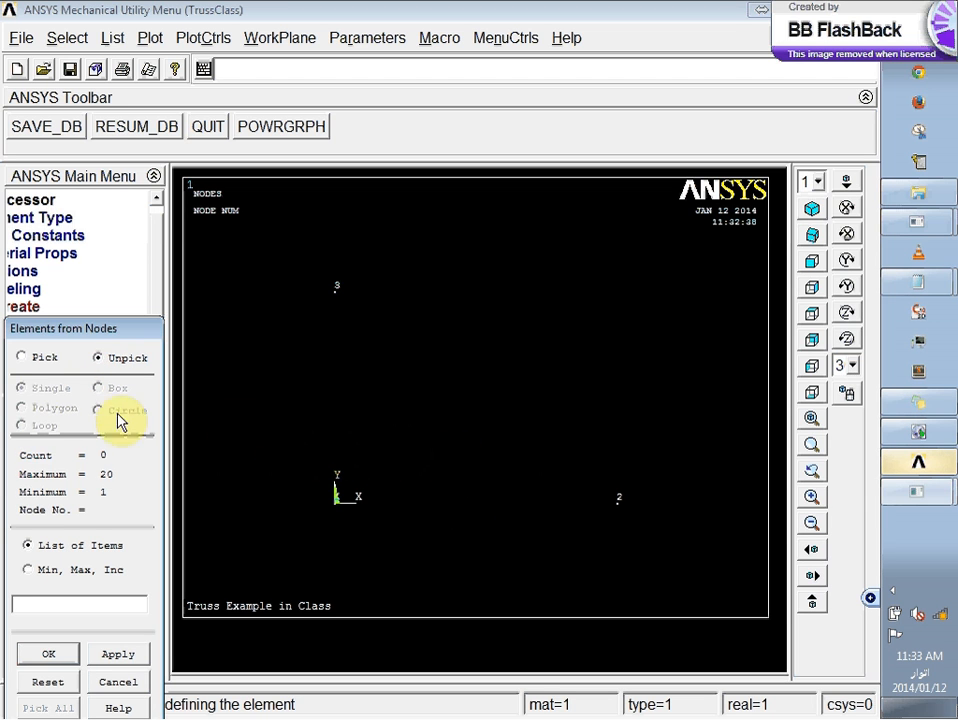
{"action": "left_click", "coordinate": [39, 358]}
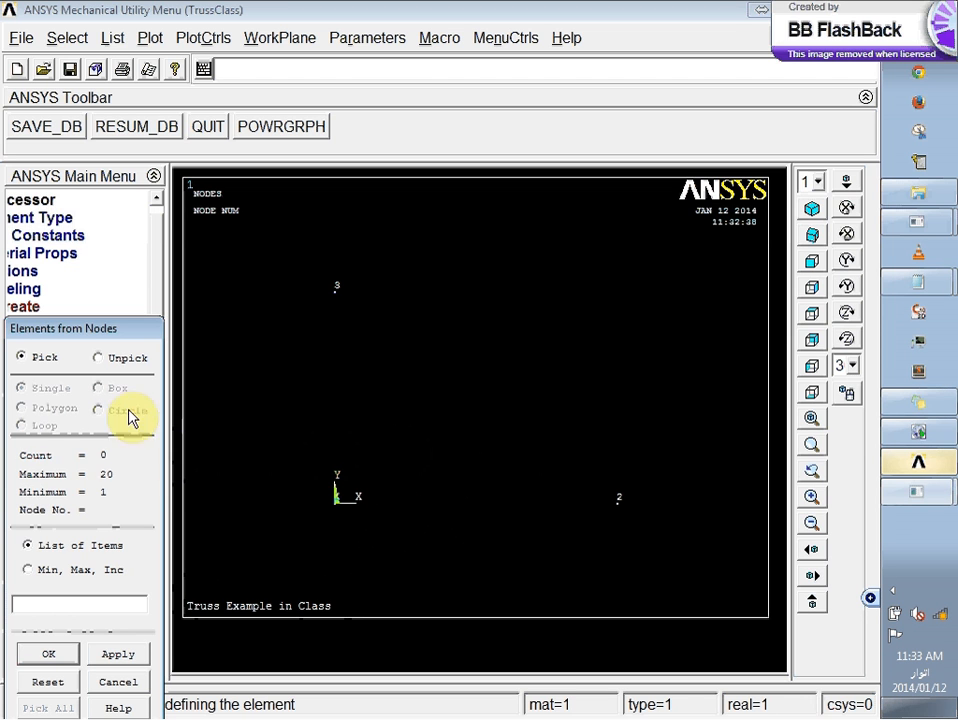
{"action": "left_click", "coordinate": [118, 359]}
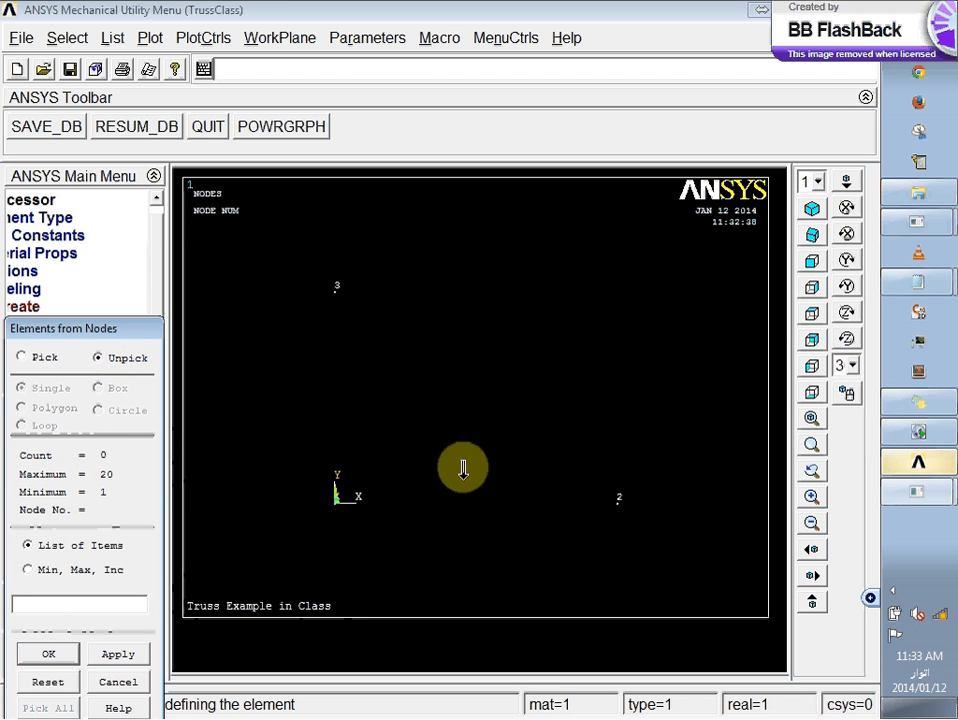
{"action": "left_click", "coordinate": [40, 357]}
{"action": "left_click", "coordinate": [343, 522]}
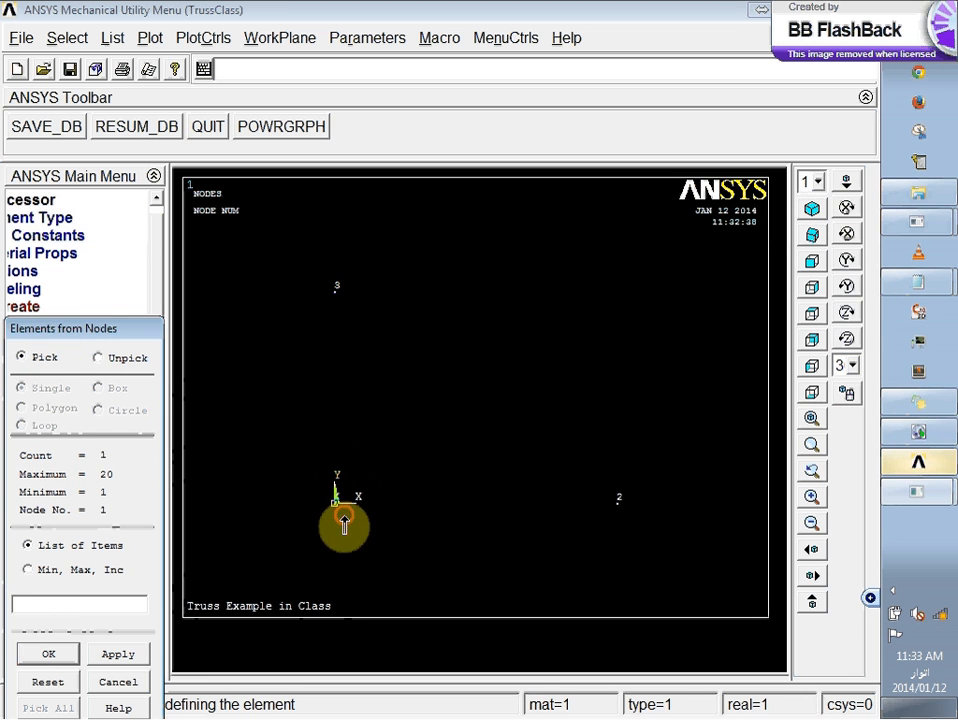
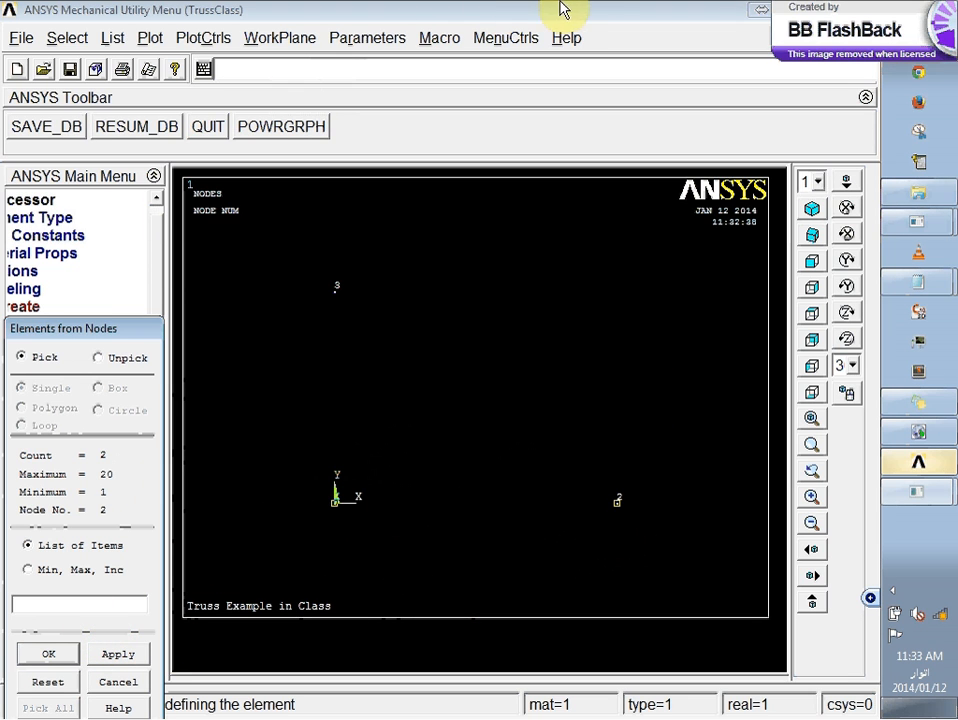
{"action": "left_click", "coordinate": [63, 659]}
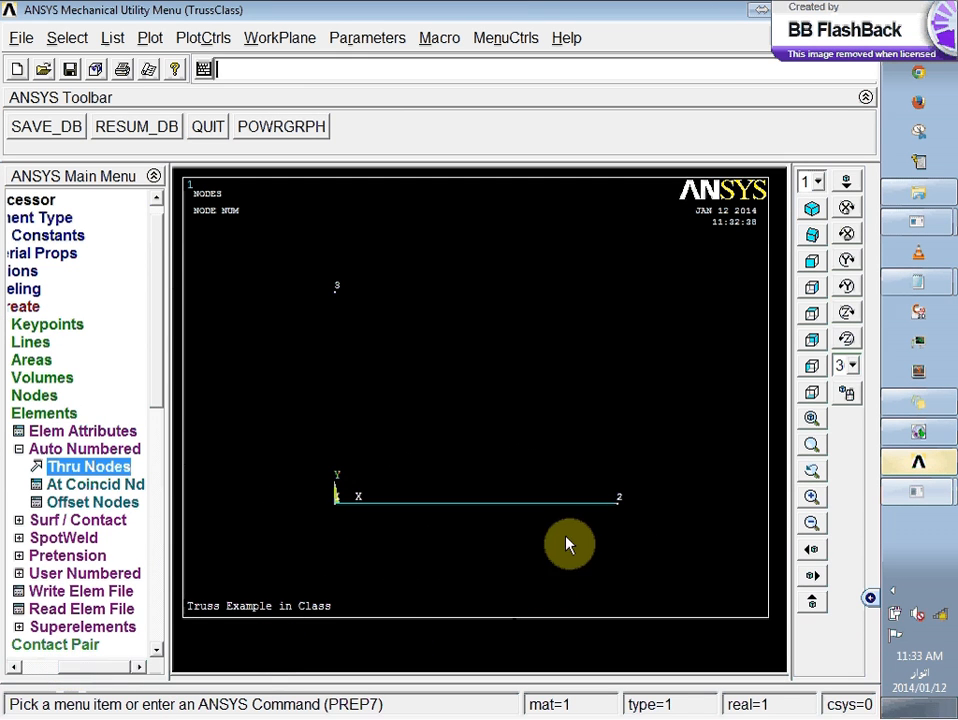
- Set the element attributes for new LINK180 elements to material number 2 and real constant set 2
{"action": "left_click", "coordinate": [118, 435]}
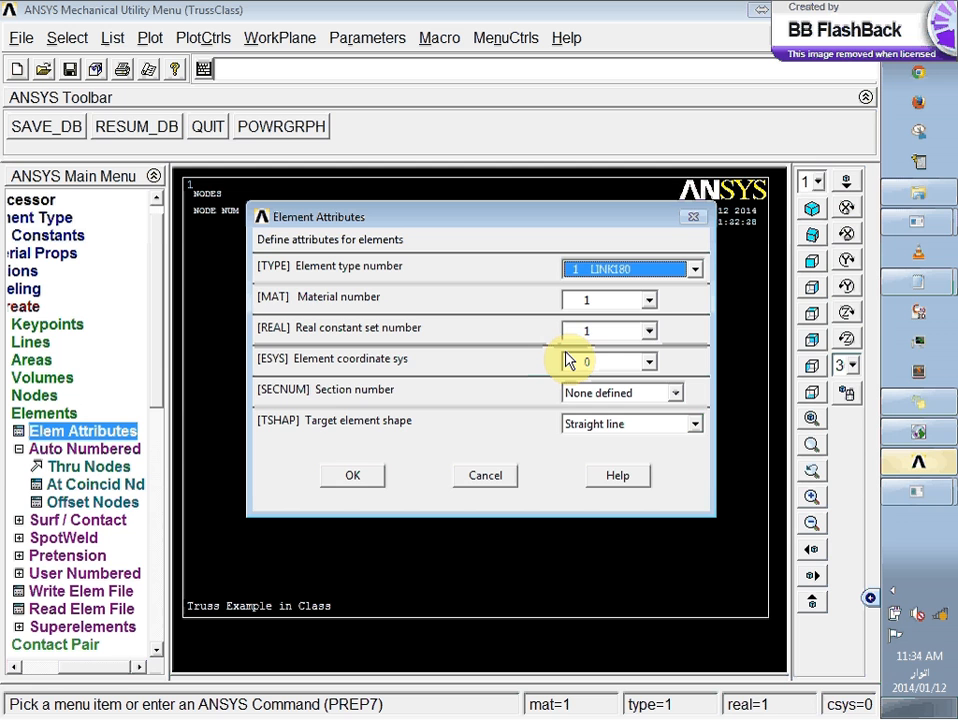
{"action": "left_click", "coordinate": [624, 301]}
{"action": "left_click", "coordinate": [611, 333]}
{"action": "left_click", "coordinate": [610, 330]}
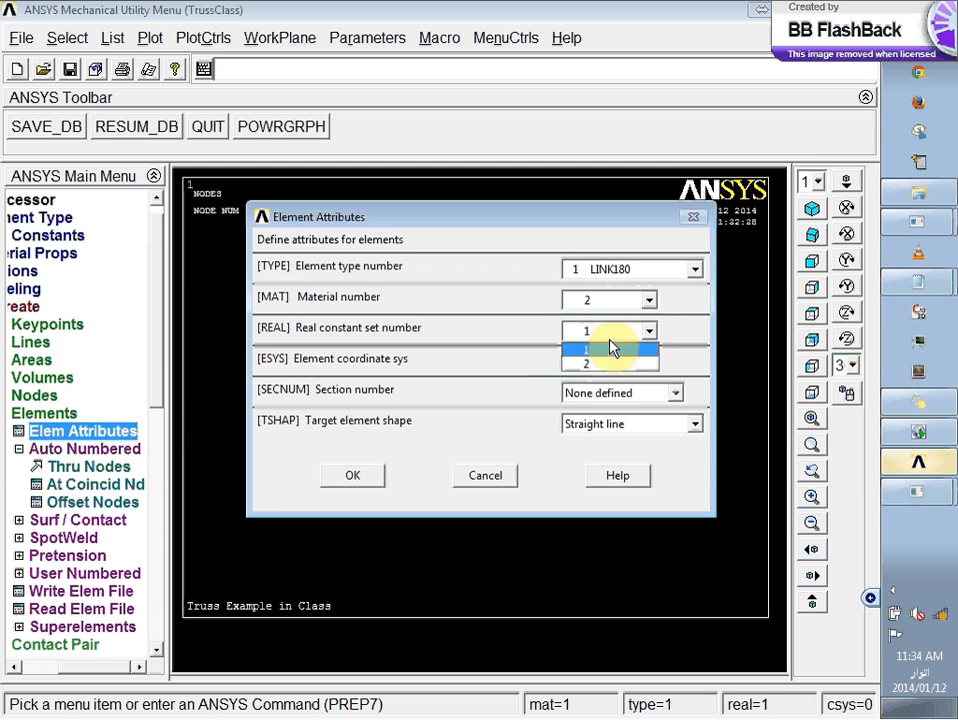
{"action": "left_click", "coordinate": [609, 363]}
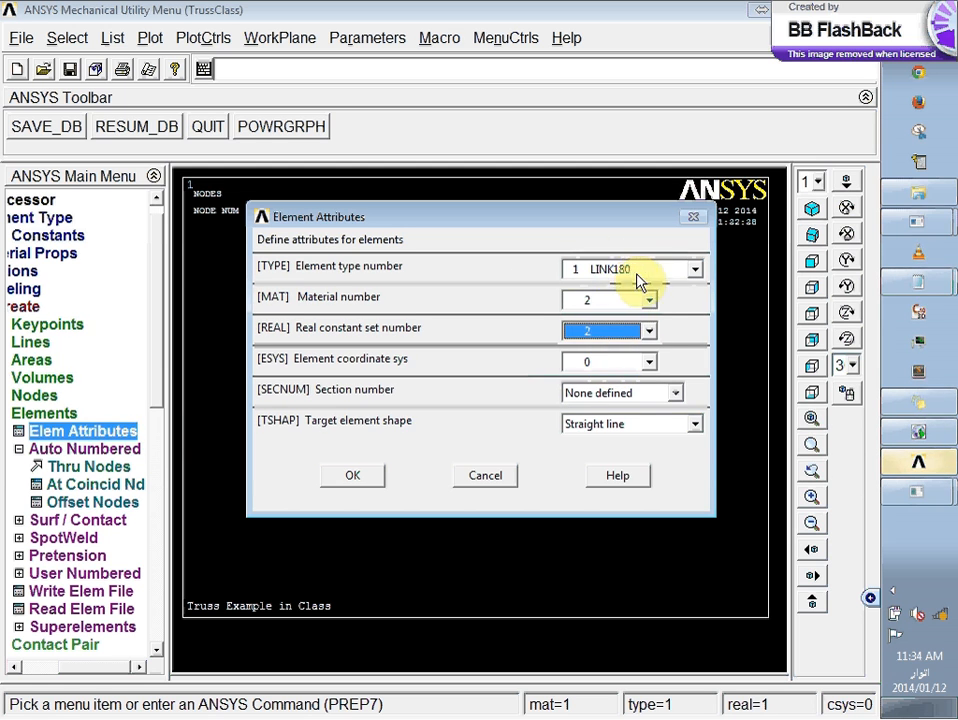
{"action": "left_click", "coordinate": [636, 272]}
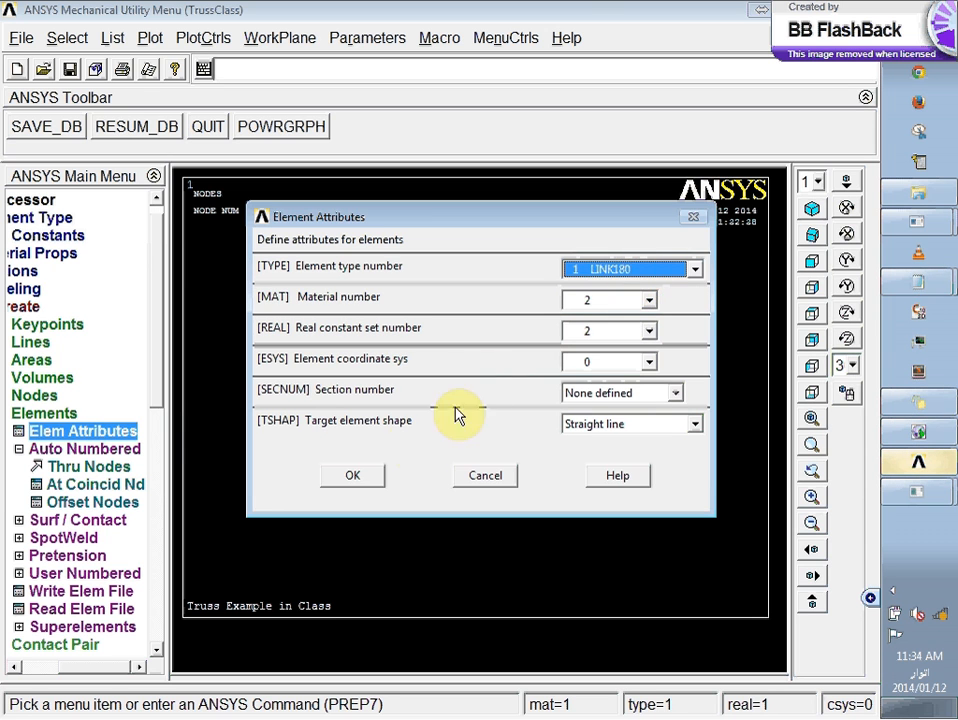
{"action": "left_click", "coordinate": [362, 476]}
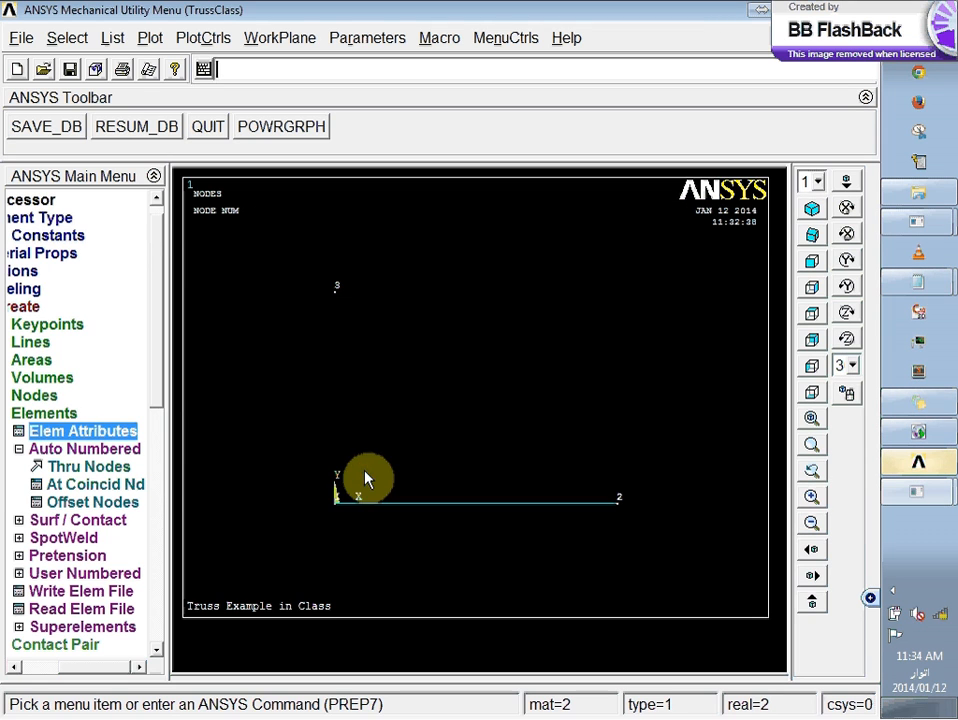
- Create an auto-numbered element through nodes 2 and 3
{"action": "left_click", "coordinate": [113, 478]}
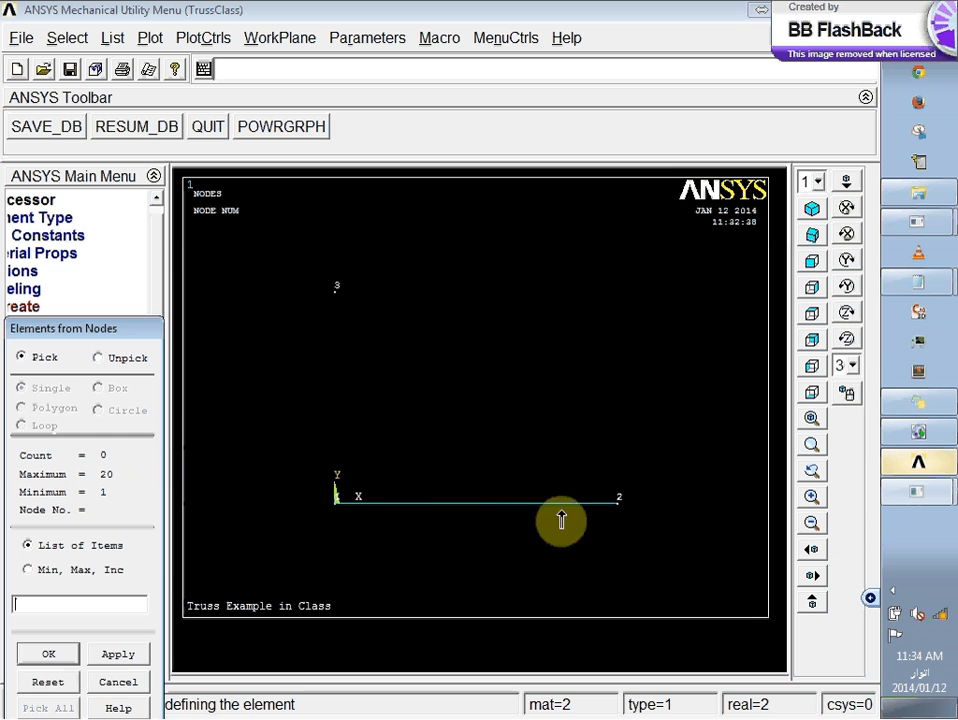
{"action": "left_click", "coordinate": [617, 503]}
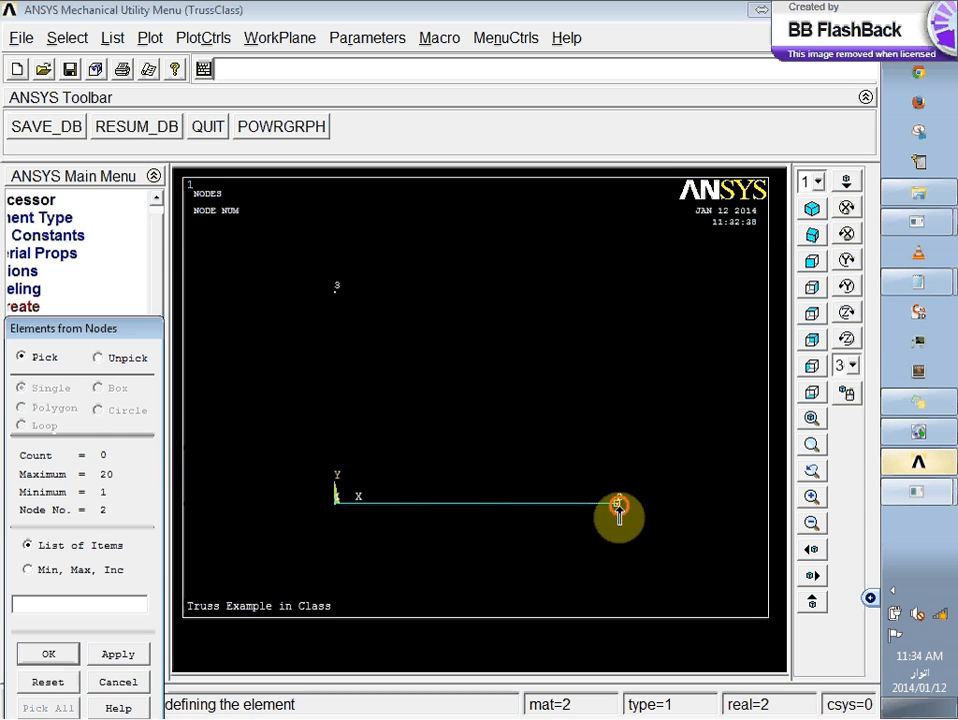
{"action": "left_click", "coordinate": [336, 297]}
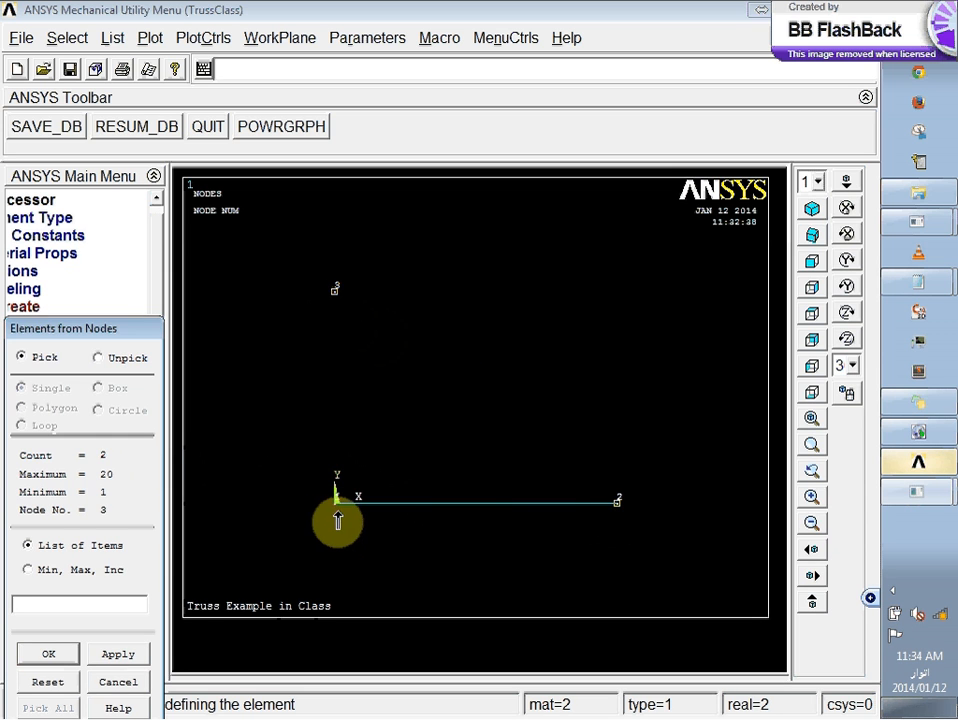
{"action": "left_click", "coordinate": [58, 655]}
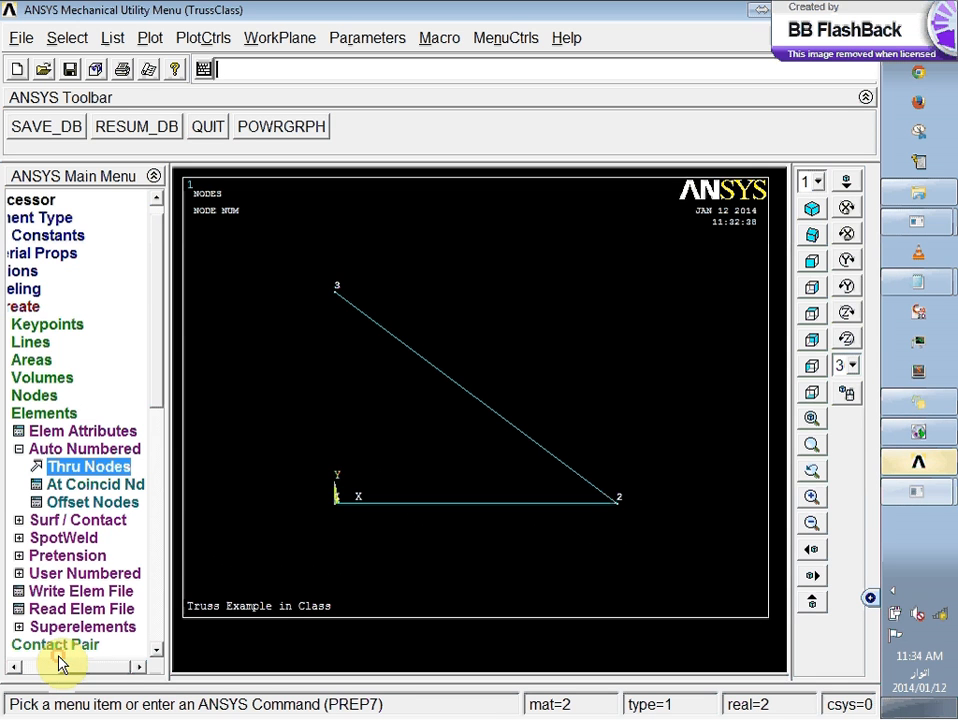
- Create an auto-numbered element through nodes 3 and 1 to close the truss triangle
{"action": "left_click", "coordinate": [62, 468]}
{"action": "left_click", "coordinate": [331, 306]}
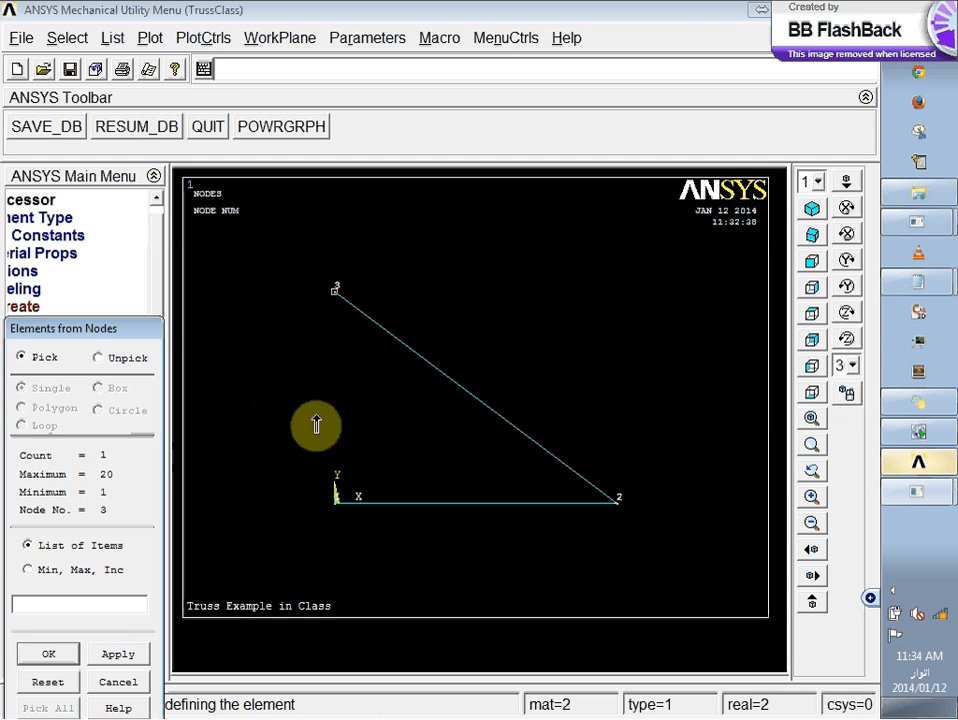
{"action": "left_click", "coordinate": [328, 516]}
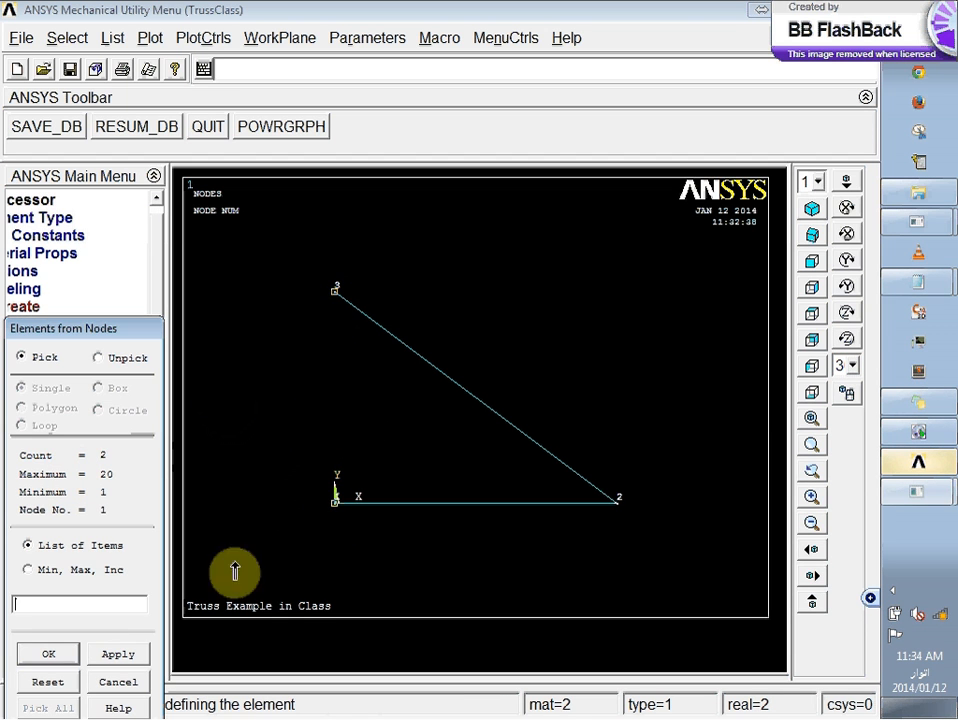
{"action": "left_click", "coordinate": [54, 655]}
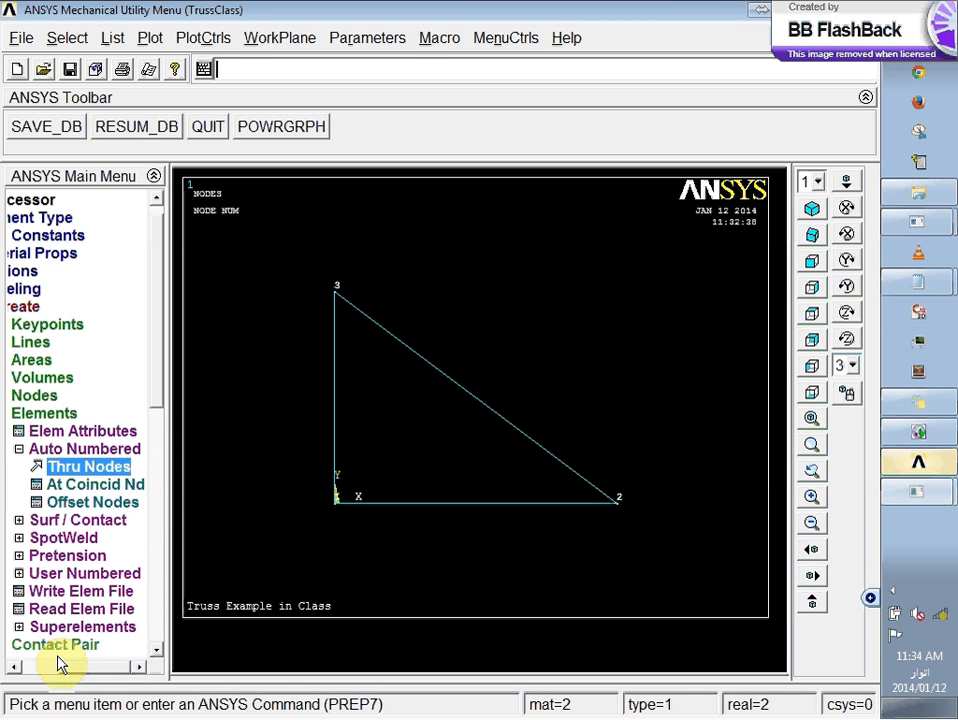
- Set the element/attribute numbering to Material numbers in the plot numbering controls and replot
{"action": "left_click", "coordinate": [200, 42]}
{"action": "left_click", "coordinate": [216, 120]}
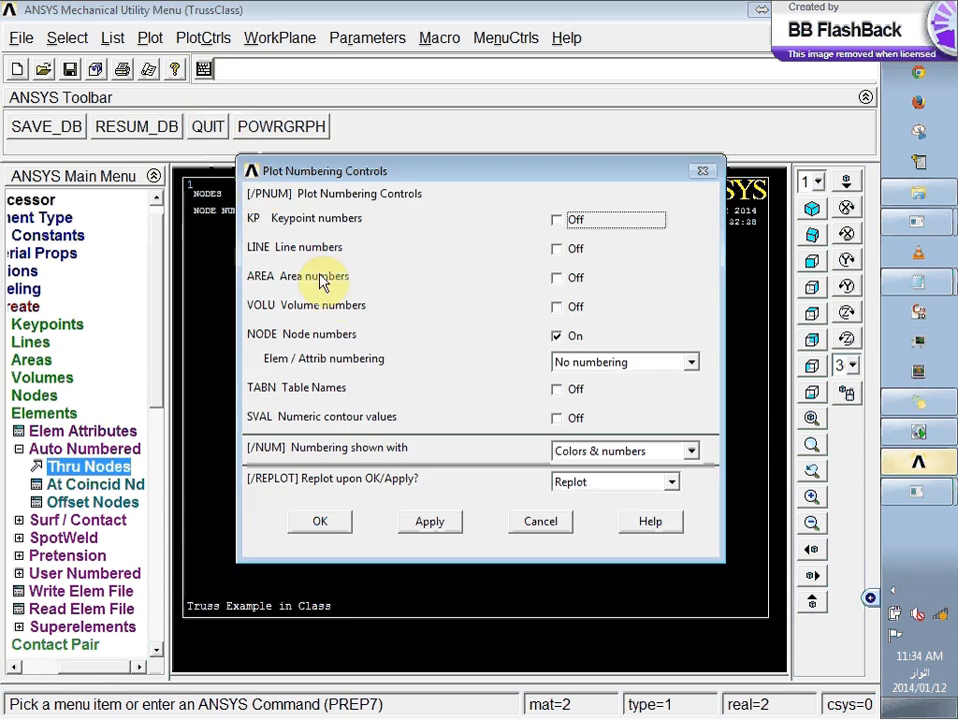
{"action": "left_click", "coordinate": [568, 366]}
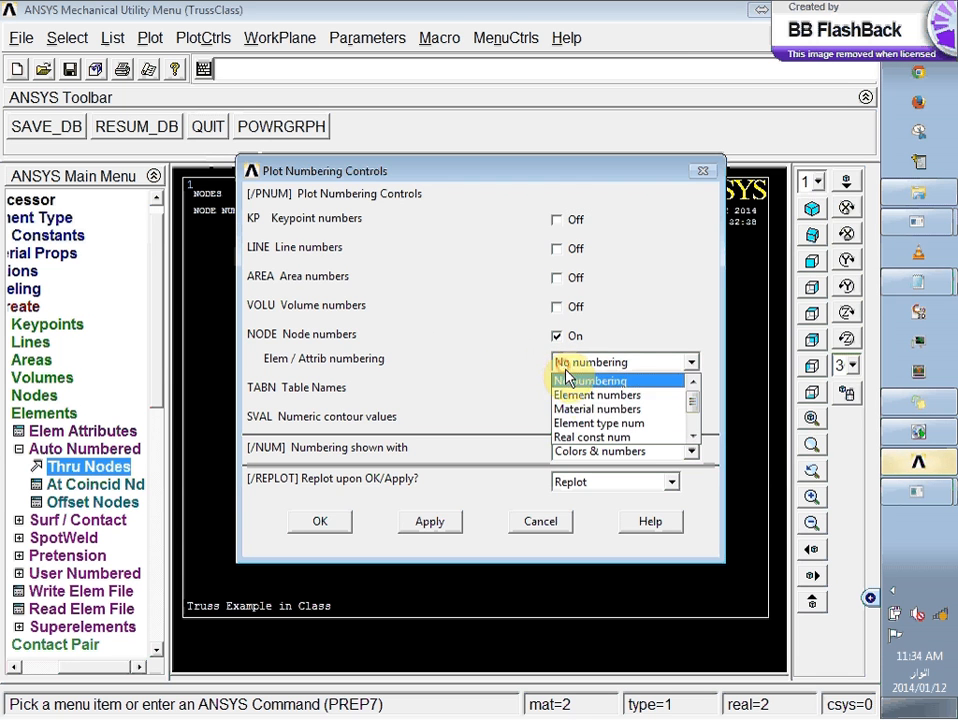
{"action": "left_click", "coordinate": [594, 410]}
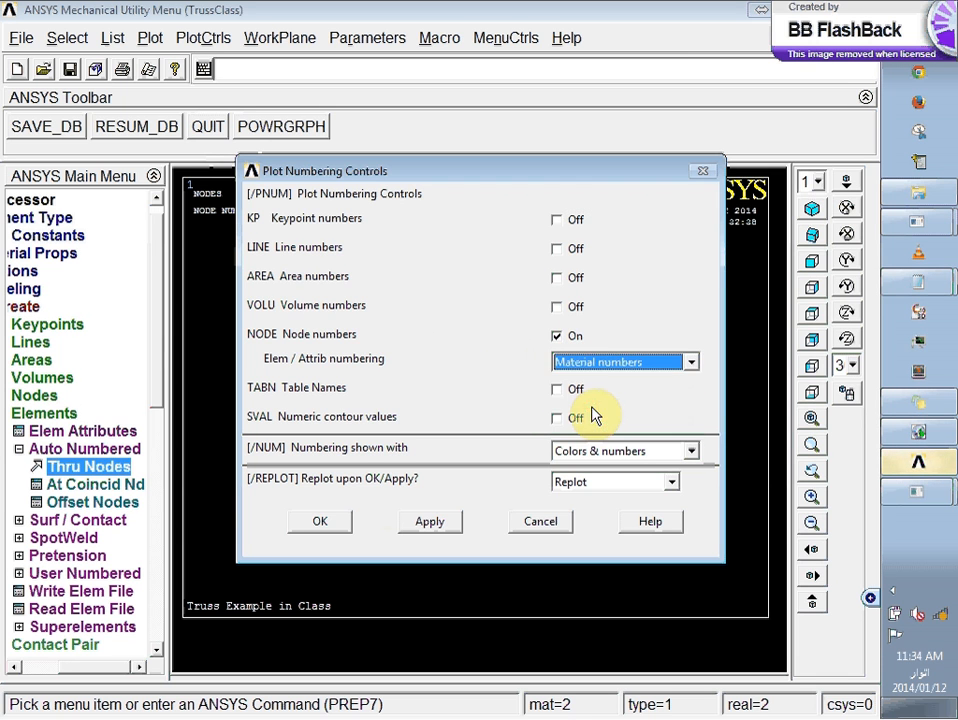
{"action": "left_click", "coordinate": [411, 527]}
{"action": "left_click", "coordinate": [318, 524]}
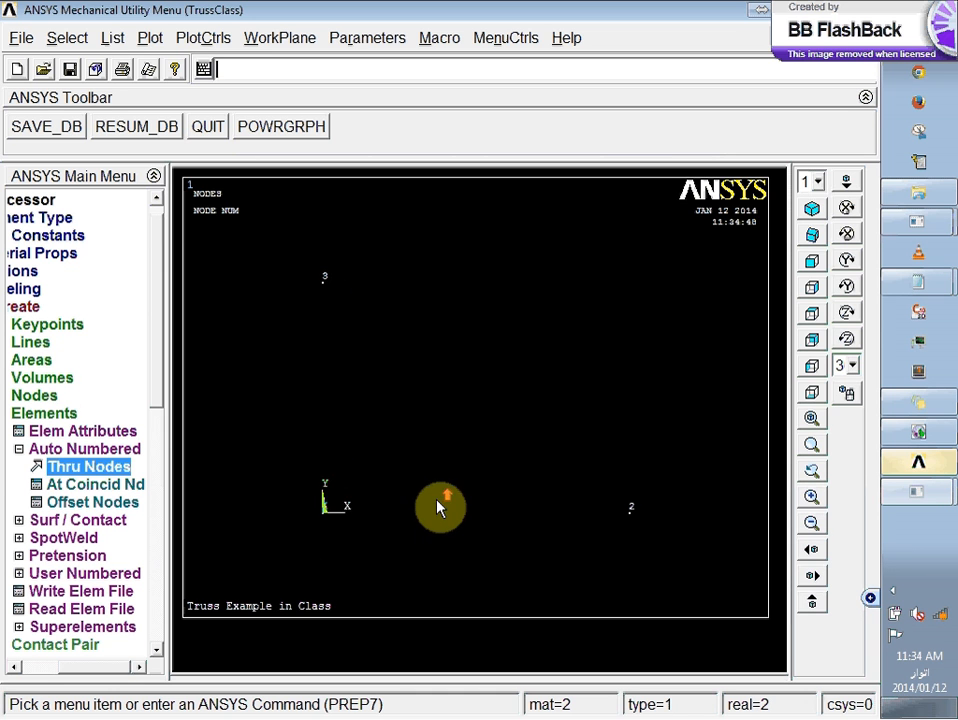
- Set the element/attribute numbering to Element type num in the plot numbering controls and replot
{"action": "left_click", "coordinate": [214, 36]}
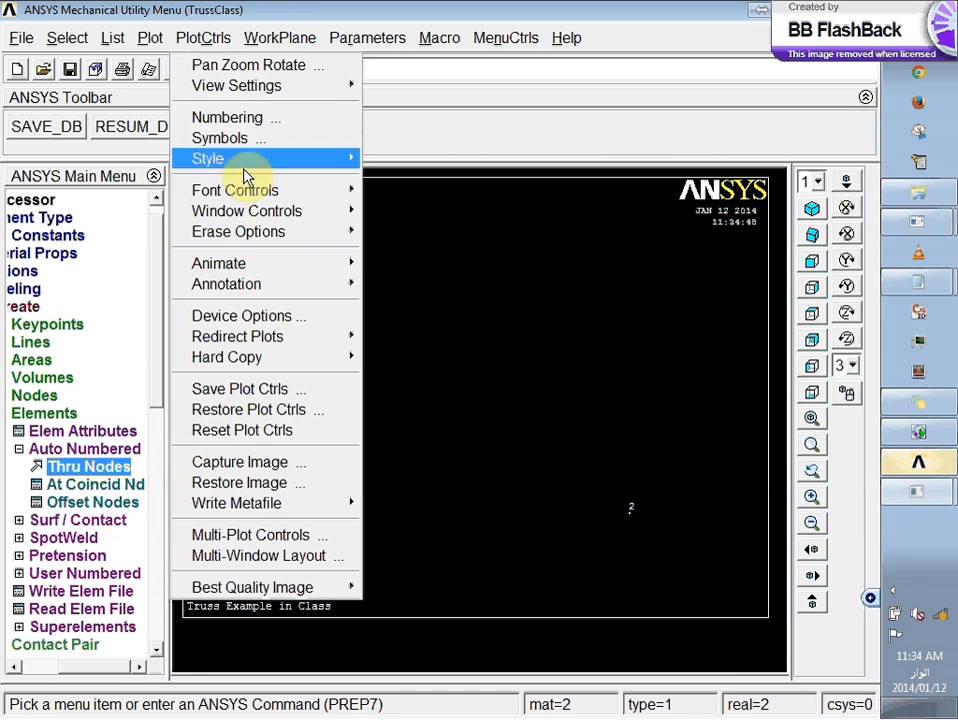
{"action": "left_click", "coordinate": [268, 119]}
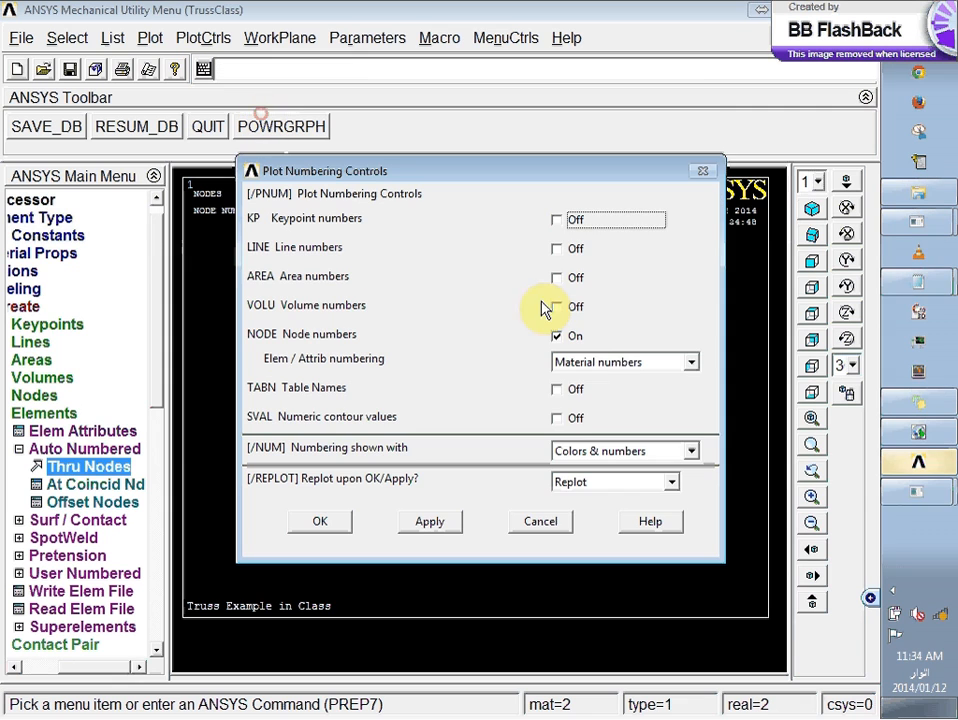
{"action": "left_click", "coordinate": [604, 367]}
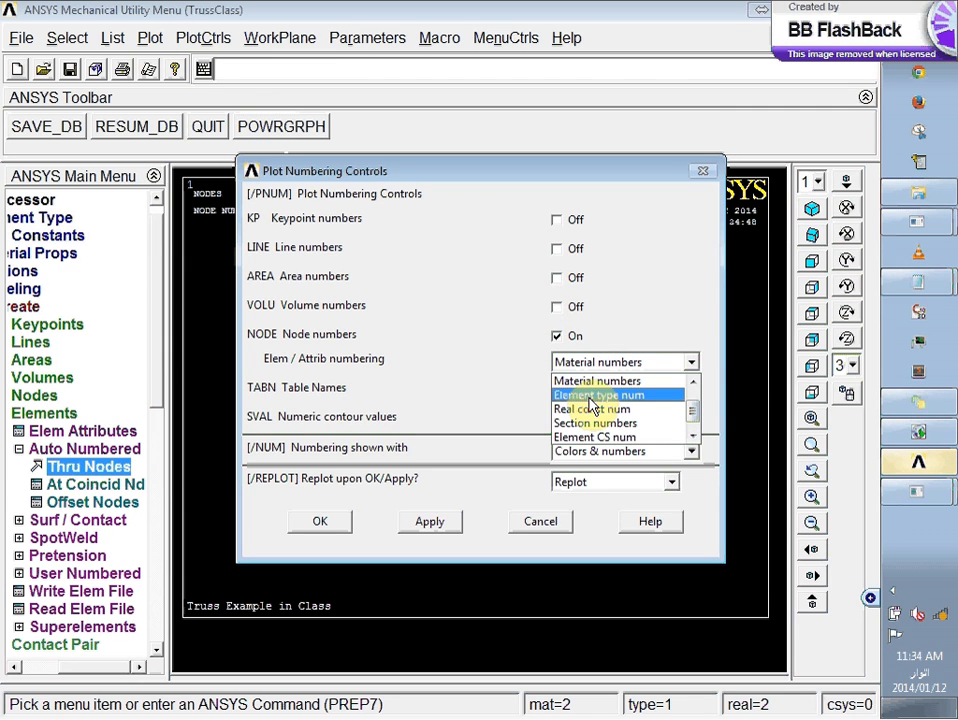
{"action": "left_click", "coordinate": [590, 396]}
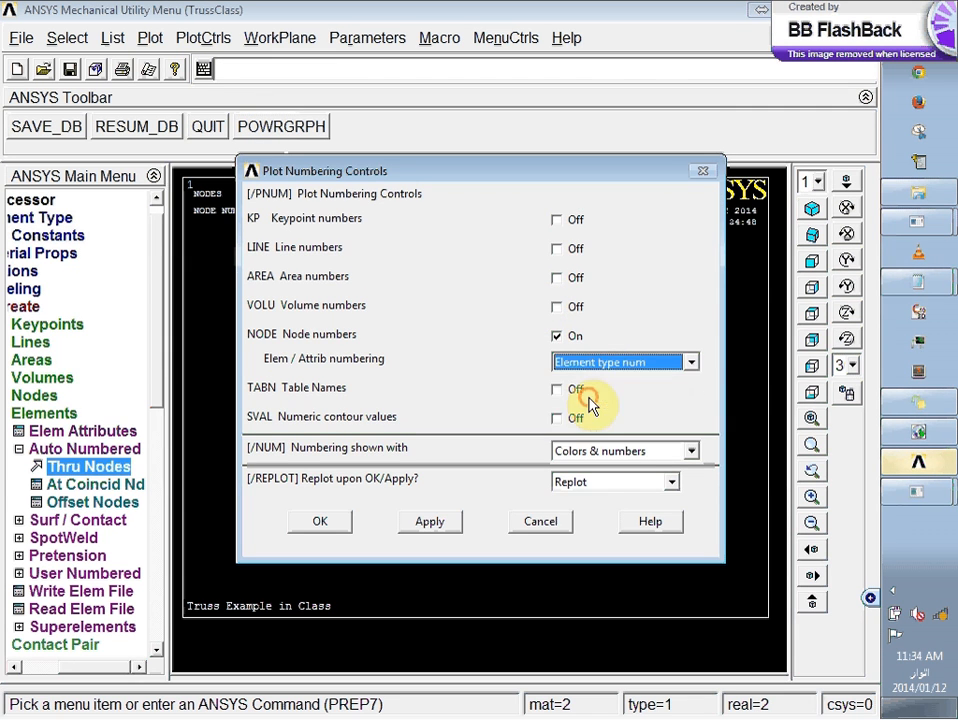
{"action": "left_click", "coordinate": [330, 524]}
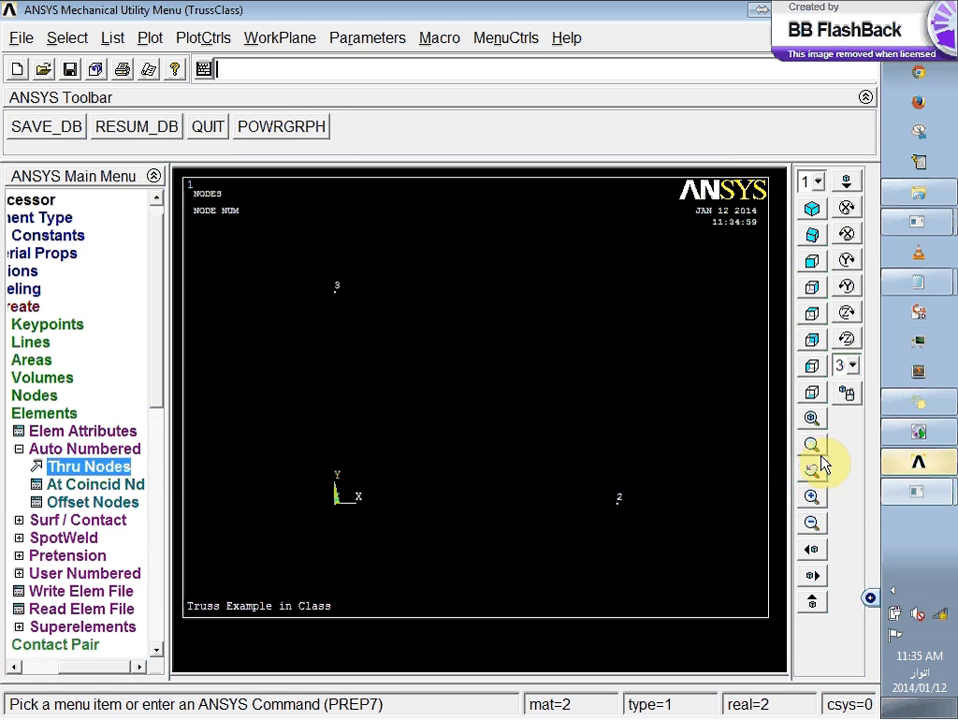
{"action": "left_click", "coordinate": [811, 420]}
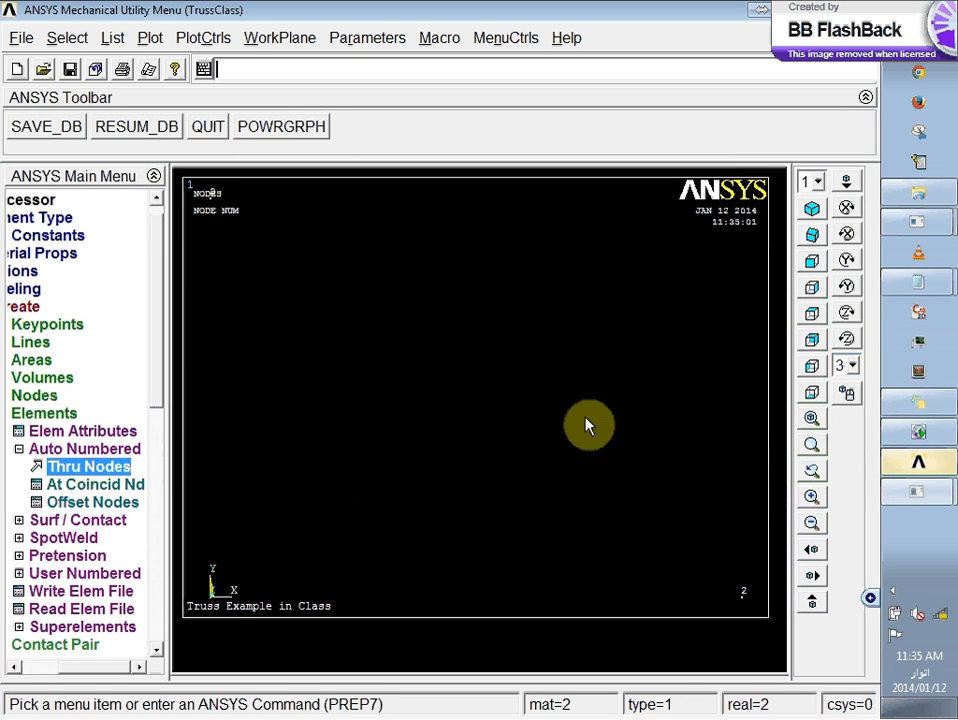
{"action": "scroll", "coordinate": [480, 399], "scroll_direction": "down", "scroll_amount": 3}
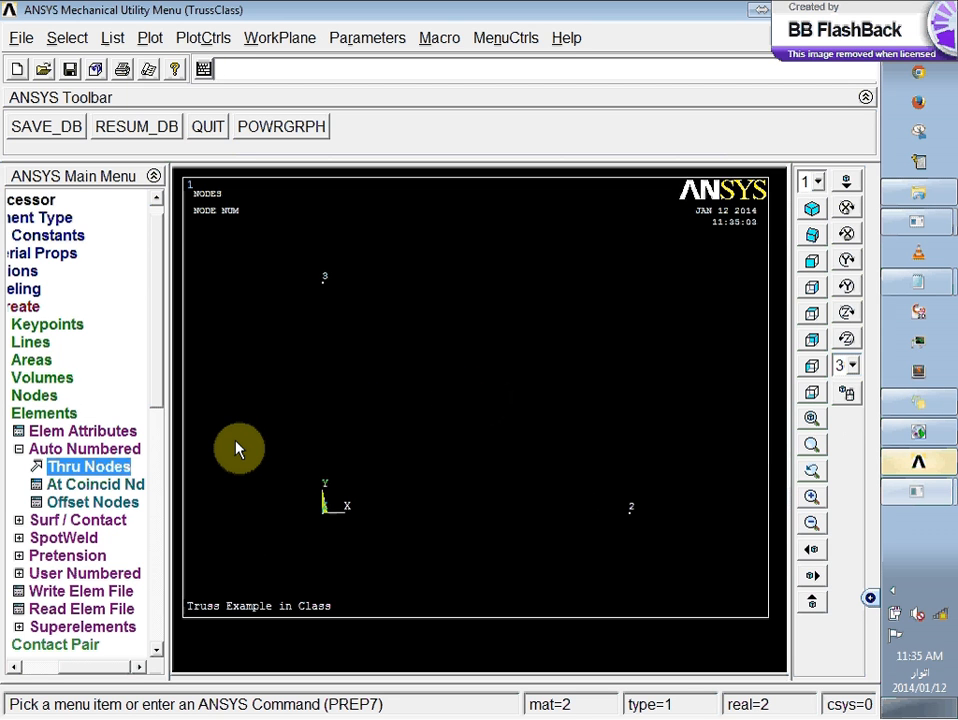
- List all elements with their nodes, attributes and real constants, check each element's material and real constant assignment, and close the listing
{"action": "left_click", "coordinate": [112, 40]}
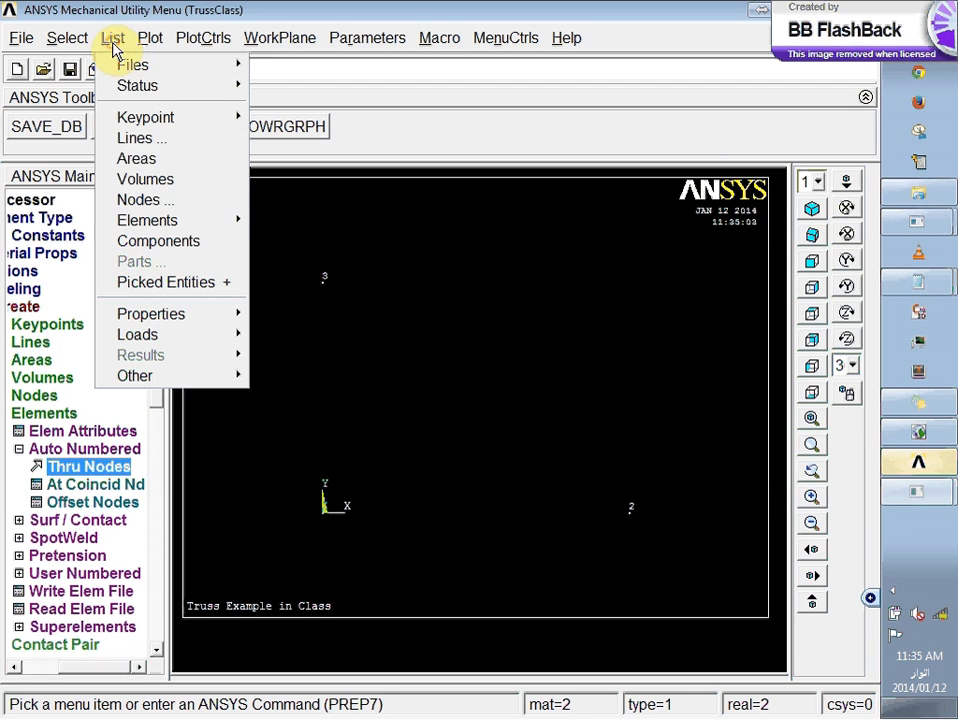
{"action": "mouse_move", "coordinate": [154, 220]}
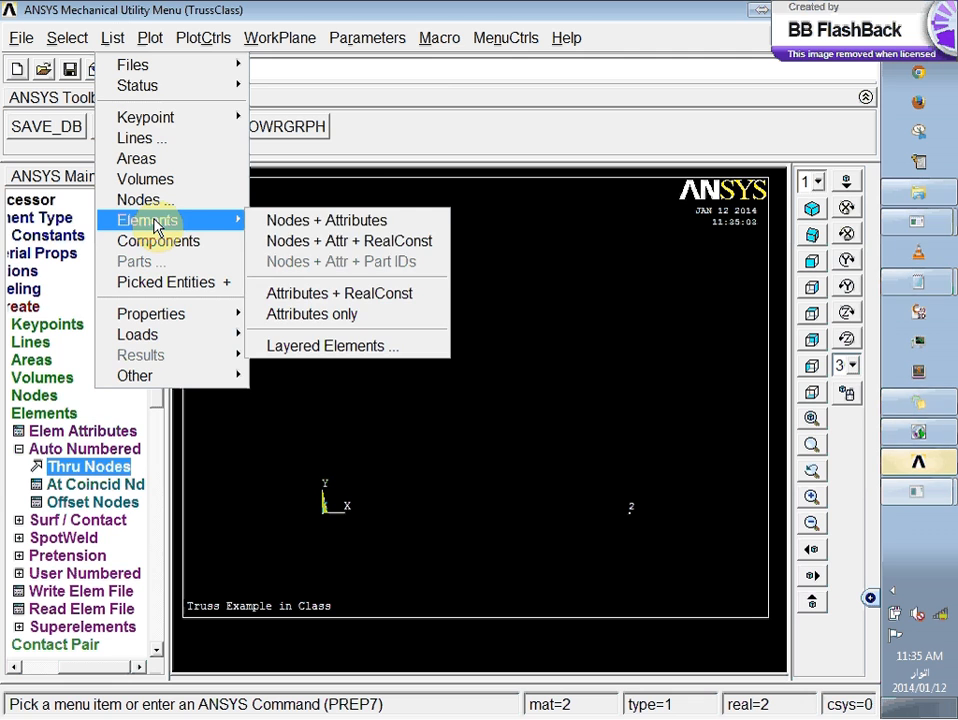
{"action": "left_click", "coordinate": [360, 243]}
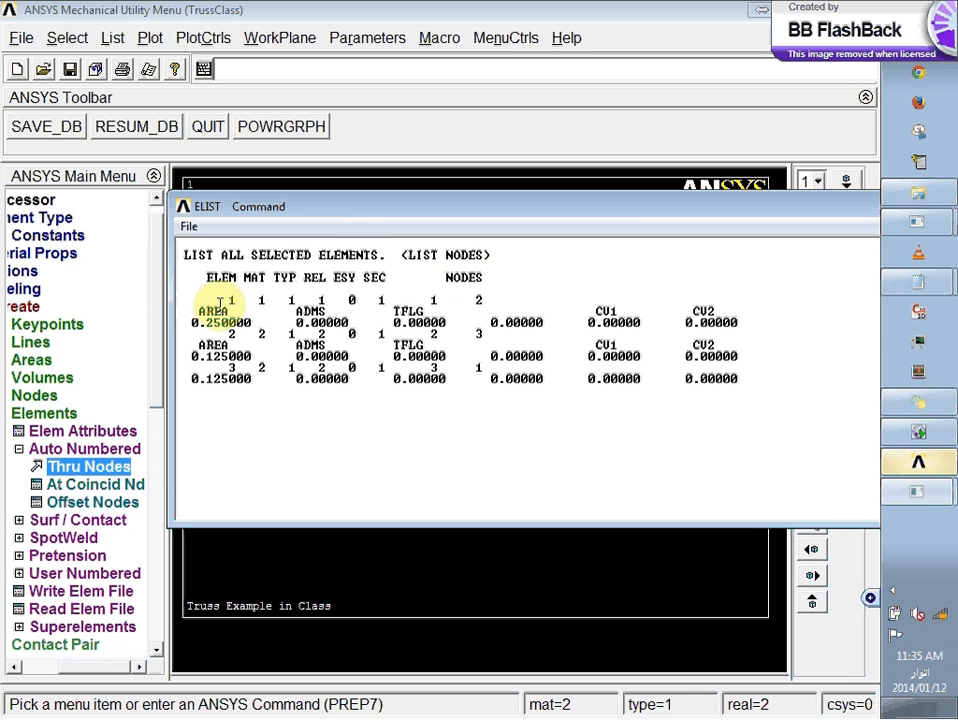
{"action": "left_click_drag", "start_coordinate": [225, 302], "coordinate": [430, 316]}
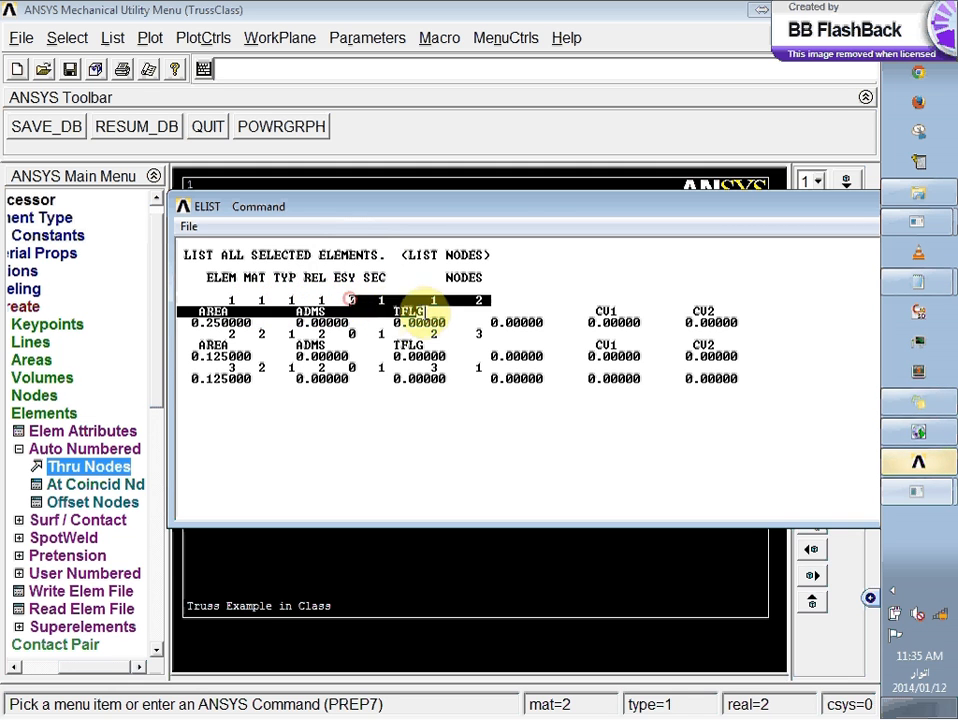
{"action": "left_click", "coordinate": [367, 312]}
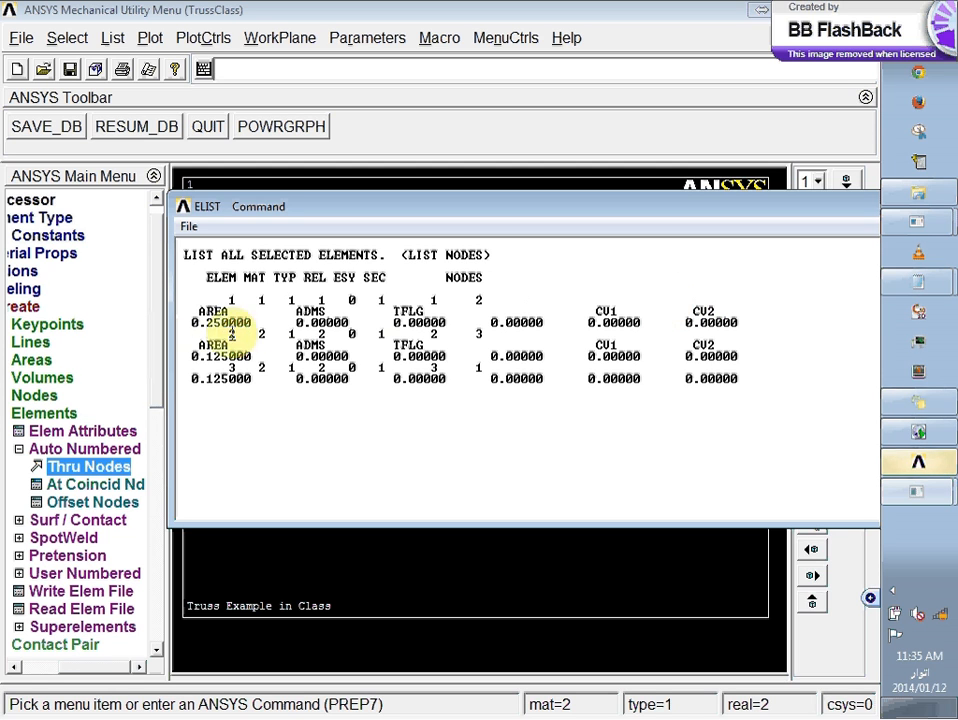
{"action": "left_click_drag", "start_coordinate": [221, 334], "coordinate": [215, 334]}
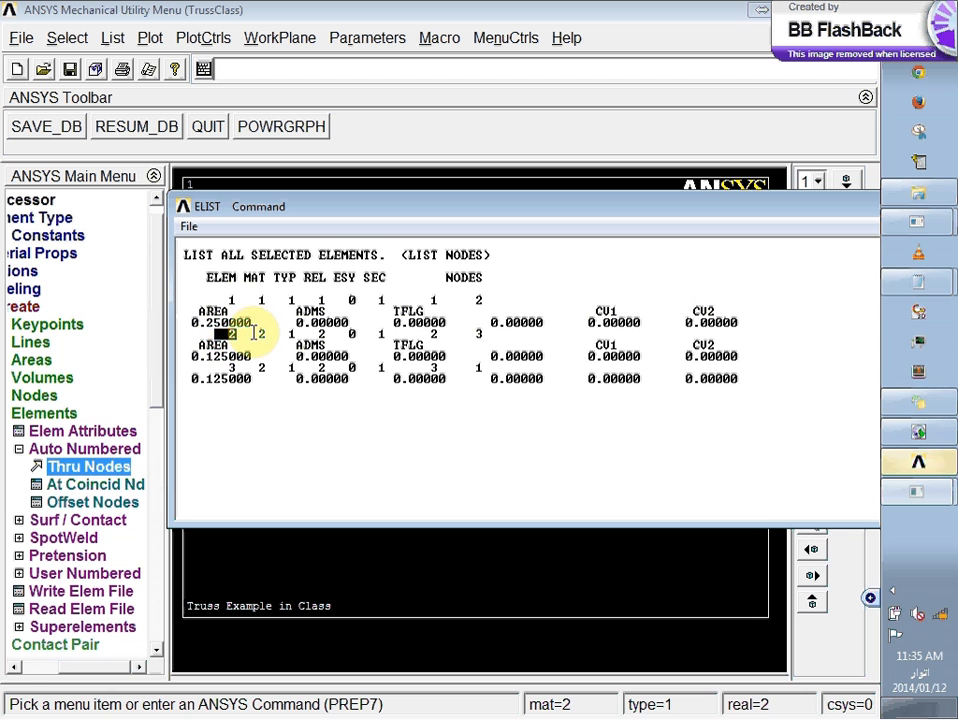
{"action": "double_click", "coordinate": [257, 334]}
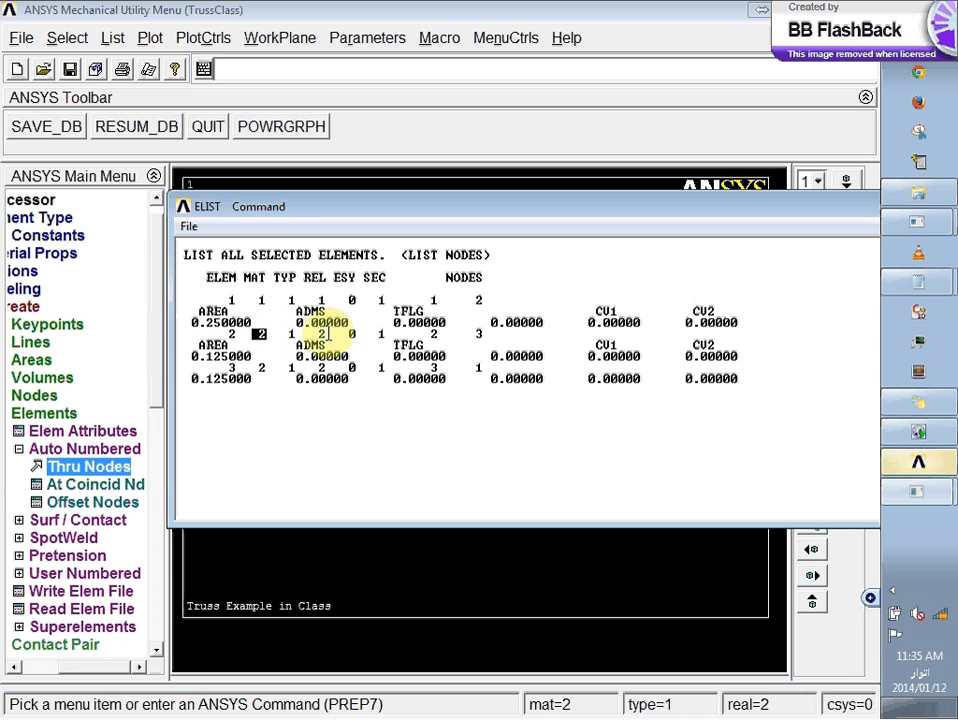
{"action": "mouse_move", "coordinate": [314, 335]}
{"action": "left_mouse_down"}
{"action": "mouse_move", "coordinate": [325, 336]}
{"action": "mouse_move", "coordinate": [296, 336]}
{"action": "left_mouse_up"}
{"action": "left_click", "coordinate": [294, 363]}
{"action": "left_click_drag", "start_coordinate": [215, 367], "coordinate": [221, 367]}
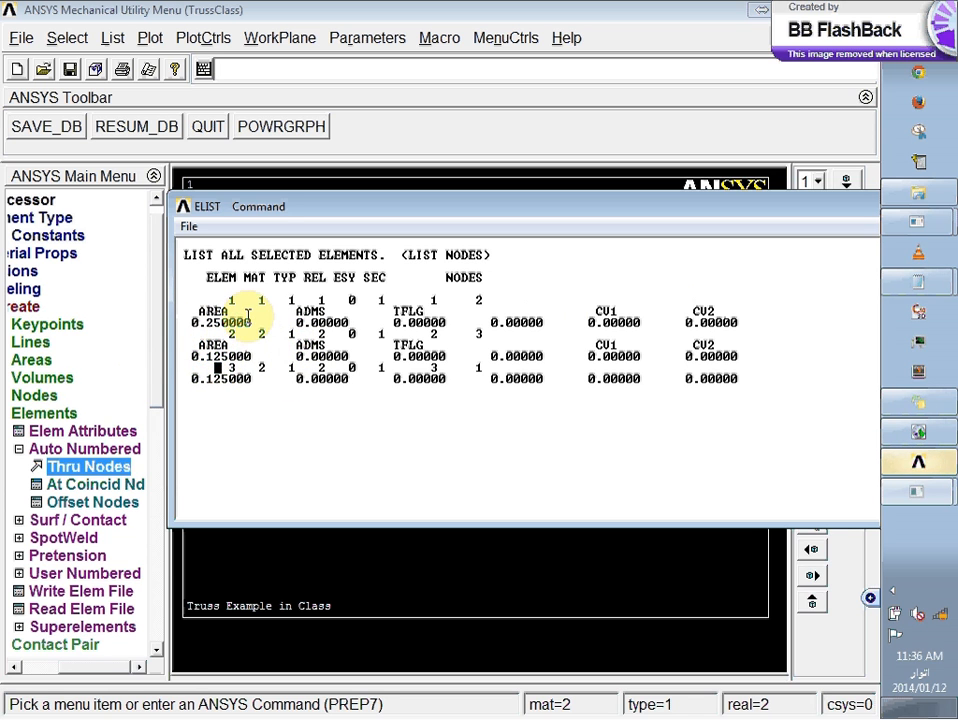
{"action": "left_click_drag", "start_coordinate": [844, 214], "coordinate": [643, 181]}
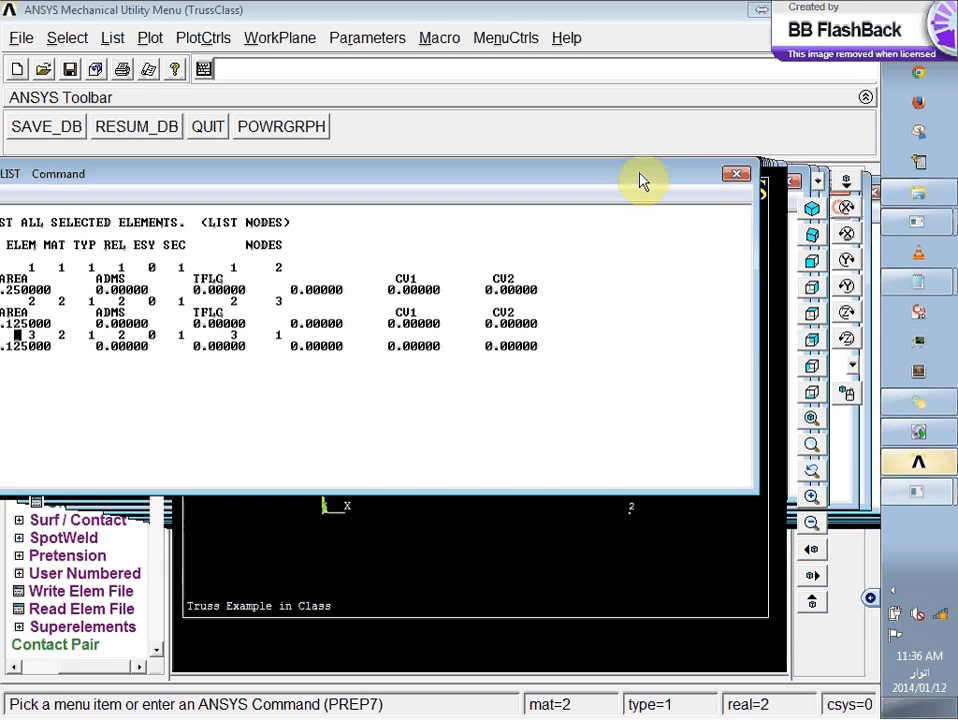
{"action": "left_click", "coordinate": [736, 174]}
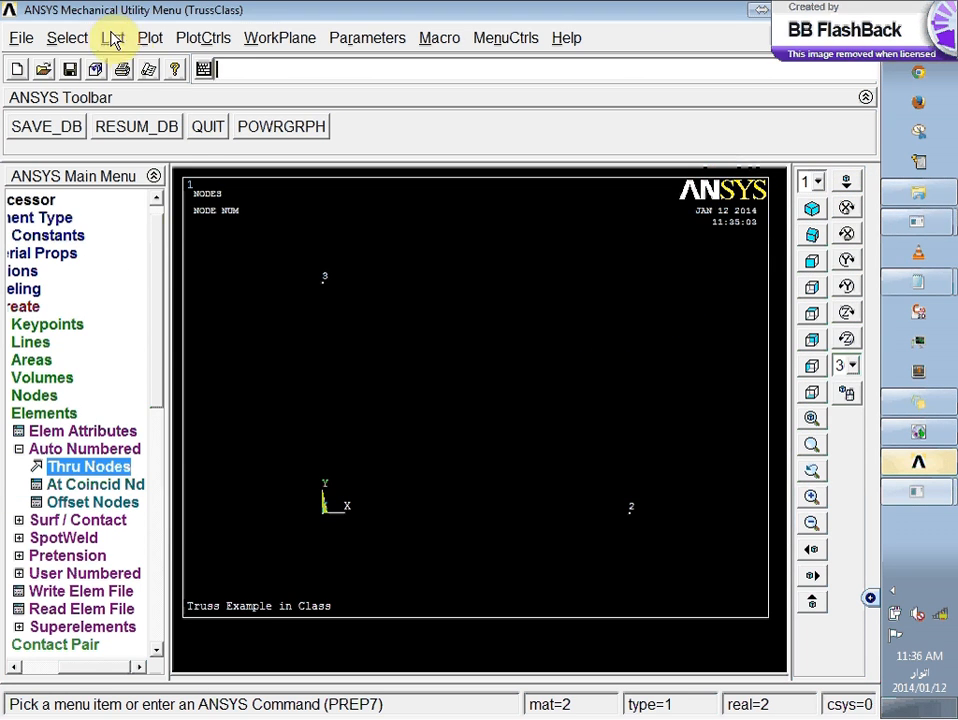
- Plot the elements and set the element/attribute numbering to Real const num in the plot numbering controls, with replot
{"action": "left_click", "coordinate": [210, 38]}
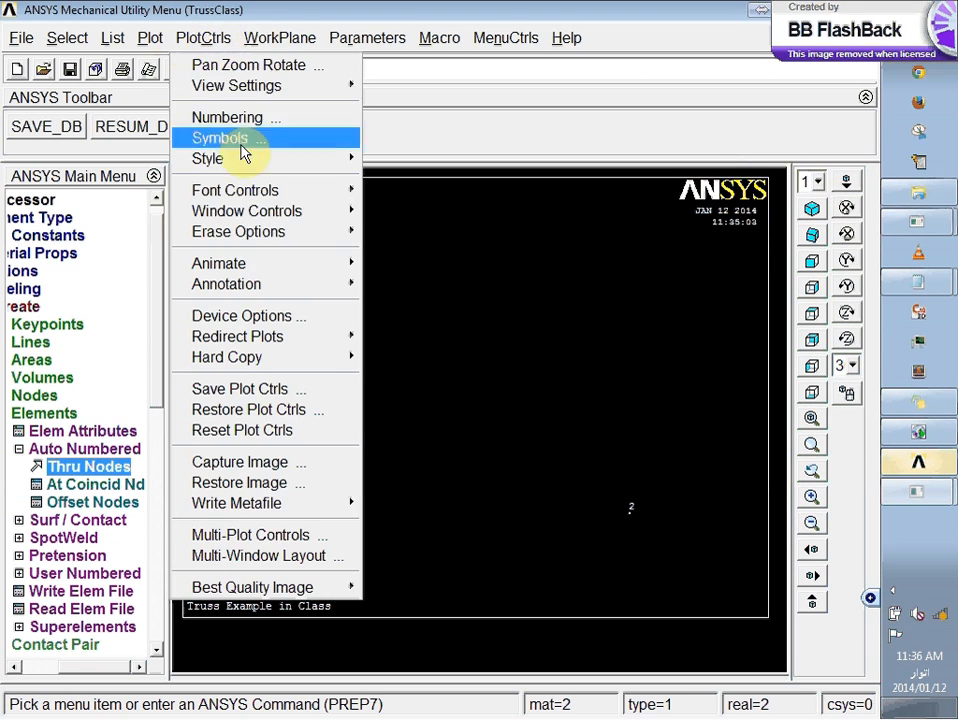
{"action": "mouse_move", "coordinate": [158, 46]}
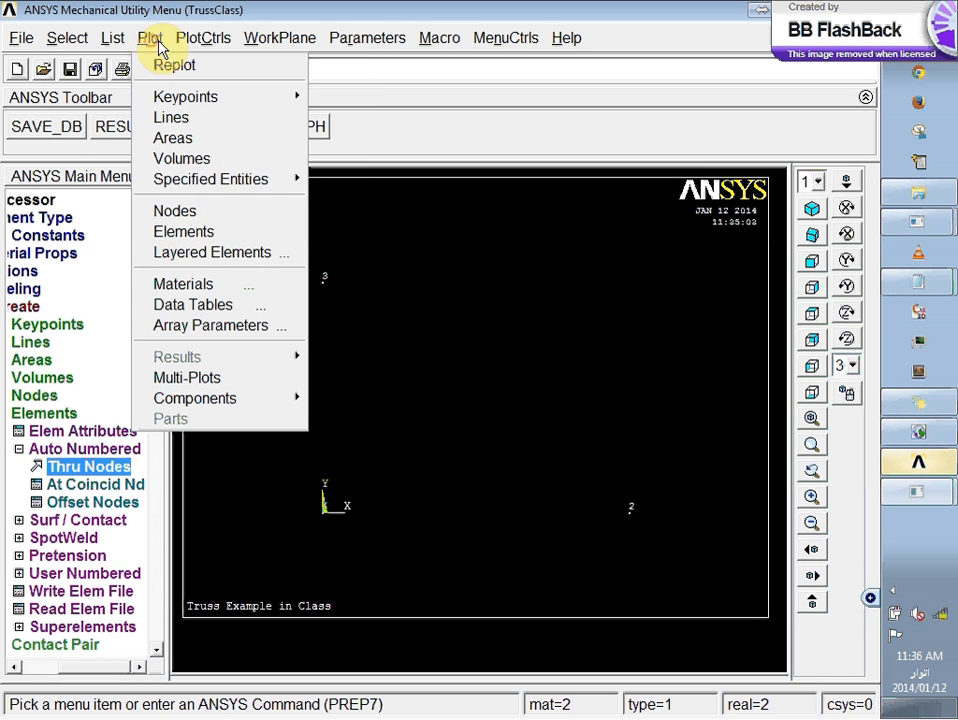
{"action": "left_click", "coordinate": [212, 240]}
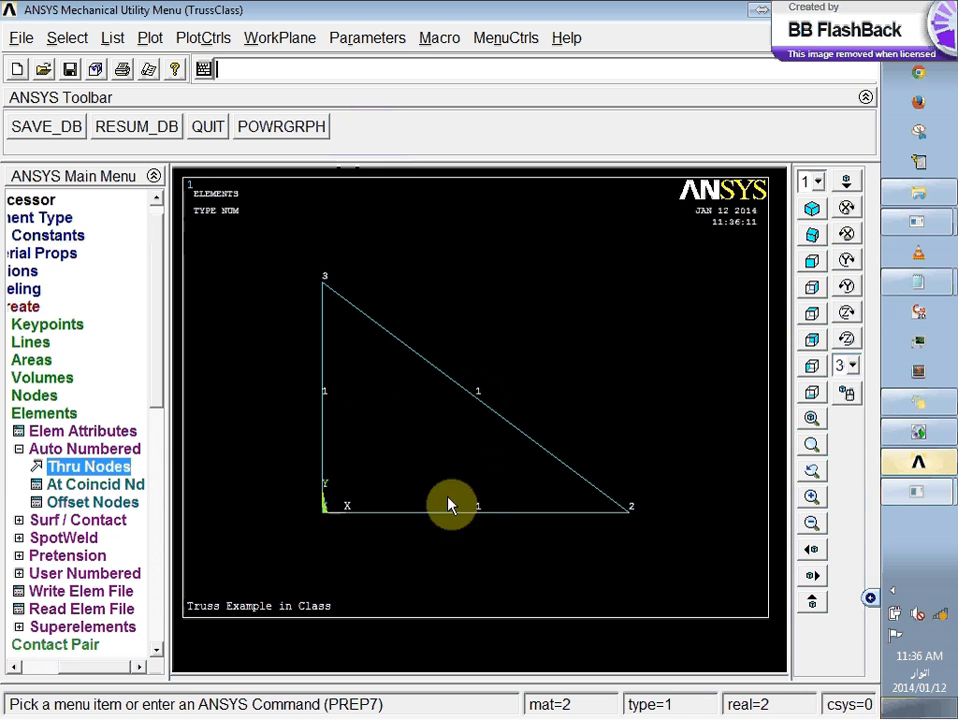
{"action": "left_click", "coordinate": [222, 37]}
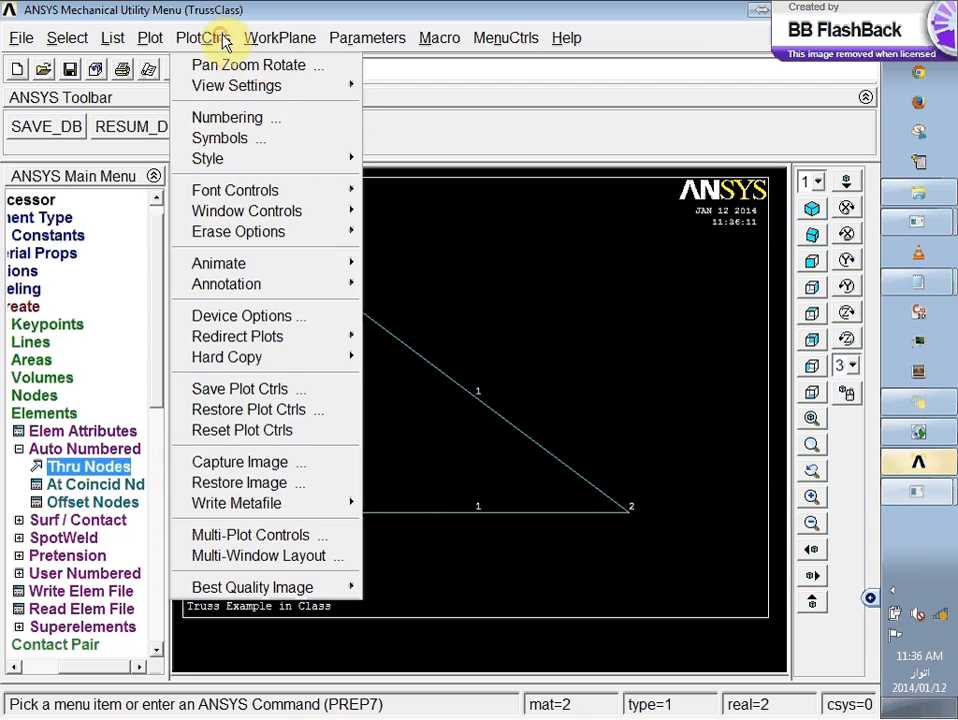
{"action": "left_click", "coordinate": [266, 118]}
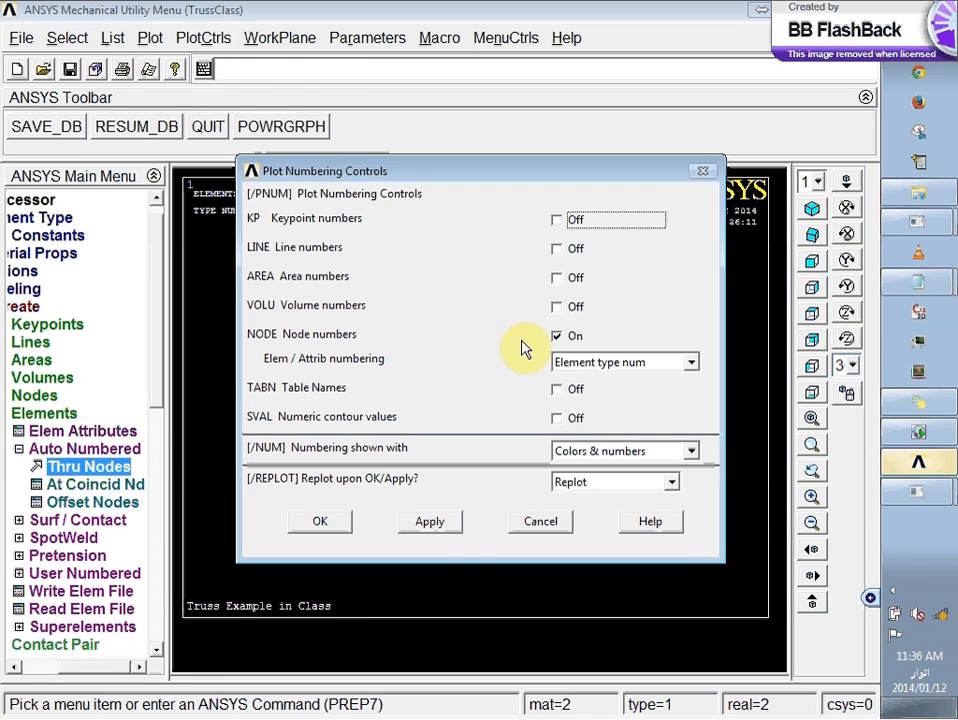
{"action": "left_click", "coordinate": [605, 364]}
{"action": "left_click", "coordinate": [602, 393]}
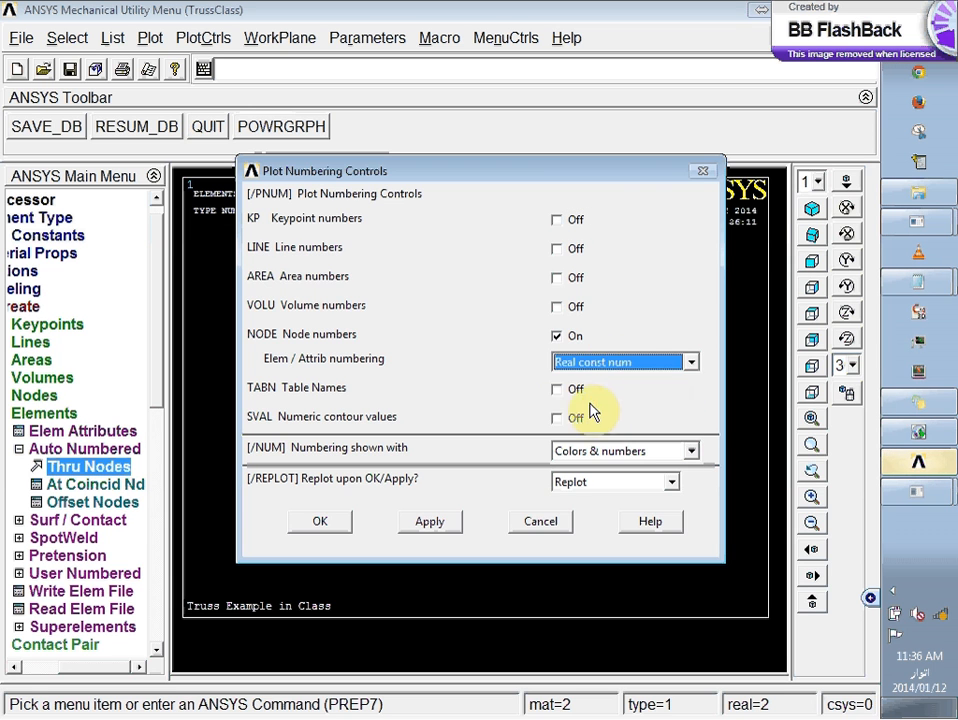
{"action": "left_click", "coordinate": [334, 527]}
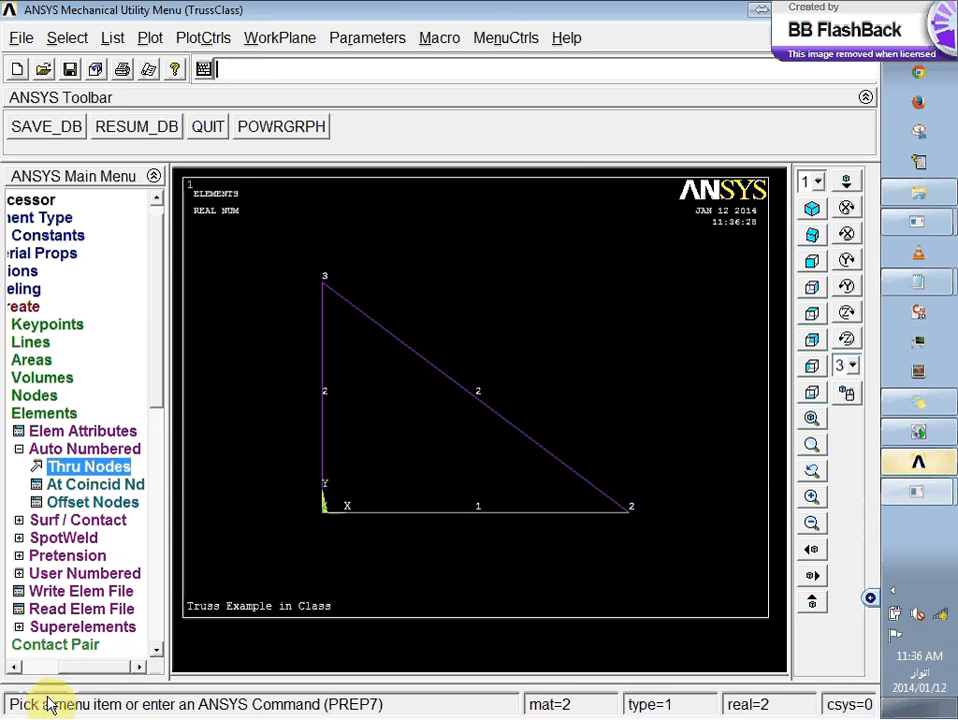
- Collapse the Create and Modeling branches of the preprocessor tree
{"action": "left_click", "coordinate": [80, 666]}
{"action": "mouse_move", "coordinate": [70, 667]}
{"action": "left_mouse_down"}
{"action": "mouse_move", "coordinate": [45, 663]}
{"action": "mouse_move", "coordinate": [57, 667]}
{"action": "left_mouse_up"}
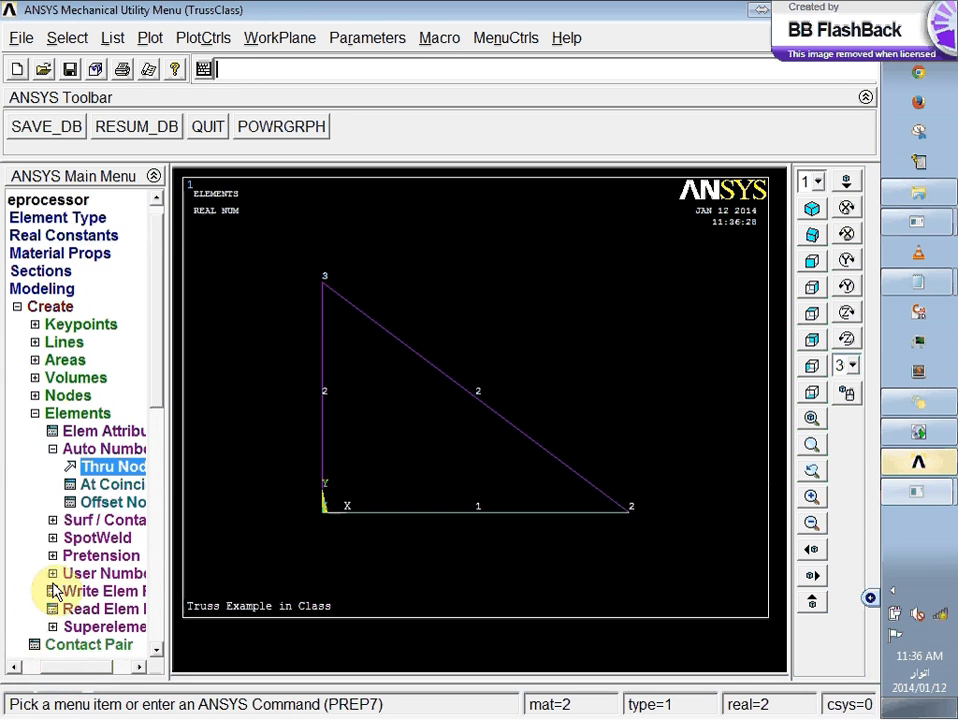
{"action": "left_click", "coordinate": [17, 306]}
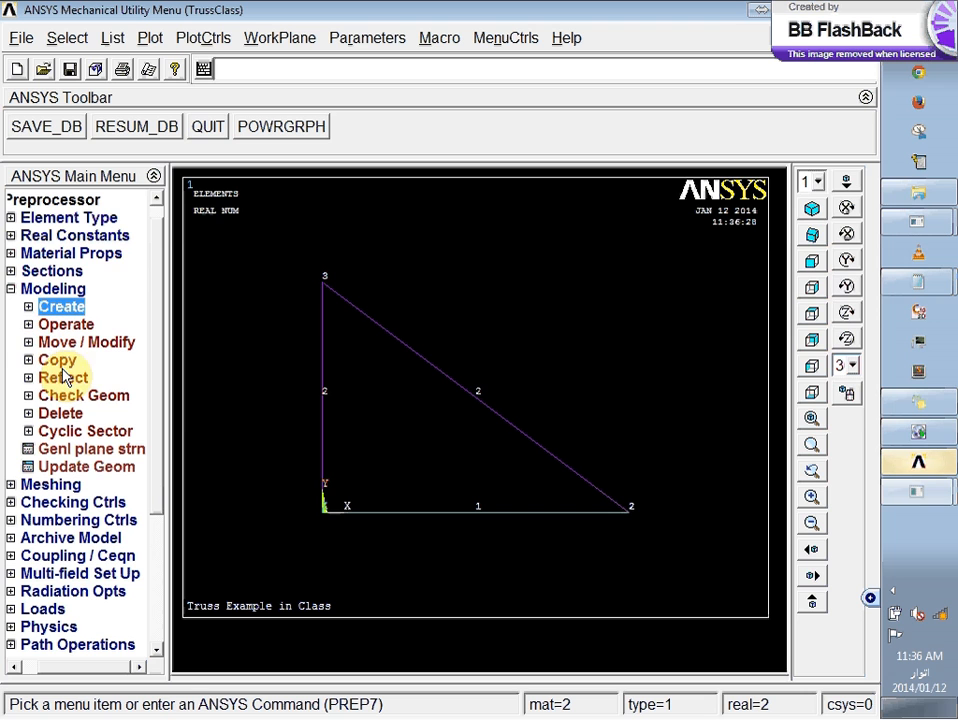
{"action": "left_click", "coordinate": [35, 670]}
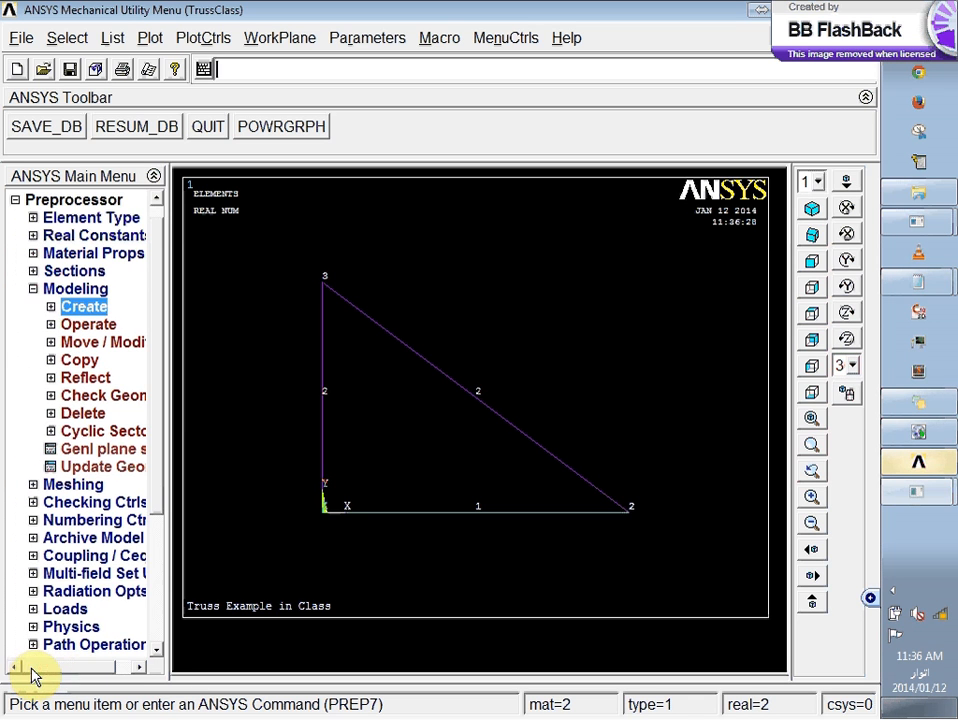
{"action": "left_click", "coordinate": [33, 289]}
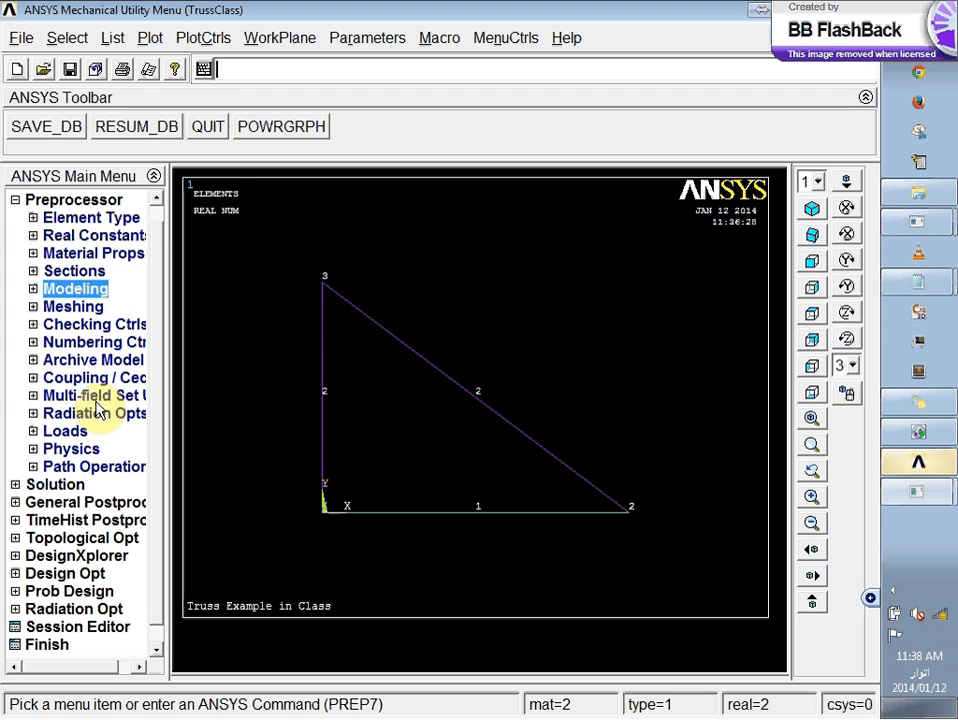
- Expand the preprocessor's Loads branch through Define Loads, Apply and Structural to the Displacement options
{"action": "left_click", "coordinate": [70, 432]}
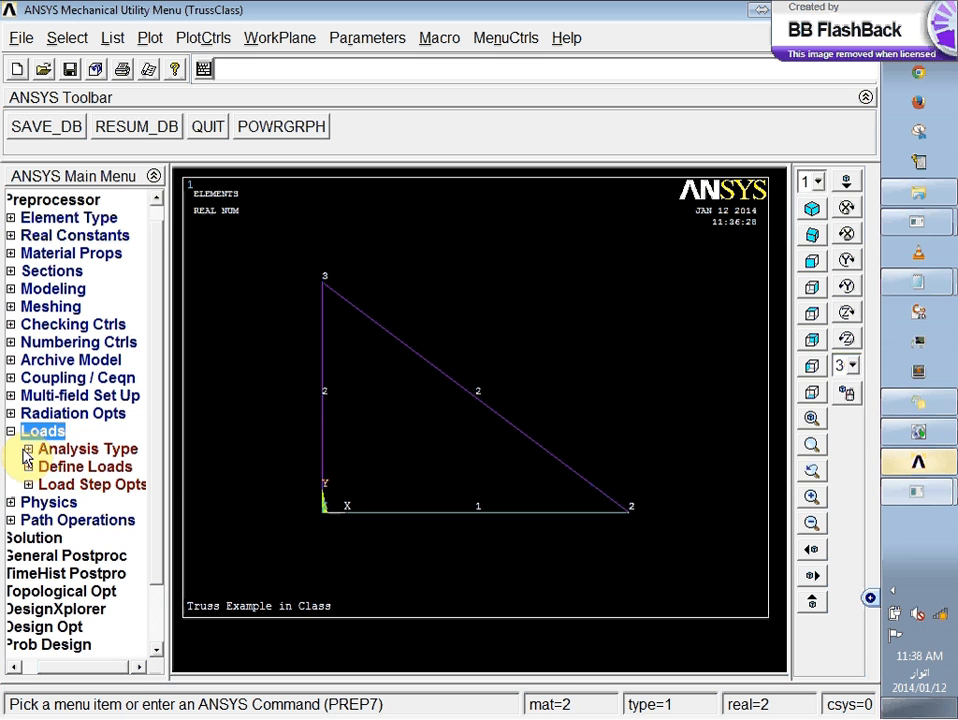
{"action": "left_click", "coordinate": [28, 451]}
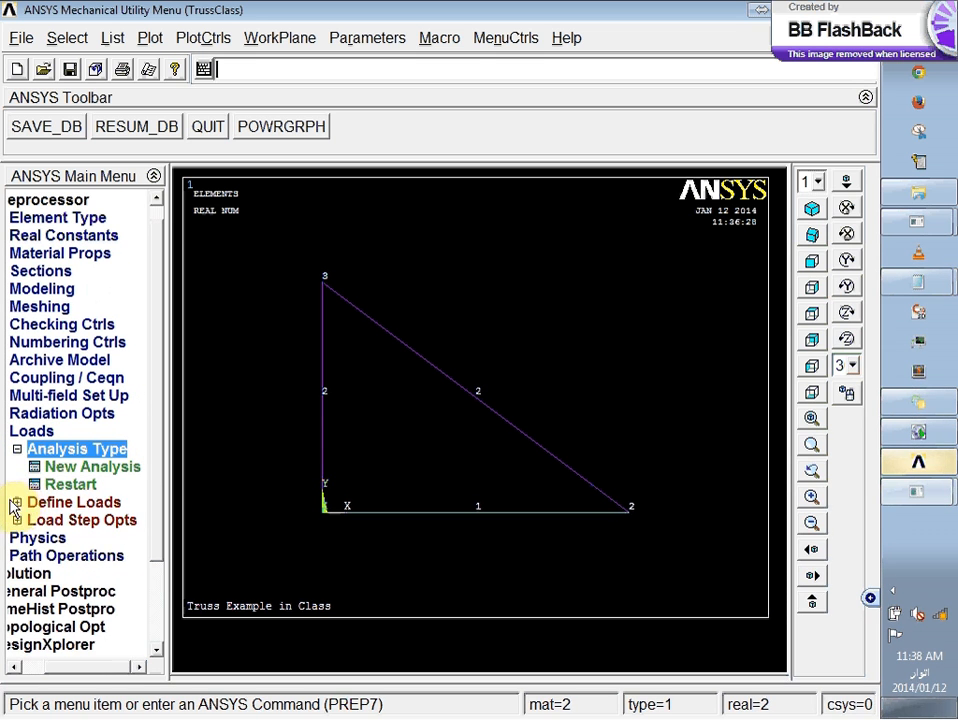
{"action": "left_click", "coordinate": [17, 505]}
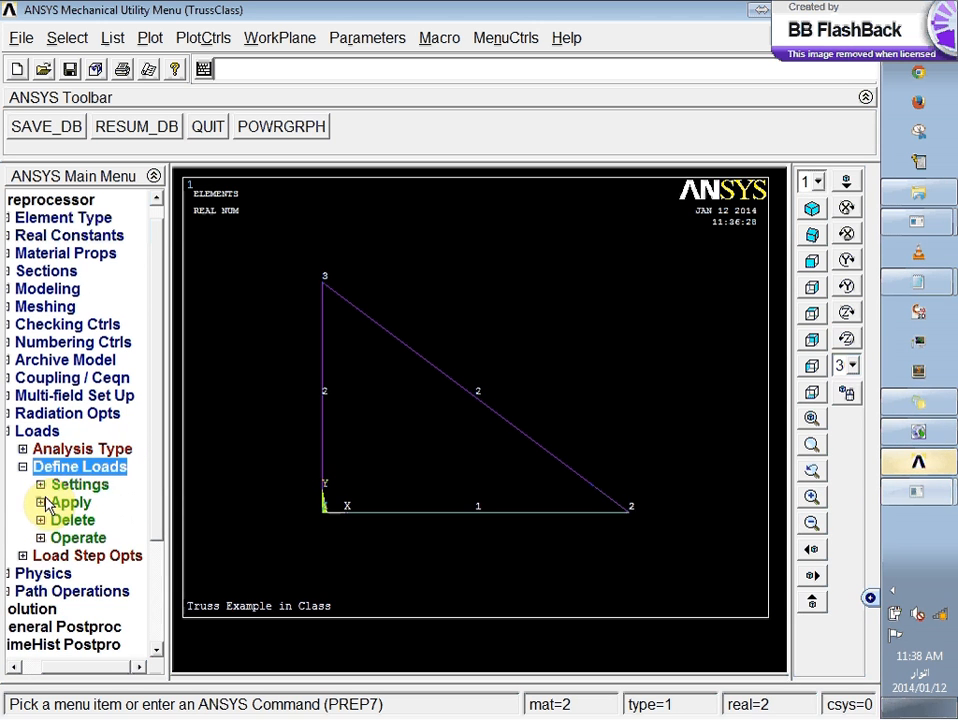
{"action": "left_click", "coordinate": [42, 505]}
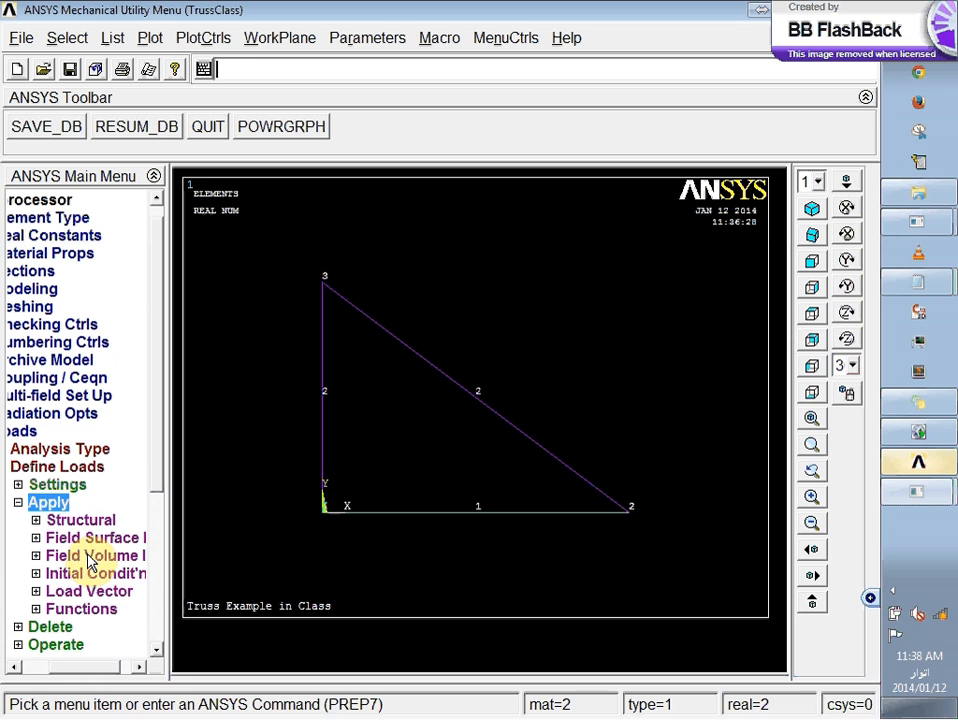
{"action": "left_click", "coordinate": [37, 522]}
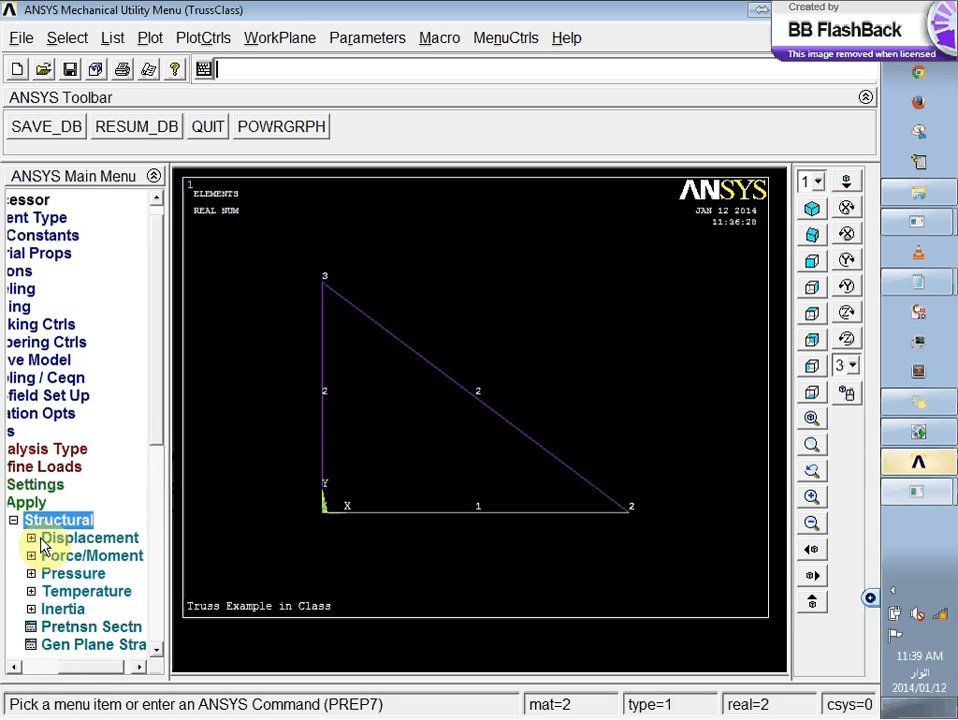
{"action": "left_click", "coordinate": [40, 540]}
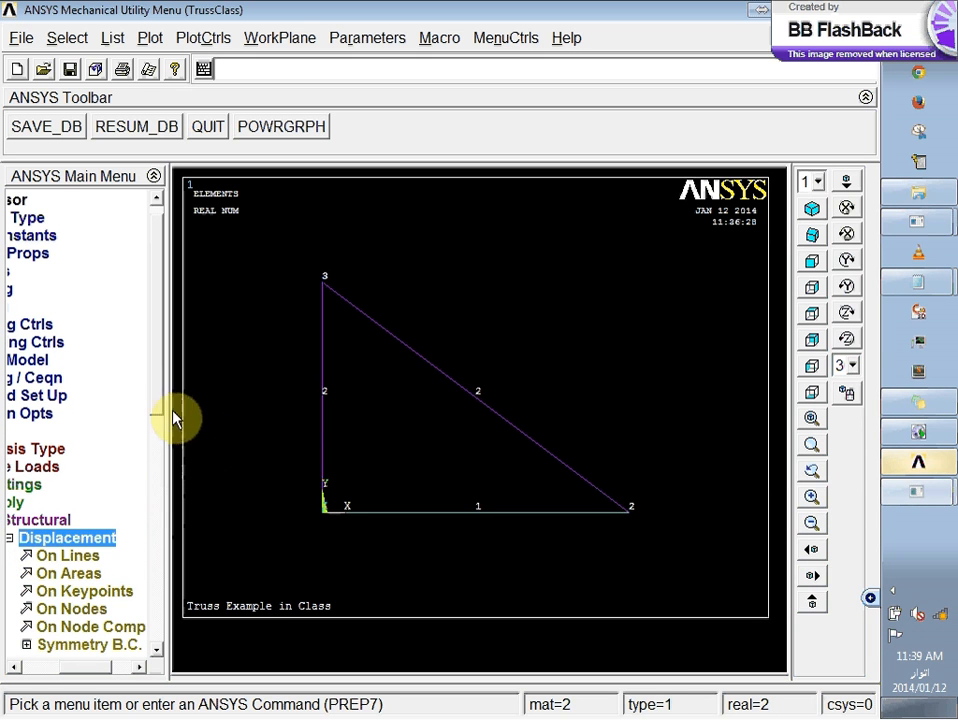
{"action": "scroll", "coordinate": [163, 440], "scroll_direction": "down", "scroll_amount": 2}
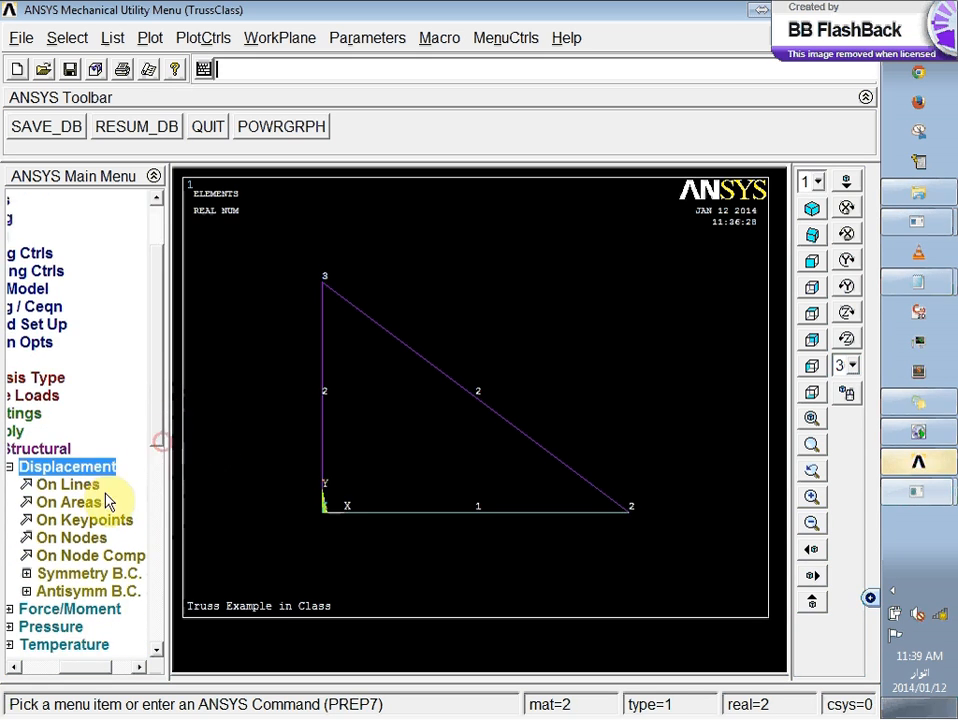
- Start a displacement constraint on node 3 and select UX, UY and UZ as the DOFs to constrain
{"action": "left_click", "coordinate": [75, 539]}
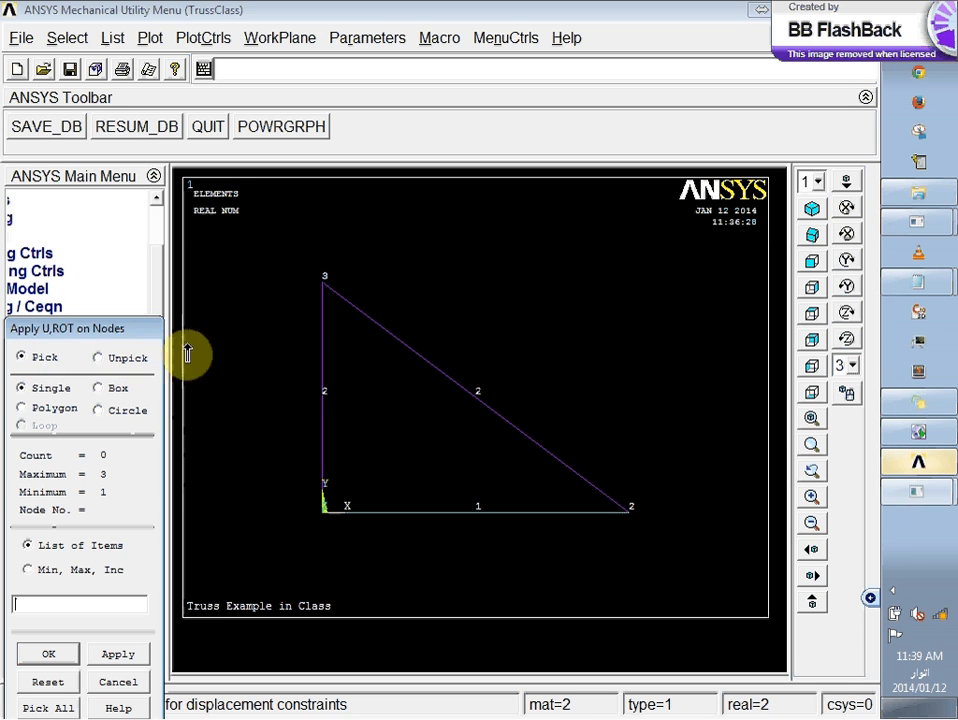
{"action": "left_click", "coordinate": [322, 285]}
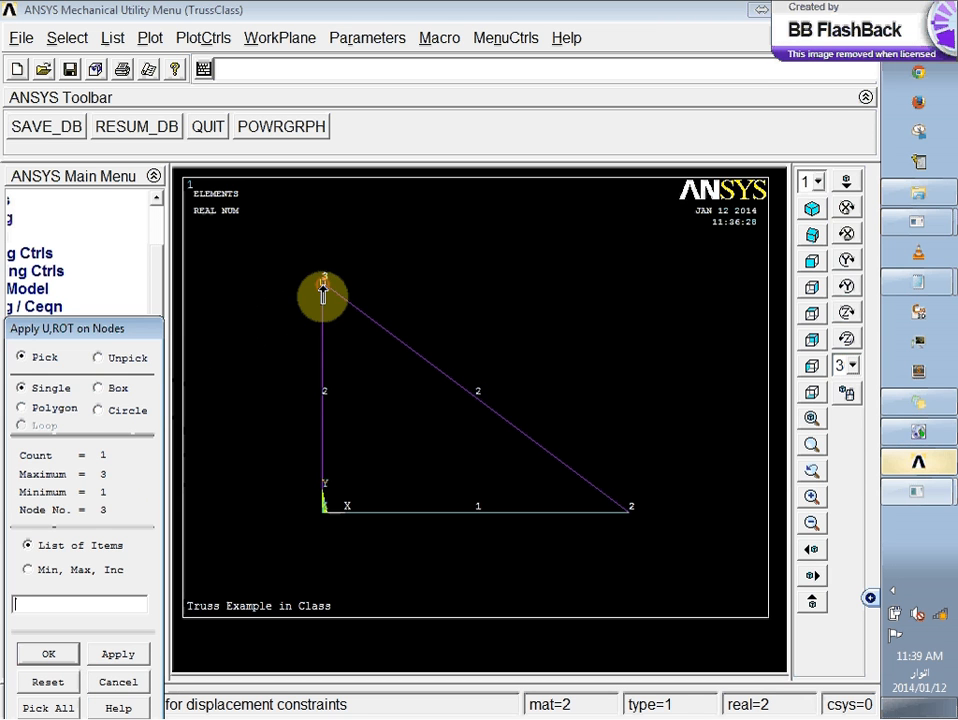
{"action": "left_click", "coordinate": [41, 656]}
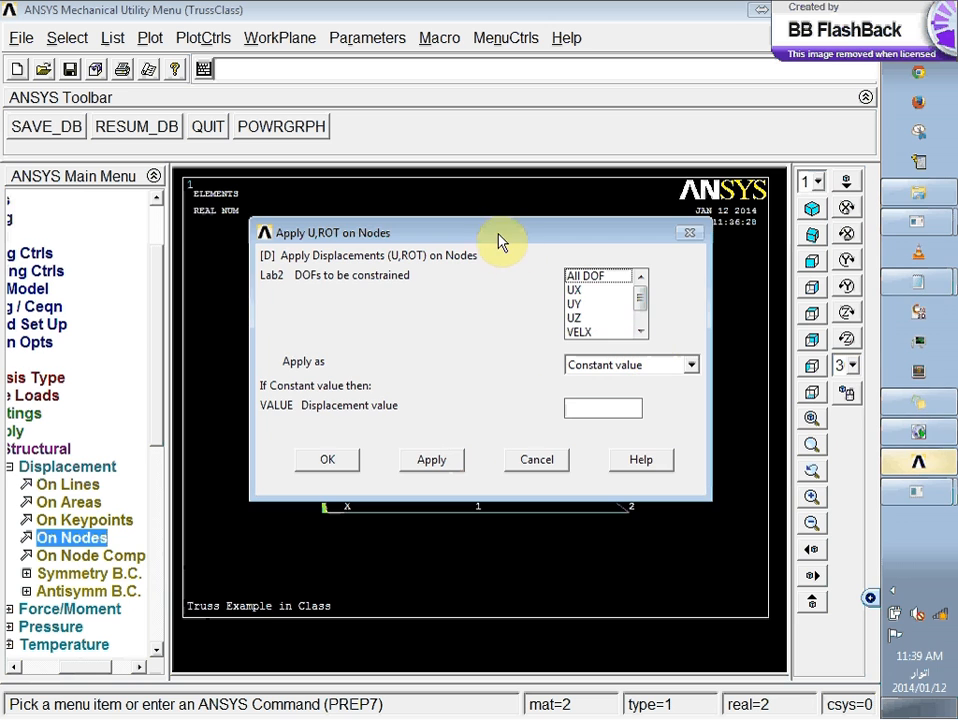
{"action": "left_click_drag", "start_coordinate": [496, 237], "coordinate": [420, 233]}
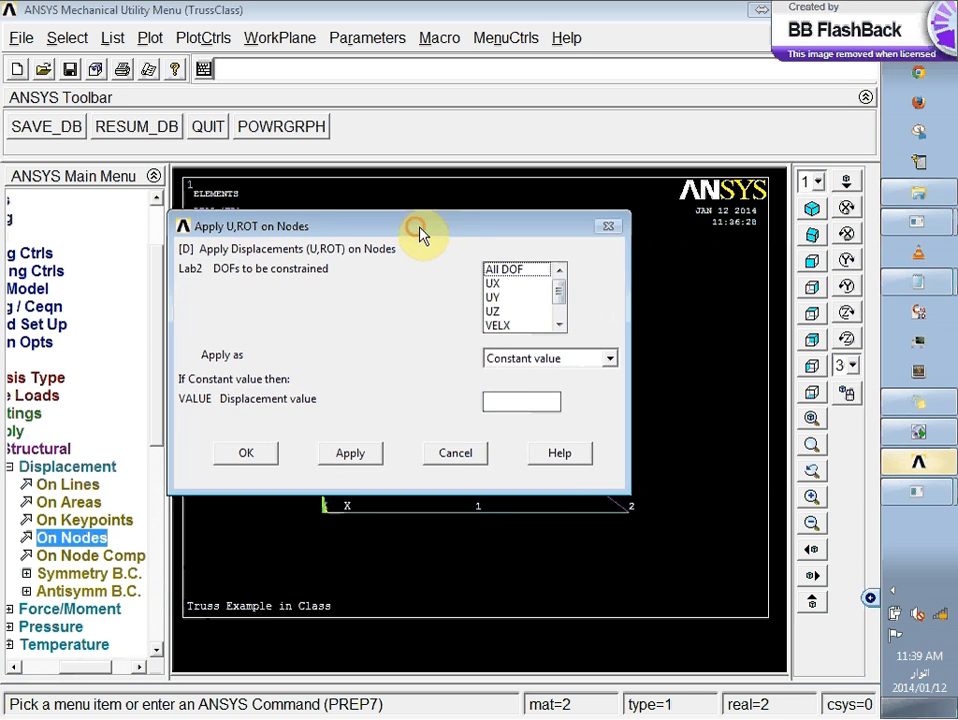
{"action": "left_click", "coordinate": [493, 288]}
{"action": "left_click", "coordinate": [494, 298]}
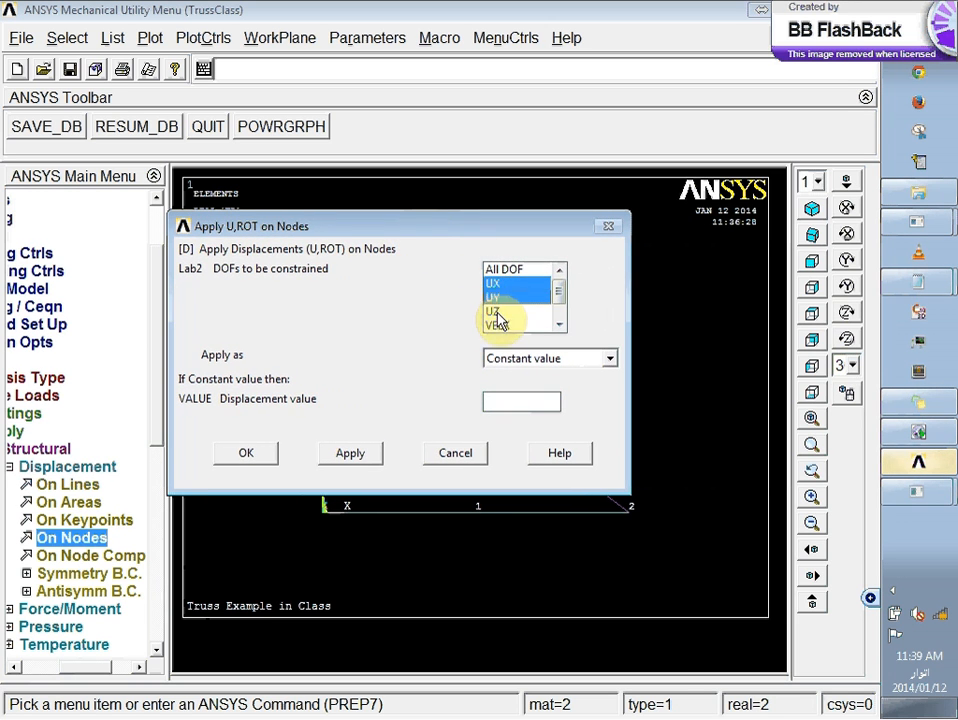
{"action": "left_click", "coordinate": [495, 311]}
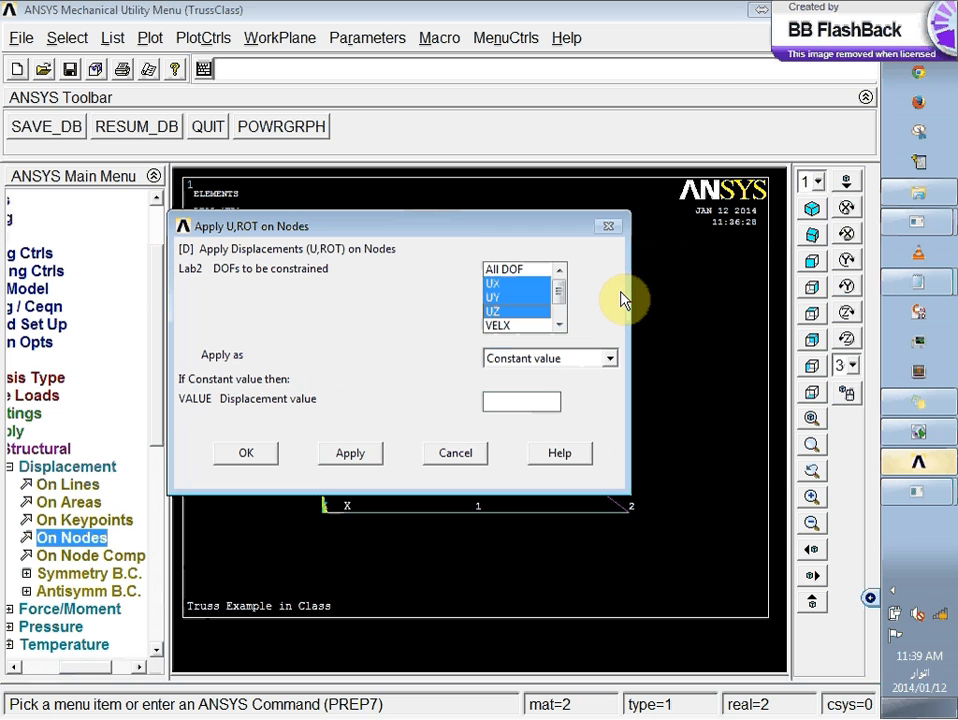
{"action": "left_click", "coordinate": [497, 297]}
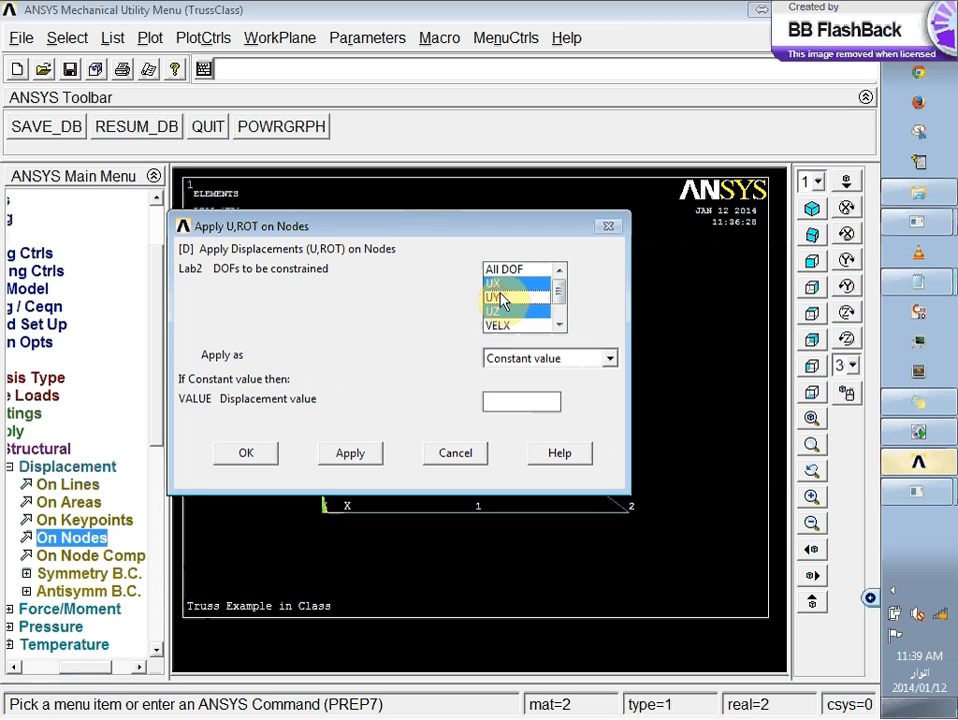
{"action": "left_click", "coordinate": [501, 298]}
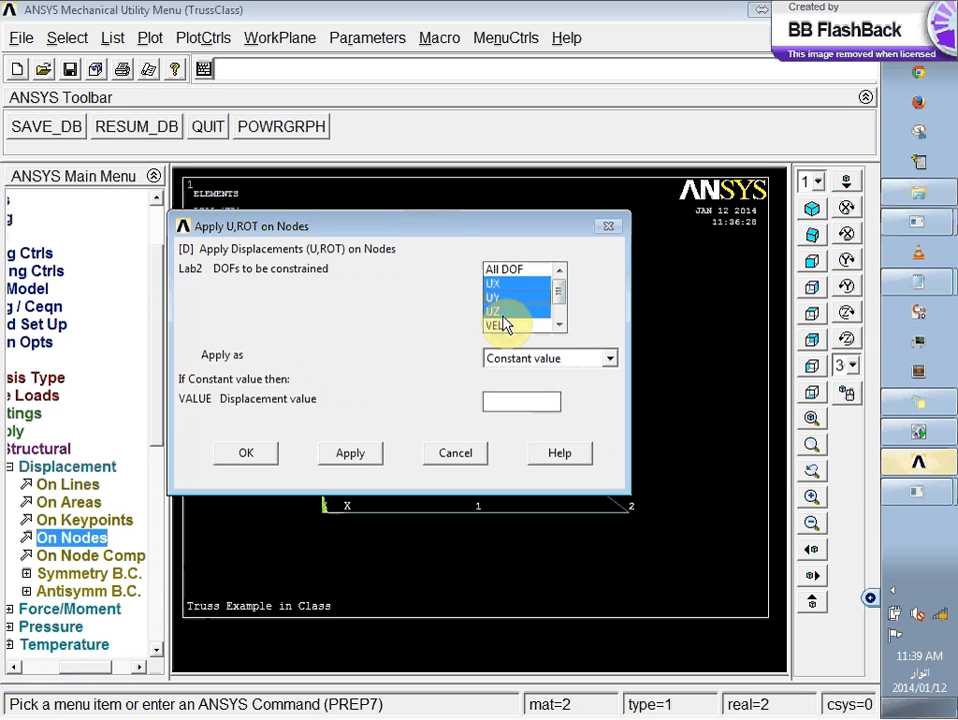
- Check the remaining DOF options and apply the node 3 constraint with a constant displacement value of 0
{"action": "left_click", "coordinate": [560, 325]}
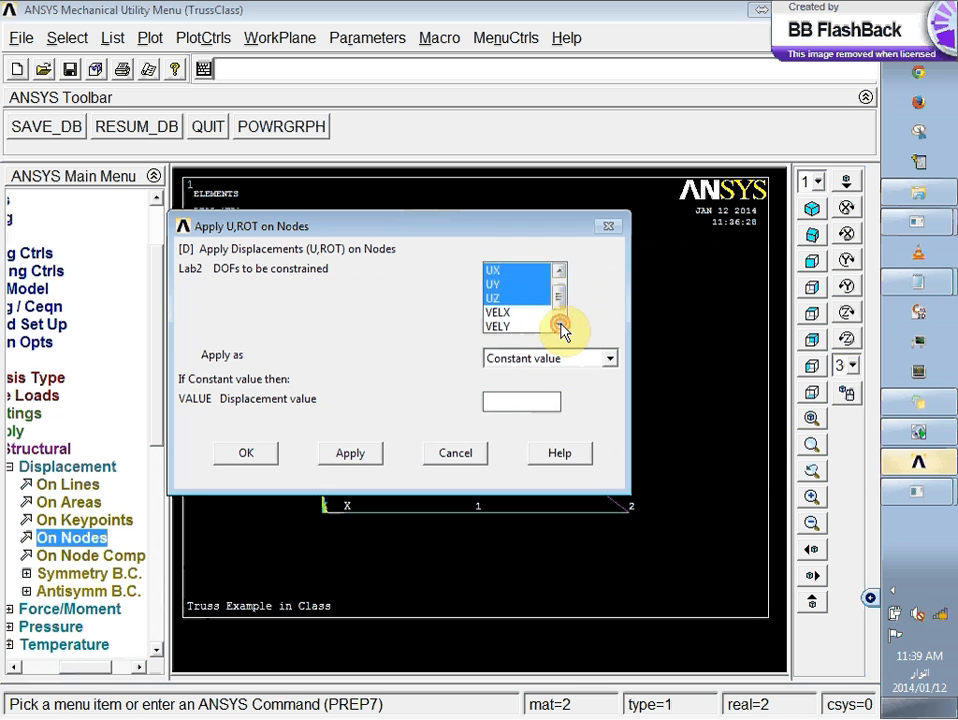
{"action": "left_click", "coordinate": [560, 326]}
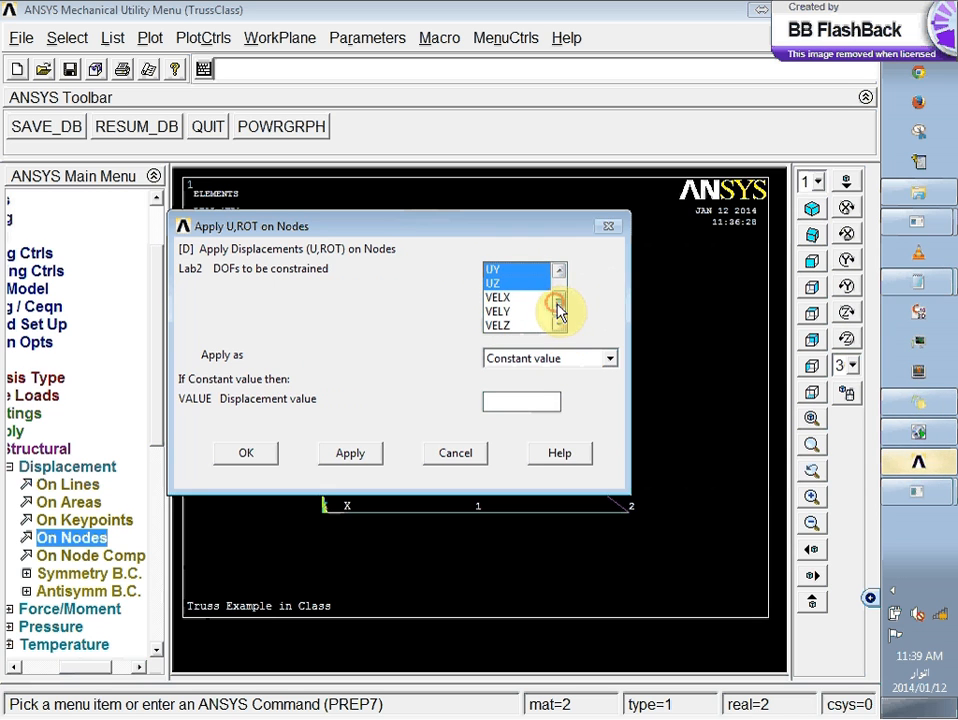
{"action": "left_click_drag", "start_coordinate": [556, 310], "coordinate": [558, 297]}
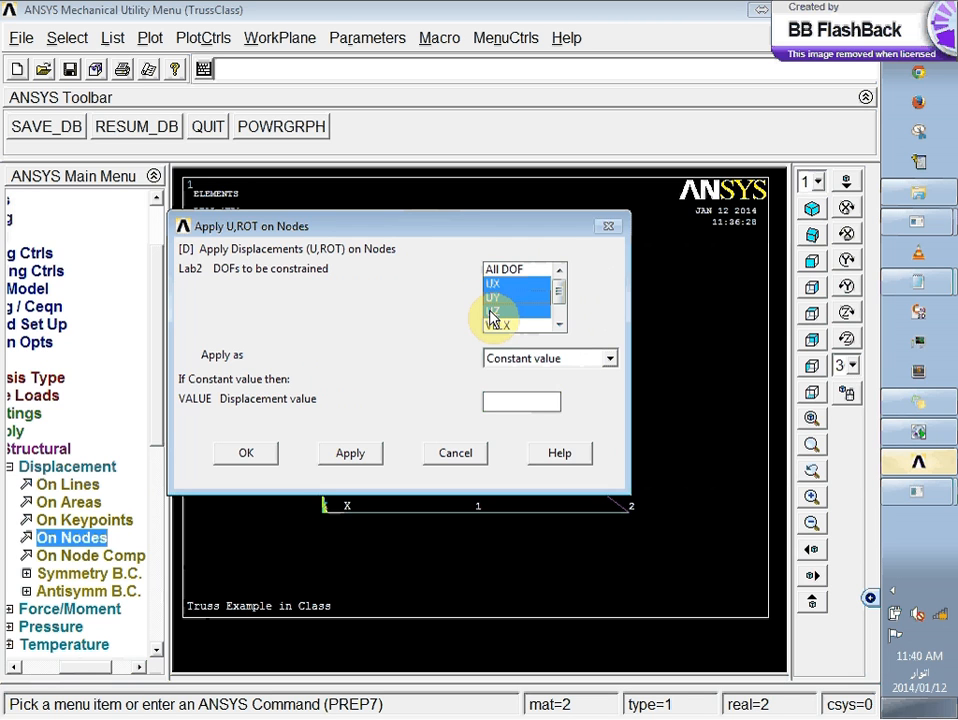
{"action": "left_click", "coordinate": [250, 452]}
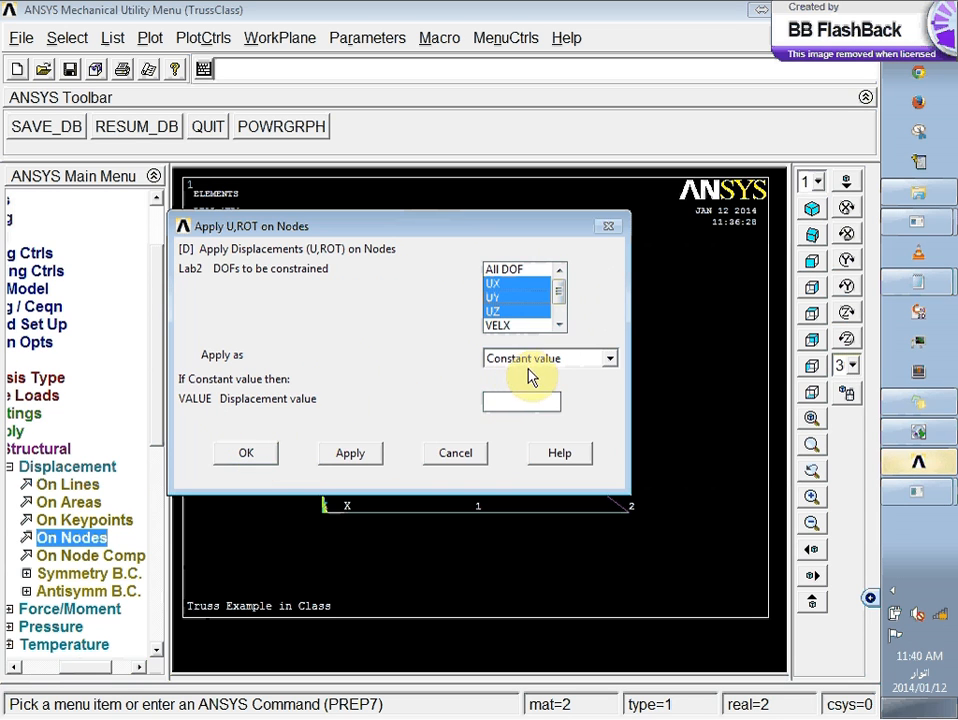
{"action": "left_click", "coordinate": [493, 405]}
{"action": "type", "text": "0"}
{"action": "left_click", "coordinate": [250, 453]}
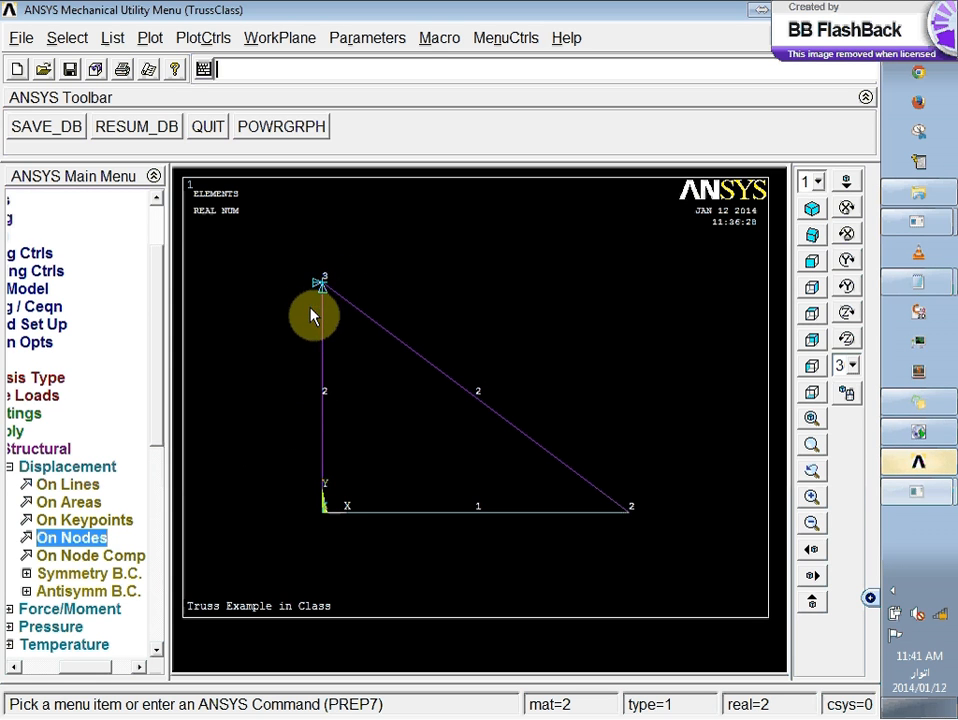
- Constrain node 1 in UX and UZ only, with a constant displacement value of 0
{"action": "left_click", "coordinate": [76, 541]}
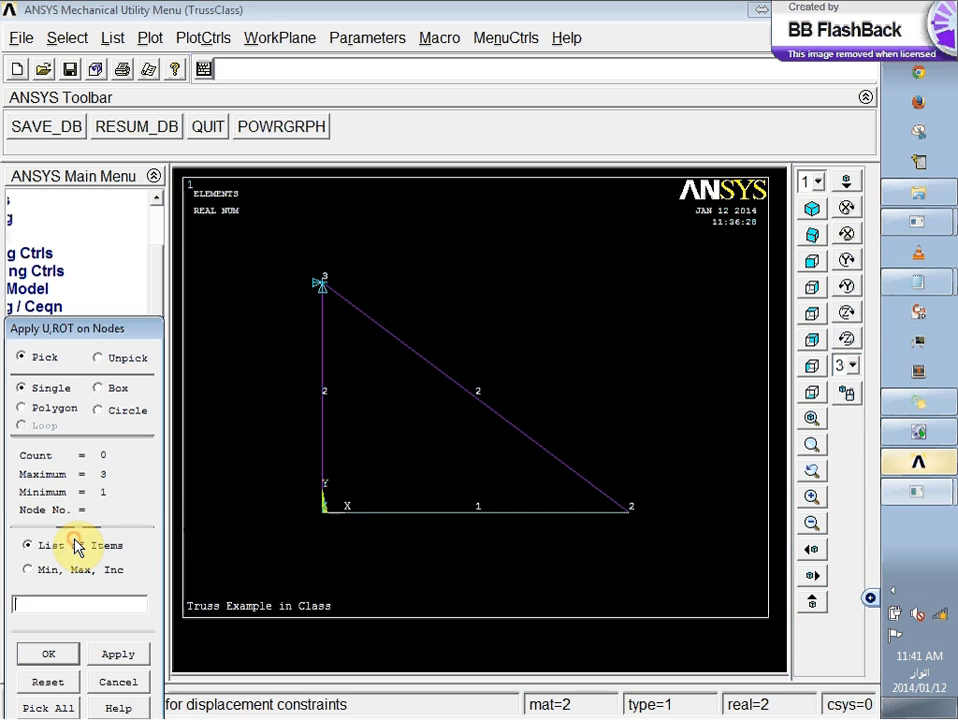
{"action": "left_click", "coordinate": [322, 516]}
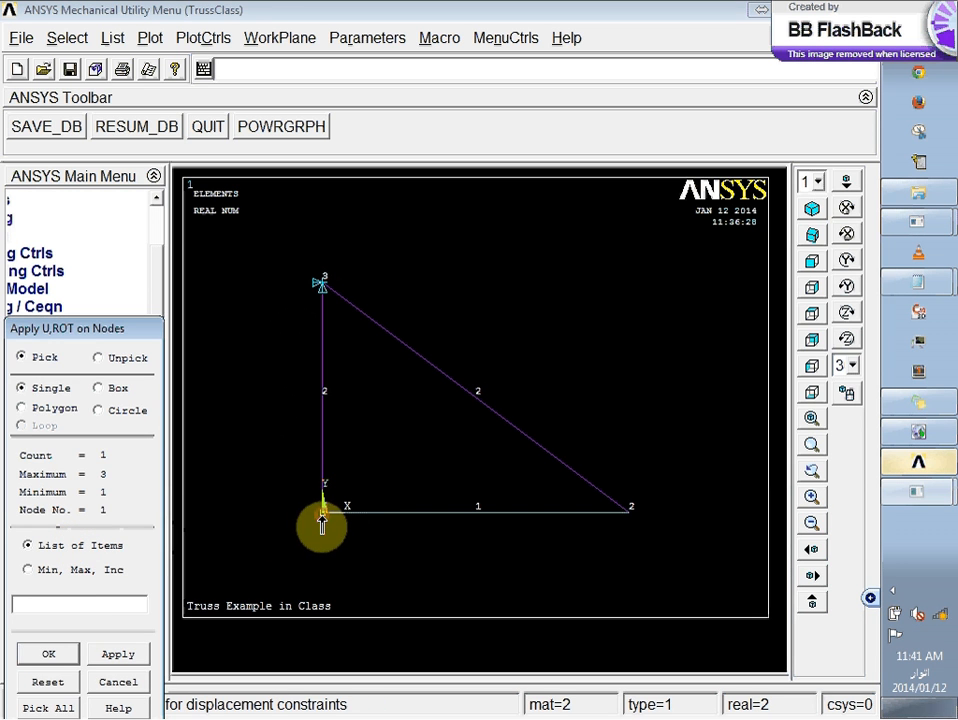
{"action": "left_click", "coordinate": [63, 660]}
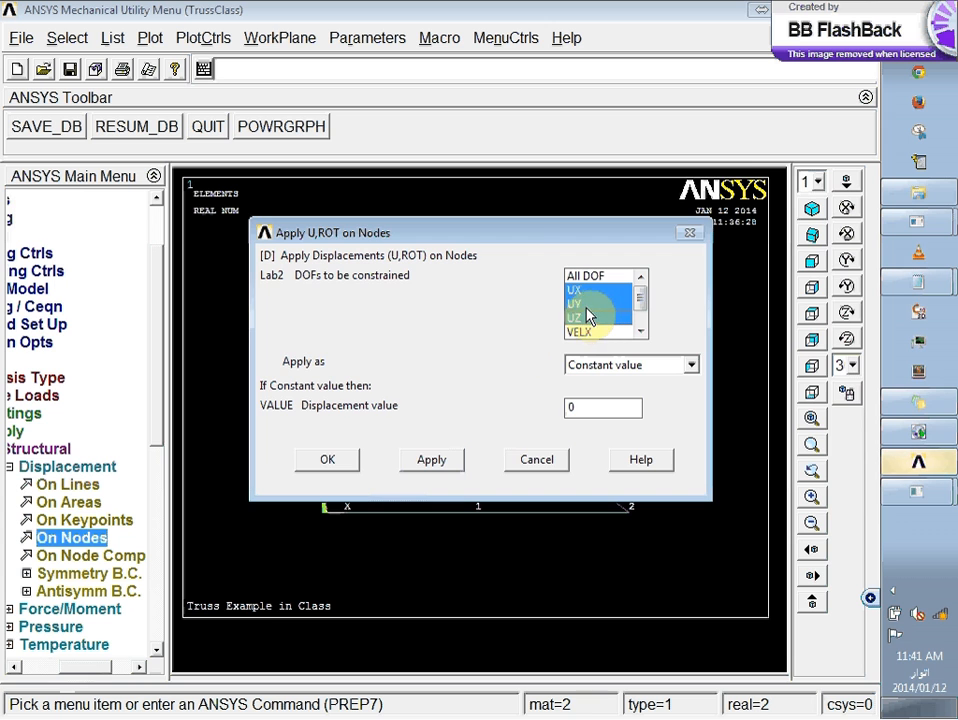
{"action": "left_click_drag", "start_coordinate": [513, 234], "coordinate": [550, 143]}
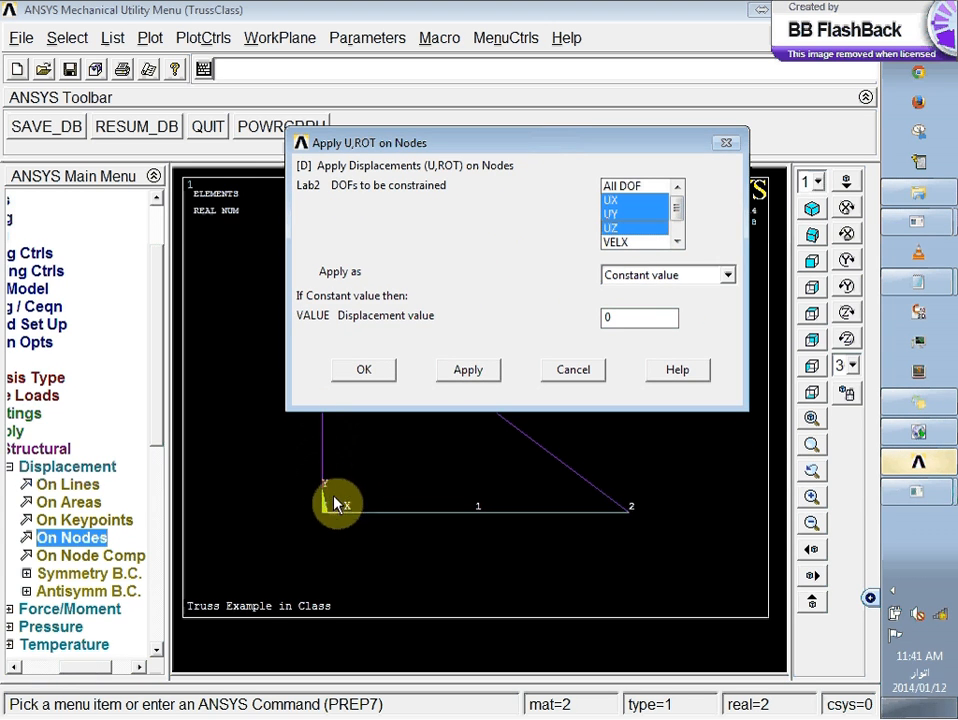
{"action": "left_click", "coordinate": [612, 217]}
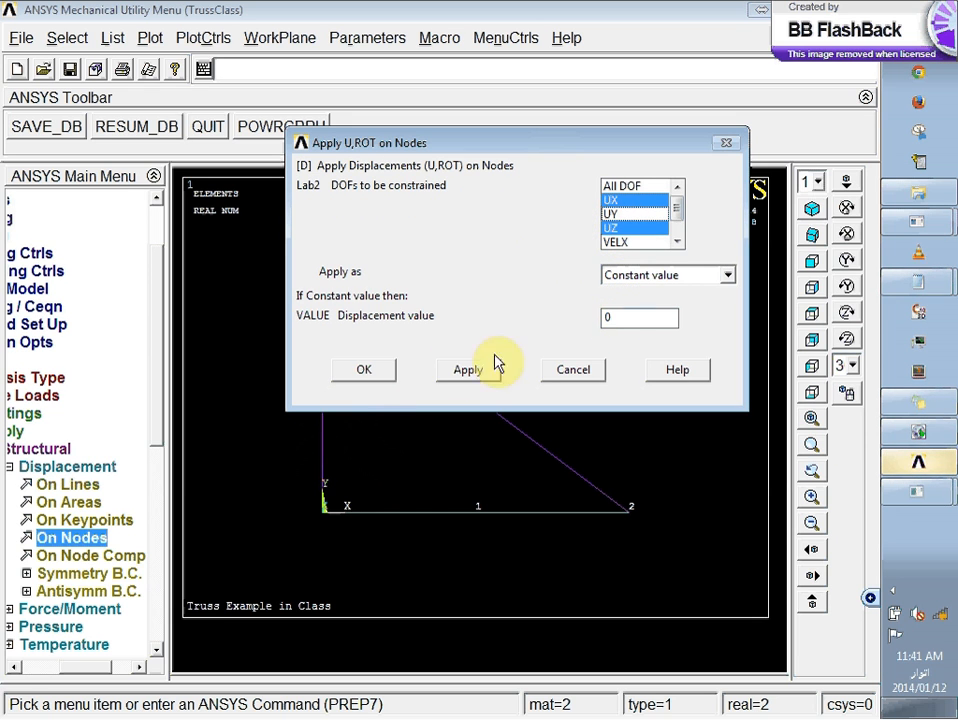
{"action": "left_click", "coordinate": [366, 370]}
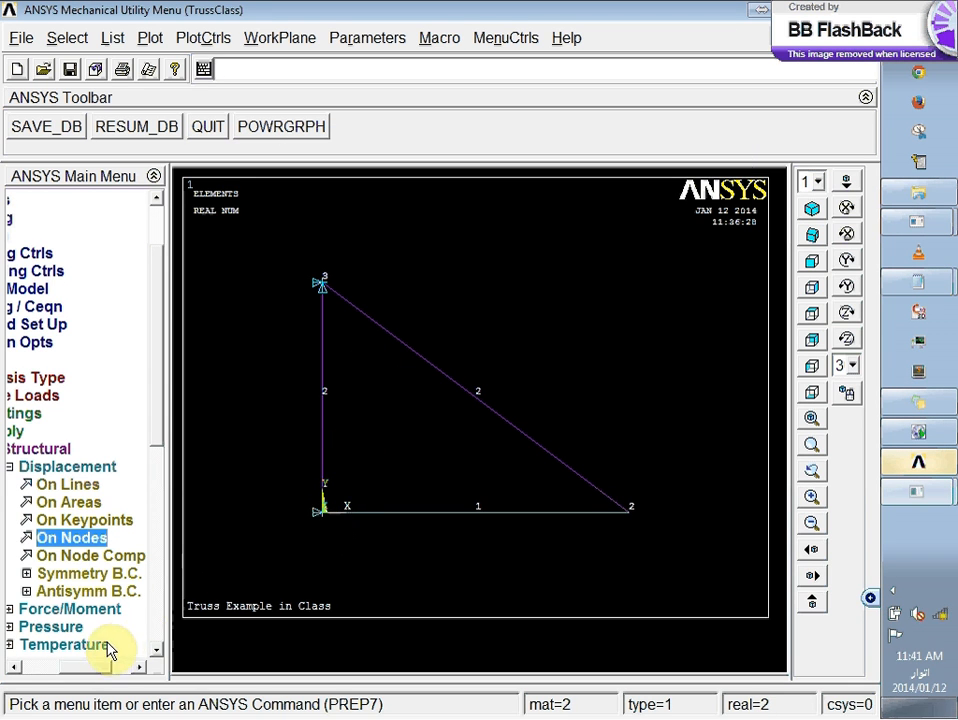
- Collapse the Displacement options and start a structural force/moment load on nodes 1 and 2
{"action": "mouse_move", "coordinate": [96, 670]}
{"action": "left_mouse_down"}
{"action": "mouse_move", "coordinate": [48, 673]}
{"action": "mouse_move", "coordinate": [79, 667]}
{"action": "left_mouse_up"}
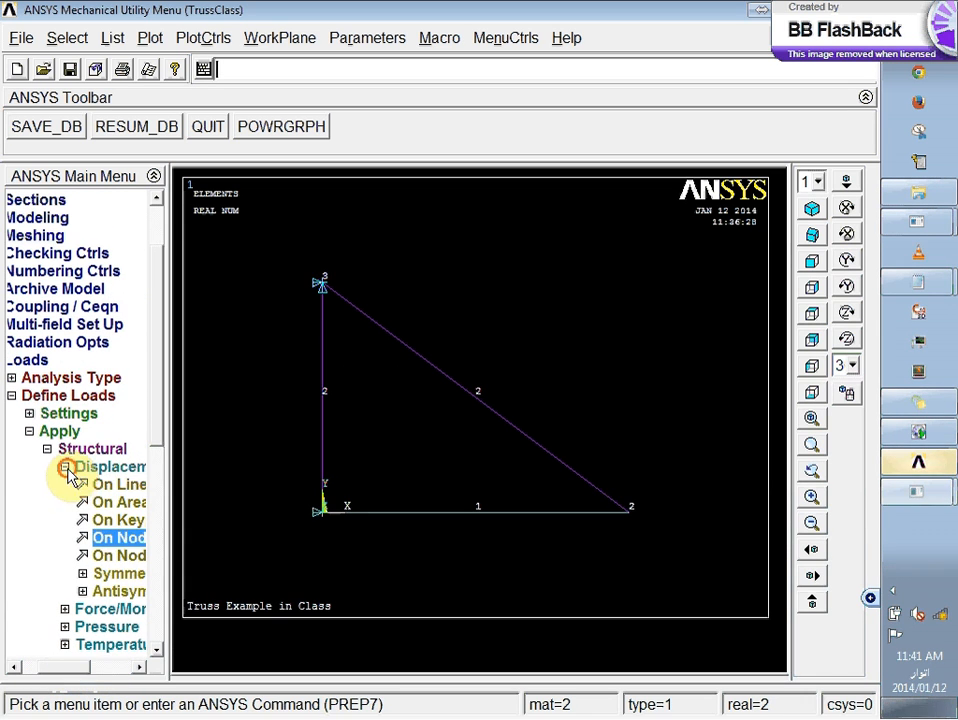
{"action": "left_click", "coordinate": [67, 467]}
{"action": "left_click", "coordinate": [85, 485]}
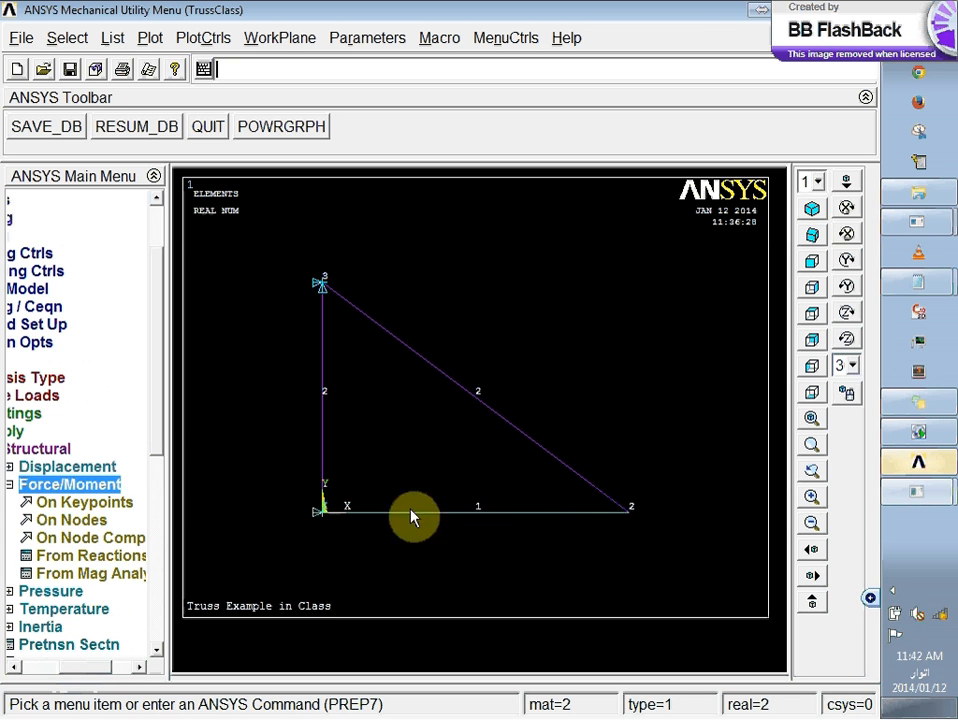
{"action": "left_click", "coordinate": [76, 521]}
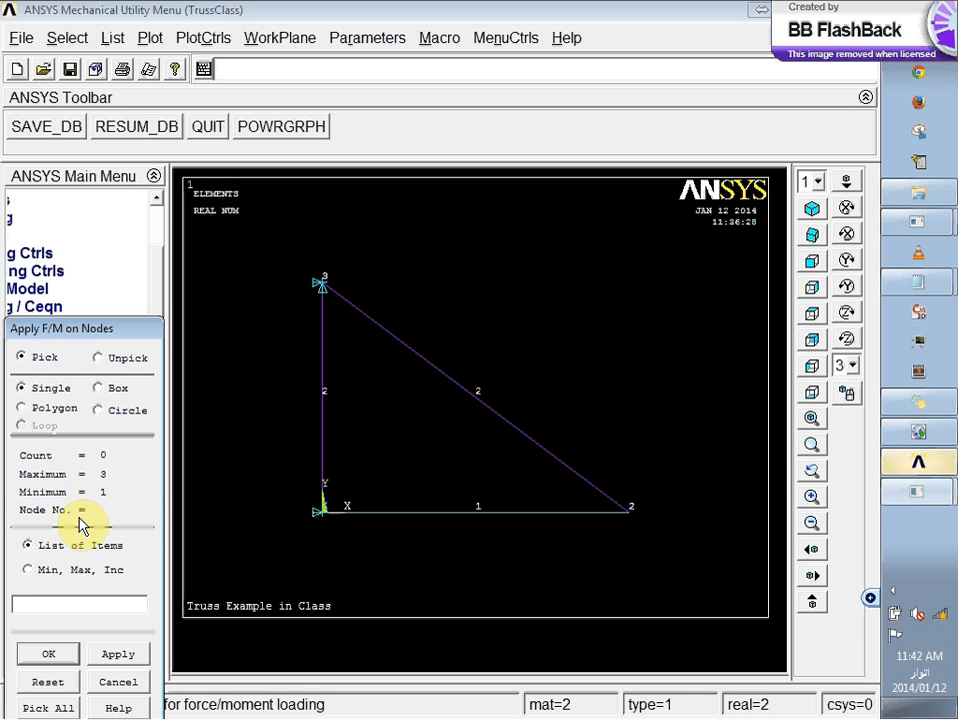
{"action": "left_click", "coordinate": [321, 522]}
{"action": "left_click", "coordinate": [629, 530]}
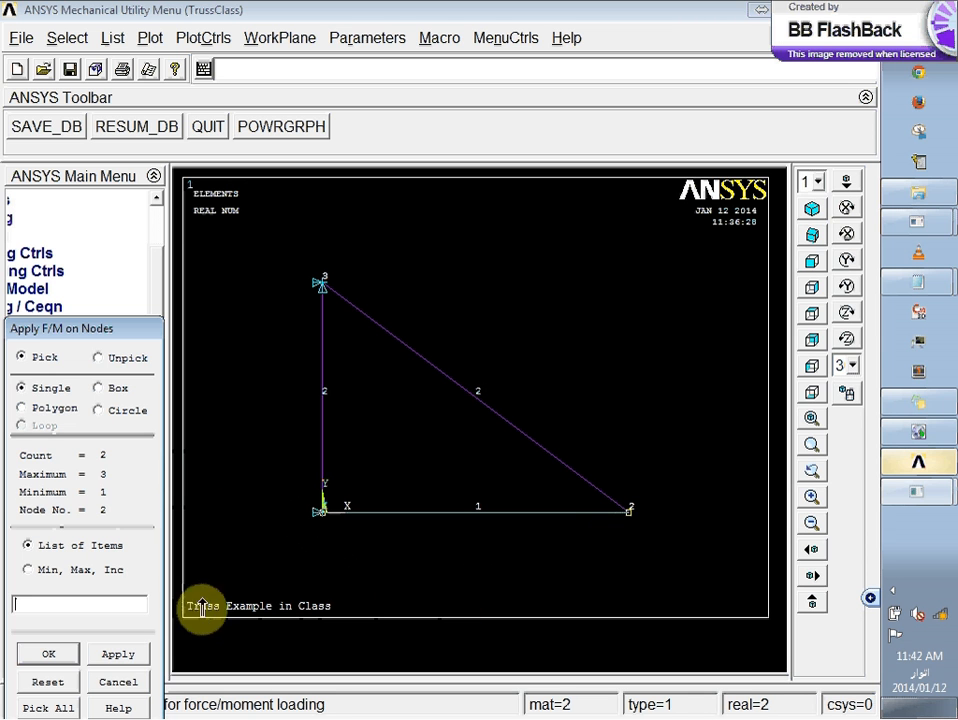
{"action": "left_click", "coordinate": [38, 655]}
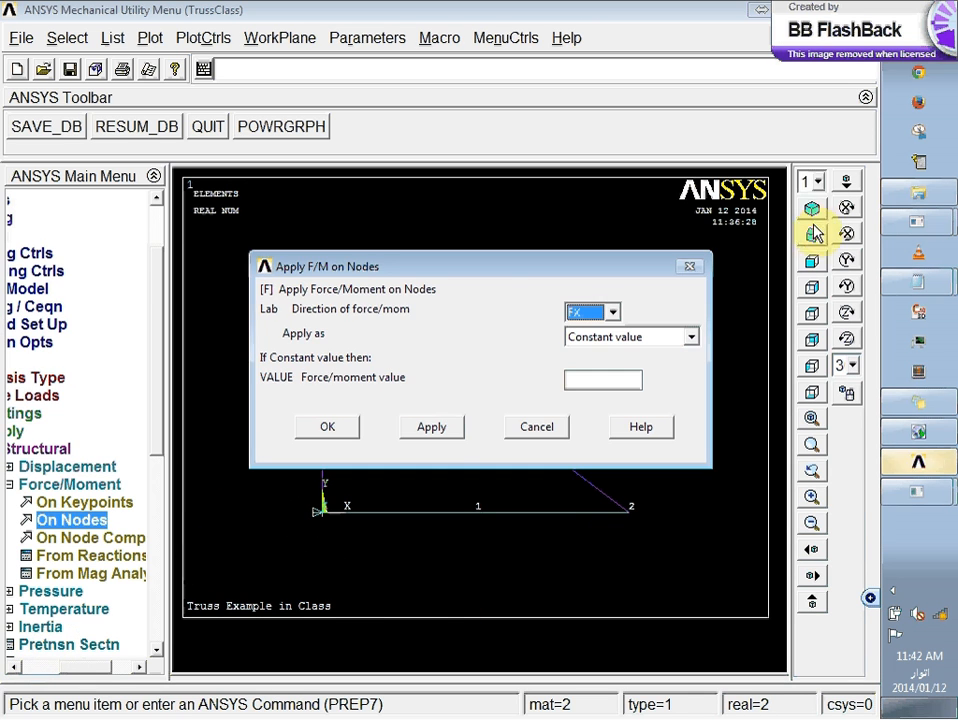
- Apply the load on the picked nodes in the FY direction with a constant value of -300
{"action": "left_click", "coordinate": [612, 312]}
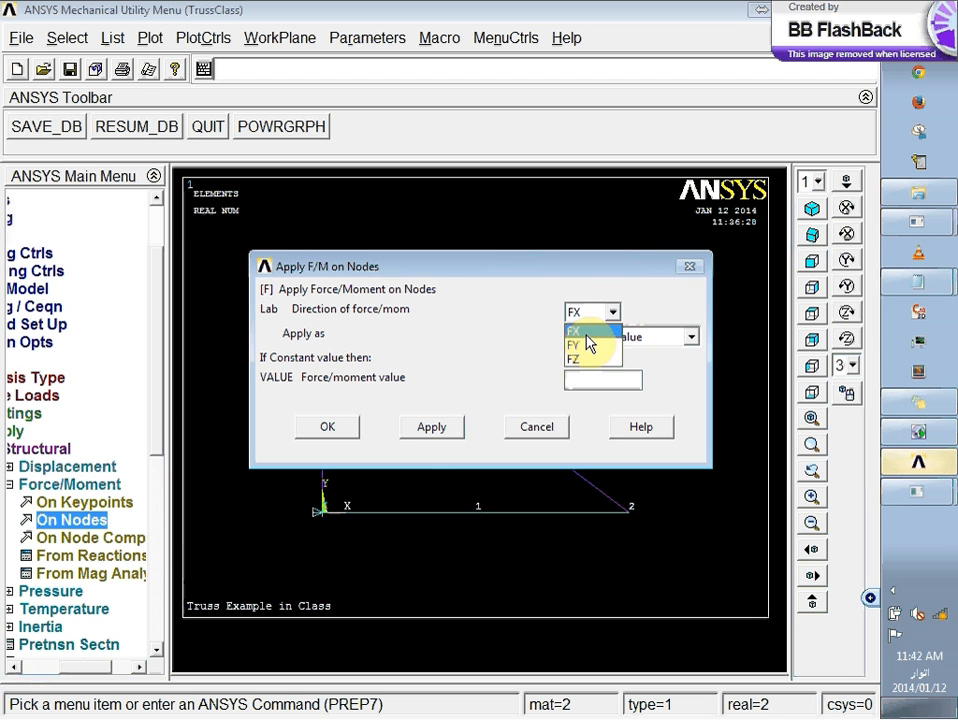
{"action": "left_click", "coordinate": [583, 346]}
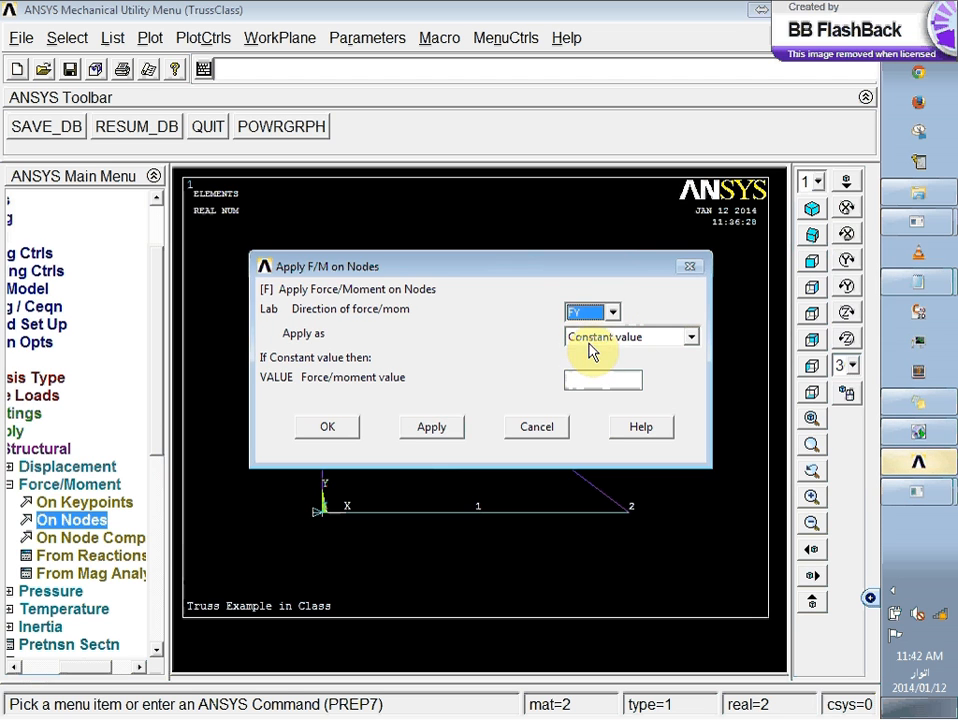
{"action": "left_click", "coordinate": [583, 380]}
{"action": "type", "text": "-300"}
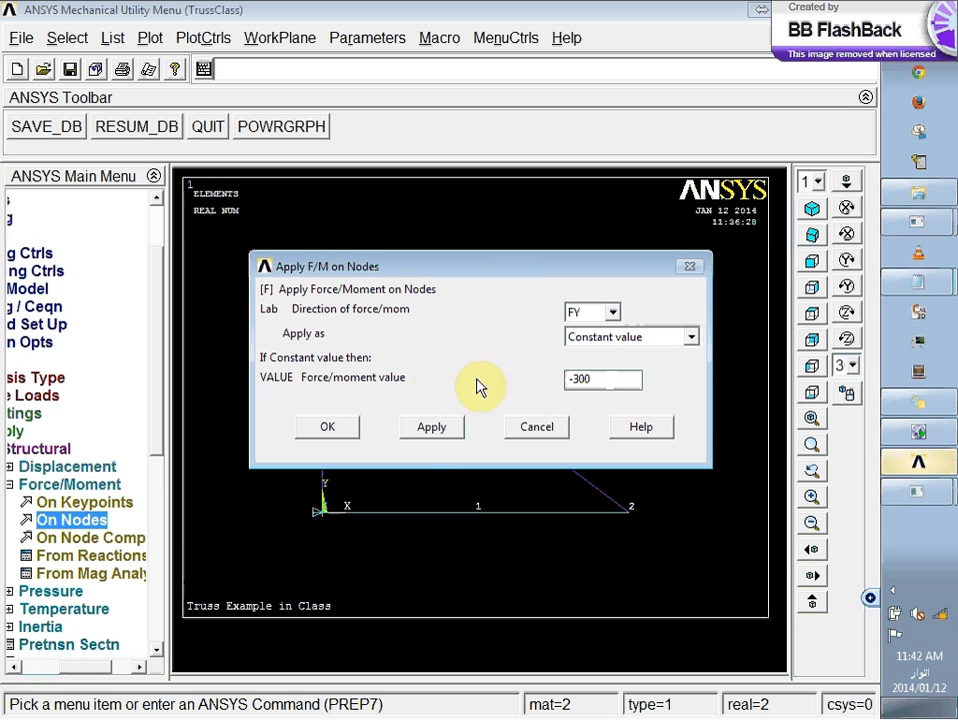
{"action": "left_click", "coordinate": [333, 430]}
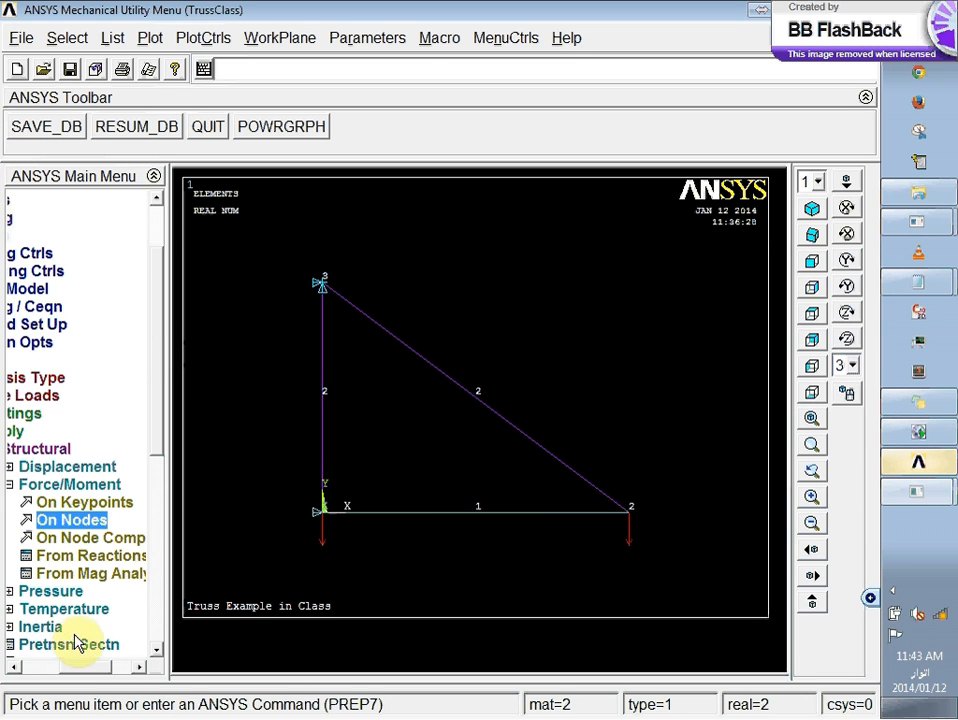
- Collapse the preprocessor's Loads branch and expand the Solution branch down to the Solve options
{"action": "left_click", "coordinate": [50, 666]}
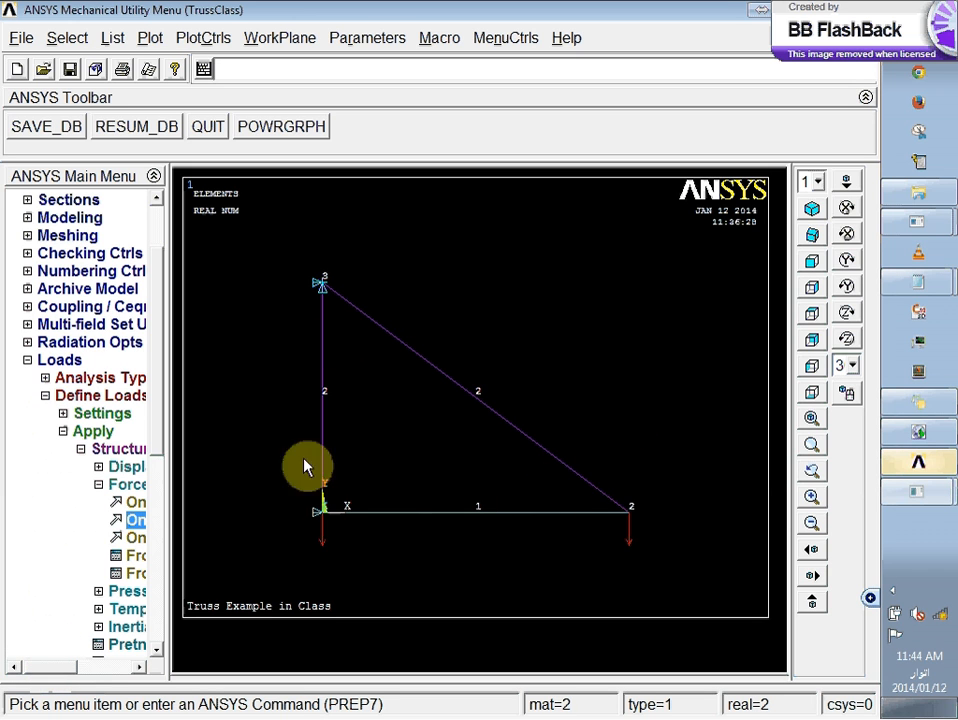
{"action": "left_click", "coordinate": [28, 362]}
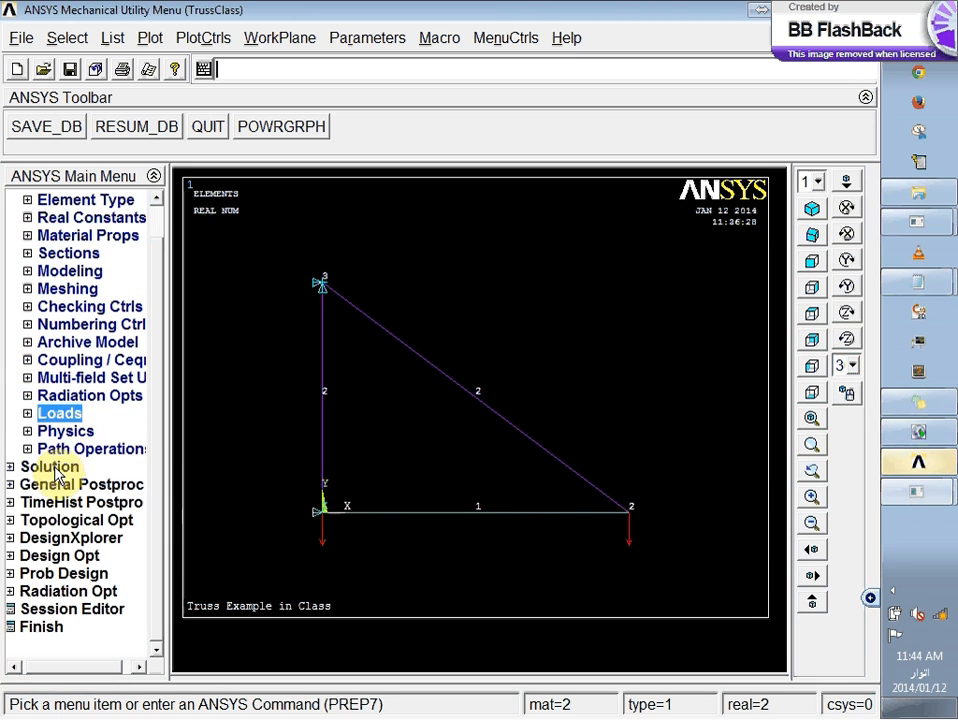
{"action": "left_click", "coordinate": [11, 467]}
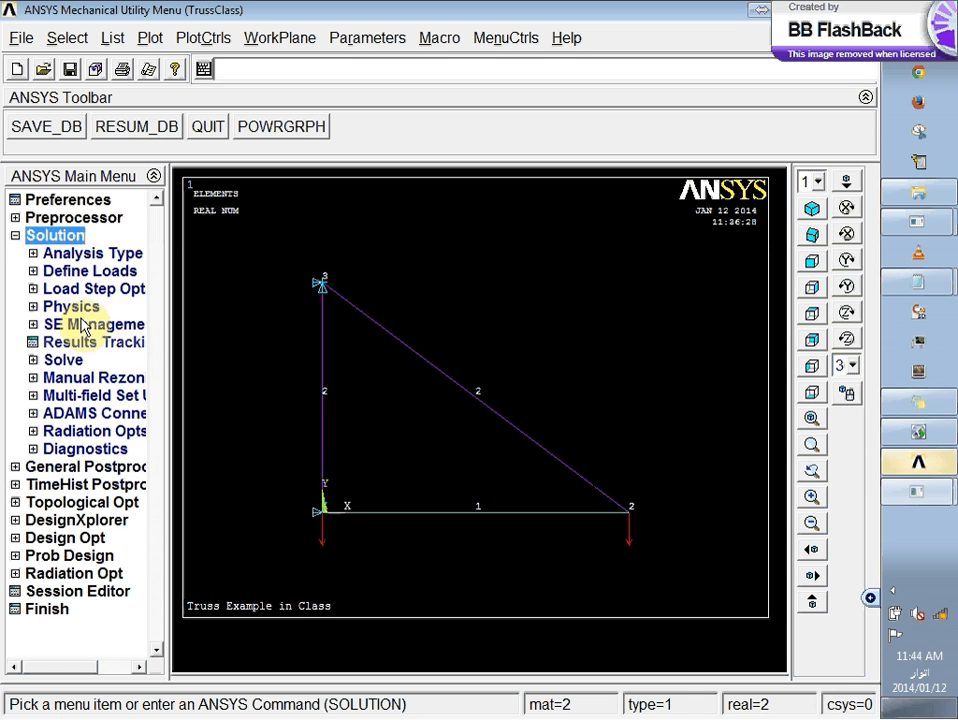
{"action": "left_click", "coordinate": [32, 360]}
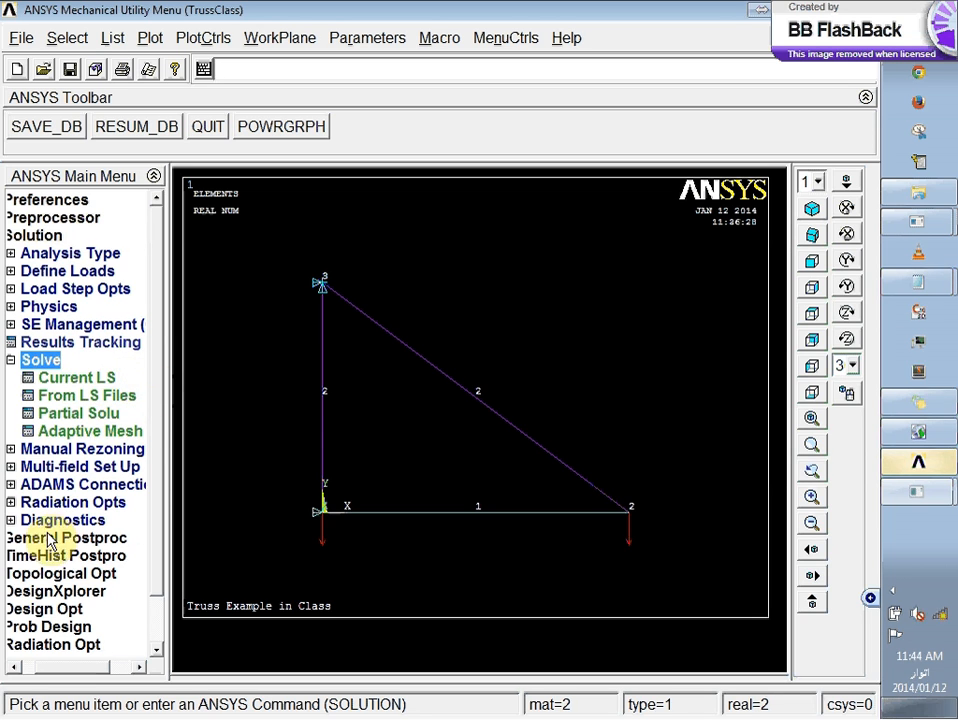
- Examine the preprocessor's Loads branch, including the Define Loads settings and the Analysis Type options, and collapse it
{"action": "left_click", "coordinate": [51, 666]}
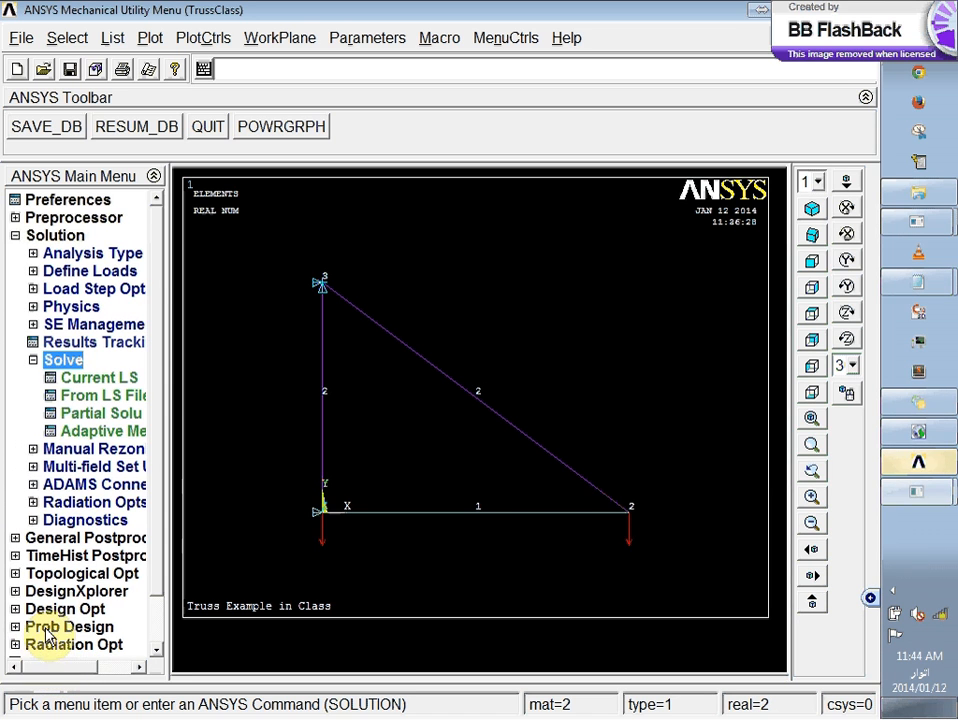
{"action": "left_click", "coordinate": [17, 218]}
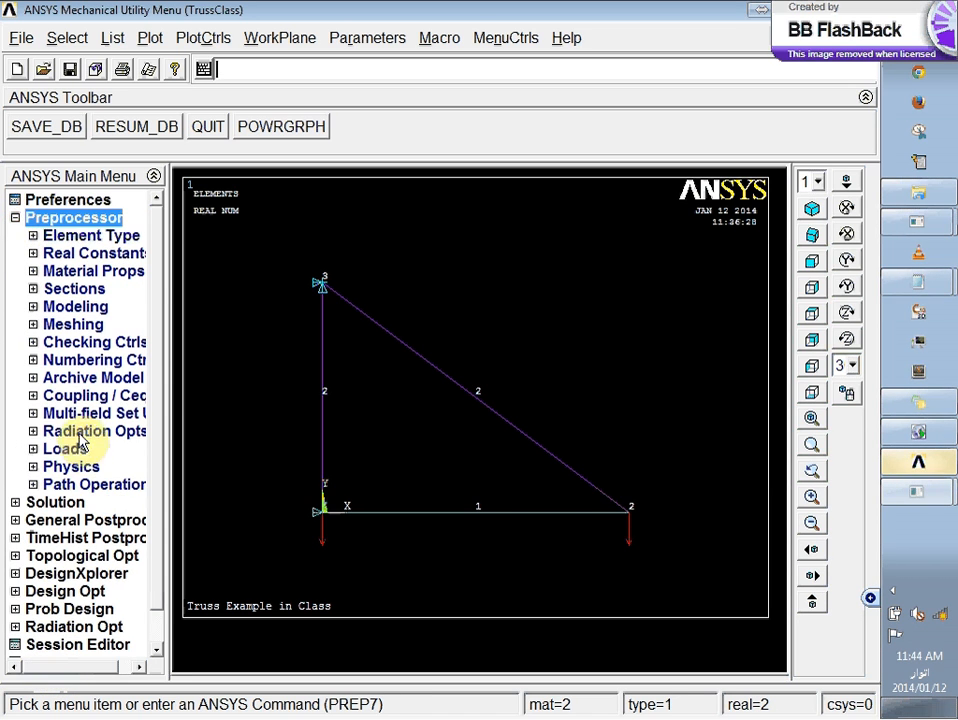
{"action": "left_click", "coordinate": [42, 449]}
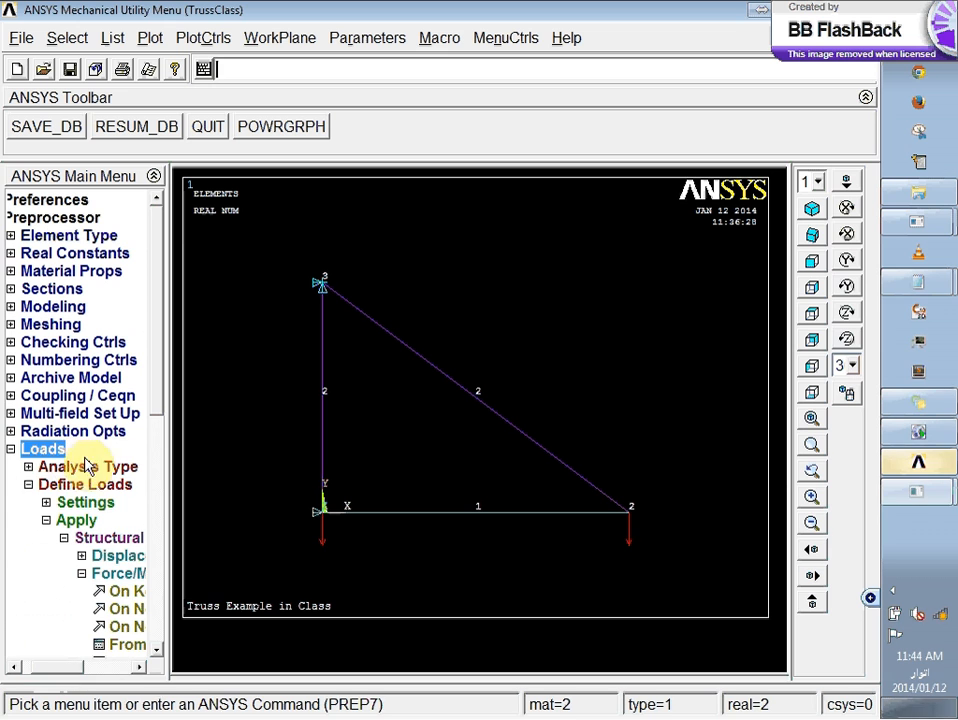
{"action": "left_click", "coordinate": [30, 484]}
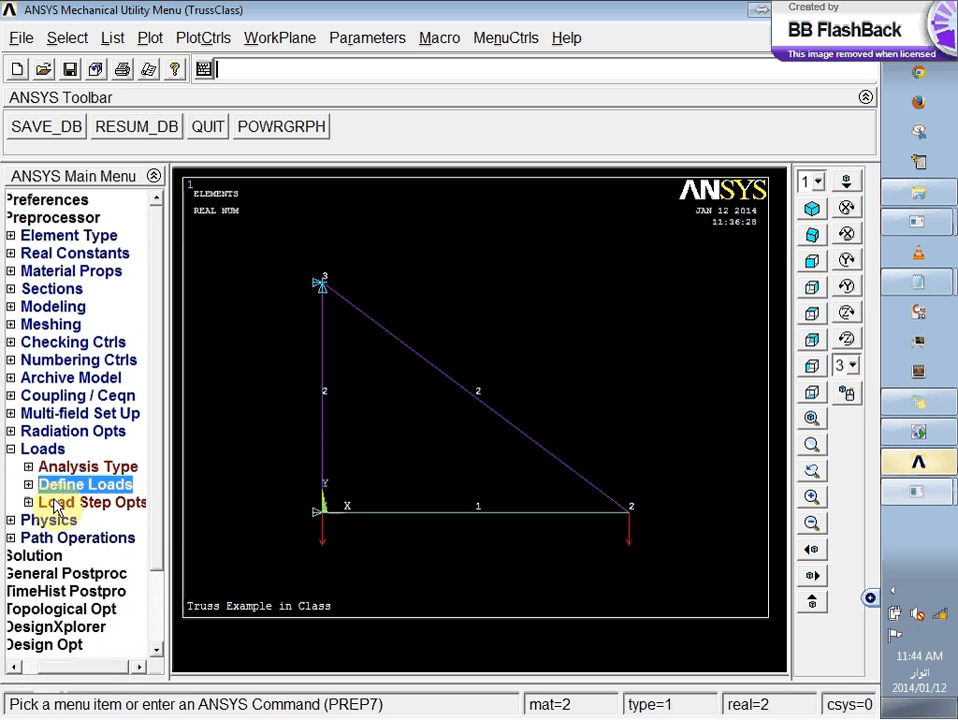
{"action": "left_click", "coordinate": [30, 485]}
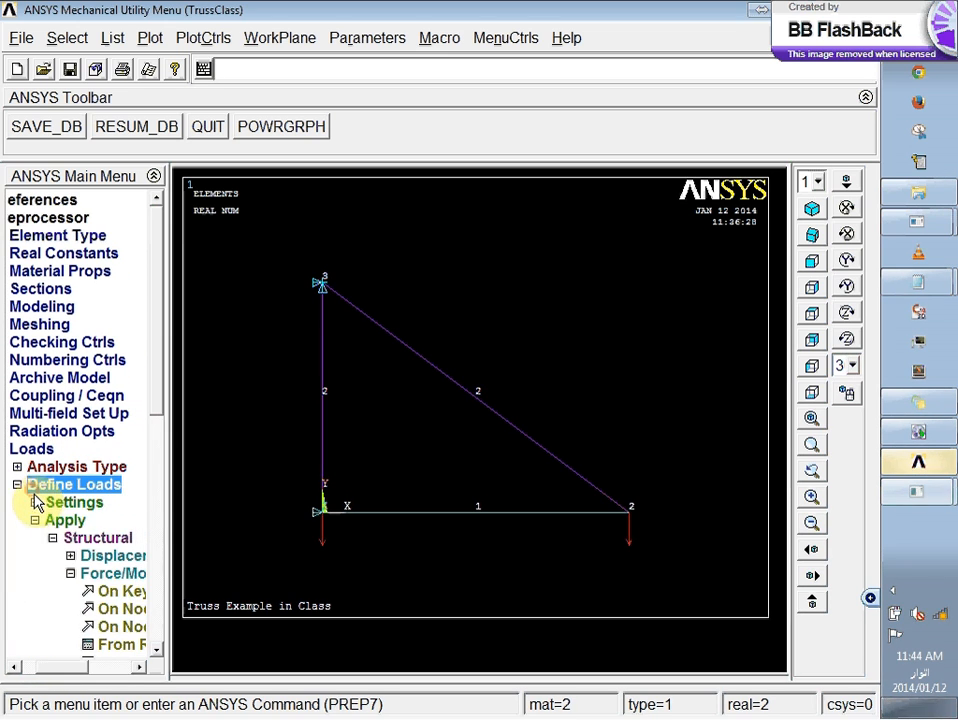
{"action": "left_click", "coordinate": [35, 521]}
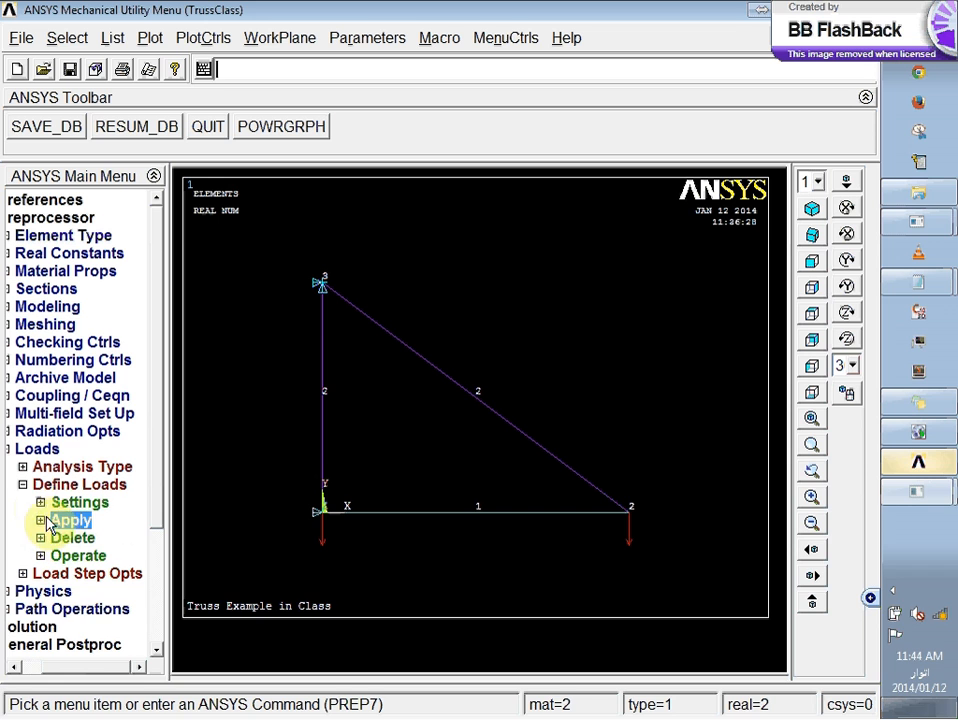
{"action": "left_click", "coordinate": [42, 504]}
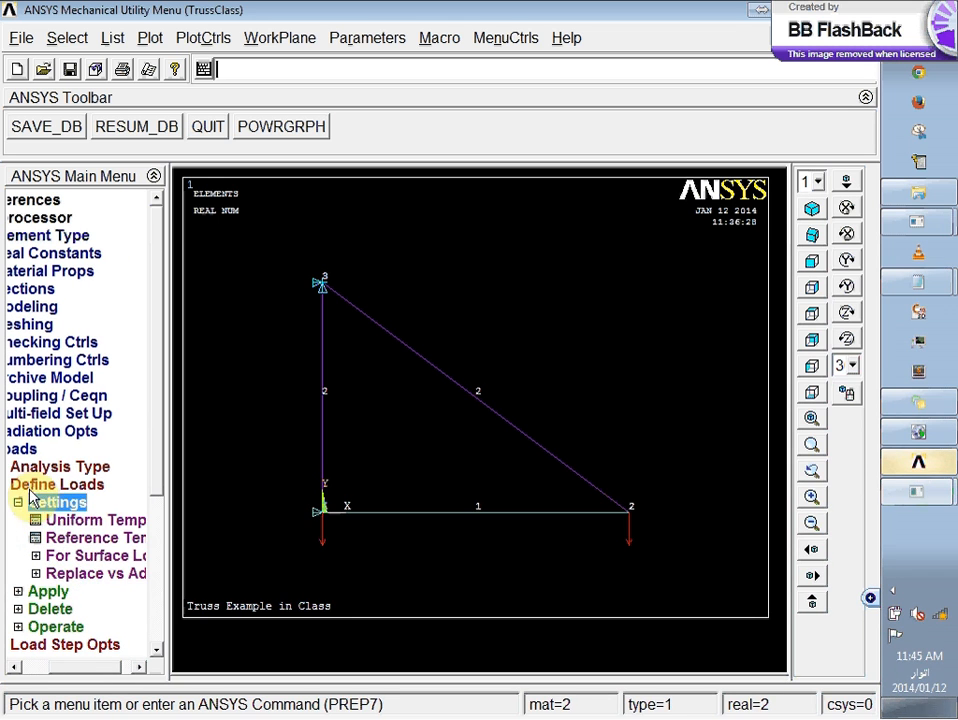
{"action": "left_click", "coordinate": [36, 666]}
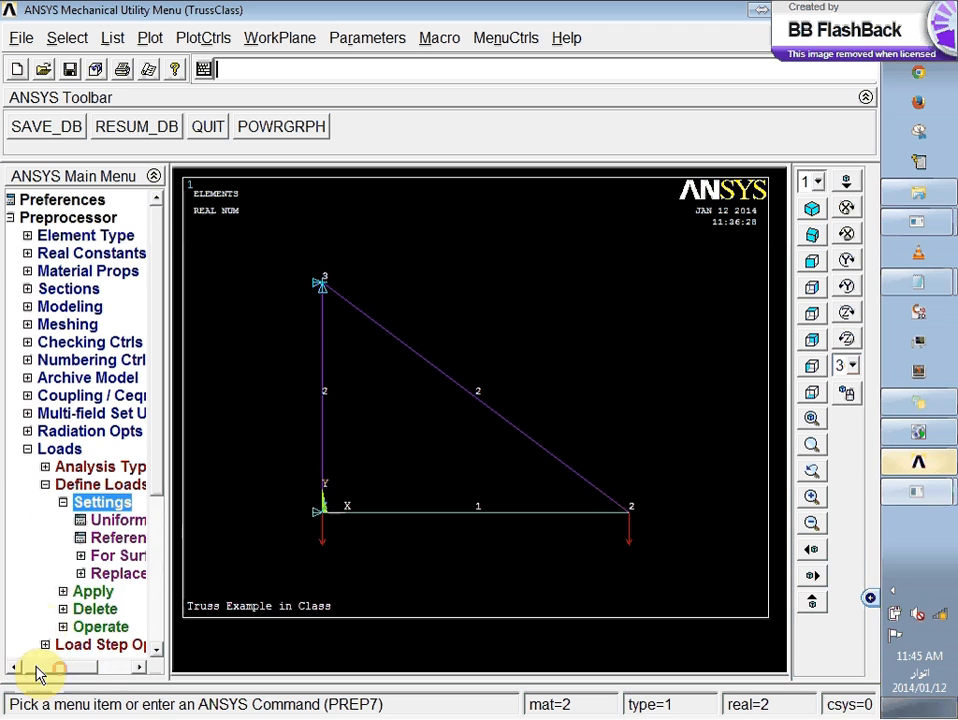
{"action": "left_click", "coordinate": [45, 486]}
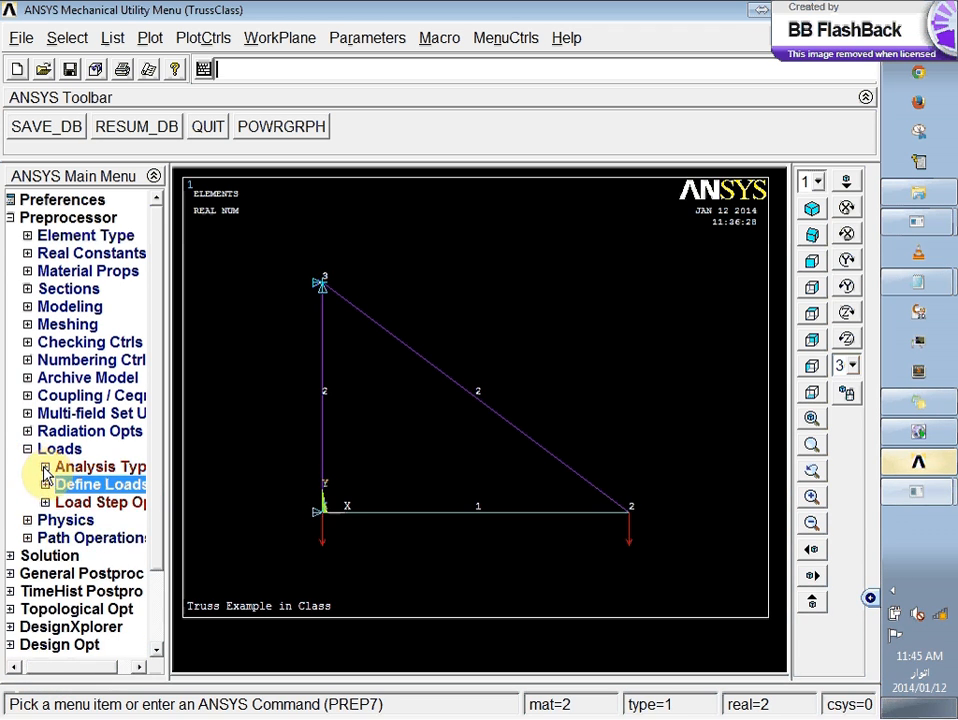
{"action": "left_click", "coordinate": [45, 468]}
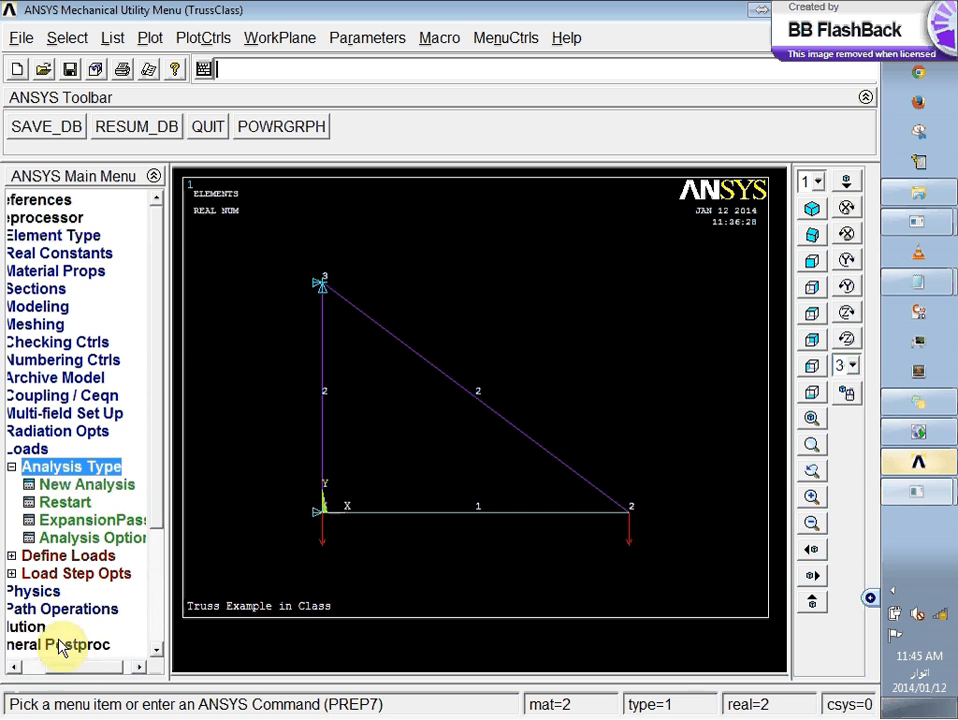
{"action": "left_click_drag", "start_coordinate": [72, 665], "coordinate": [28, 657]}
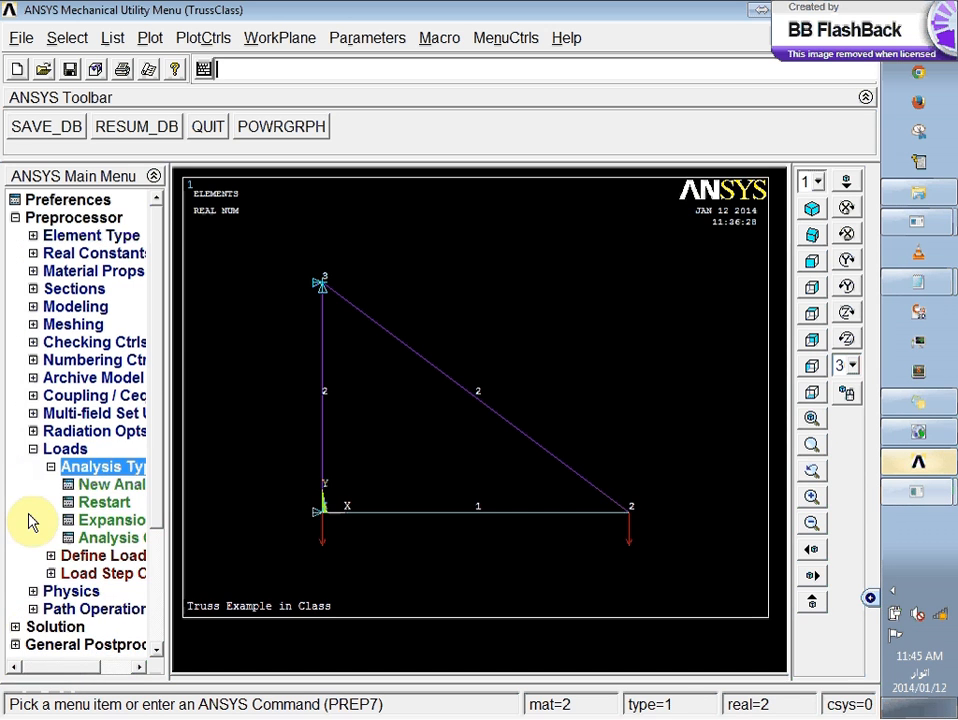
{"action": "left_click", "coordinate": [33, 450]}
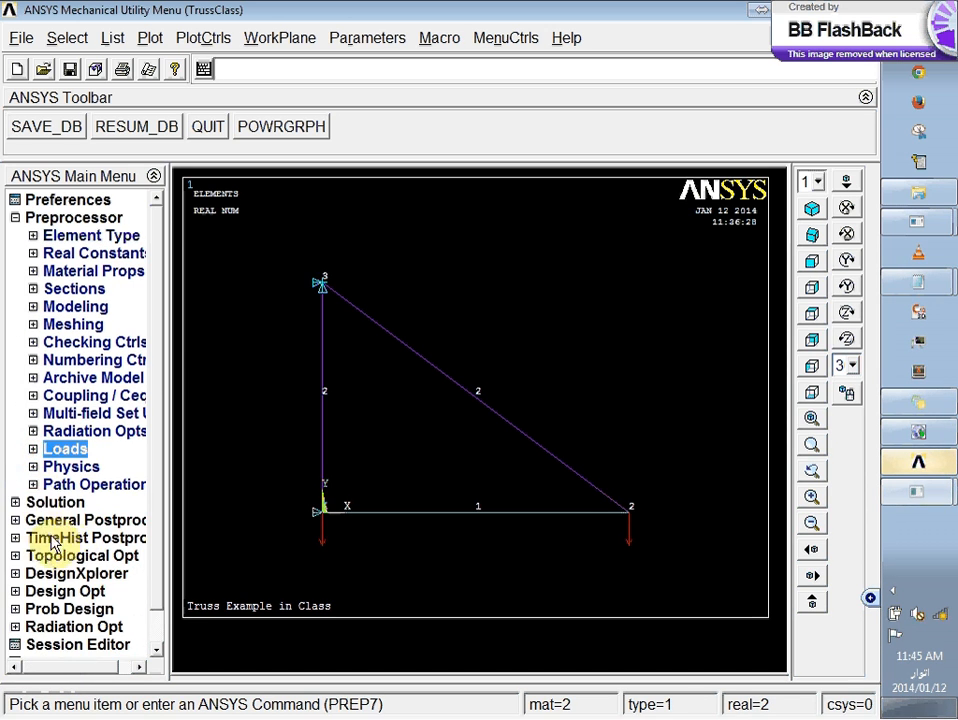
- Return to the Solution branch, look over its Define Loads options and collapse them
{"action": "left_click", "coordinate": [16, 504]}
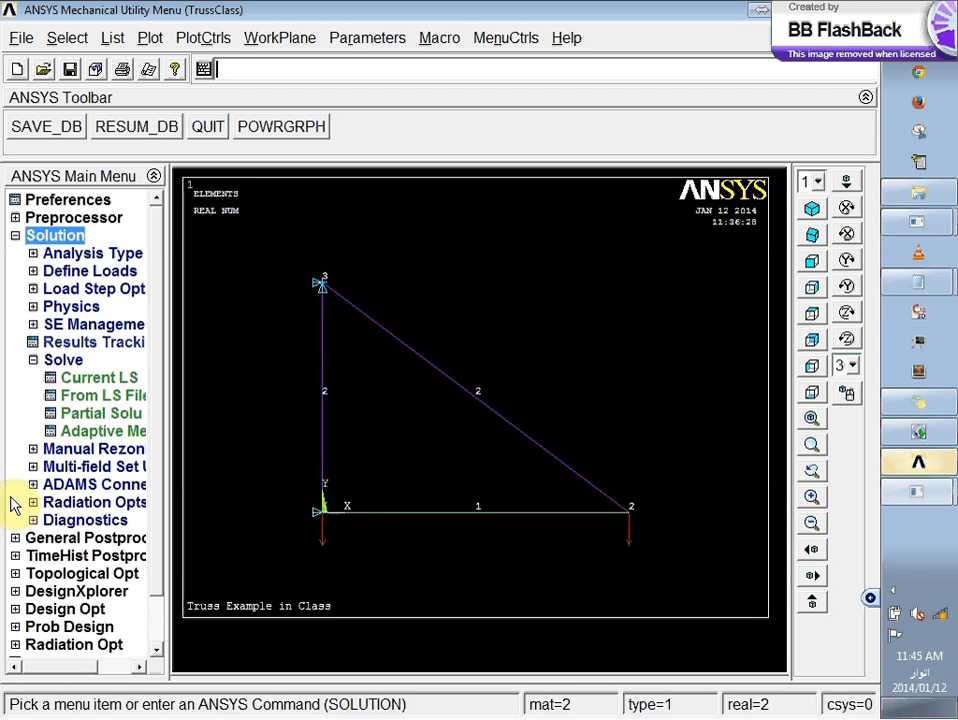
{"action": "left_click", "coordinate": [34, 272]}
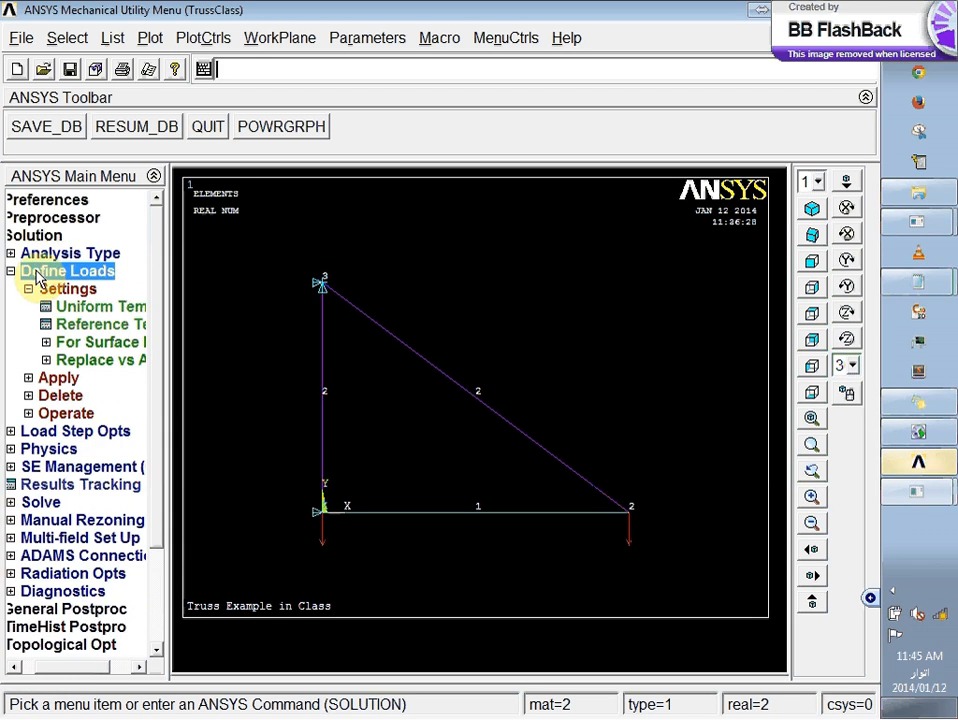
{"action": "left_click", "coordinate": [12, 273]}
{"action": "left_click", "coordinate": [12, 273]}
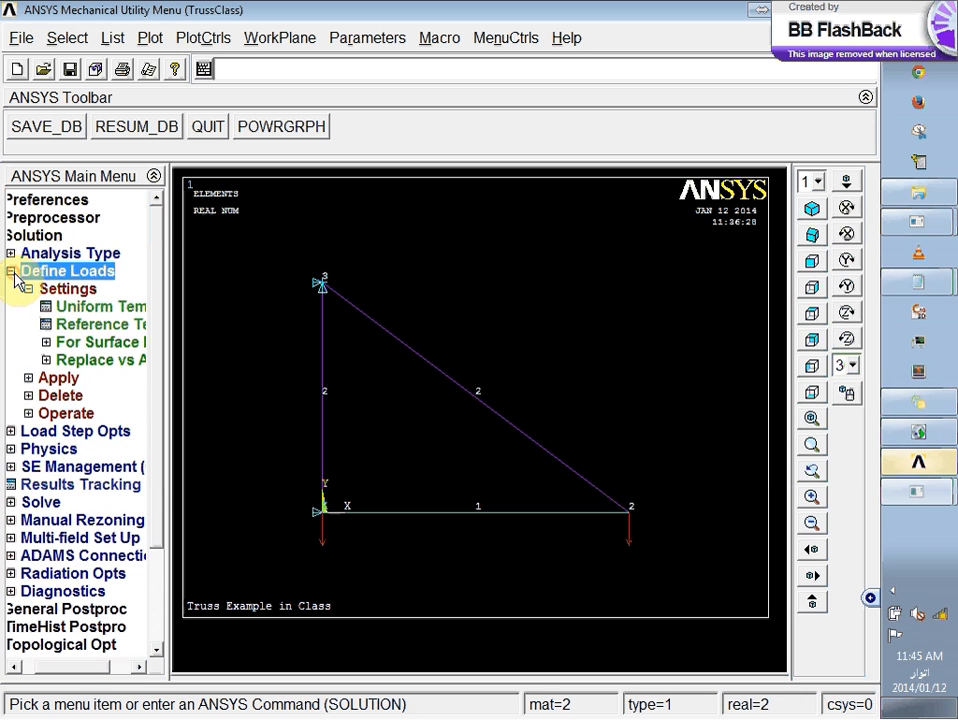
{"action": "left_click", "coordinate": [12, 273]}
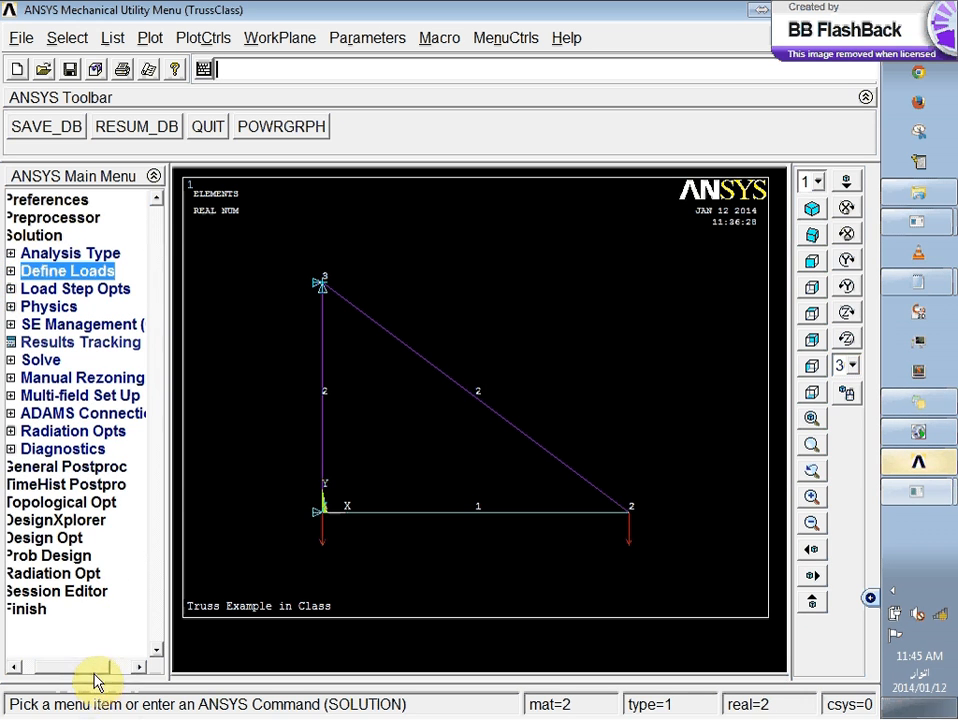
- Look over the Solution branch's Load Step Opts settings and collapse them
{"action": "left_click_drag", "start_coordinate": [96, 668], "coordinate": [60, 668]}
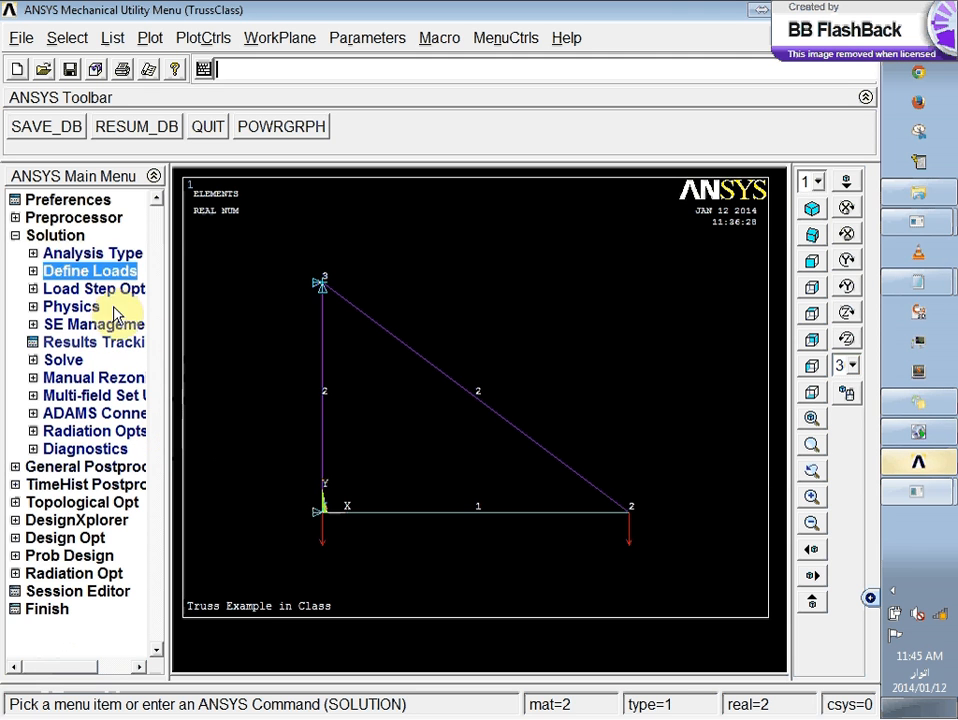
{"action": "left_click", "coordinate": [35, 291]}
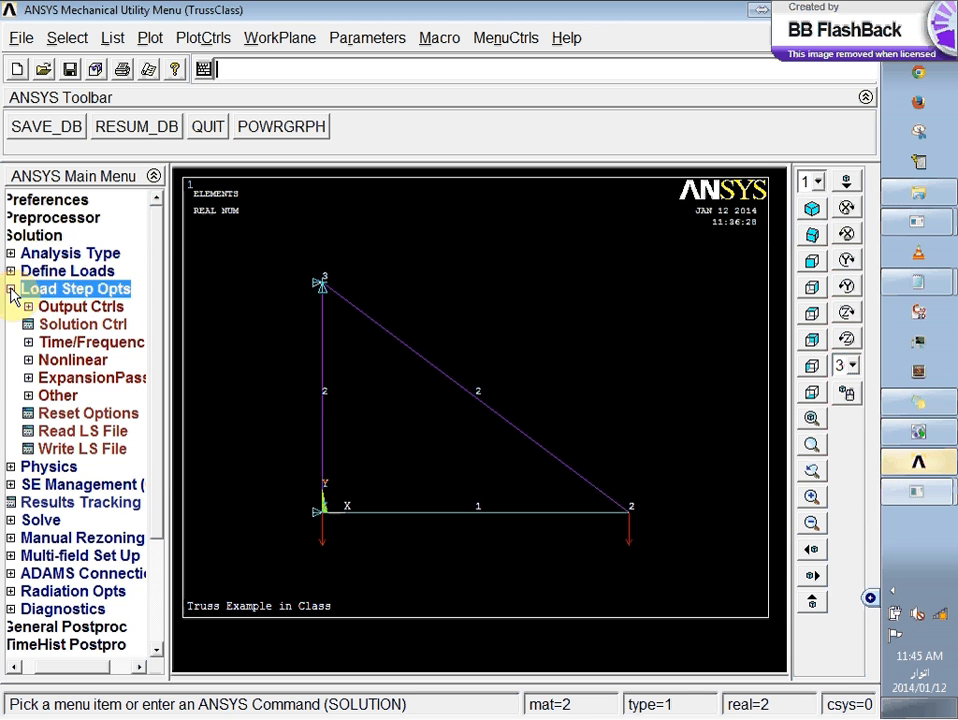
{"action": "left_click", "coordinate": [10, 289]}
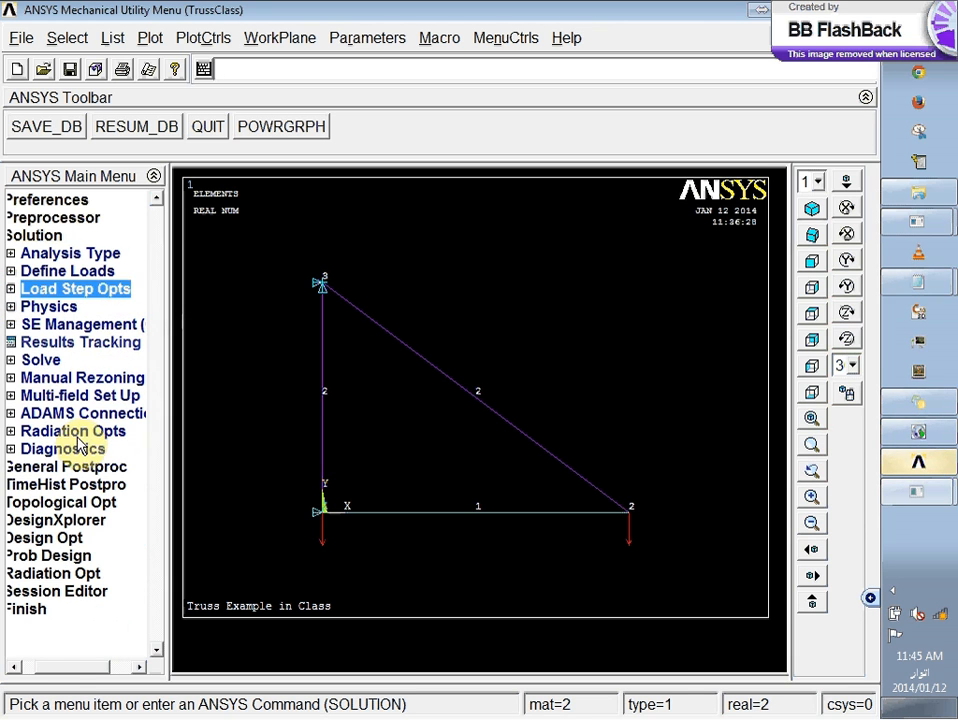
{"action": "left_click_drag", "start_coordinate": [90, 669], "coordinate": [47, 669]}
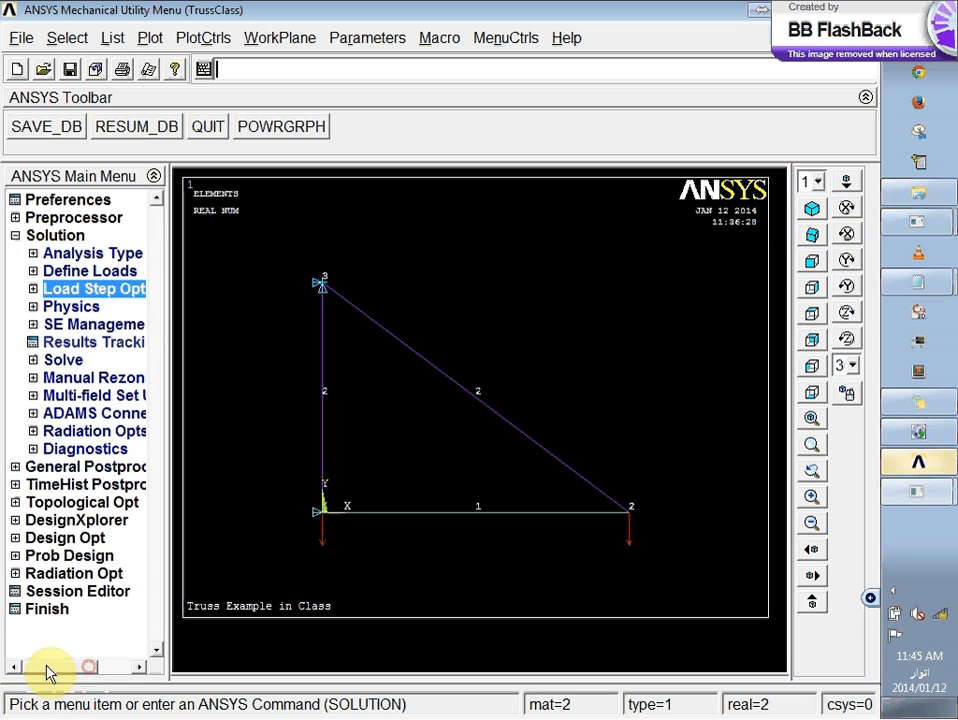
- Review the status summary and solve the current load step, closing the completion note and the status listing
{"action": "left_click", "coordinate": [33, 360]}
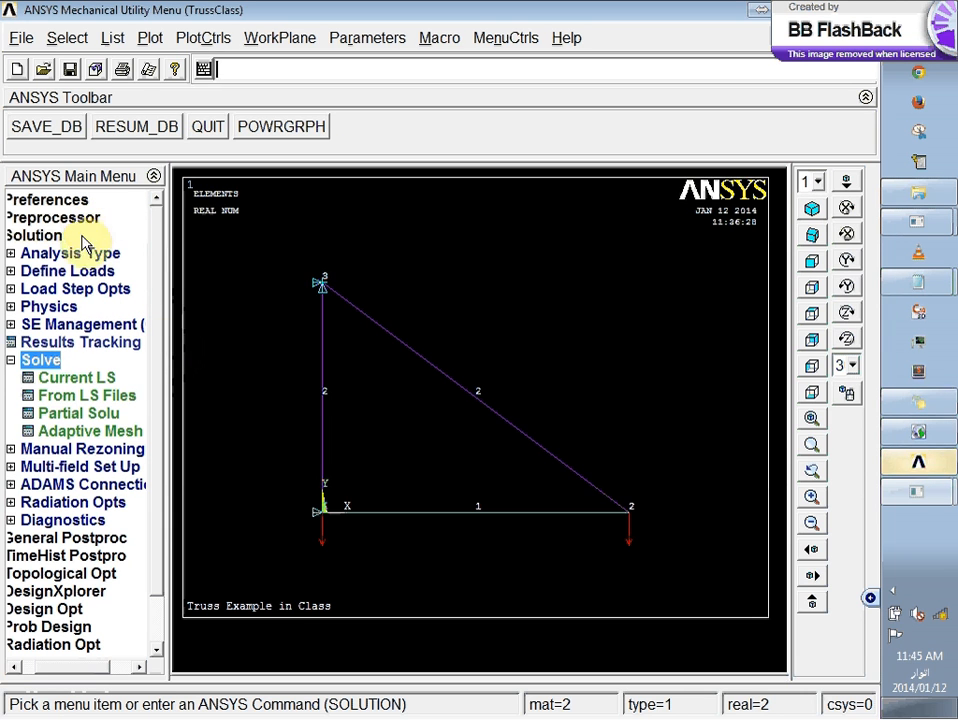
{"action": "left_click", "coordinate": [74, 380]}
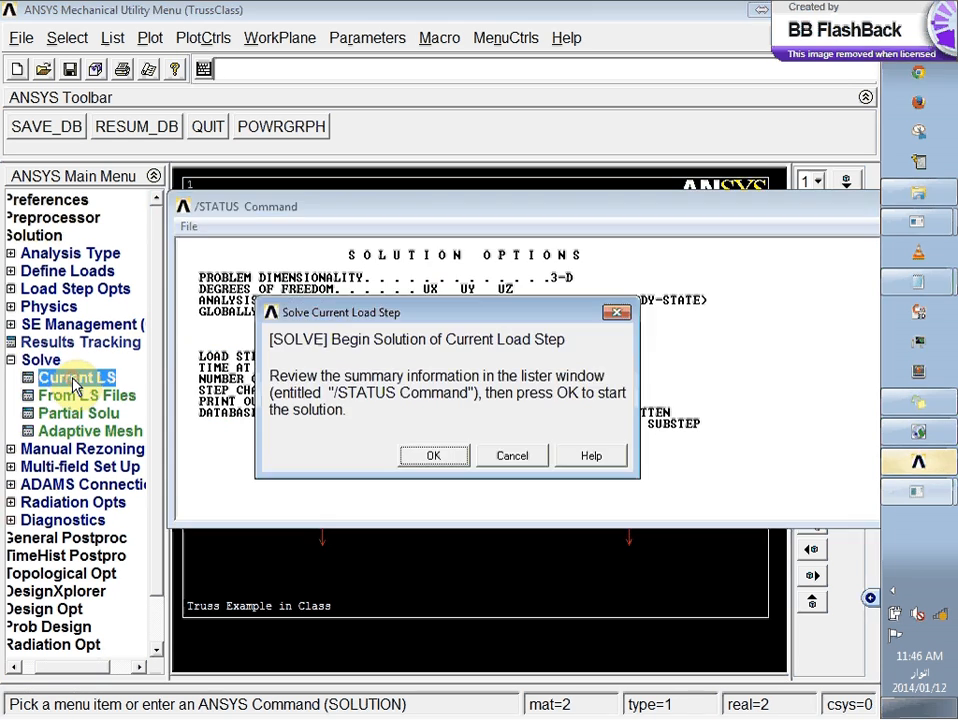
{"action": "left_click_drag", "start_coordinate": [333, 290], "coordinate": [488, 17]}
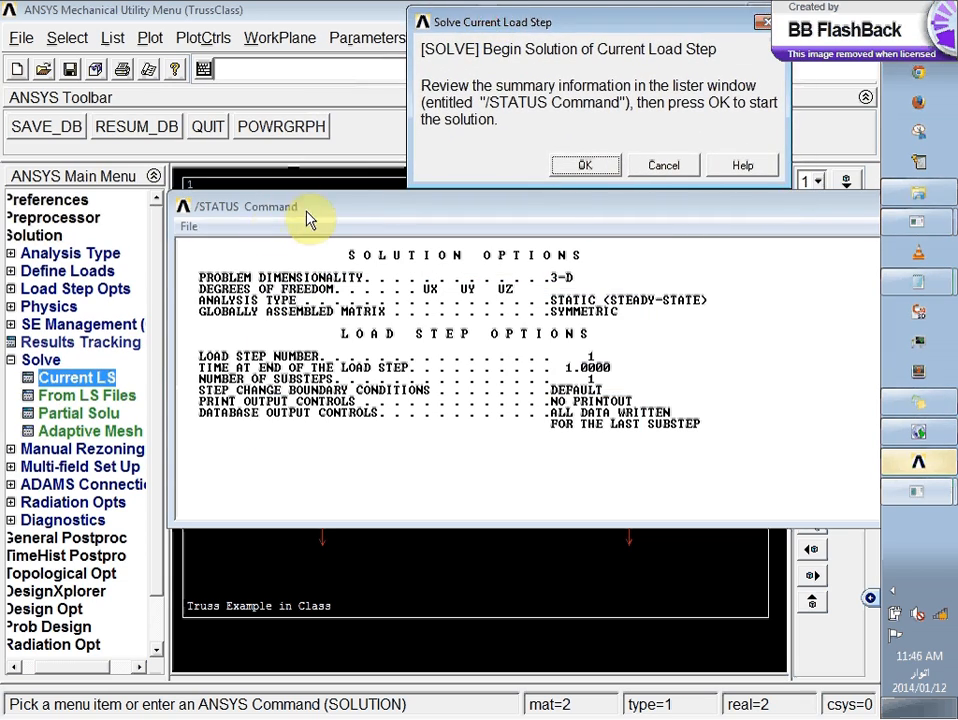
{"action": "left_click_drag", "start_coordinate": [305, 210], "coordinate": [175, 241]}
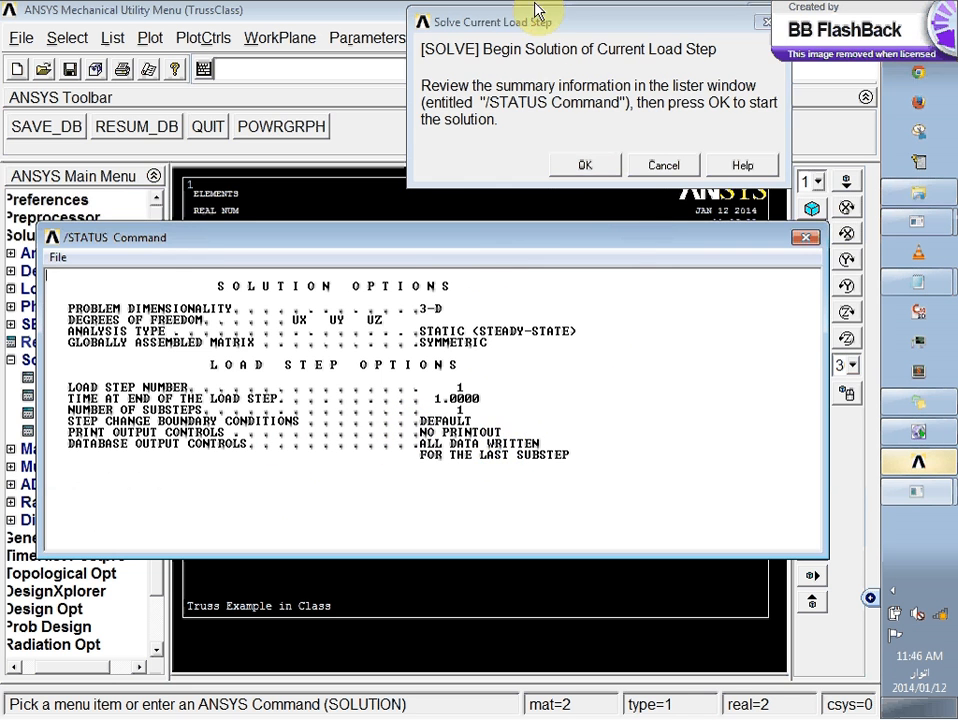
{"action": "left_click_drag", "start_coordinate": [537, 17], "coordinate": [410, 76]}
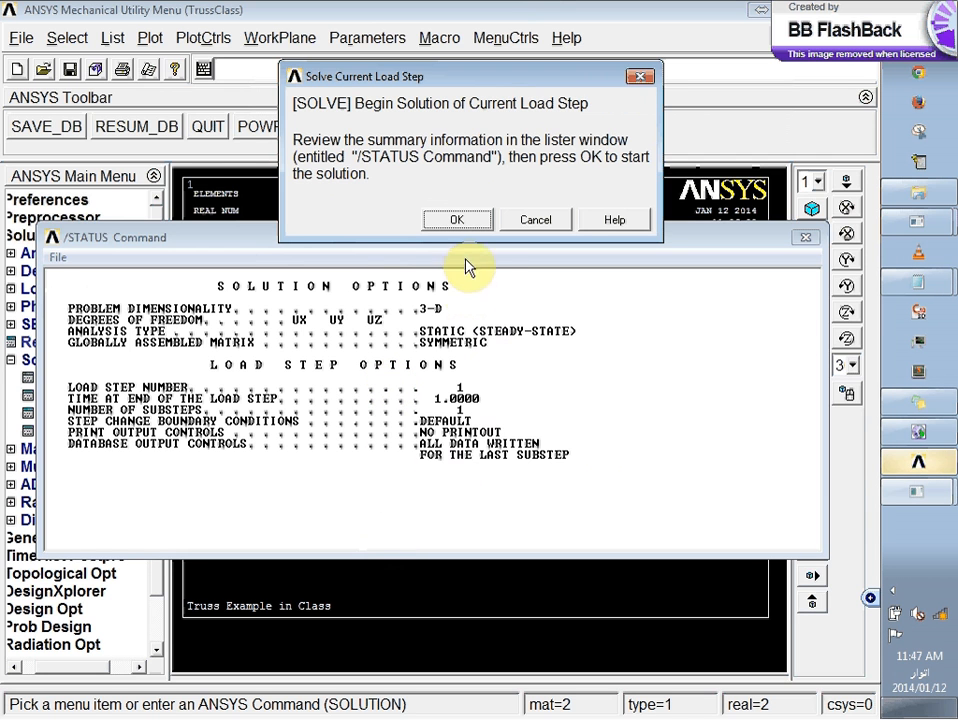
{"action": "left_click", "coordinate": [455, 222]}
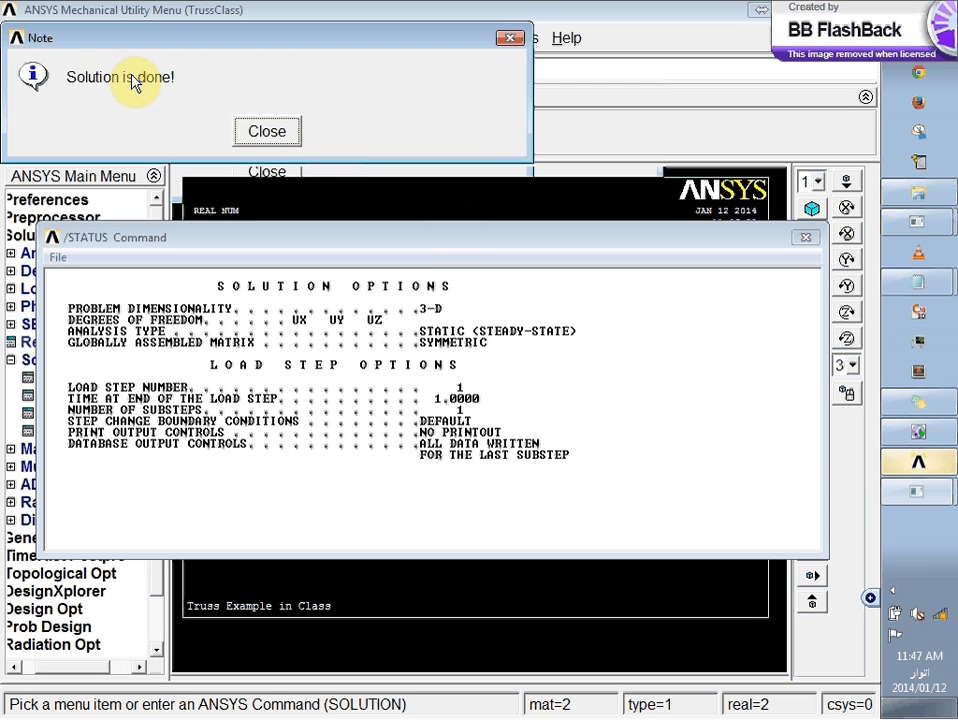
{"action": "left_click", "coordinate": [265, 133]}
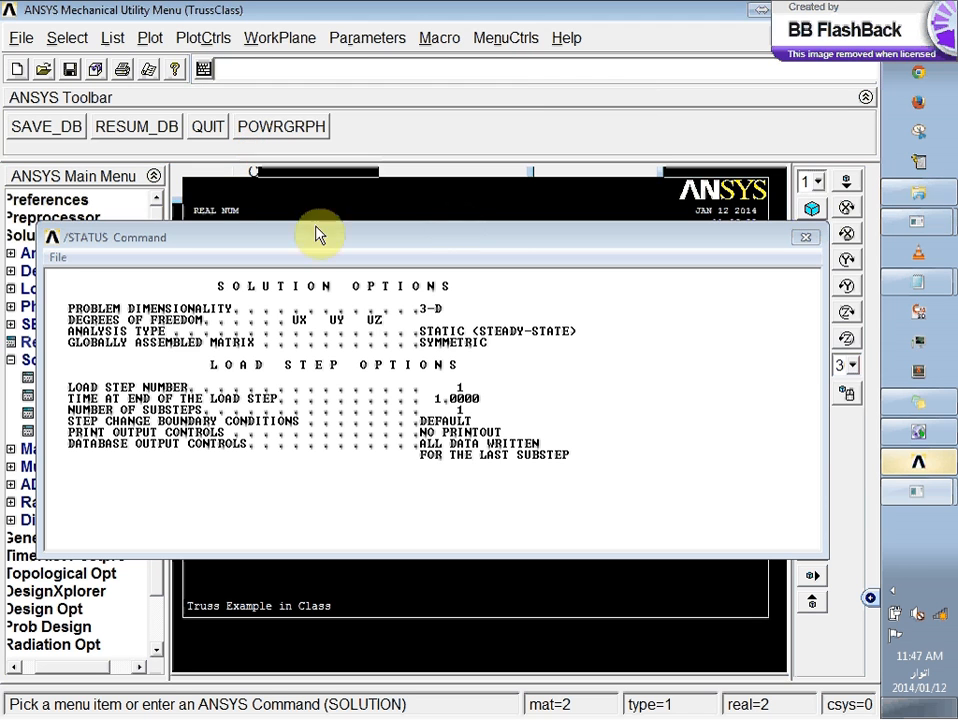
{"action": "left_click", "coordinate": [804, 237]}
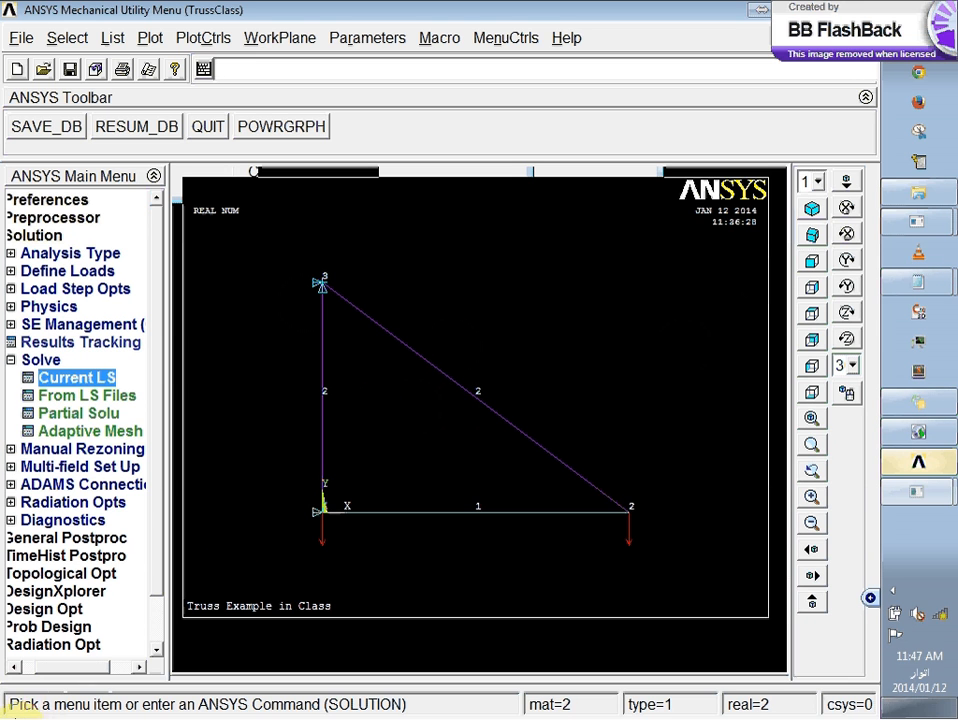
- Plot the truss's deformed shape together with the undeformed shape from the General Postprocessor results
{"action": "left_click_drag", "start_coordinate": [81, 668], "coordinate": [2, 662]}
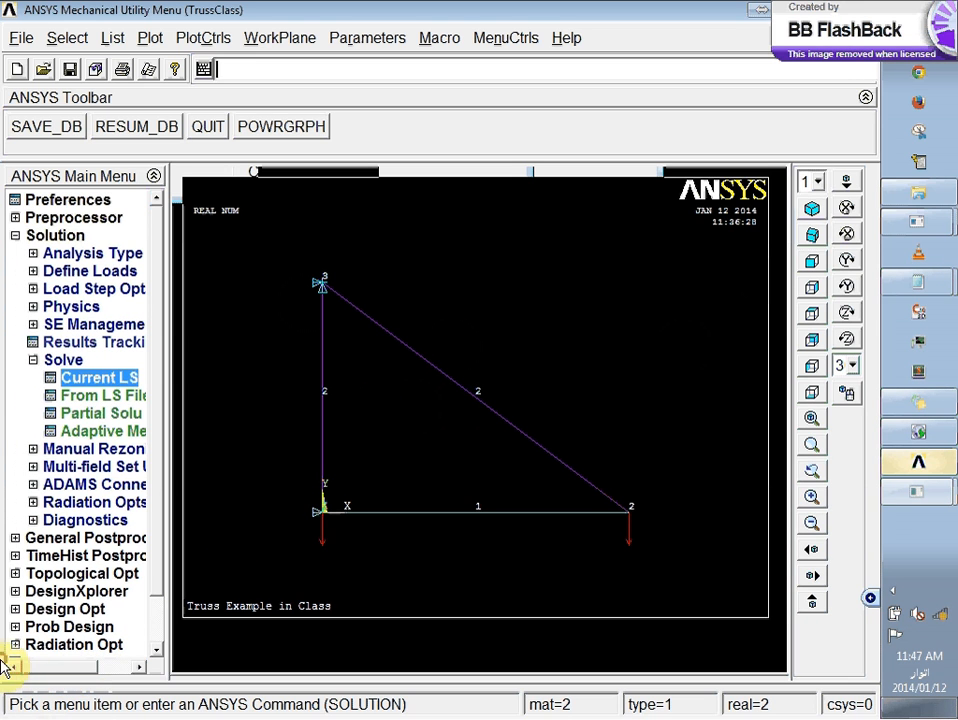
{"action": "left_click", "coordinate": [33, 361]}
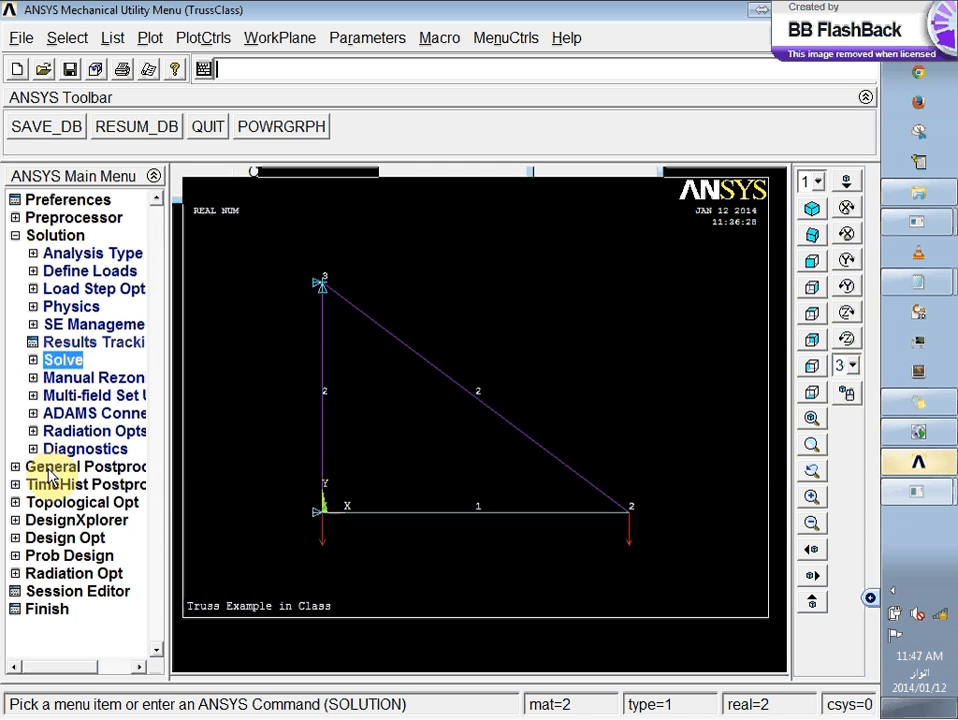
{"action": "left_click", "coordinate": [15, 466]}
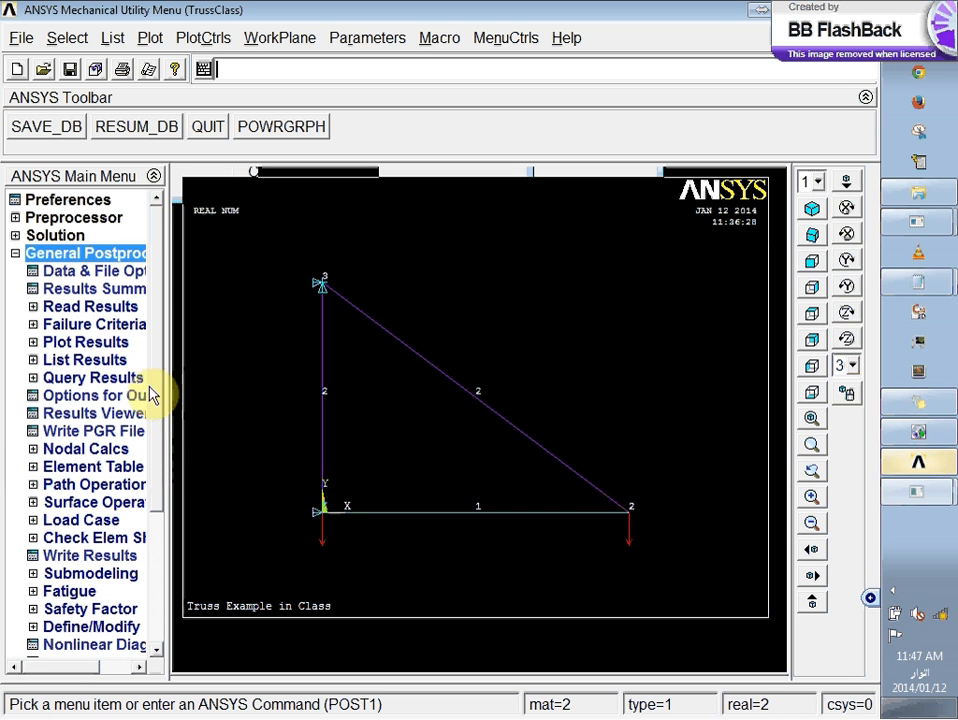
{"action": "left_click_drag", "start_coordinate": [159, 396], "coordinate": [157, 420]}
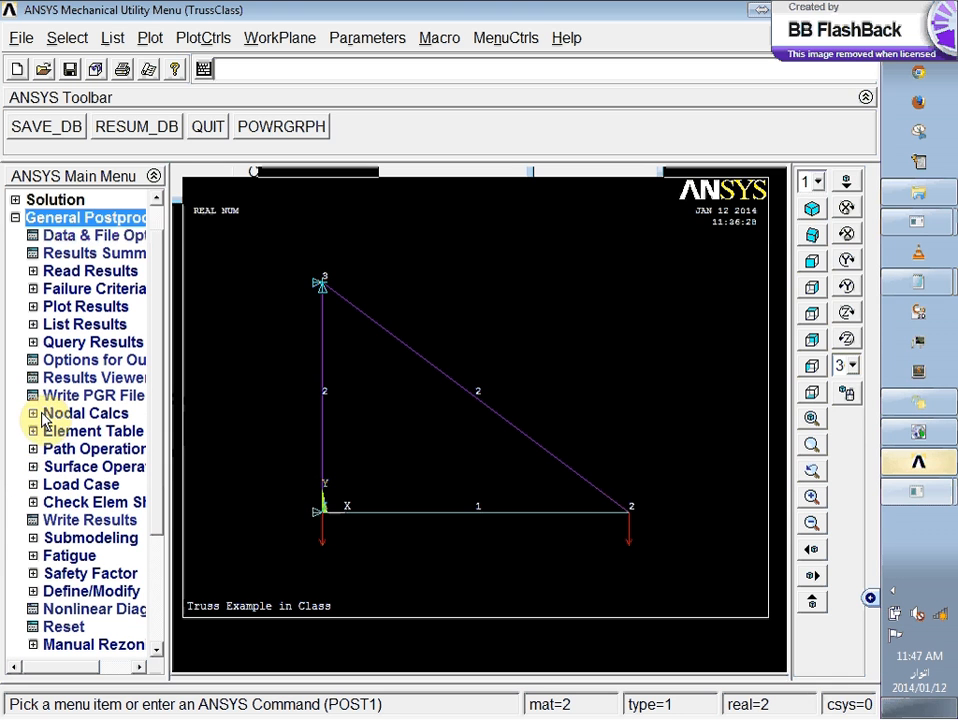
{"action": "left_click", "coordinate": [31, 311]}
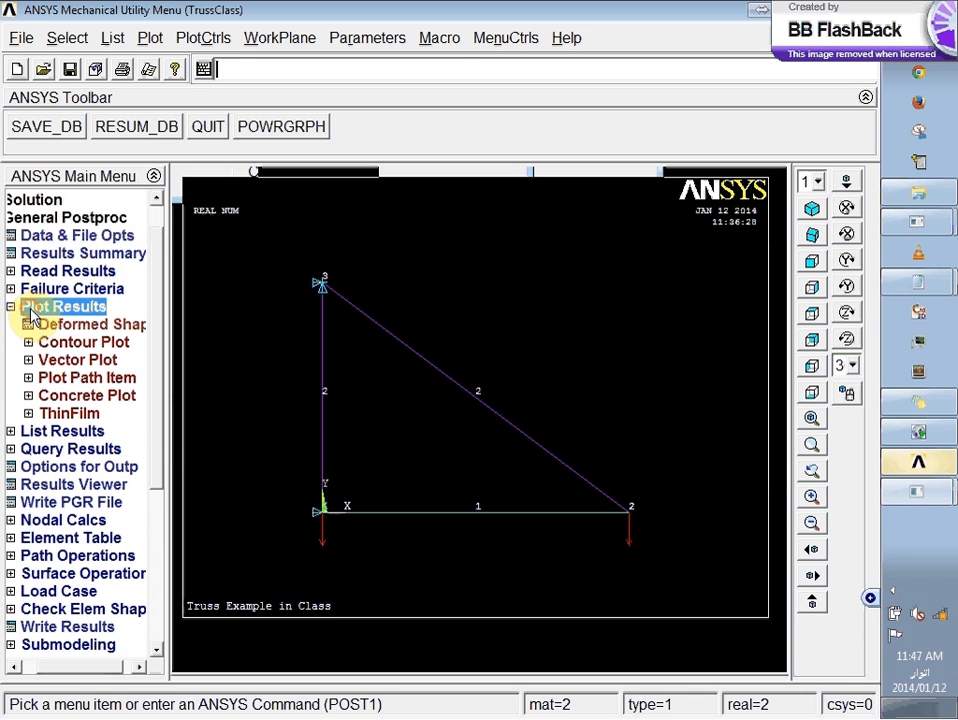
{"action": "left_click", "coordinate": [70, 326]}
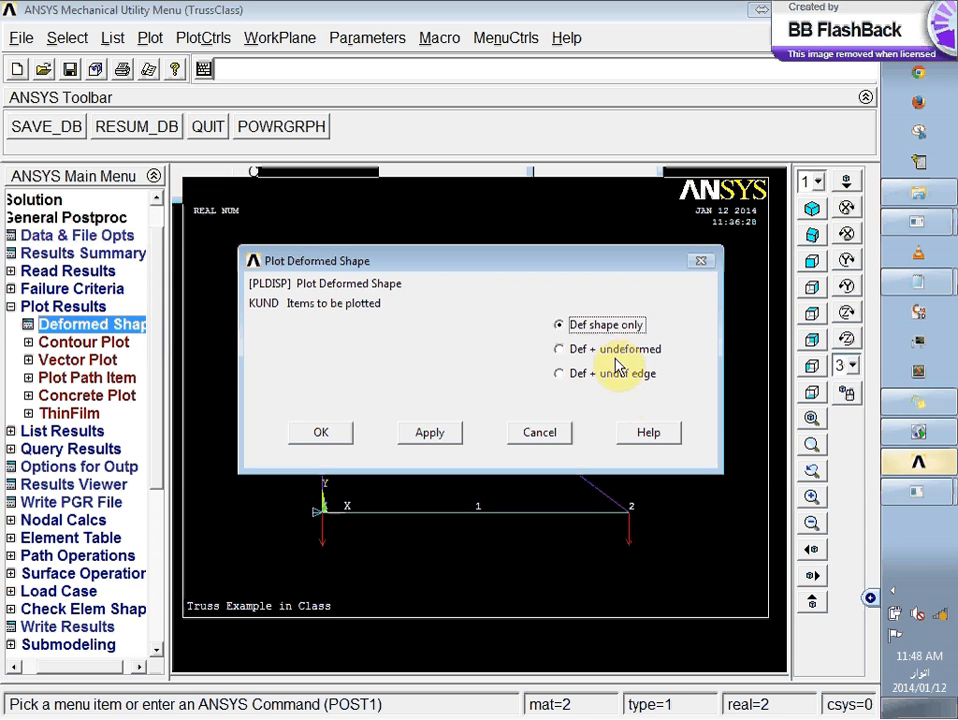
{"action": "left_click", "coordinate": [566, 356]}
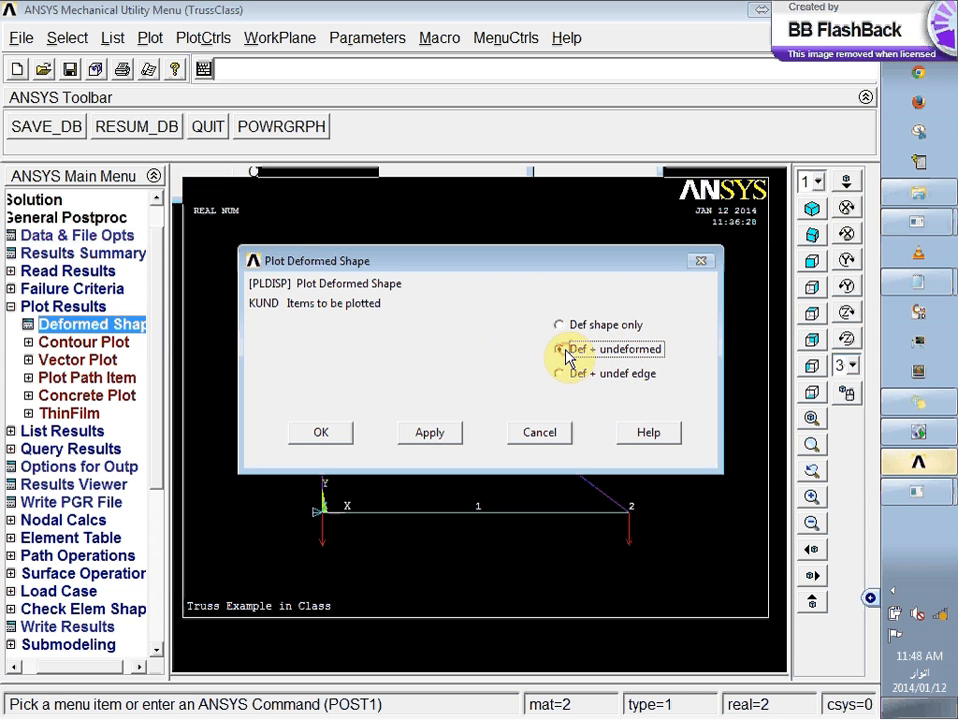
{"action": "left_click", "coordinate": [322, 434]}
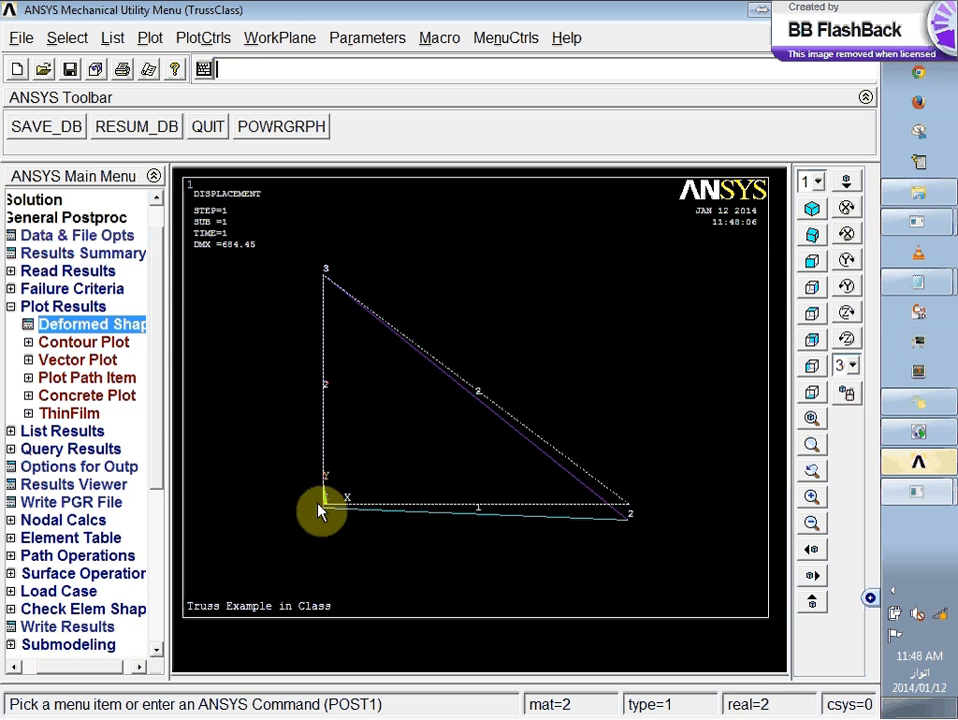
- Animate the deformed shape with the Def + undeformed option, using 10 frames and a 0.5 second time delay
{"action": "left_click", "coordinate": [219, 45]}
{"action": "mouse_move", "coordinate": [255, 268]}
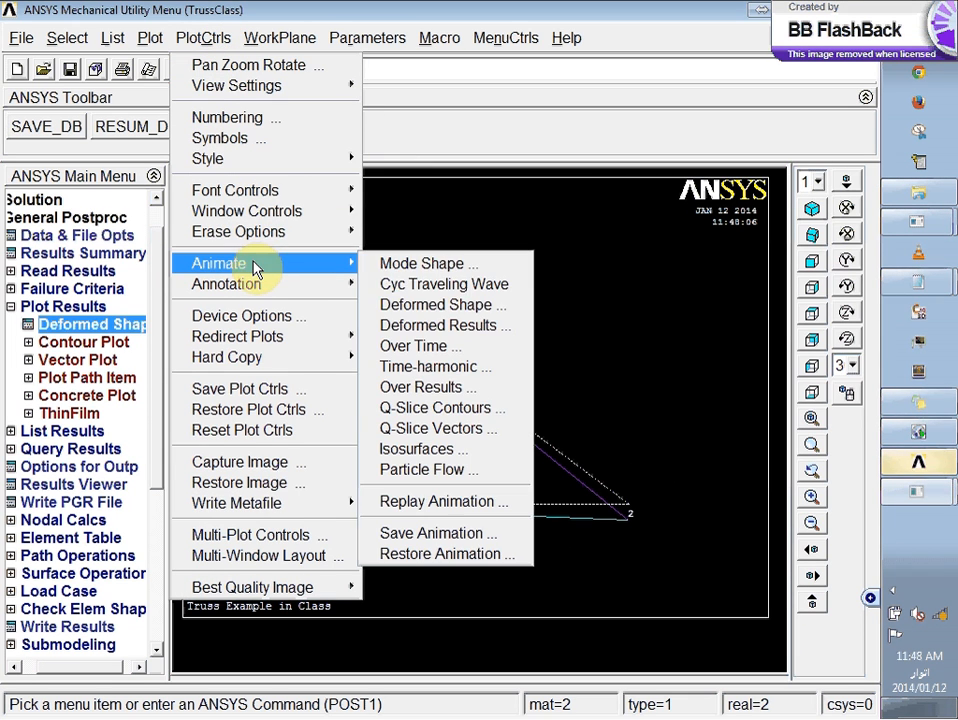
{"action": "left_click", "coordinate": [455, 316]}
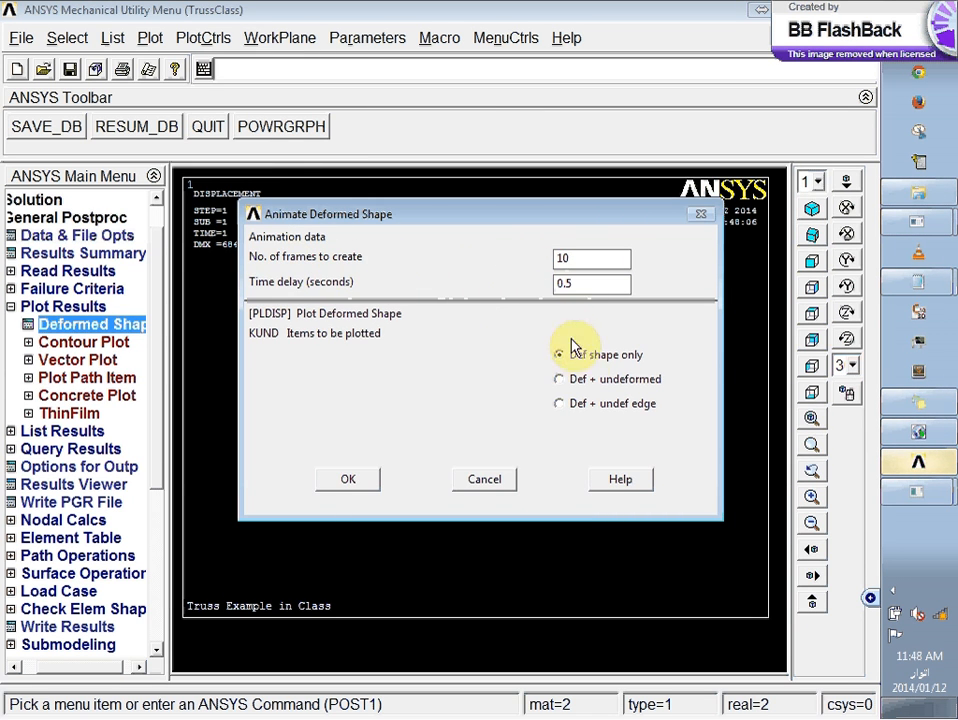
{"action": "left_click", "coordinate": [612, 388]}
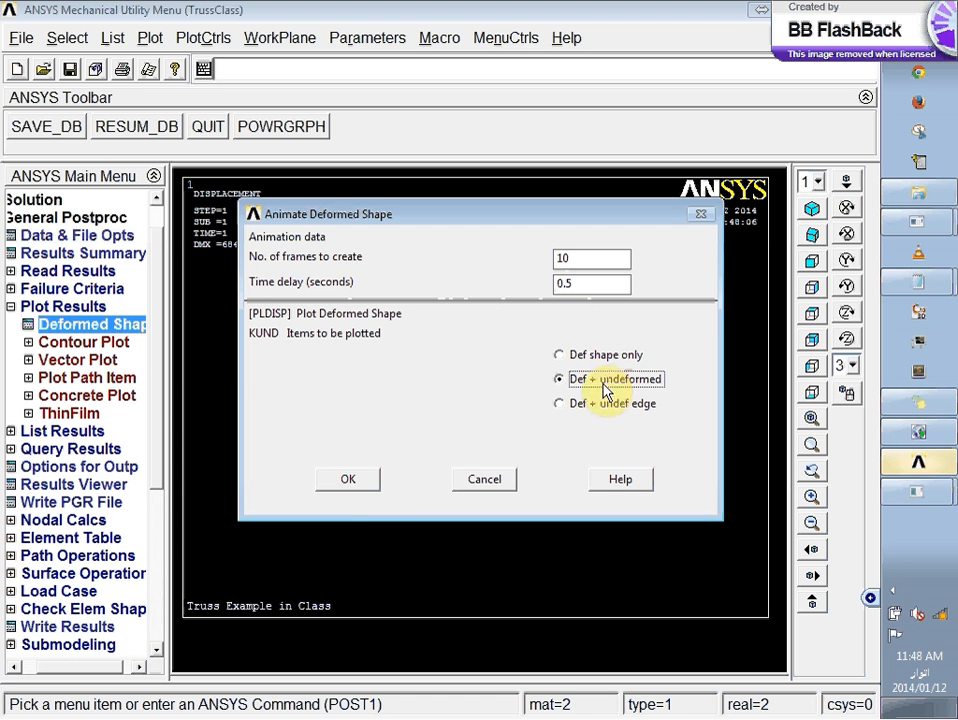
{"action": "left_click", "coordinate": [330, 483]}
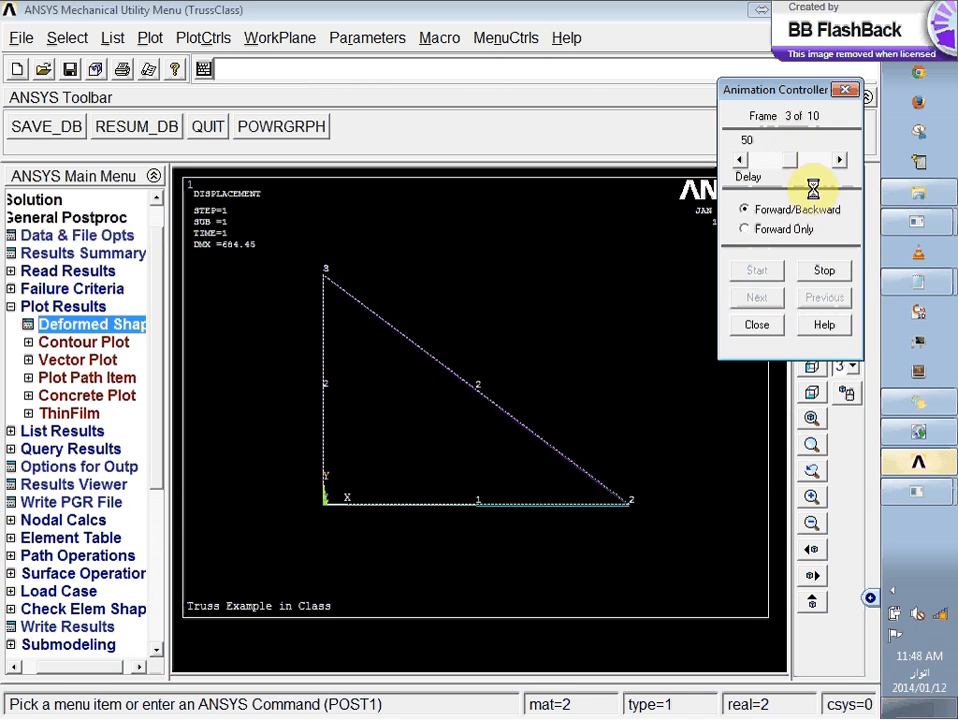
- Reduce the animation delay to 7 to view the motion faster, and stop and close the animation
{"action": "left_click_drag", "start_coordinate": [789, 163], "coordinate": [770, 175]}
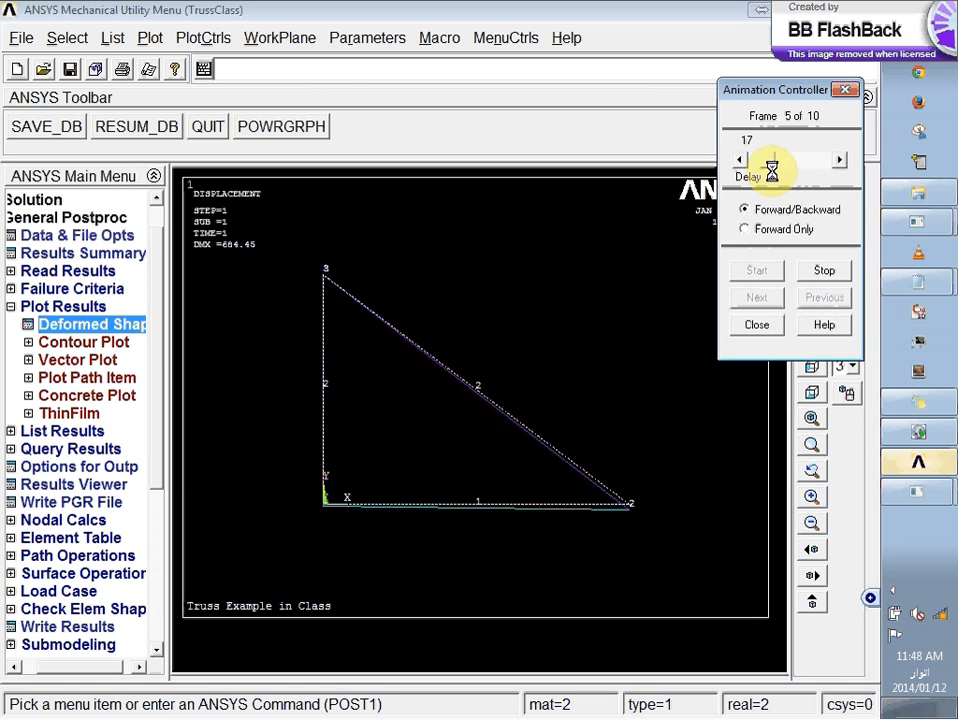
{"action": "left_click_drag", "start_coordinate": [771, 166], "coordinate": [760, 172]}
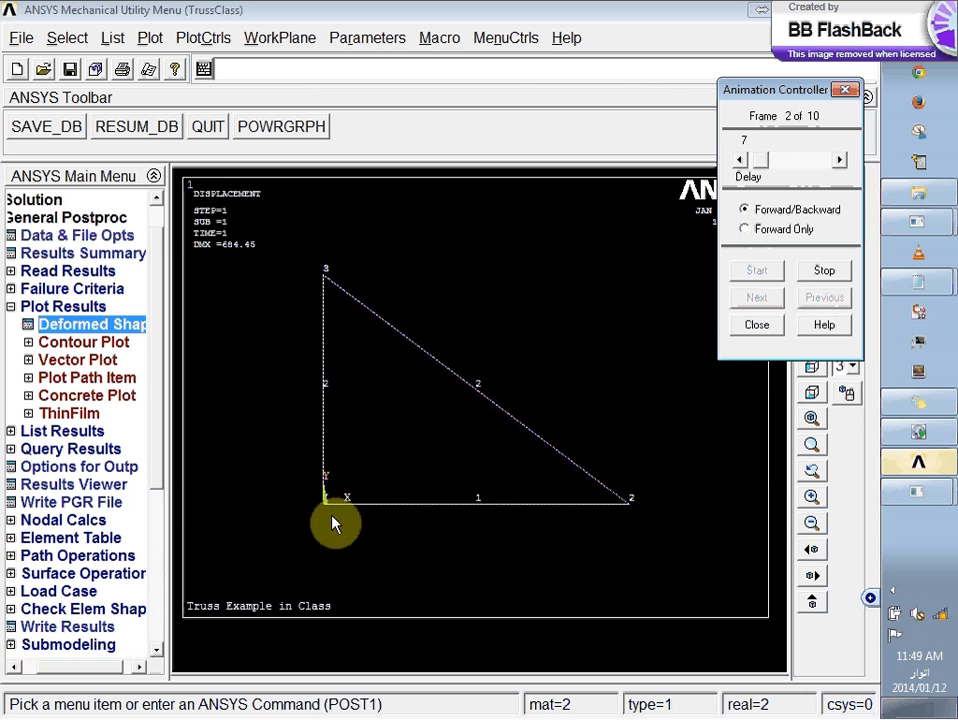
{"action": "left_click", "coordinate": [802, 272]}
{"action": "left_click", "coordinate": [745, 323]}
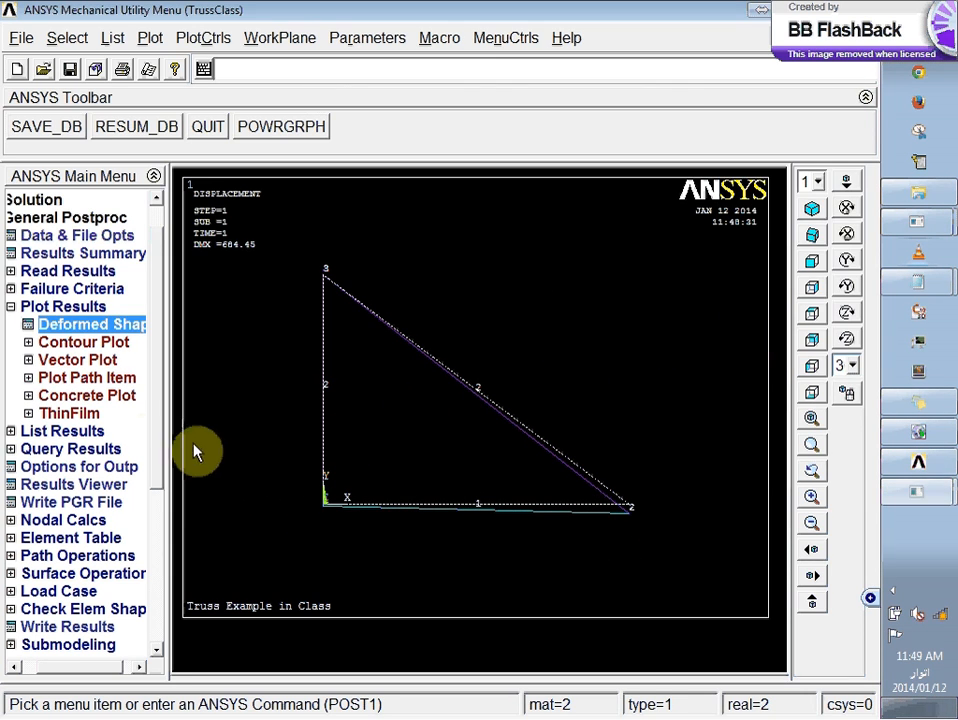
- Look over the General Postprocessor's Nodal Calcs and Plot Results options and collapse them
{"action": "left_click", "coordinate": [10, 306]}
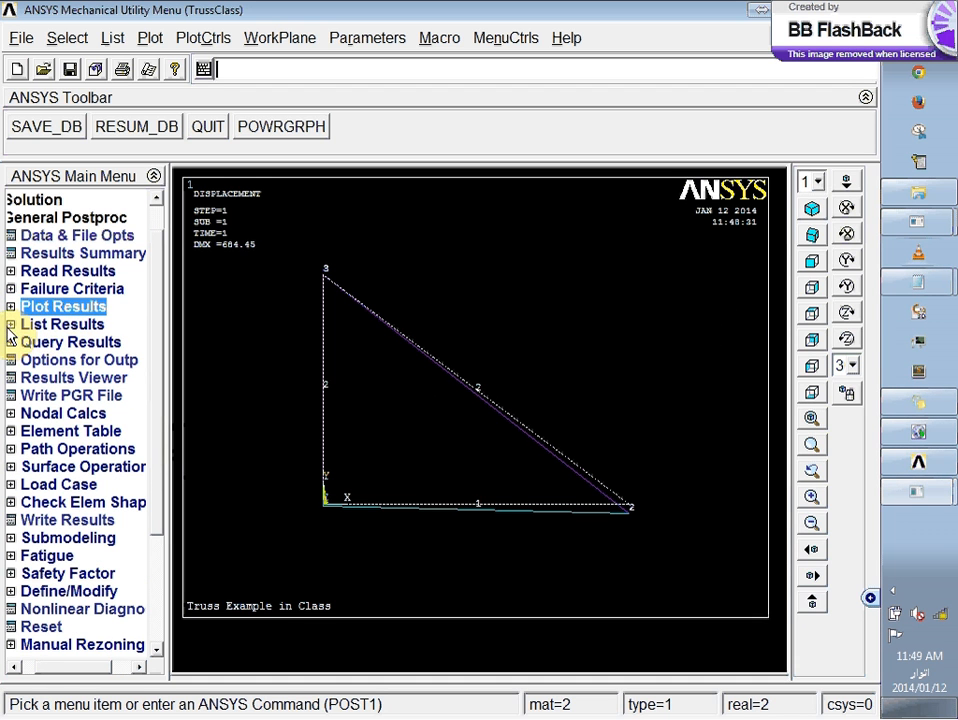
{"action": "left_click", "coordinate": [11, 414]}
{"action": "left_click", "coordinate": [11, 414]}
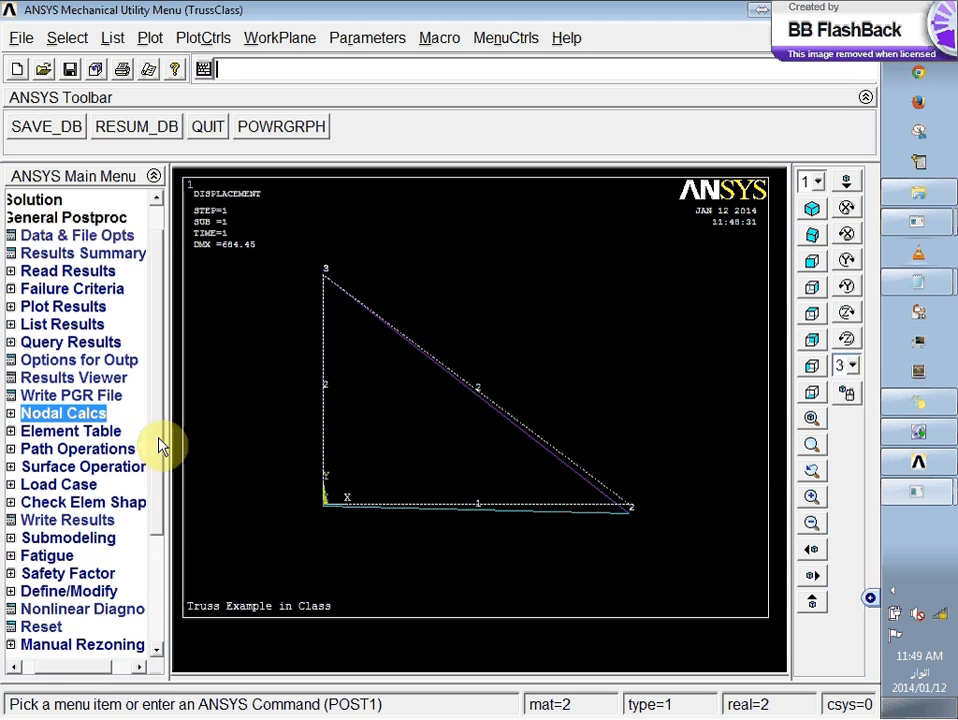
{"action": "left_click_drag", "start_coordinate": [61, 668], "coordinate": [55, 664]}
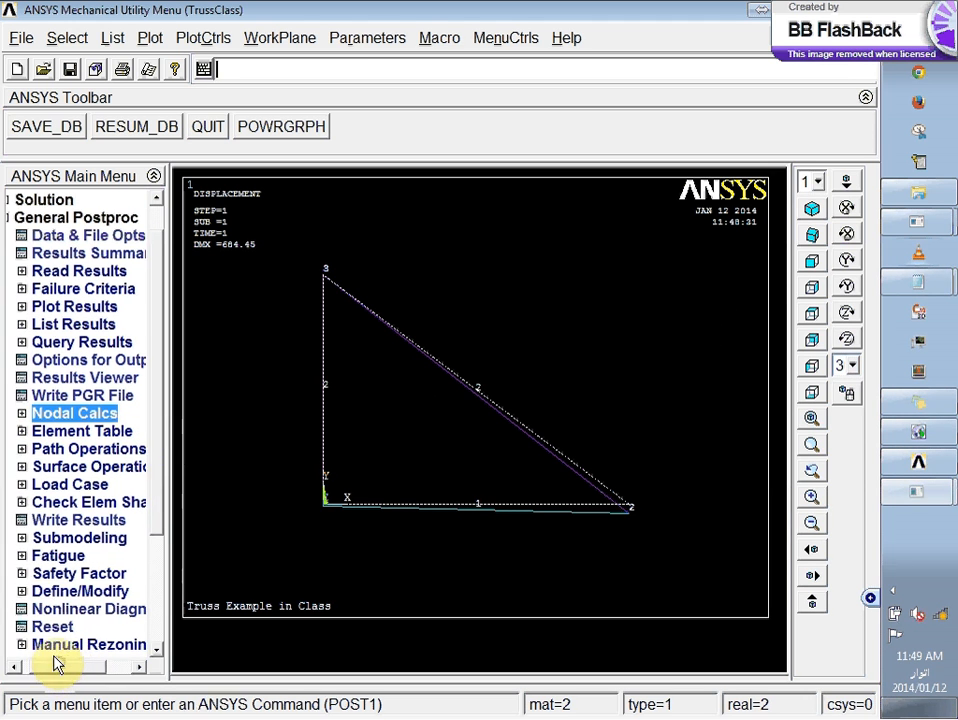
{"action": "left_click", "coordinate": [23, 308]}
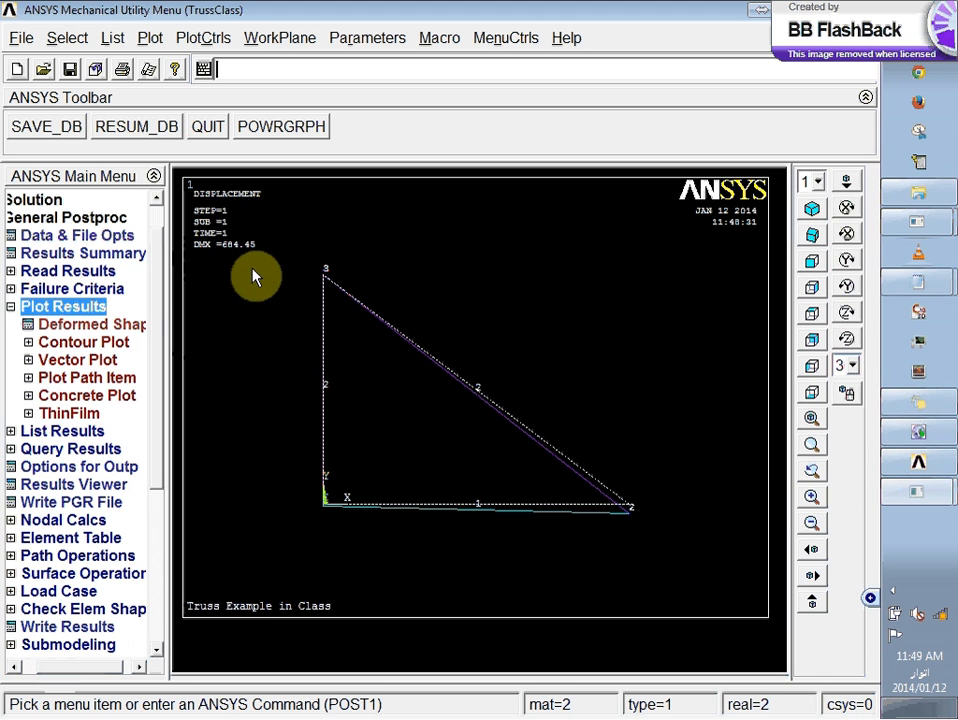
{"action": "left_click", "coordinate": [9, 307]}
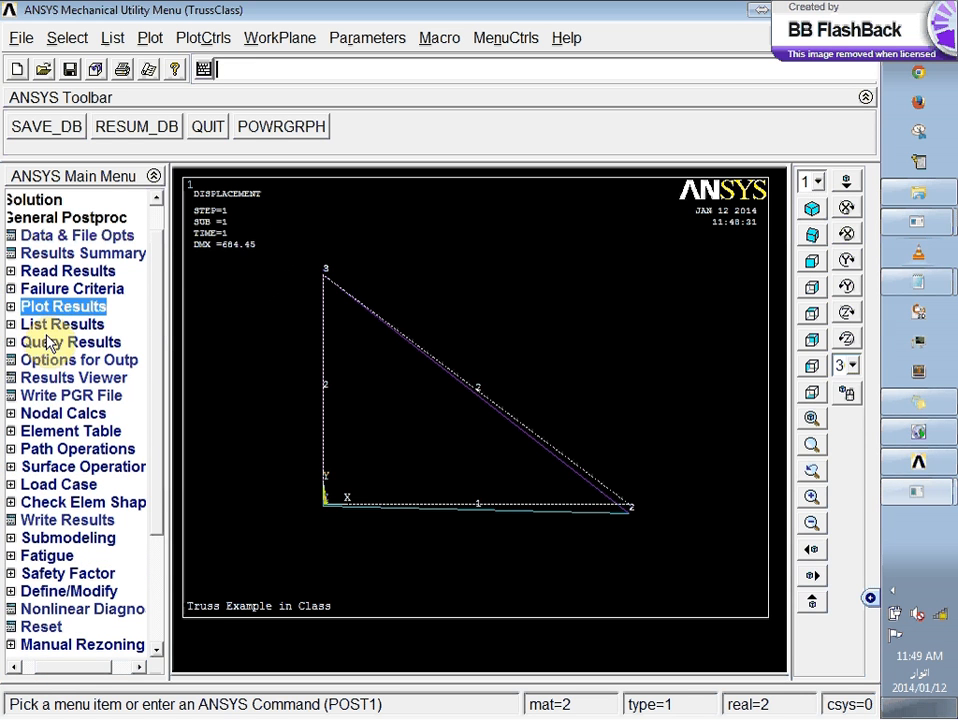
- List the Y-component of displacement for all nodes from the DOF Solution results, and close the listing after reading it
{"action": "left_click", "coordinate": [10, 325]}
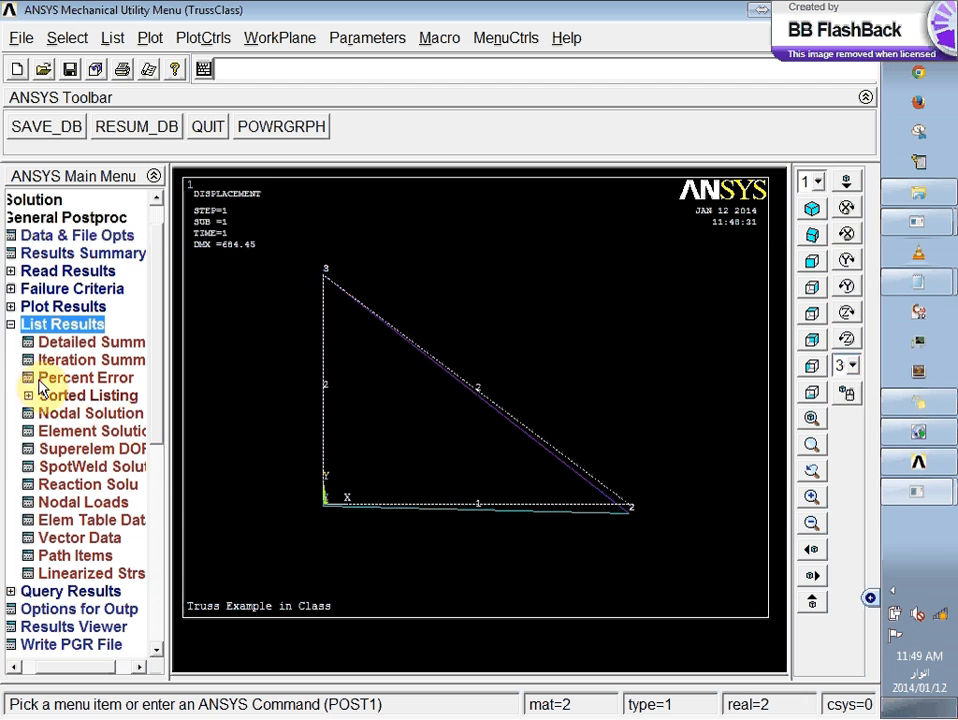
{"action": "left_click", "coordinate": [88, 413]}
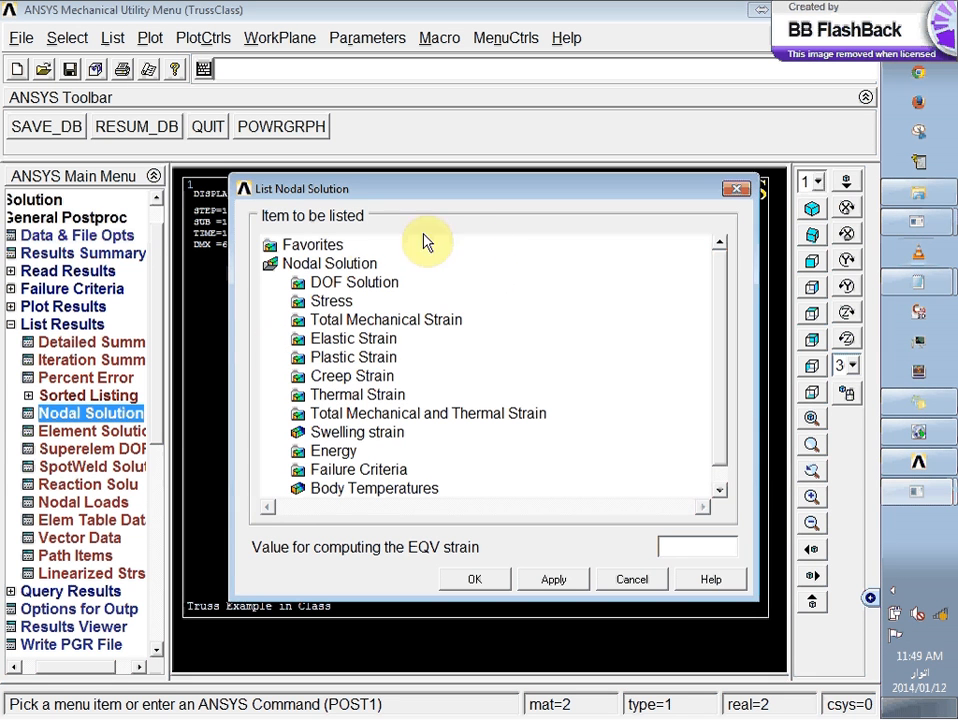
{"action": "double_click", "coordinate": [354, 282]}
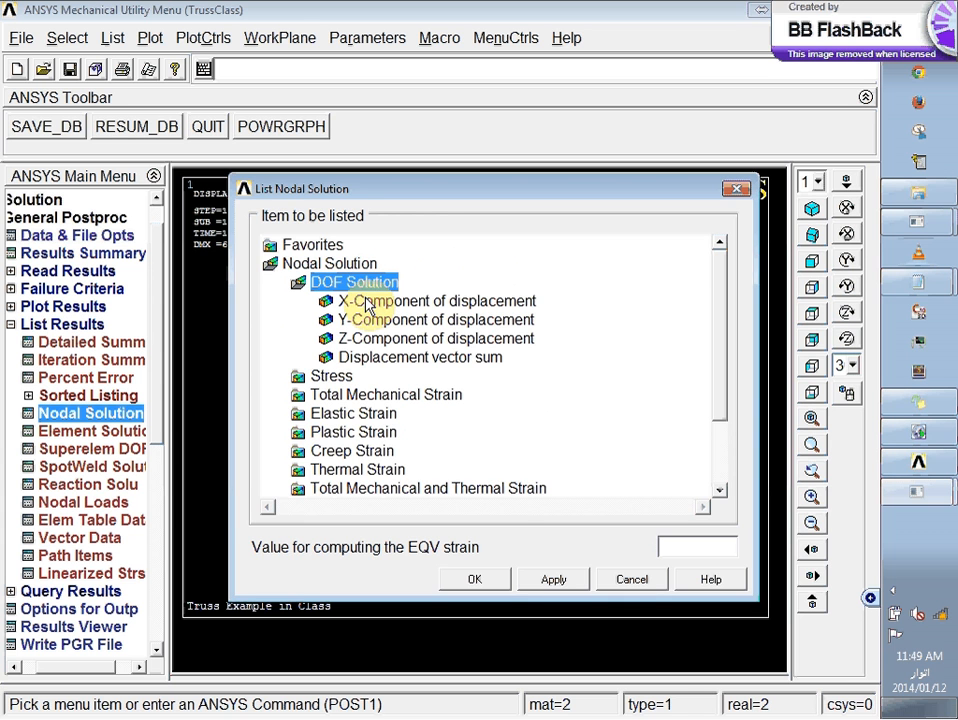
{"action": "left_click", "coordinate": [496, 582]}
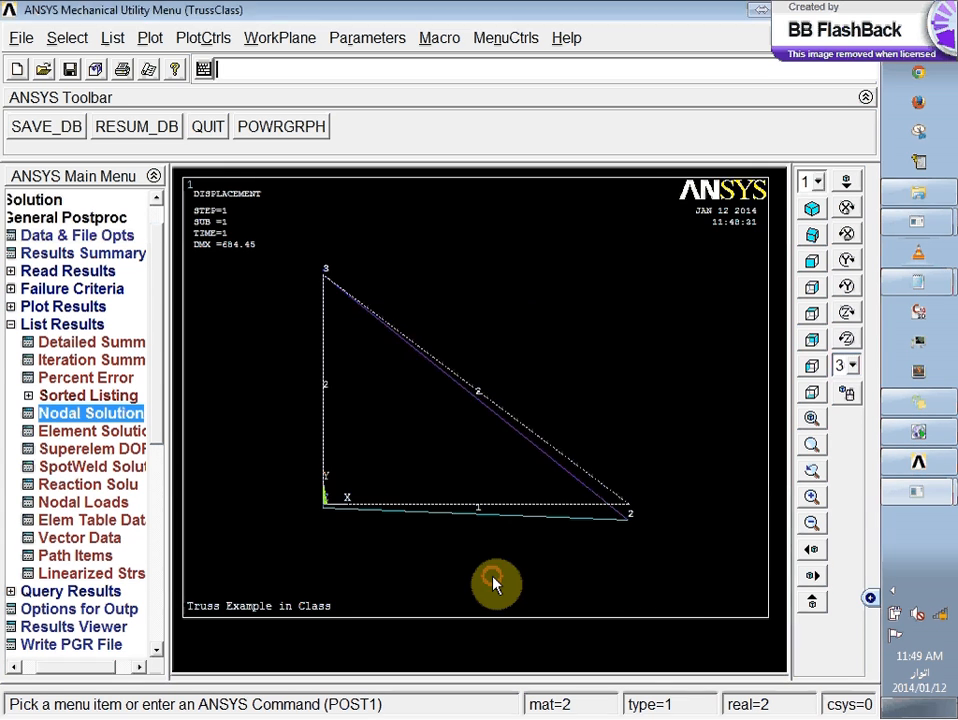
{"action": "left_click", "coordinate": [549, 443]}
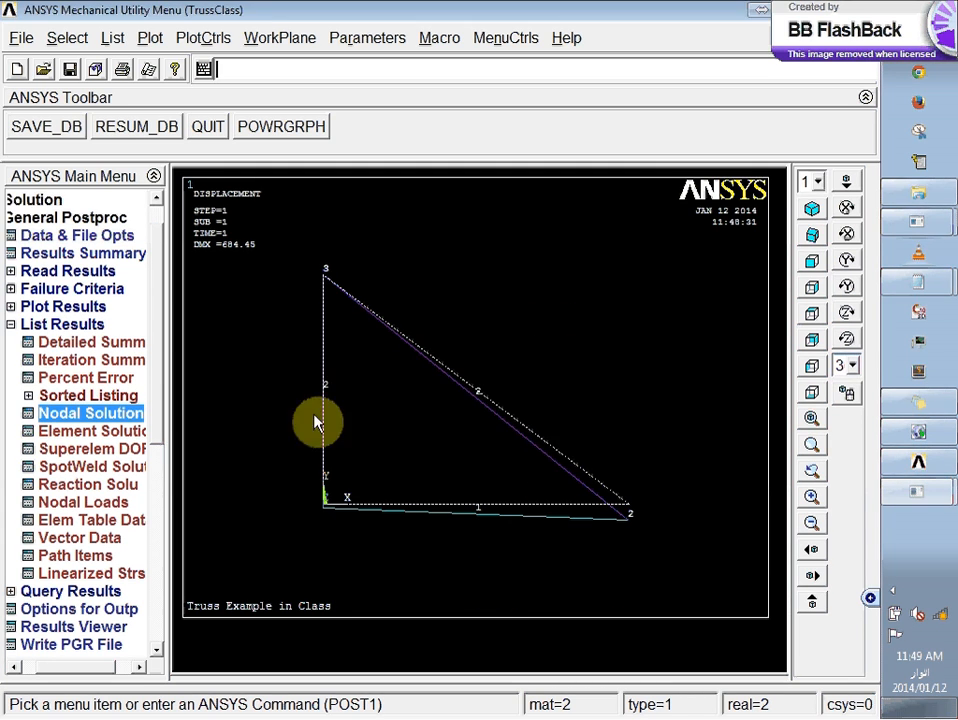
{"action": "left_click", "coordinate": [82, 418]}
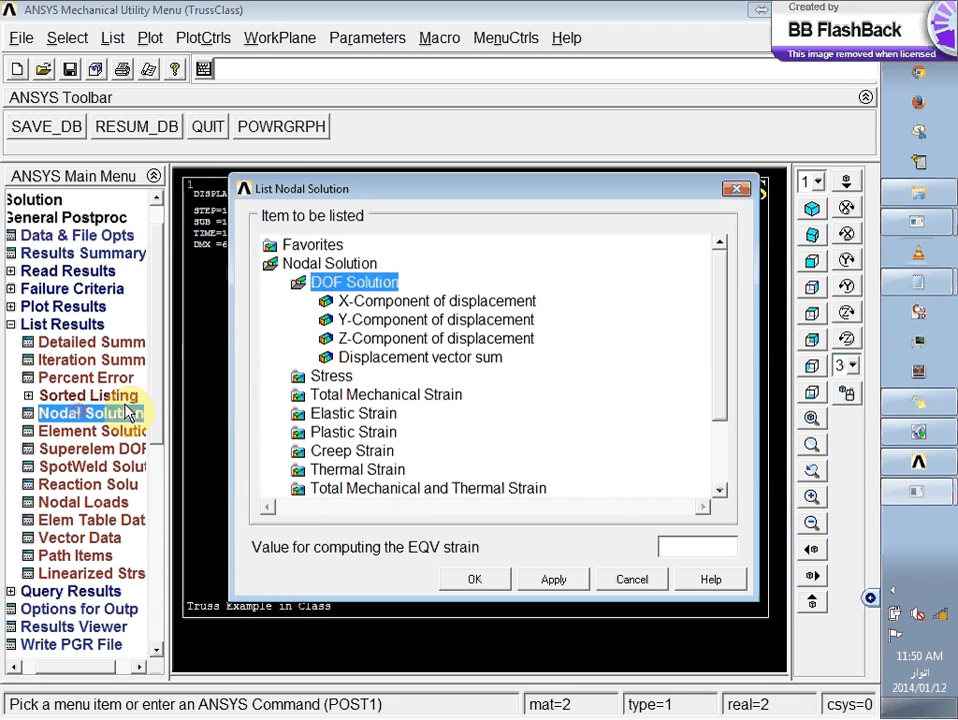
{"action": "left_click", "coordinate": [399, 325]}
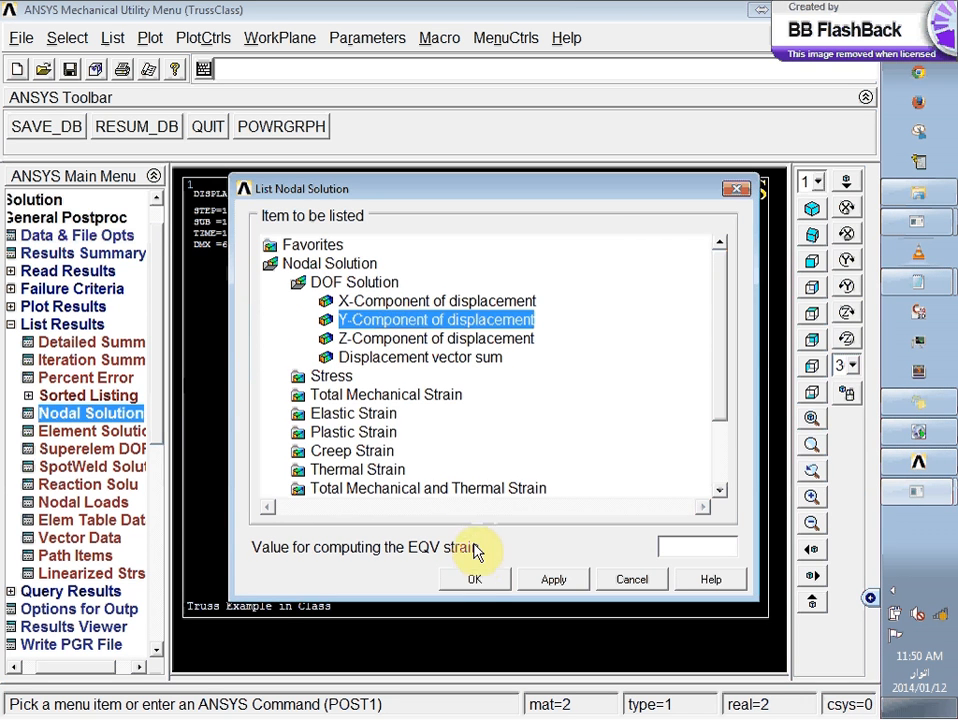
{"action": "left_click", "coordinate": [476, 579]}
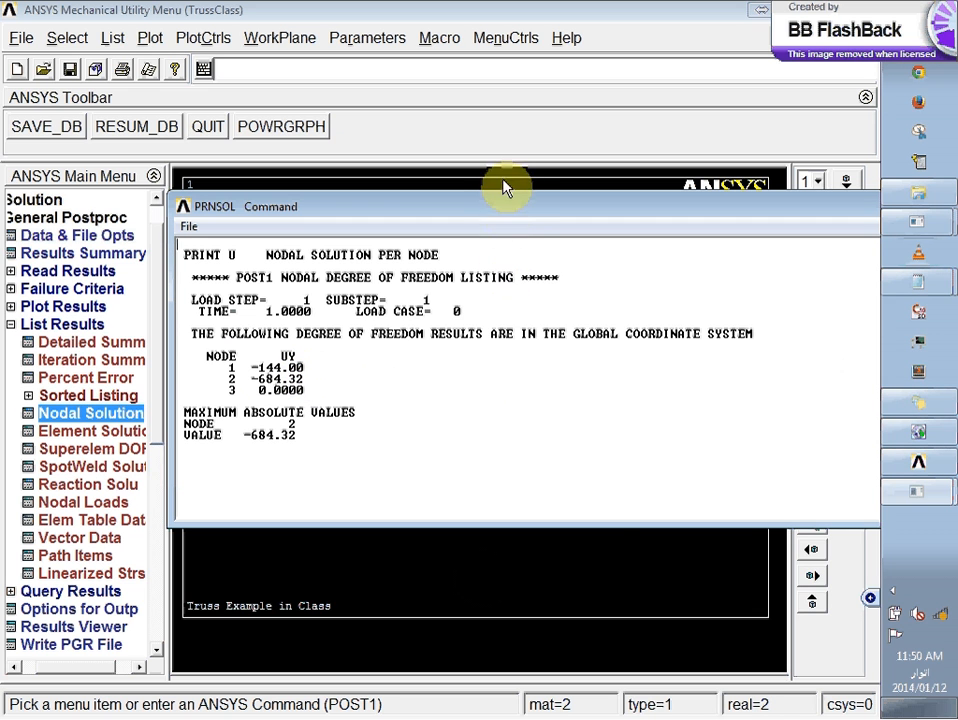
{"action": "left_click_drag", "start_coordinate": [497, 210], "coordinate": [410, 150]}
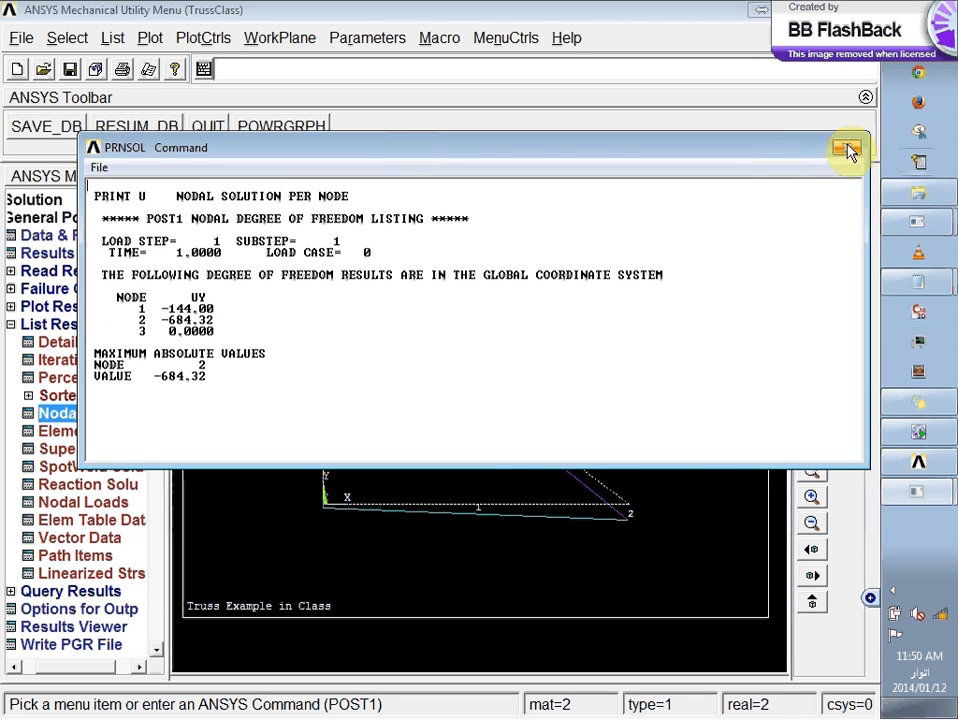
{"action": "left_click", "coordinate": [848, 150]}
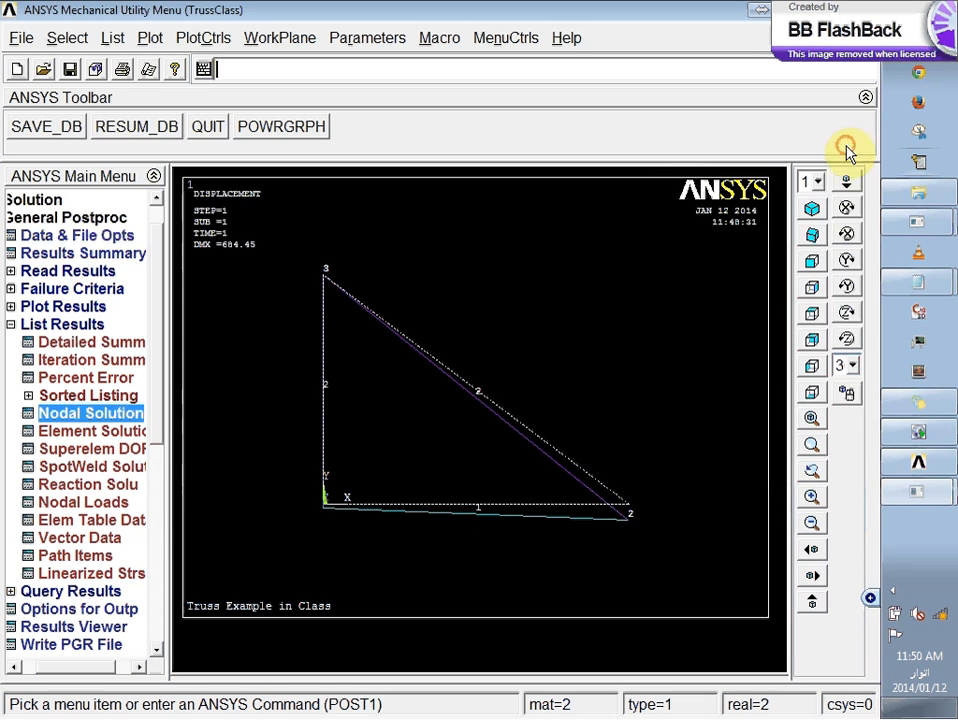
- List the nodal displacement vector sum from the DOF Solution results, and close the listing after reading it
{"action": "left_click", "coordinate": [68, 416]}
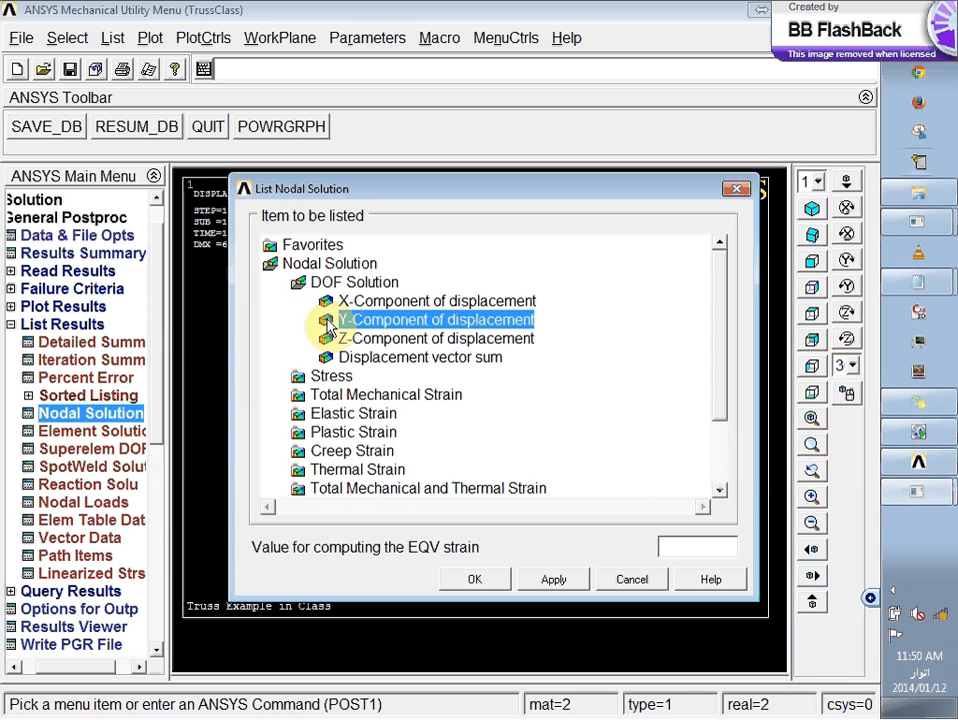
{"action": "left_click", "coordinate": [368, 362]}
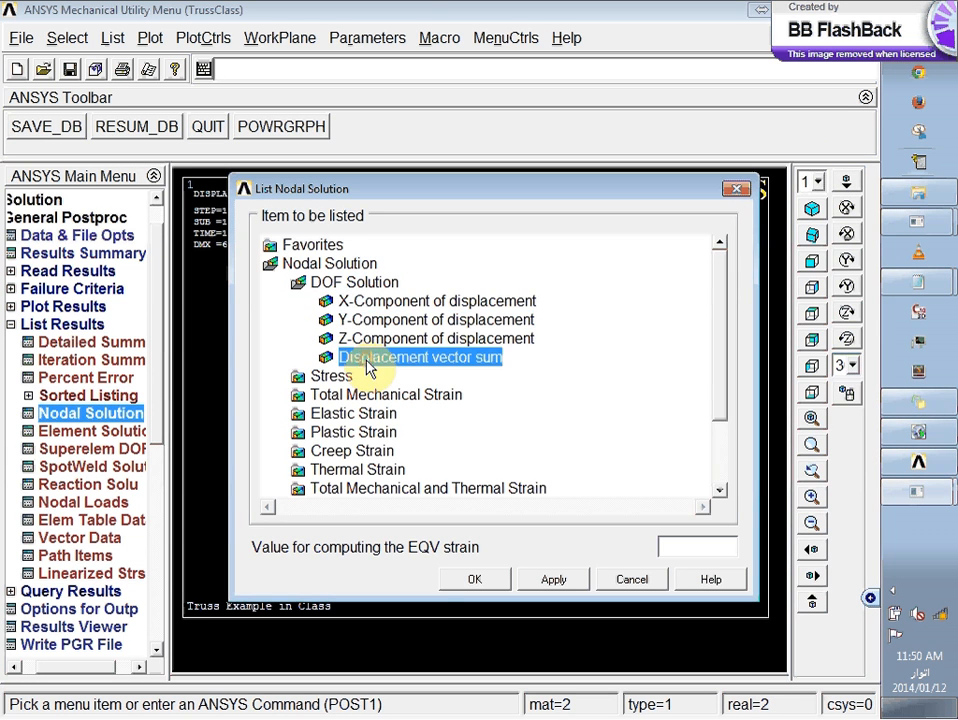
{"action": "left_click", "coordinate": [474, 582]}
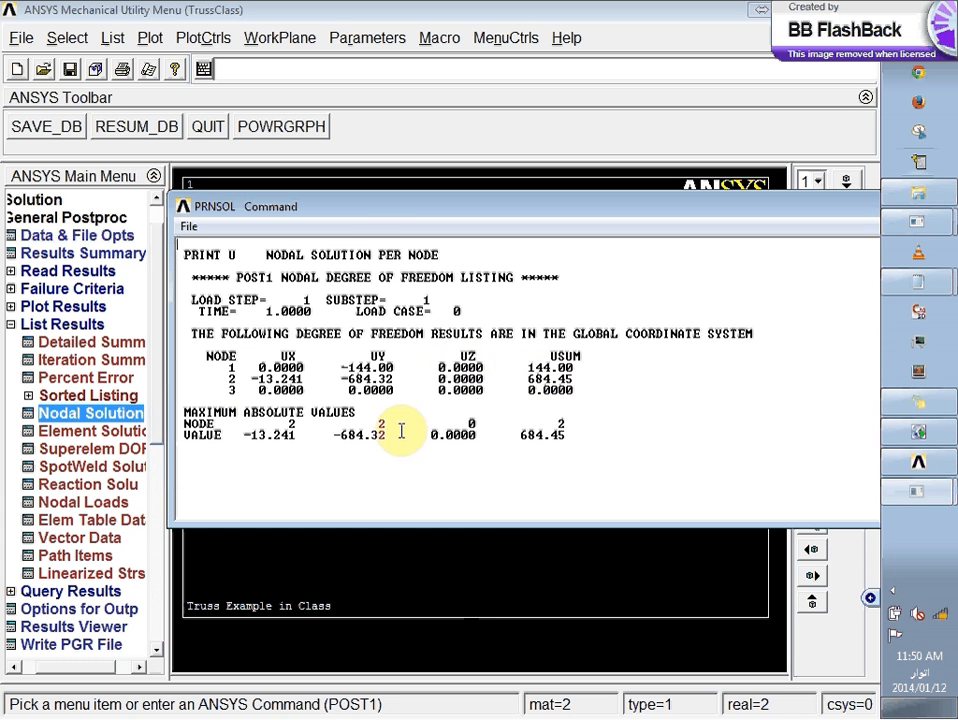
{"action": "left_click_drag", "start_coordinate": [345, 208], "coordinate": [258, 194]}
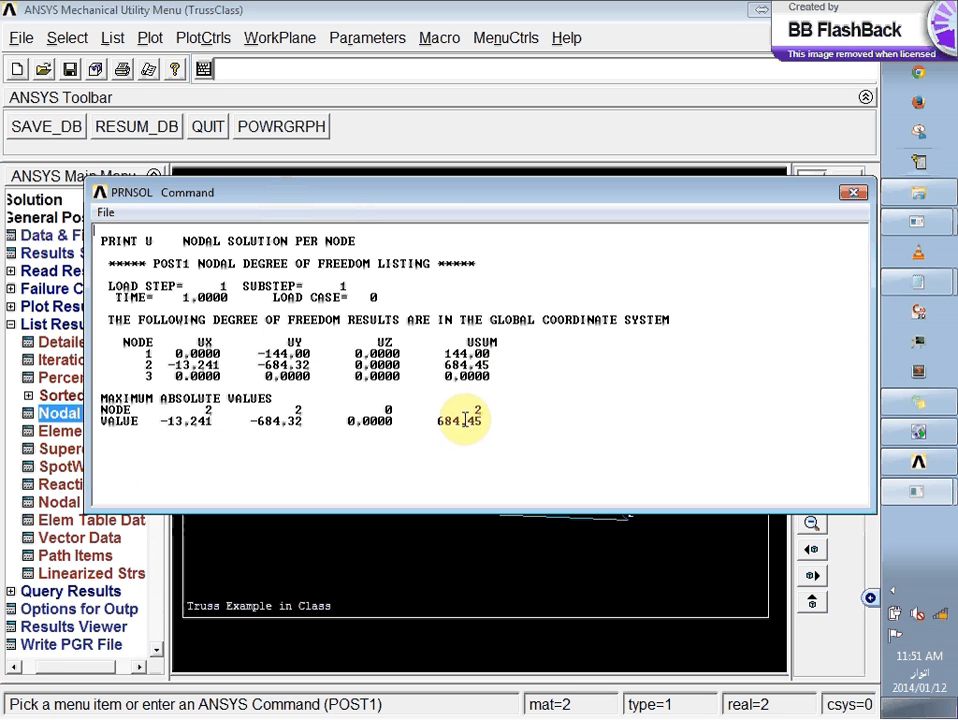
{"action": "left_click_drag", "start_coordinate": [703, 197], "coordinate": [701, 153]}
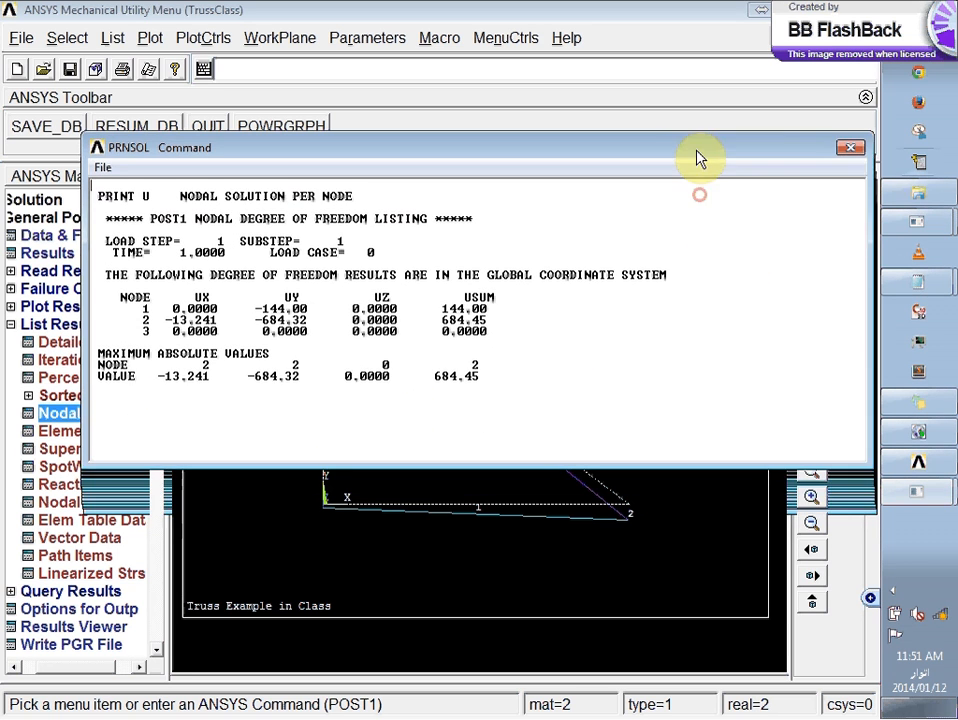
{"action": "left_click", "coordinate": [849, 148]}
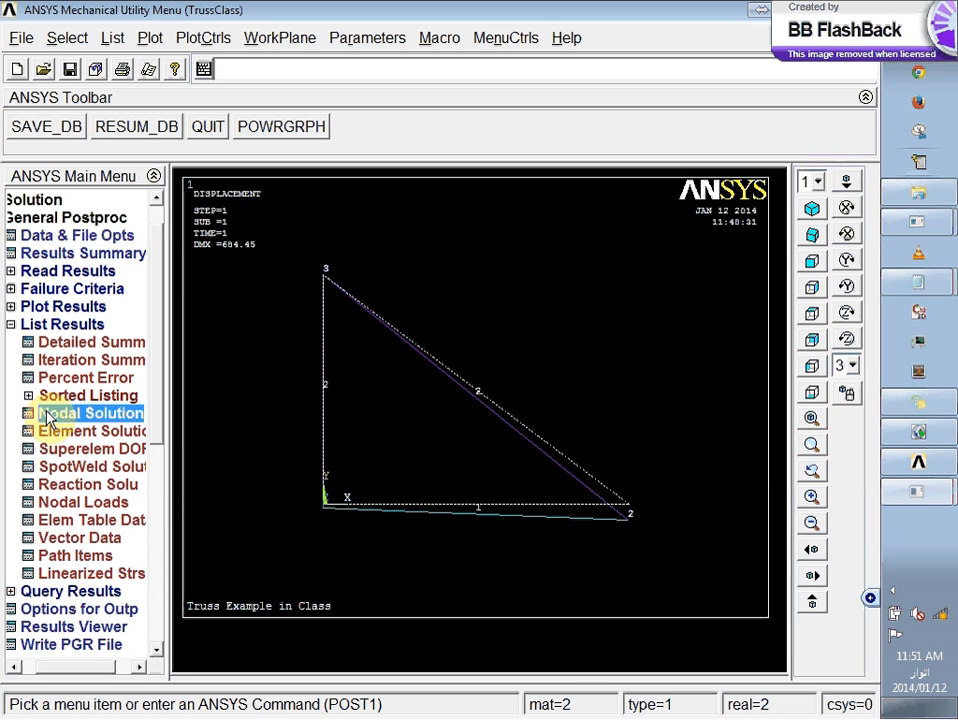
- Look through the remaining result items available for the nodal solution listing and leave without listing any
{"action": "left_click", "coordinate": [56, 411]}
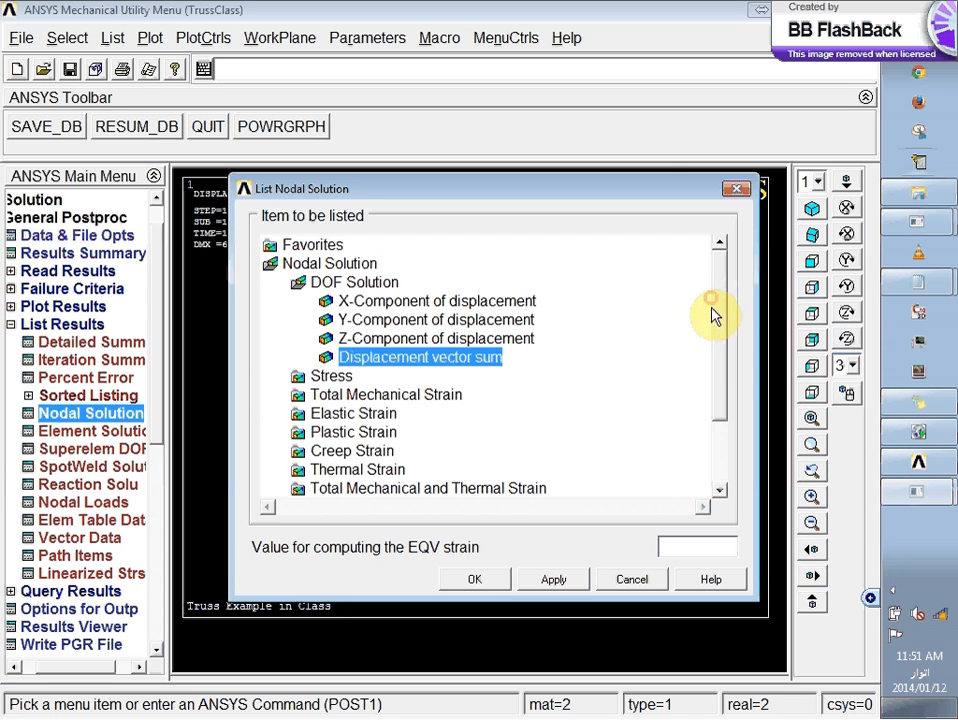
{"action": "left_click", "coordinate": [720, 340]}
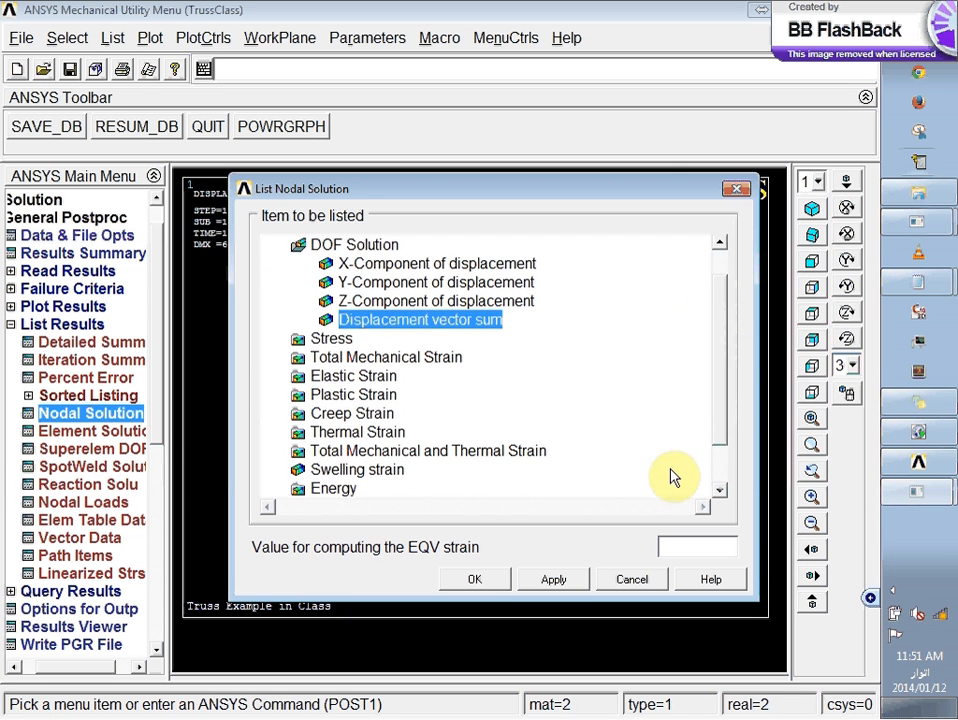
{"action": "left_click", "coordinate": [717, 378]}
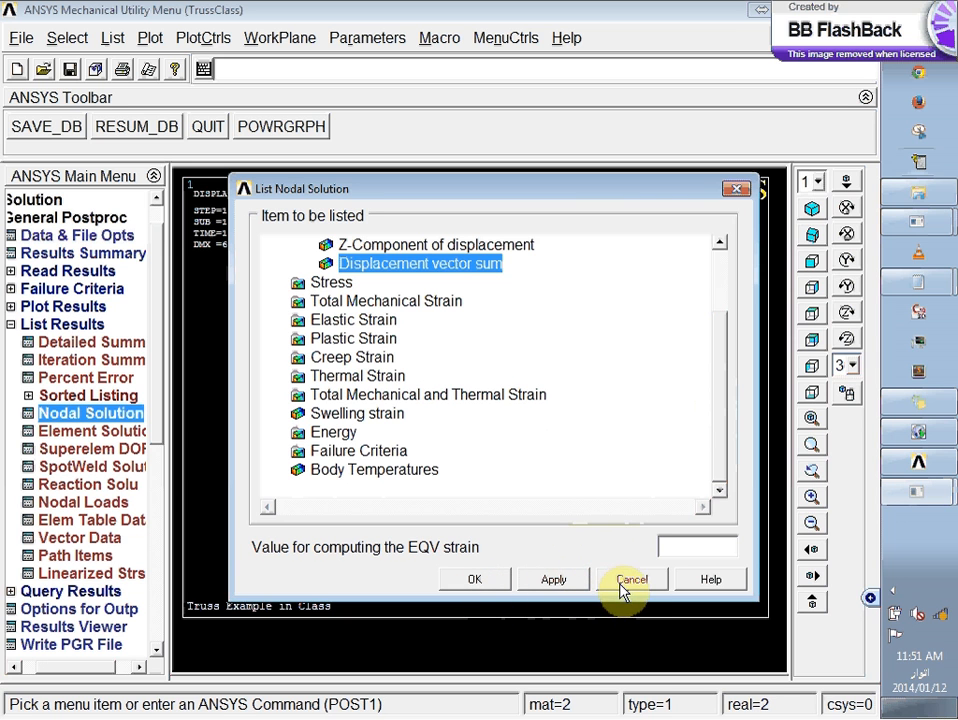
{"action": "left_click", "coordinate": [721, 404]}
{"action": "mouse_move", "coordinate": [721, 404]}
{"action": "left_mouse_down"}
{"action": "mouse_move", "coordinate": [705, 366]}
{"action": "mouse_move", "coordinate": [703, 406]}
{"action": "left_mouse_up"}
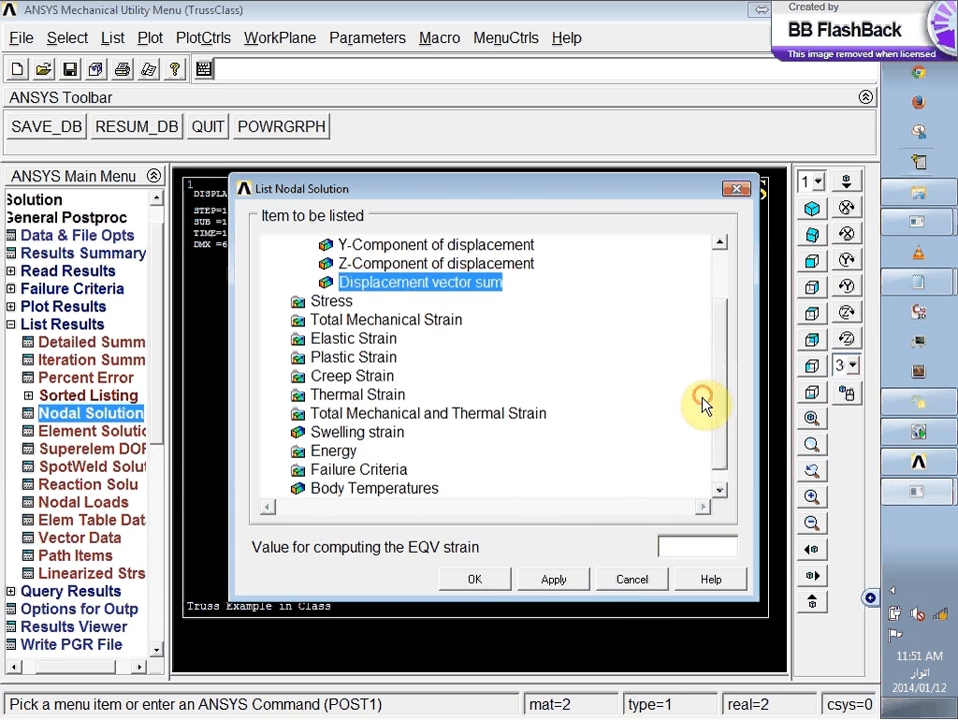
{"action": "left_click", "coordinate": [605, 584]}
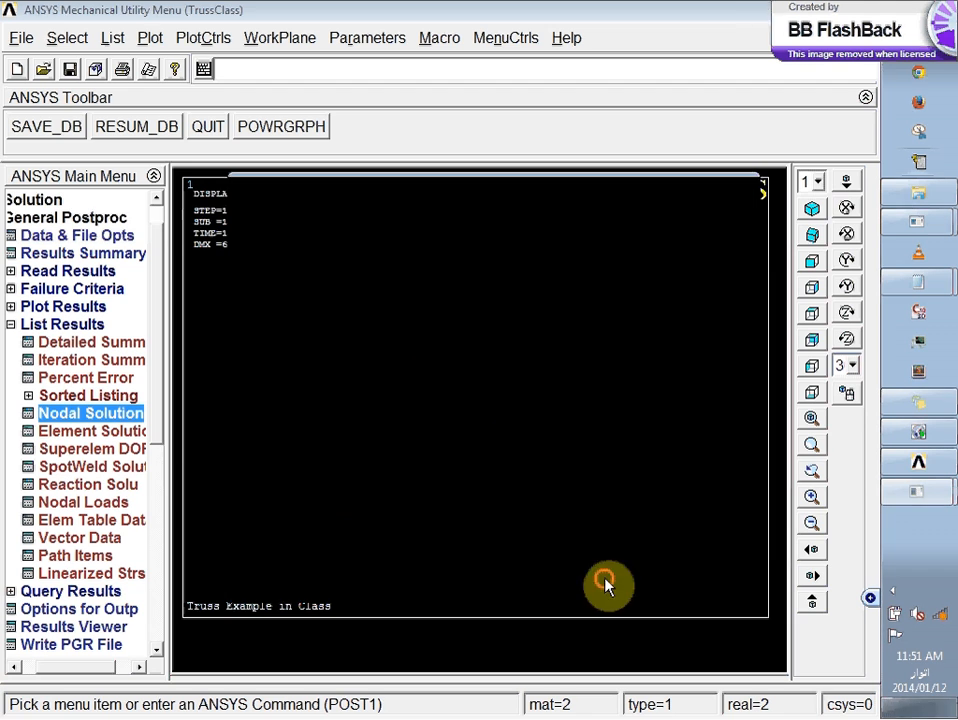
- List the reaction solution for all items, read the reaction forces at the supports, and close the listing
{"action": "left_click", "coordinate": [68, 488]}
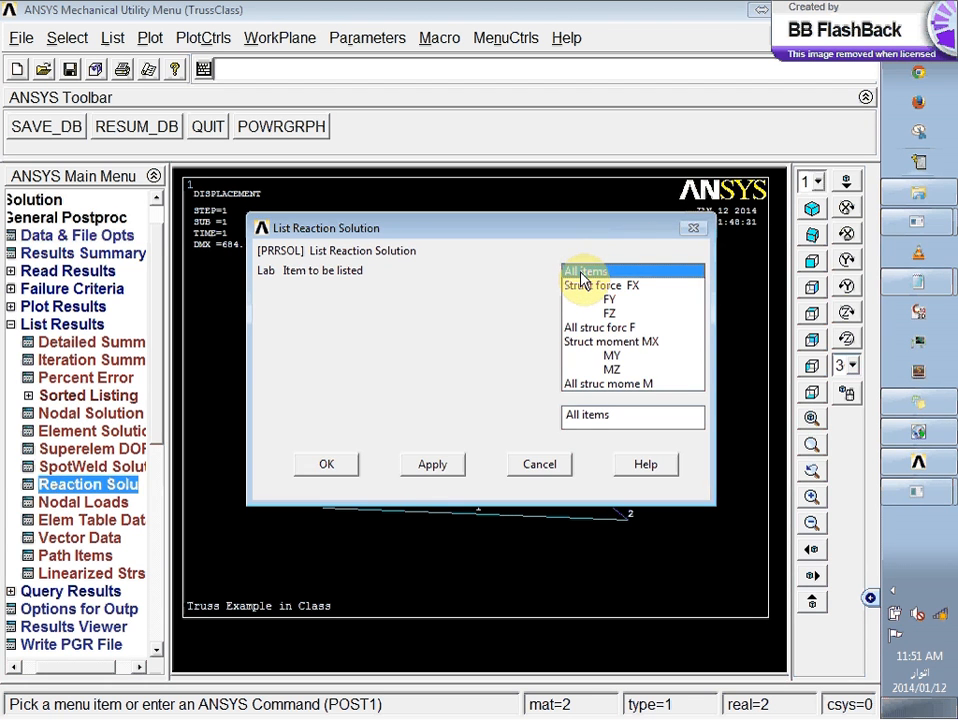
{"action": "left_click", "coordinate": [320, 464]}
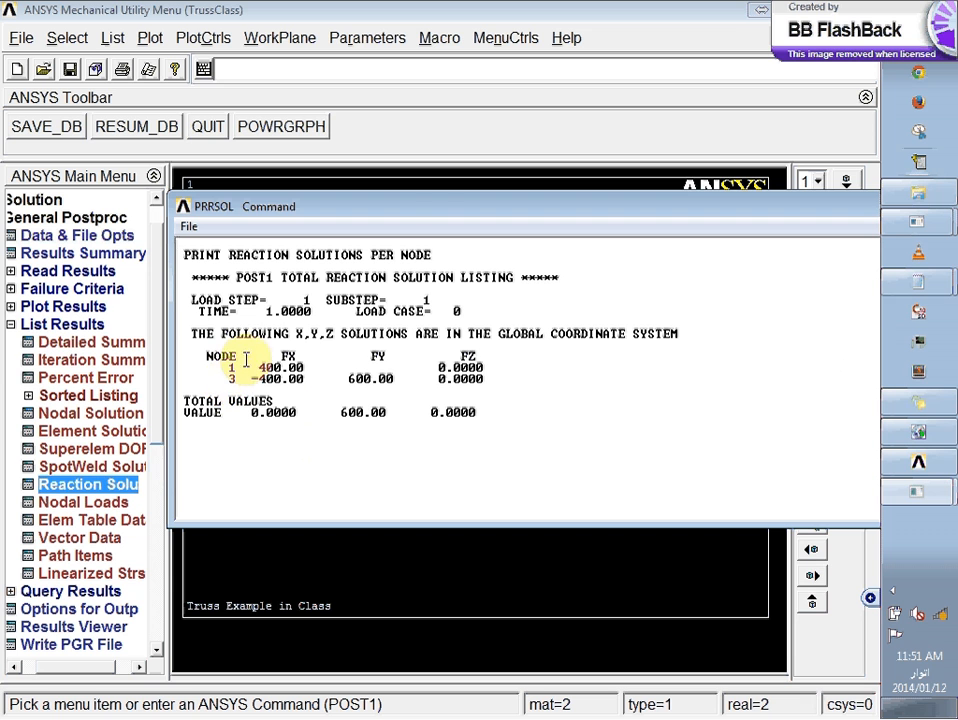
{"action": "left_click_drag", "start_coordinate": [420, 205], "coordinate": [346, 71]}
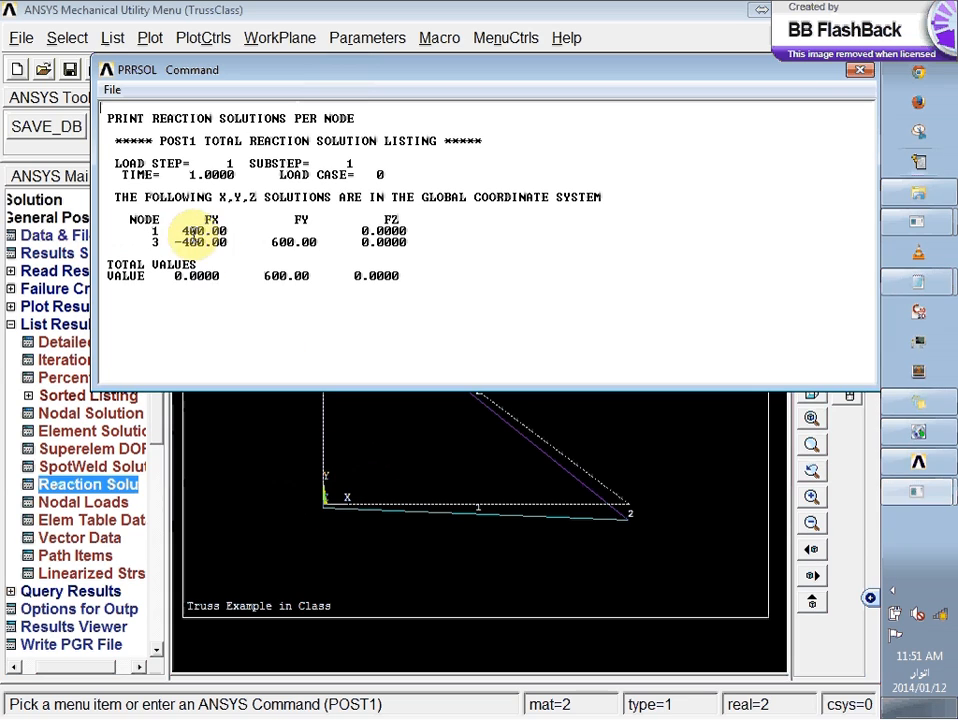
{"action": "left_click_drag", "start_coordinate": [812, 71], "coordinate": [796, 105]}
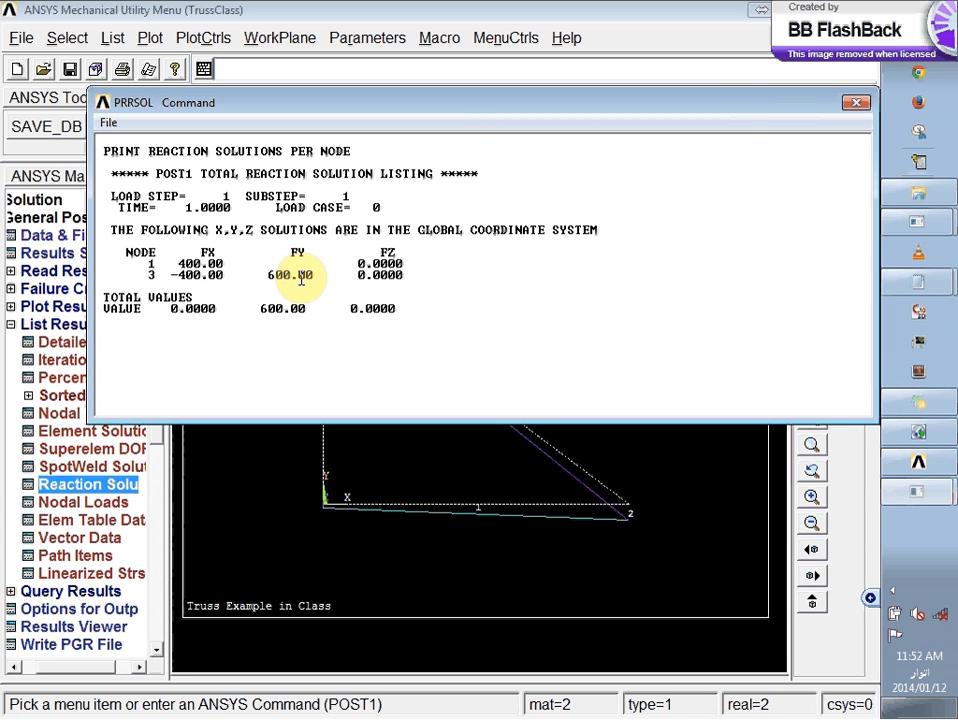
{"action": "left_click", "coordinate": [855, 102]}
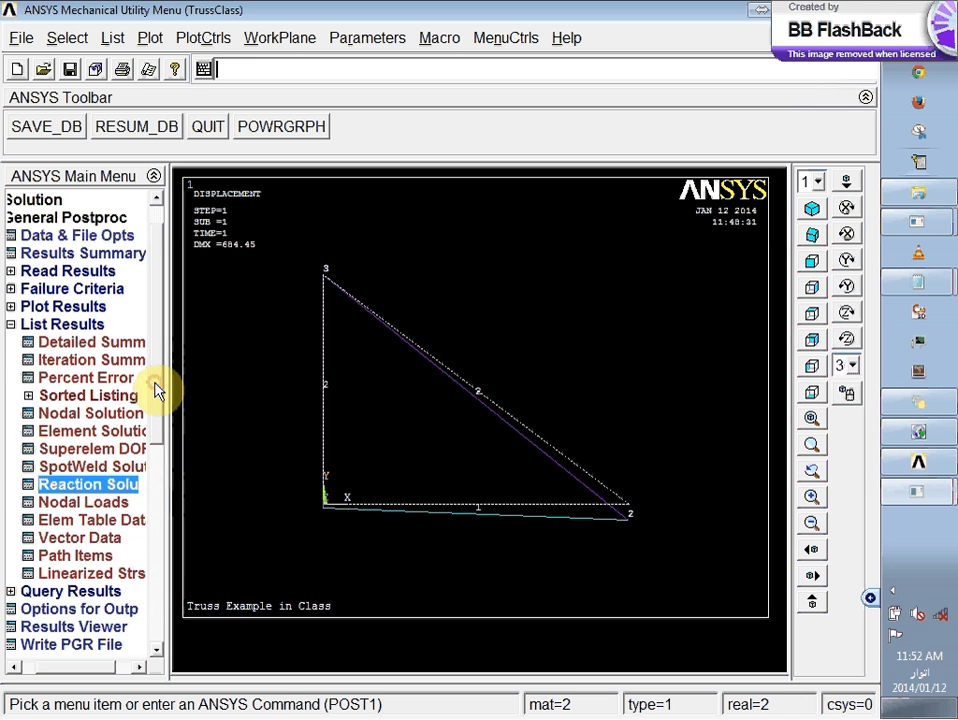
- List the Line Element Results of the element solution, read each truss member's force and stress, and close the listing
{"action": "scroll", "coordinate": [156, 413], "scroll_direction": "down", "scroll_amount": 1}
{"action": "scroll", "coordinate": [156, 385], "scroll_direction": "up", "scroll_amount": 2}
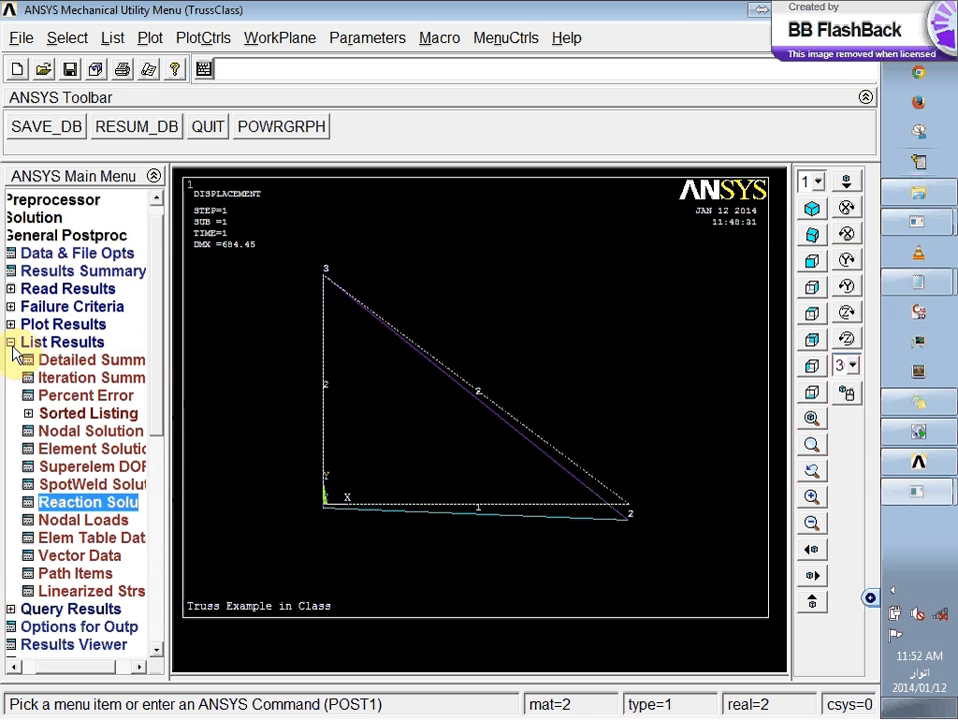
{"action": "left_click", "coordinate": [76, 450]}
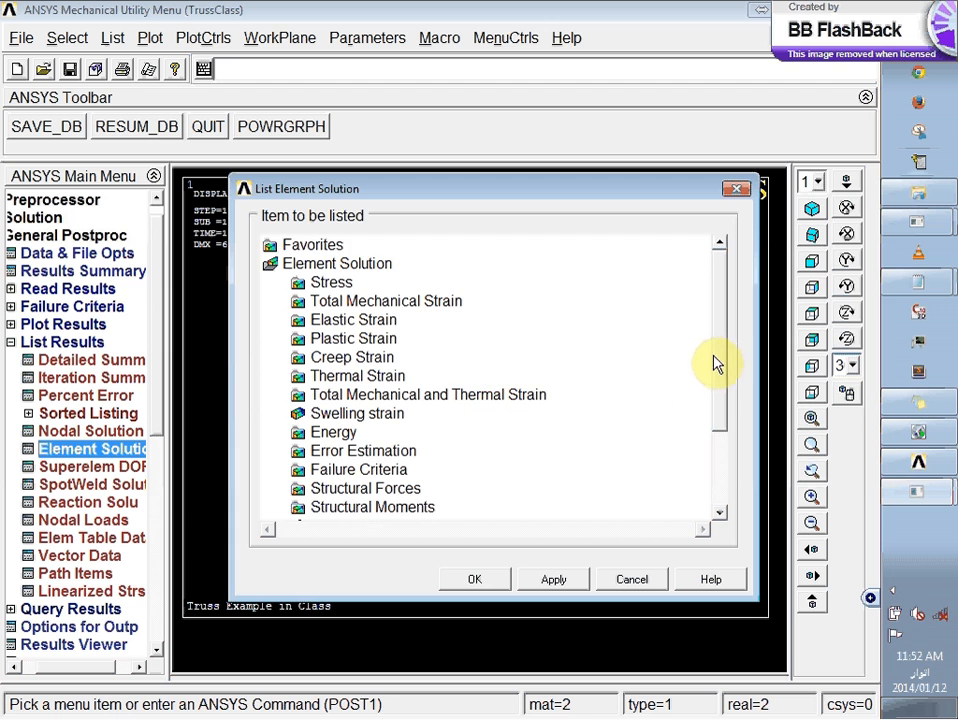
{"action": "left_click_drag", "start_coordinate": [716, 353], "coordinate": [721, 388]}
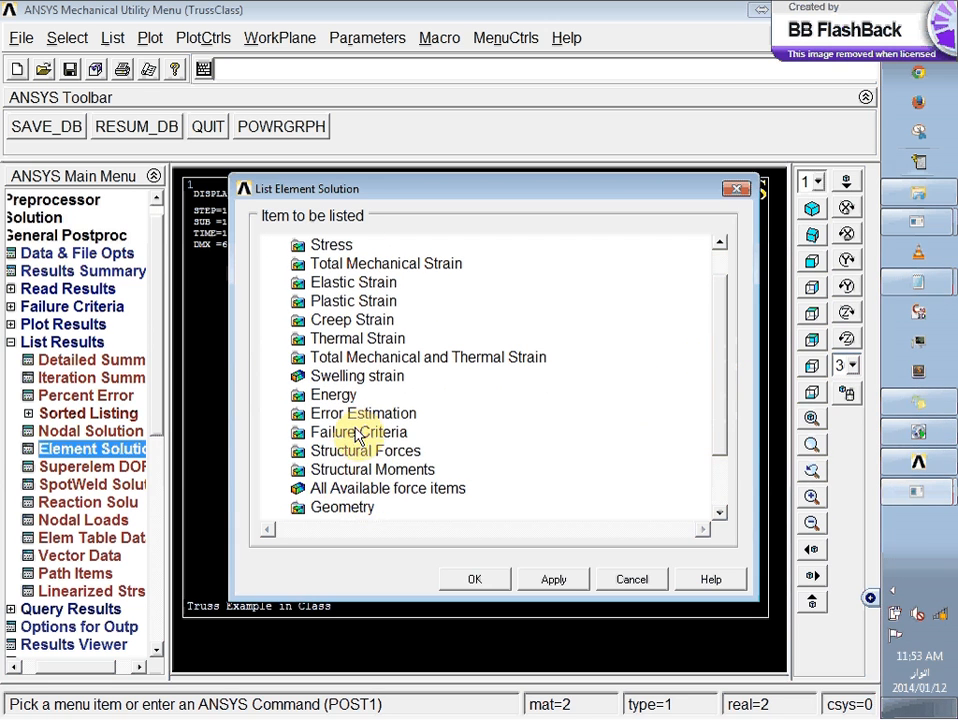
{"action": "left_click", "coordinate": [296, 451]}
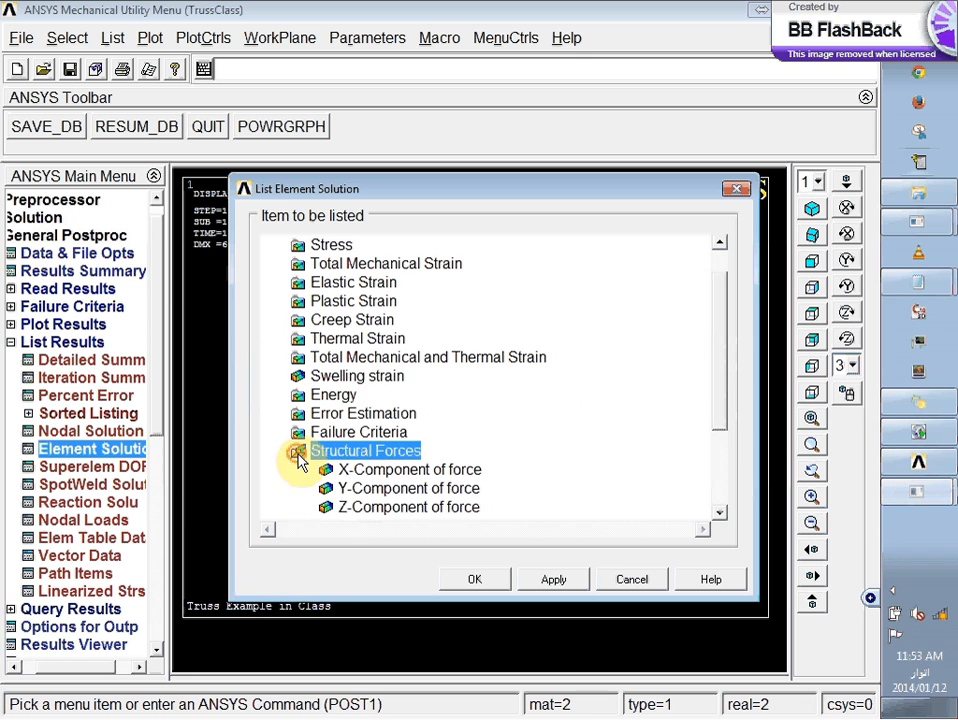
{"action": "left_click_drag", "start_coordinate": [727, 295], "coordinate": [731, 374]}
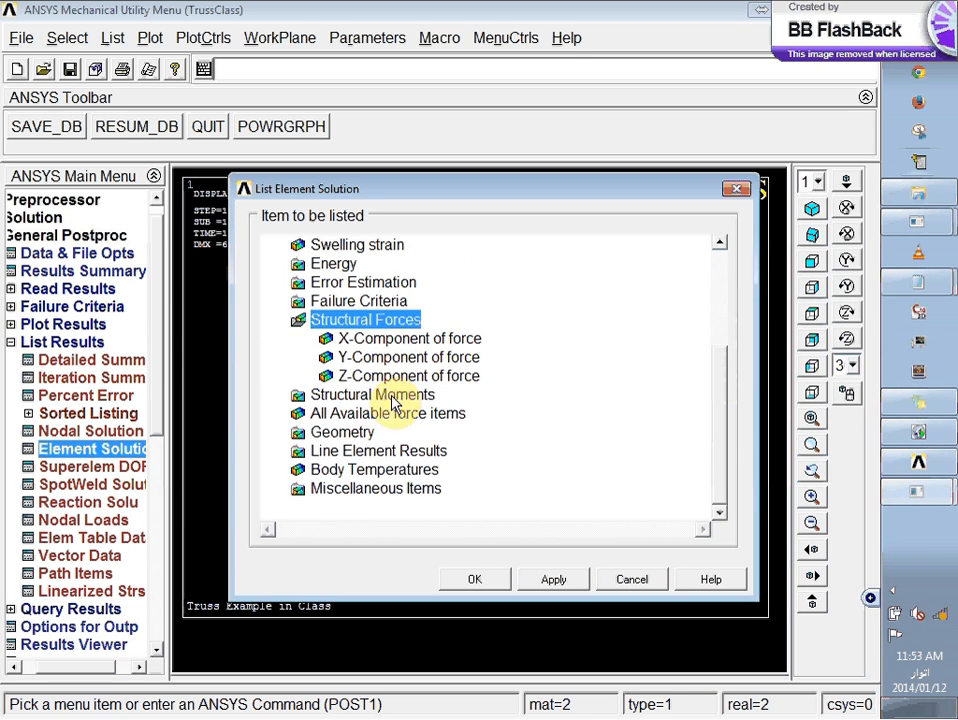
{"action": "left_click", "coordinate": [324, 452]}
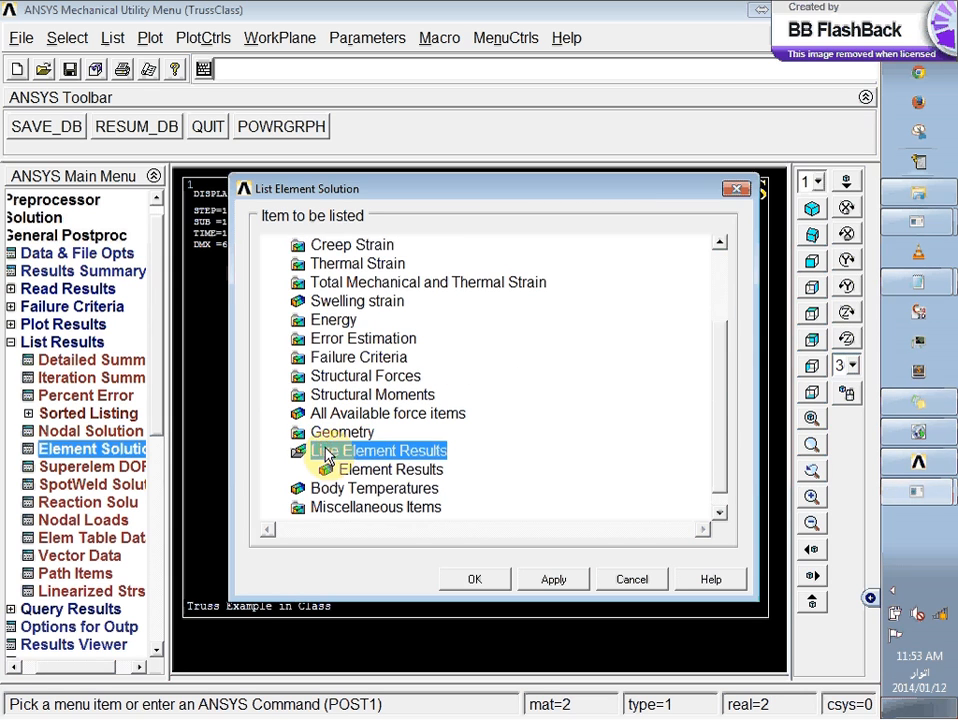
{"action": "left_click", "coordinate": [374, 468]}
{"action": "left_click", "coordinate": [496, 581]}
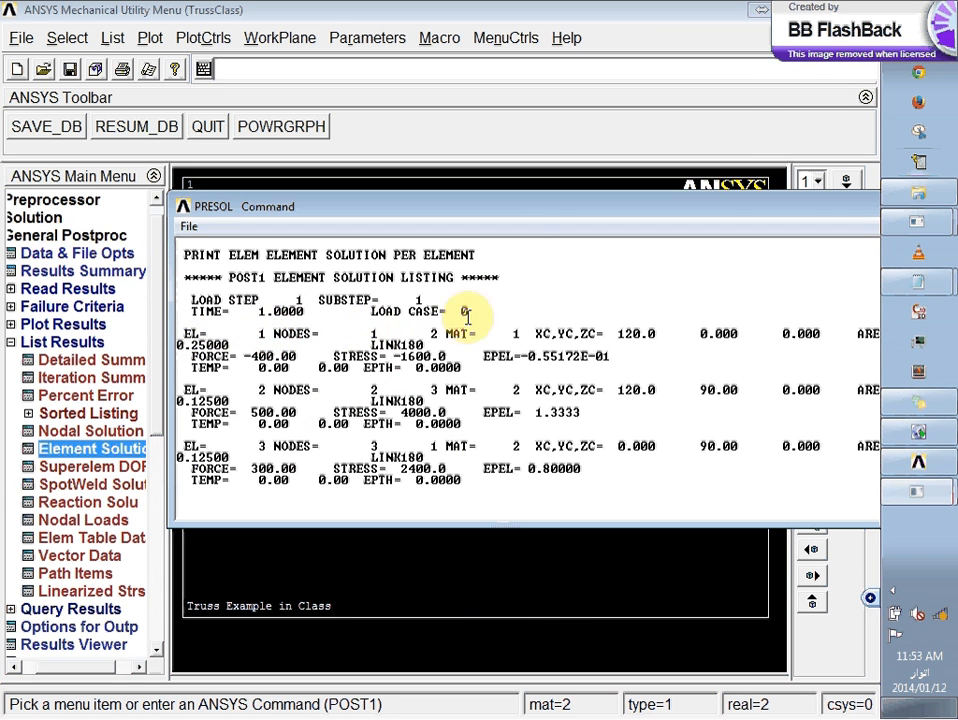
{"action": "left_click_drag", "start_coordinate": [492, 214], "coordinate": [376, 150]}
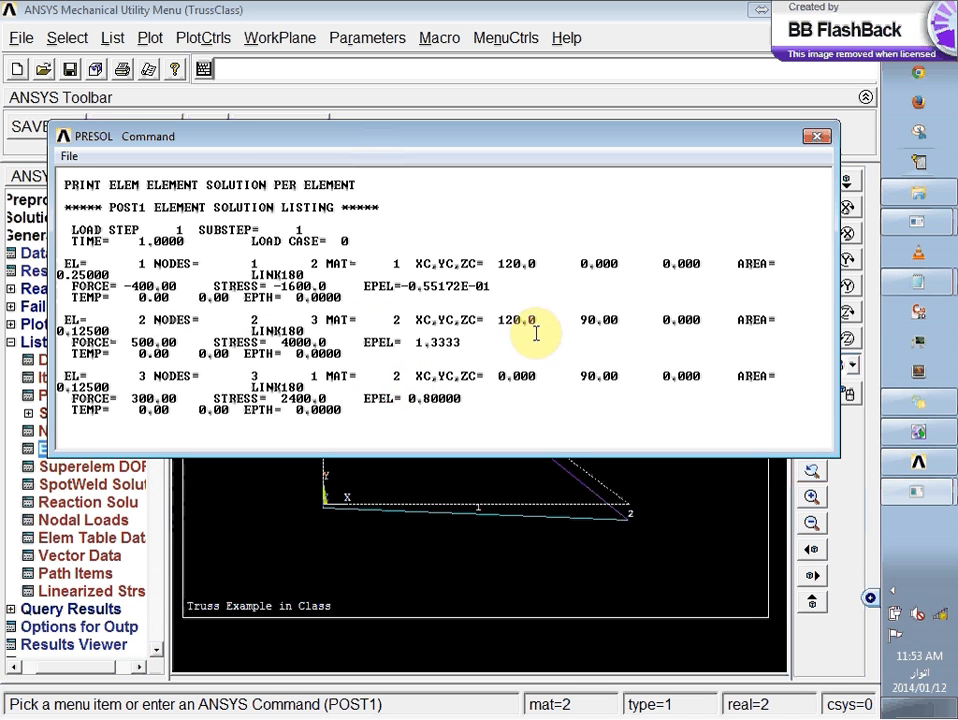
{"action": "left_click", "coordinate": [815, 140]}
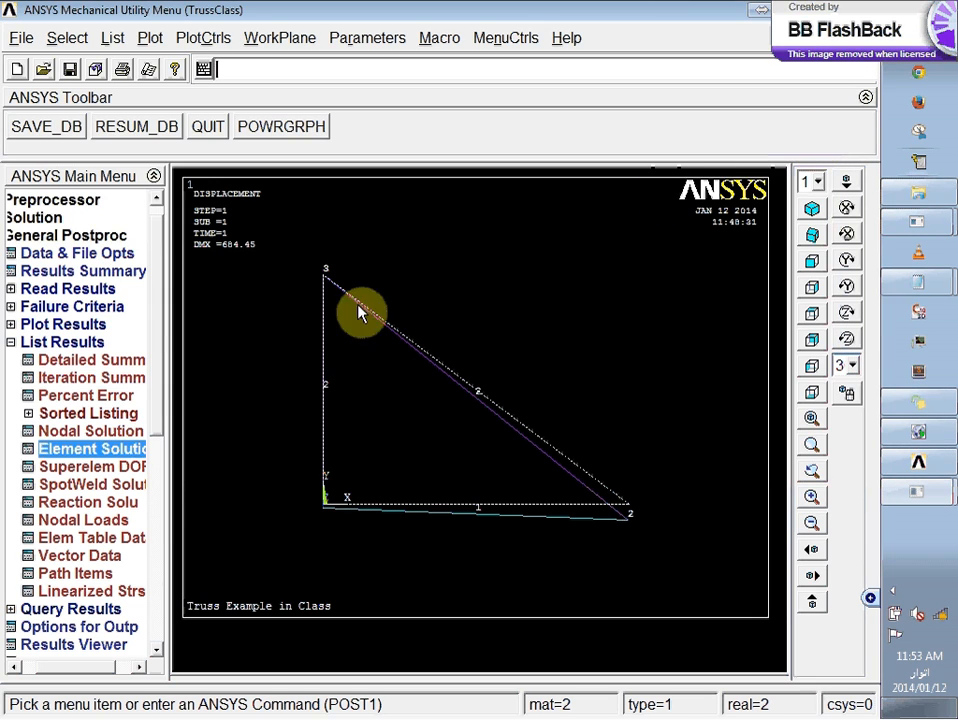
{"action": "left_click", "coordinate": [105, 448]}
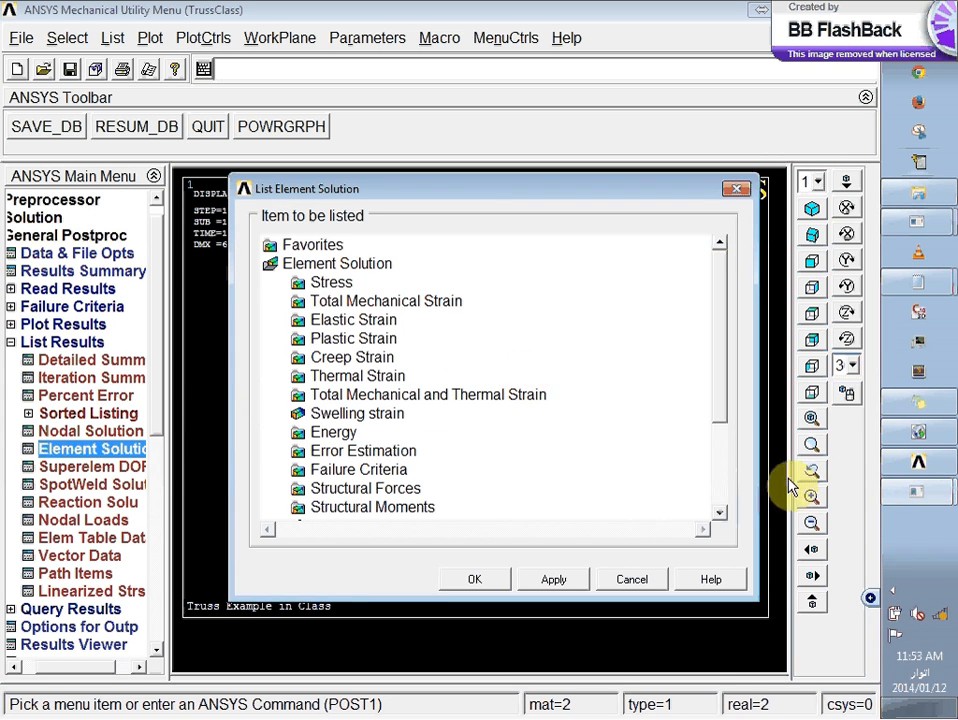
{"action": "left_click", "coordinate": [608, 580]}
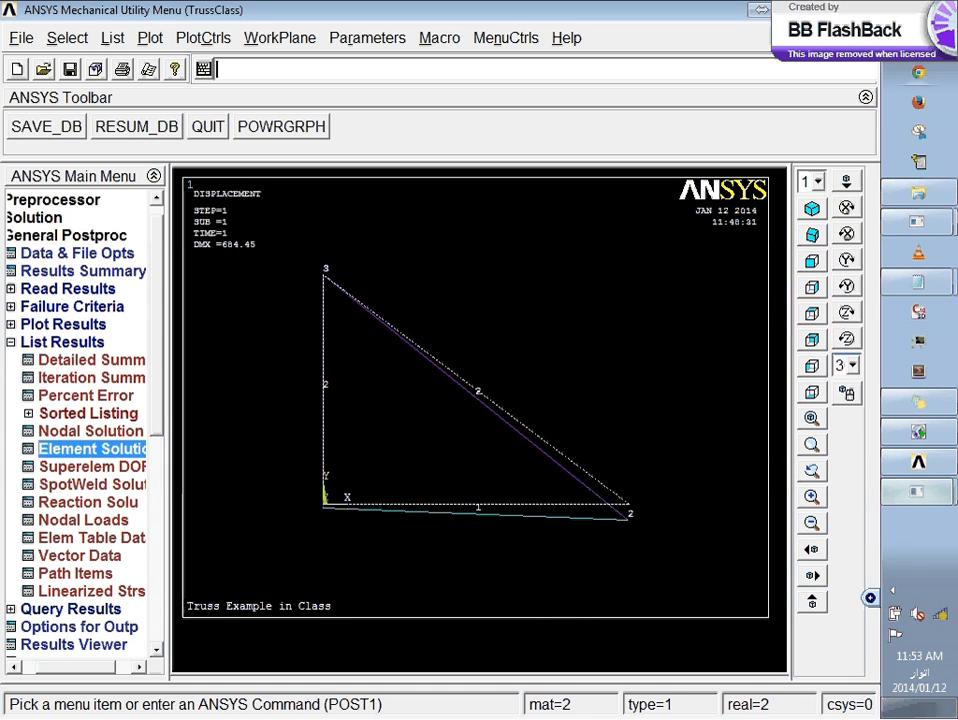
{"action": "left_click", "coordinate": [920, 462]}
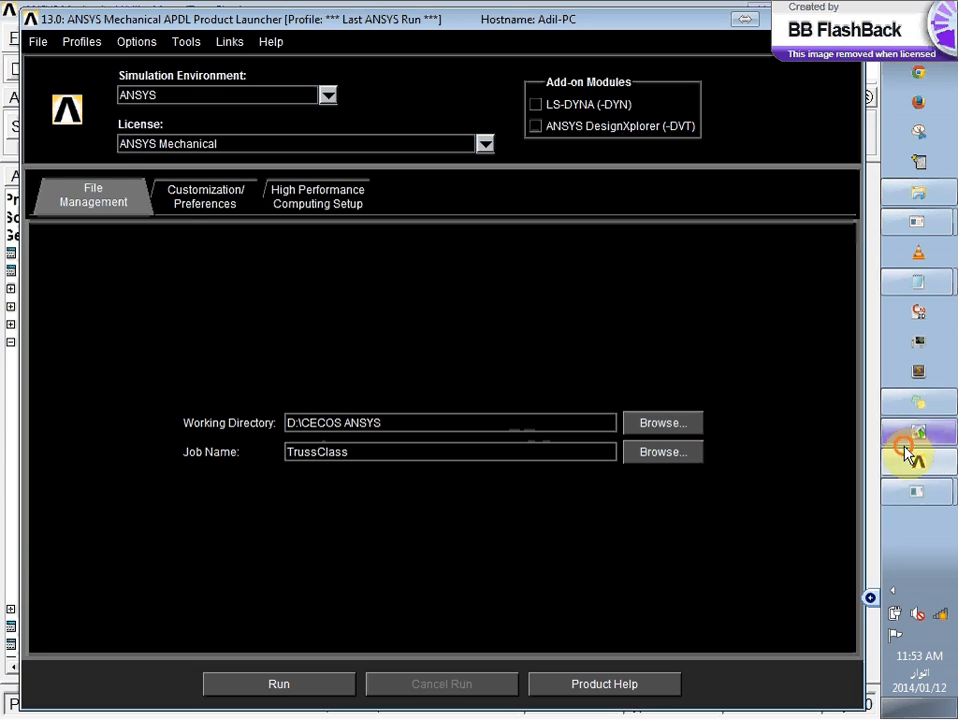
{"action": "left_click", "coordinate": [915, 440]}
{"action": "left_click", "coordinate": [887, 594]}
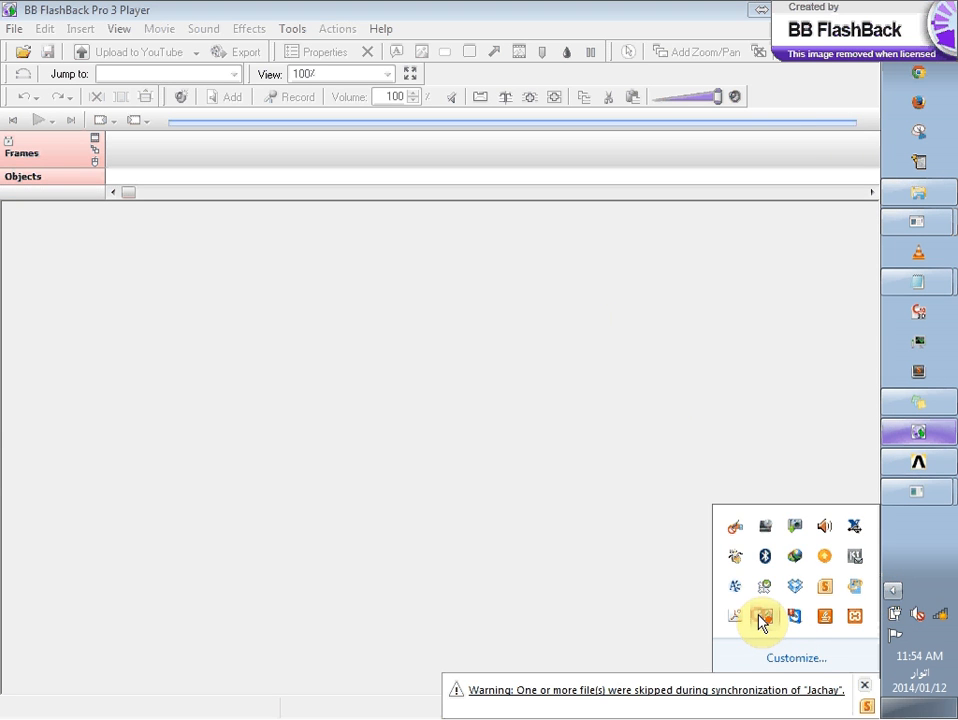
{"action": "right_click", "coordinate": [762, 620]}
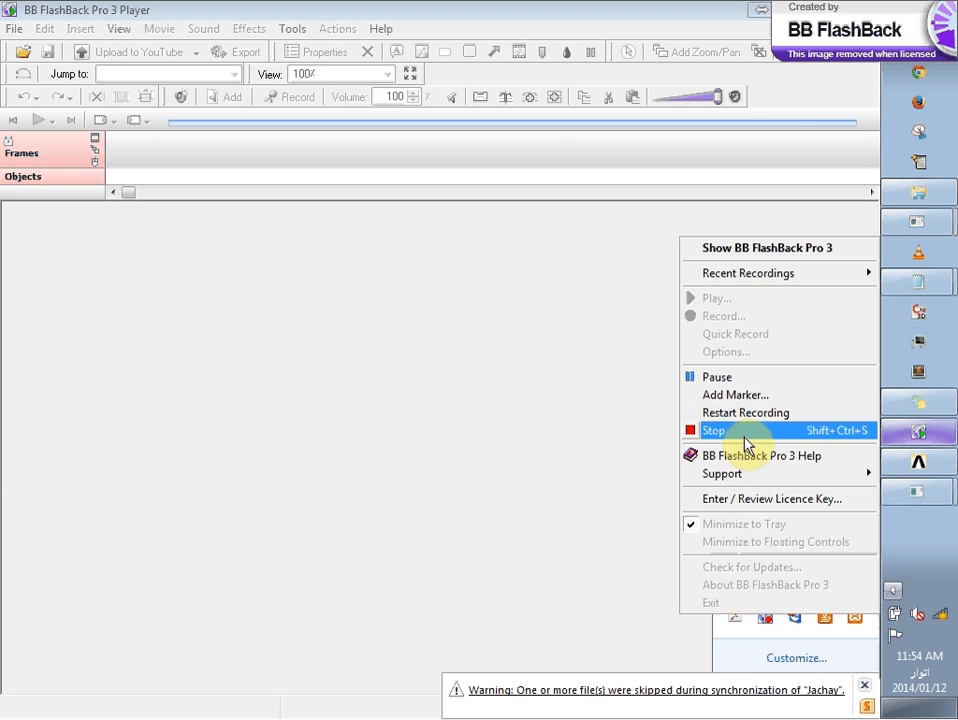